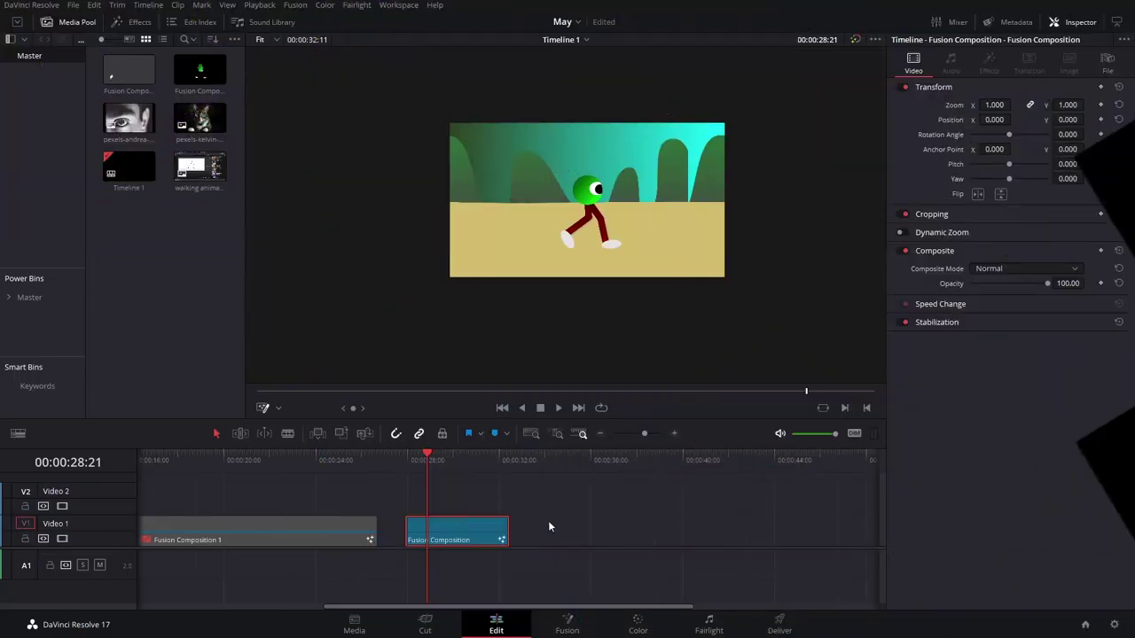
- Create a new Fusion composition clip named WALKING TUT in the Master bin
{"action": "scroll", "coordinate": [548, 527], "scroll_direction": "right", "scroll_amount": 2}
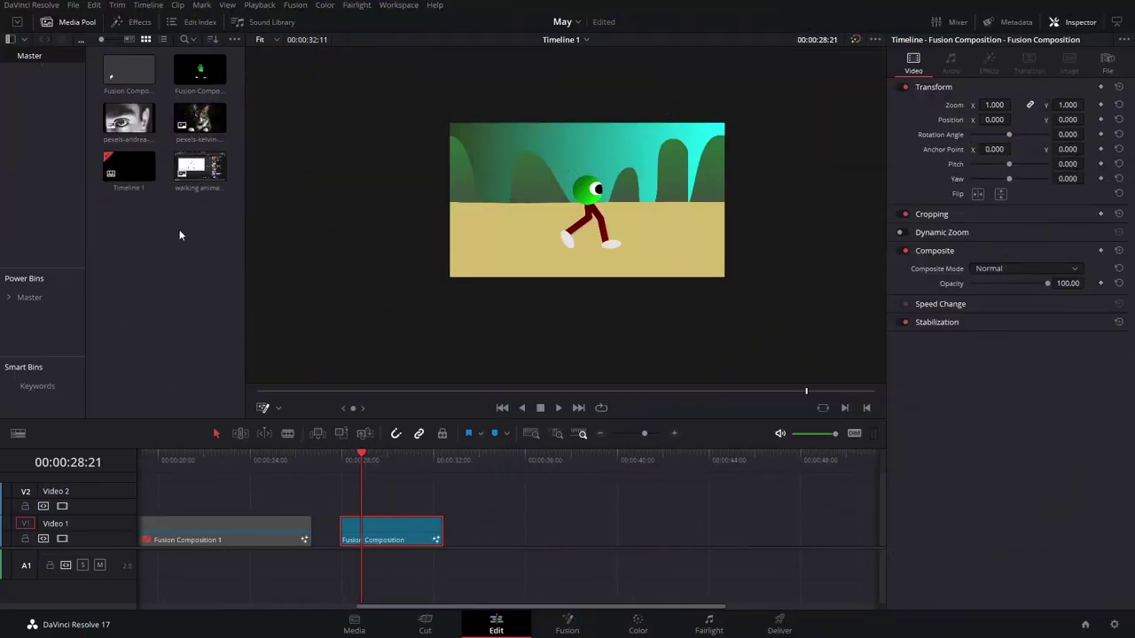
{"action": "right_click", "coordinate": [169, 251]}
{"action": "left_click", "coordinate": [221, 296]}
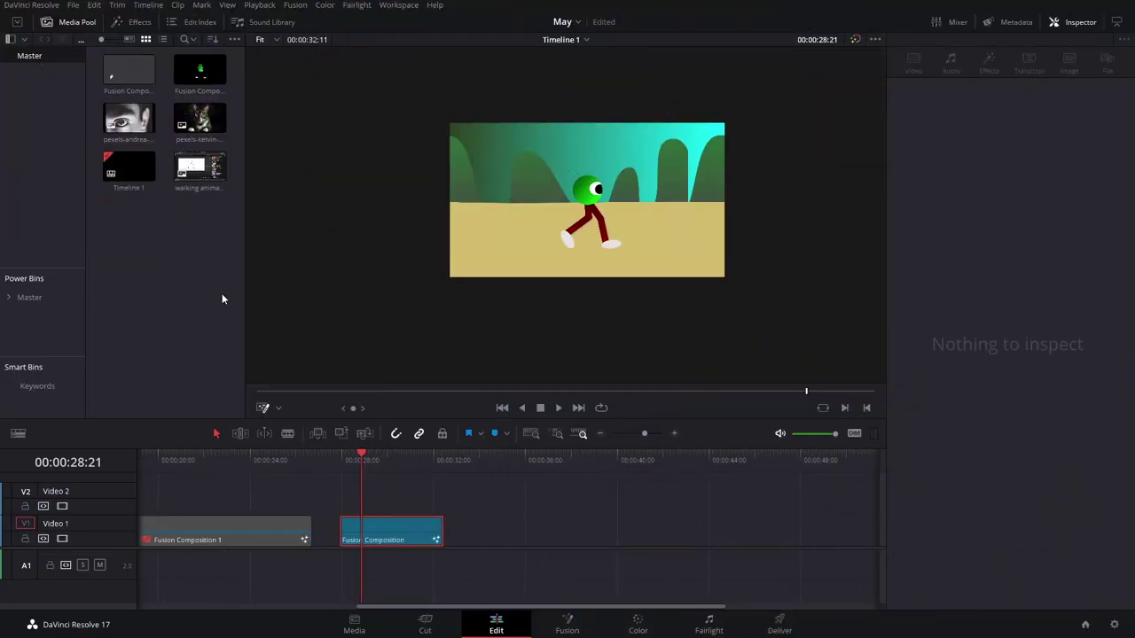
{"action": "type", "text": "W"}
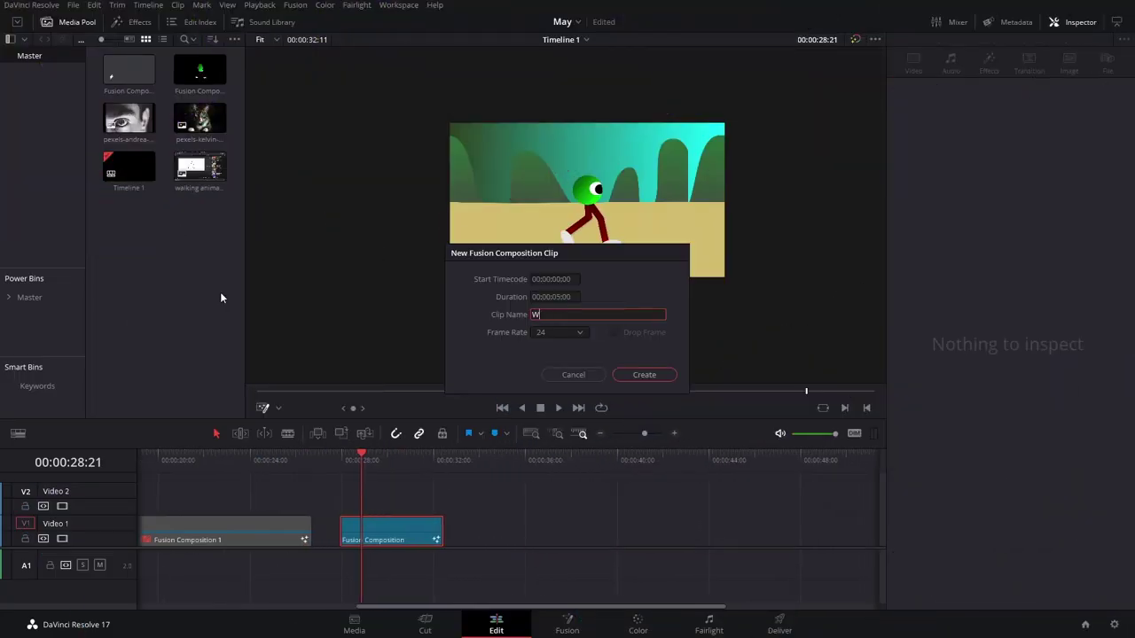
{"action": "type", "text": "ALKING T"}
- Place the WALKING TUT clip on Video 1 after the existing Fusion Composition and open it in the Fusion page
{"action": "left_click_drag", "start_coordinate": [530, 539], "coordinate": [494, 536]}
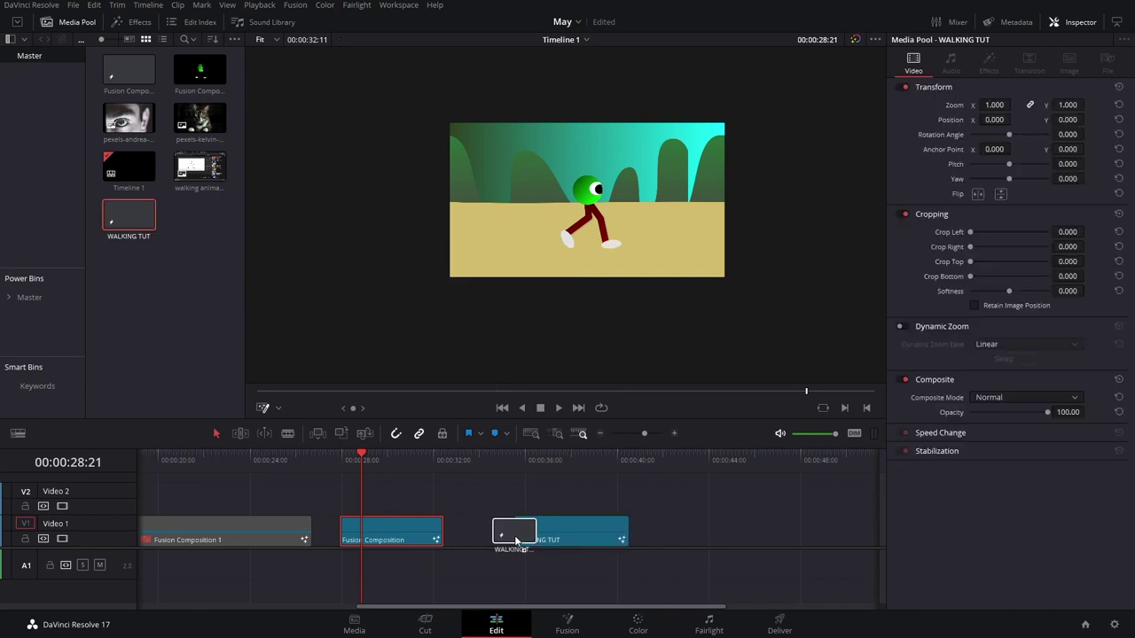
{"action": "left_click", "coordinate": [519, 533]}
{"action": "left_click", "coordinate": [490, 458]}
{"action": "right_click", "coordinate": [509, 525]}
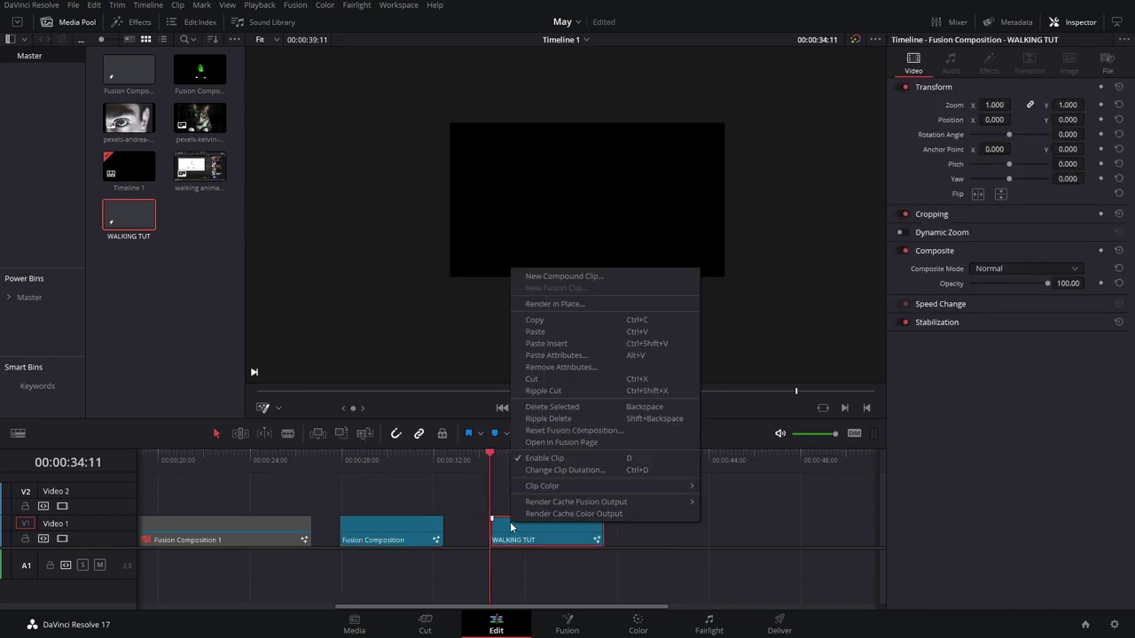
{"action": "left_click", "coordinate": [557, 439]}
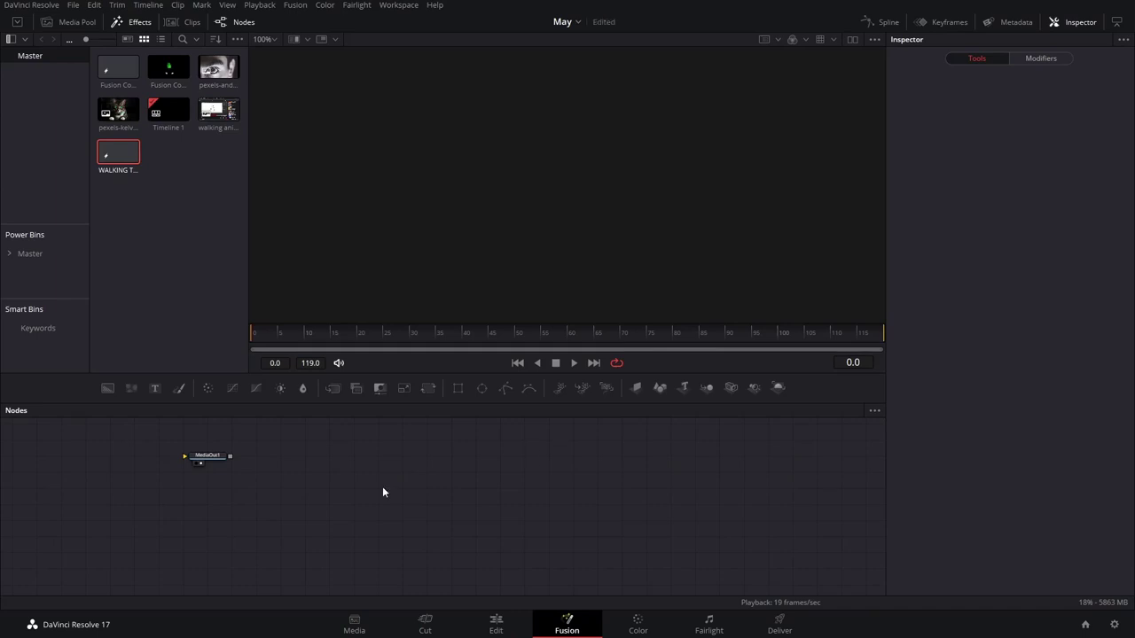
- Add a Background node connected to MediaOut1 and make it fully transparent with alpha 0.0
{"action": "left_click", "coordinate": [107, 388]}
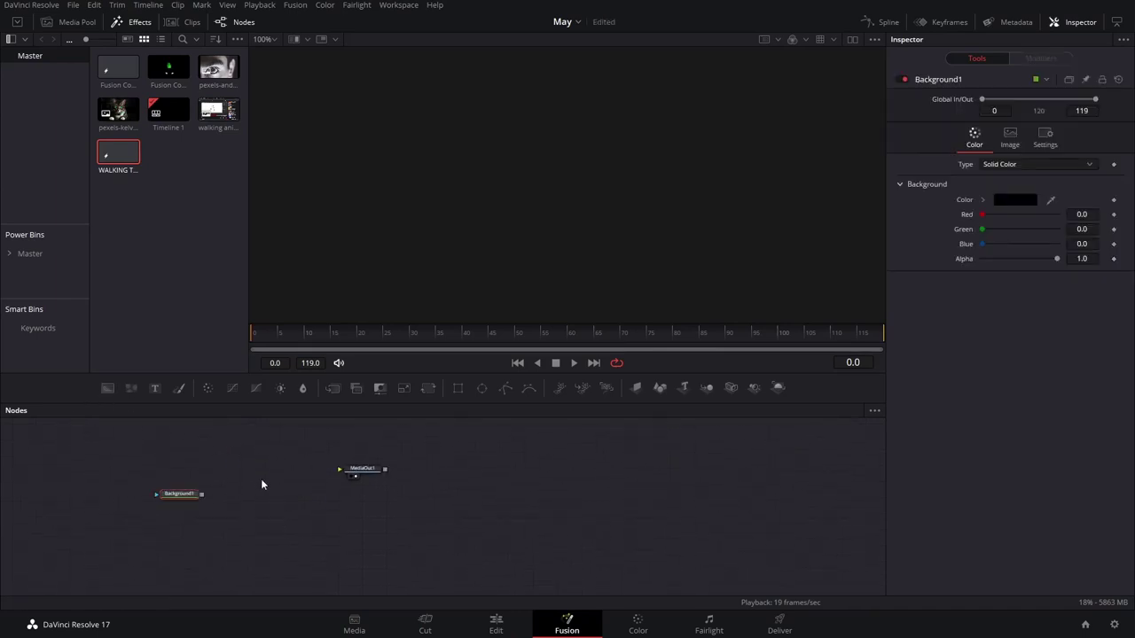
{"action": "left_click_drag", "start_coordinate": [204, 496], "coordinate": [701, 506]}
{"action": "left_click", "coordinate": [182, 496]}
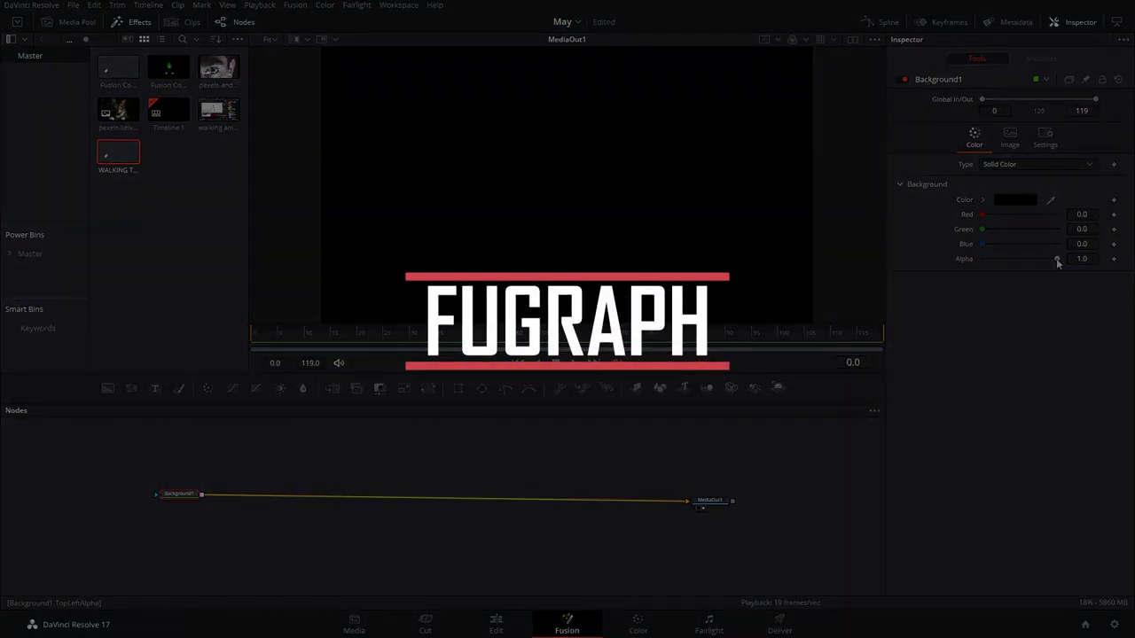
{"action": "left_click_drag", "start_coordinate": [1038, 263], "coordinate": [937, 286]}
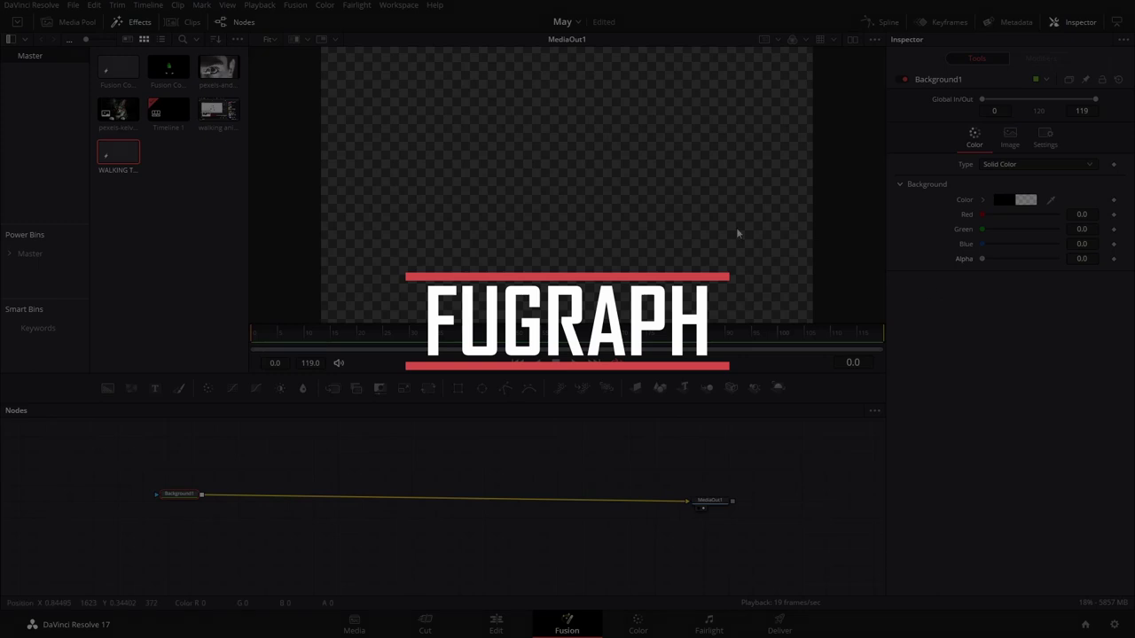
- Turn off High Quality for the composition's playback
{"action": "scroll", "coordinate": [688, 214], "scroll_direction": "down", "scroll_amount": 4}
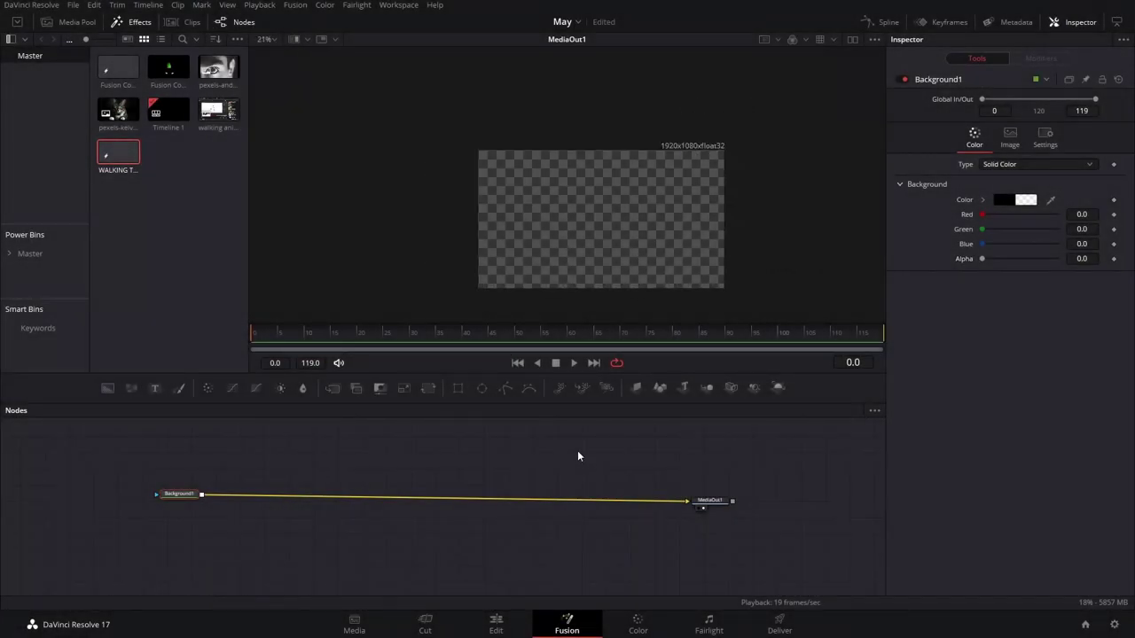
{"action": "right_click", "coordinate": [443, 360]}
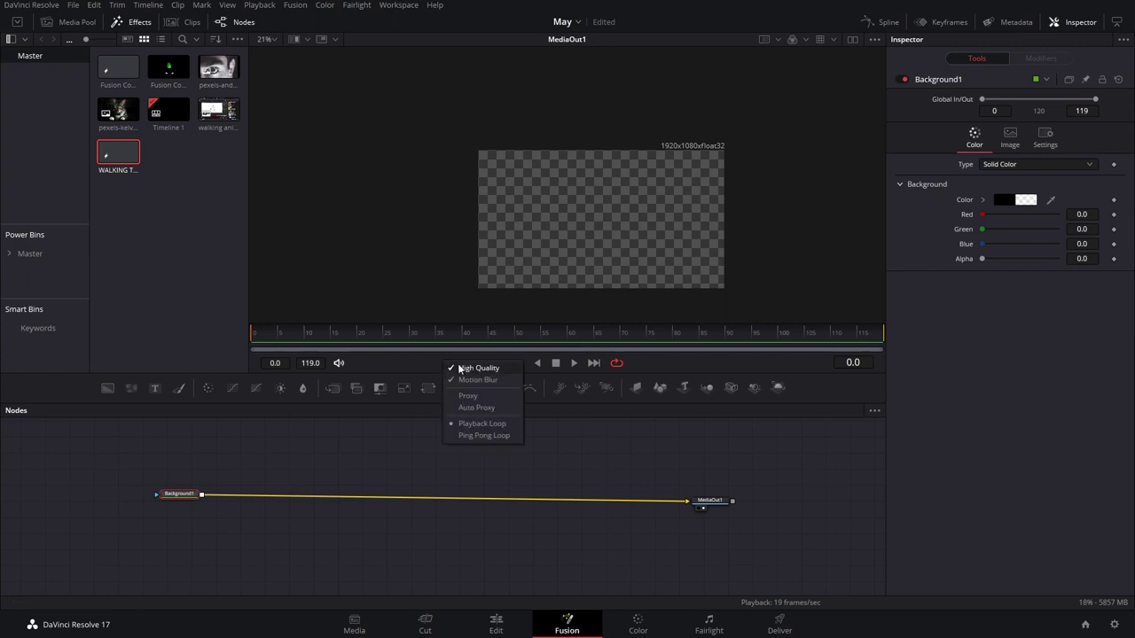
{"action": "left_click", "coordinate": [463, 368]}
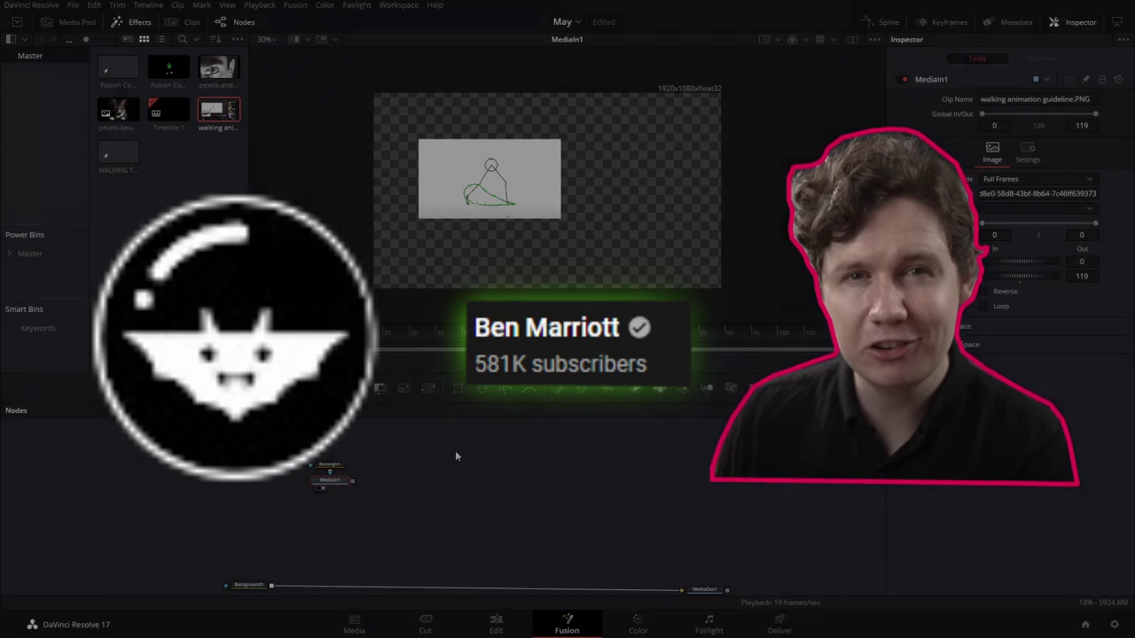
- Add a Transform node after the walking guideline image and merge its output over Background1
{"action": "key", "text": "shift+space"}
{"action": "type", "text": "TRANS"}
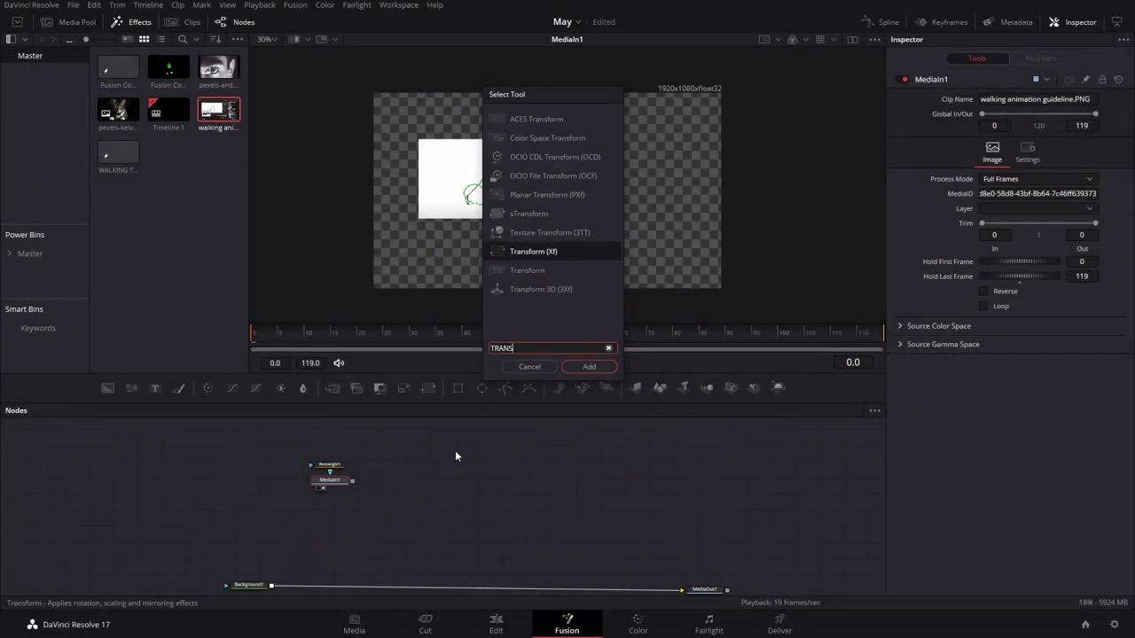
{"action": "key", "text": "Return"}
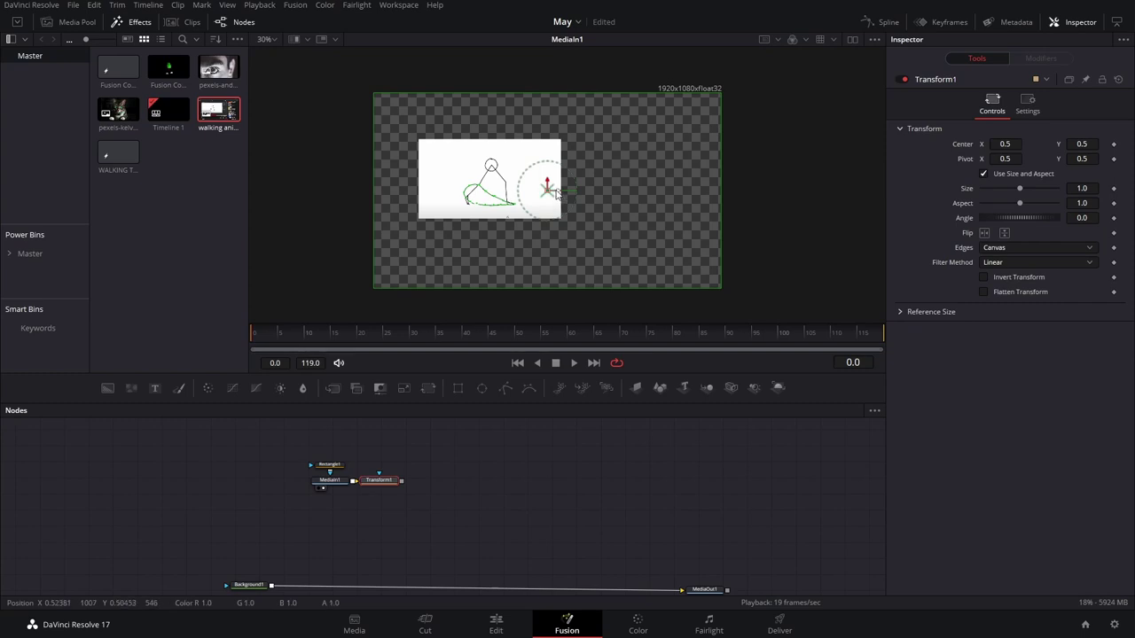
{"action": "left_click_drag", "start_coordinate": [1063, 182], "coordinate": [1090, 183]}
{"action": "left_click_drag", "start_coordinate": [377, 491], "coordinate": [251, 542]}
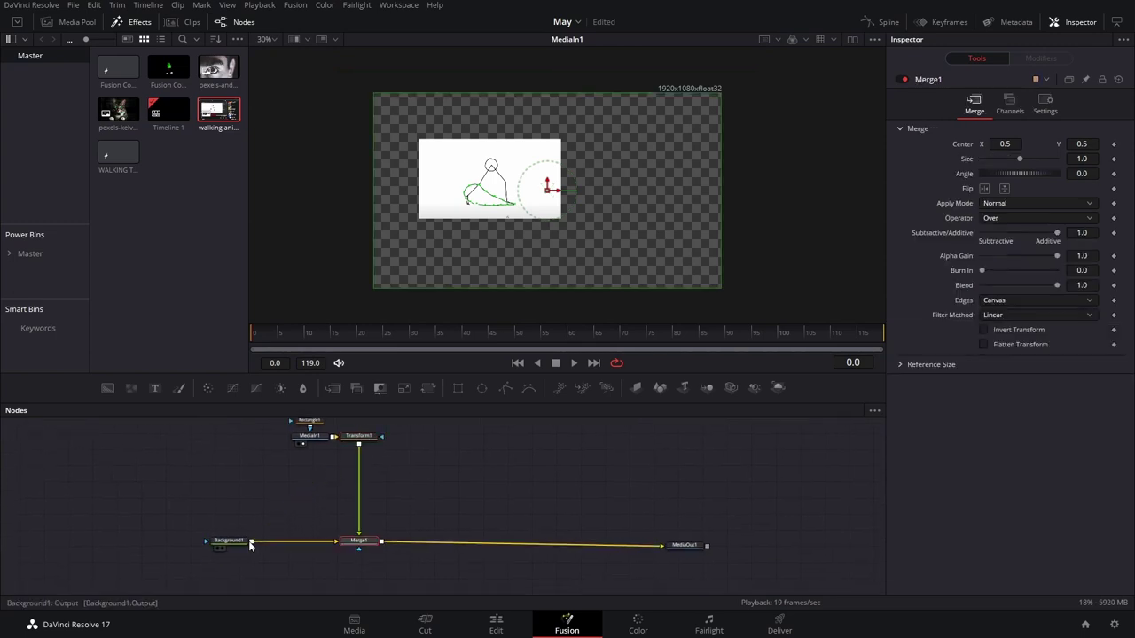
- Enlarge the guideline image to a Transform size of about 1.697 and show MediaOut1 in the viewer
{"action": "left_click", "coordinate": [359, 437]}
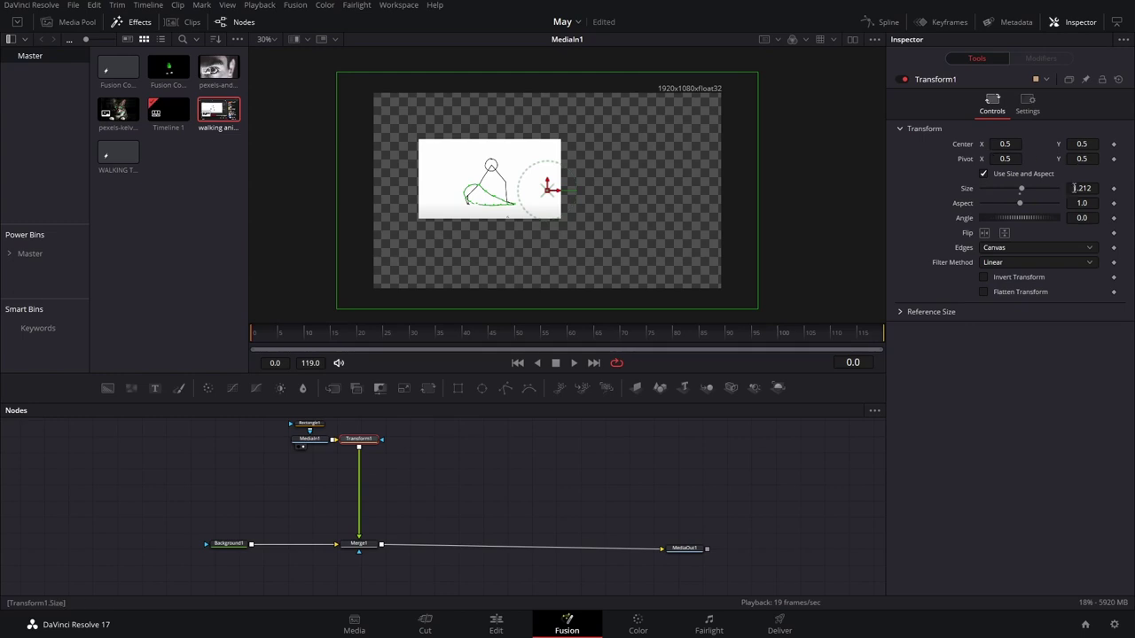
{"action": "left_click_drag", "start_coordinate": [1074, 188], "coordinate": [1114, 188]}
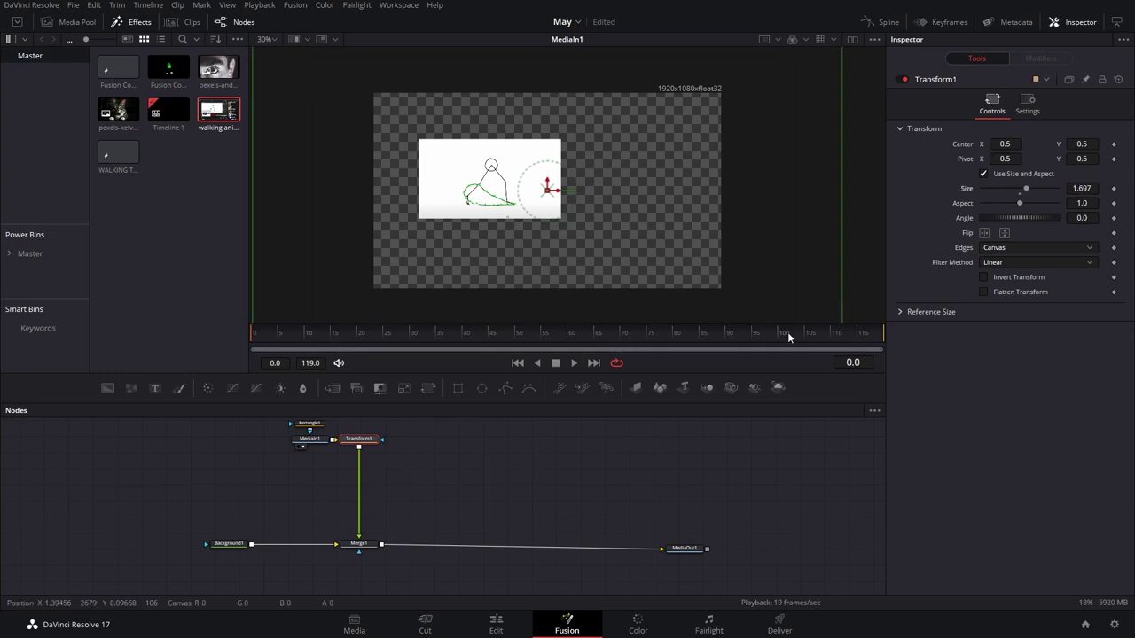
{"action": "left_click", "coordinate": [680, 548]}
- Show the viewer guides and move the guideline image to a center of about X 0.767, Y 0.301, aligning the figure with the frame center
{"action": "left_click", "coordinate": [358, 438]}
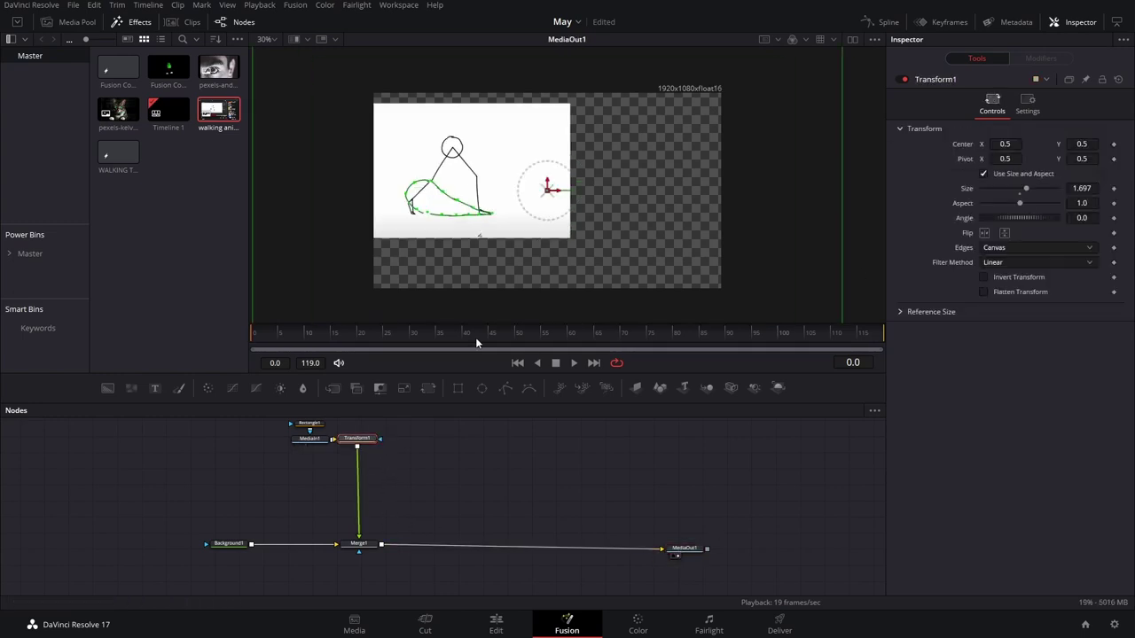
{"action": "key", "text": "ctrl+g"}
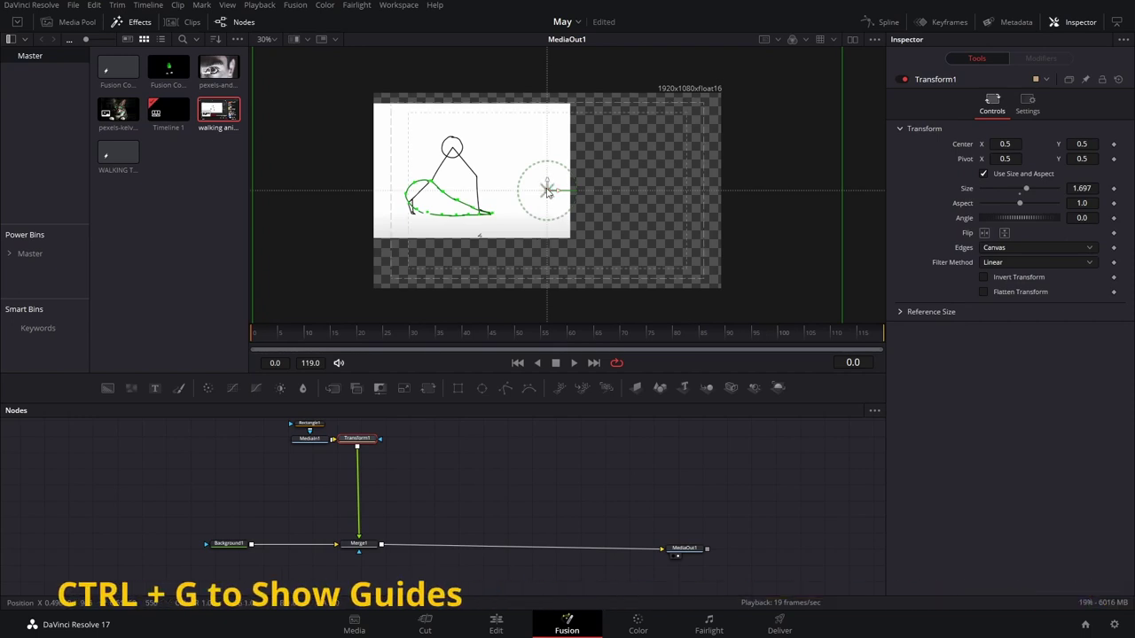
{"action": "left_click_drag", "start_coordinate": [549, 189], "coordinate": [638, 229]}
{"action": "scroll", "coordinate": [538, 249], "scroll_direction": "up", "scroll_amount": 3}
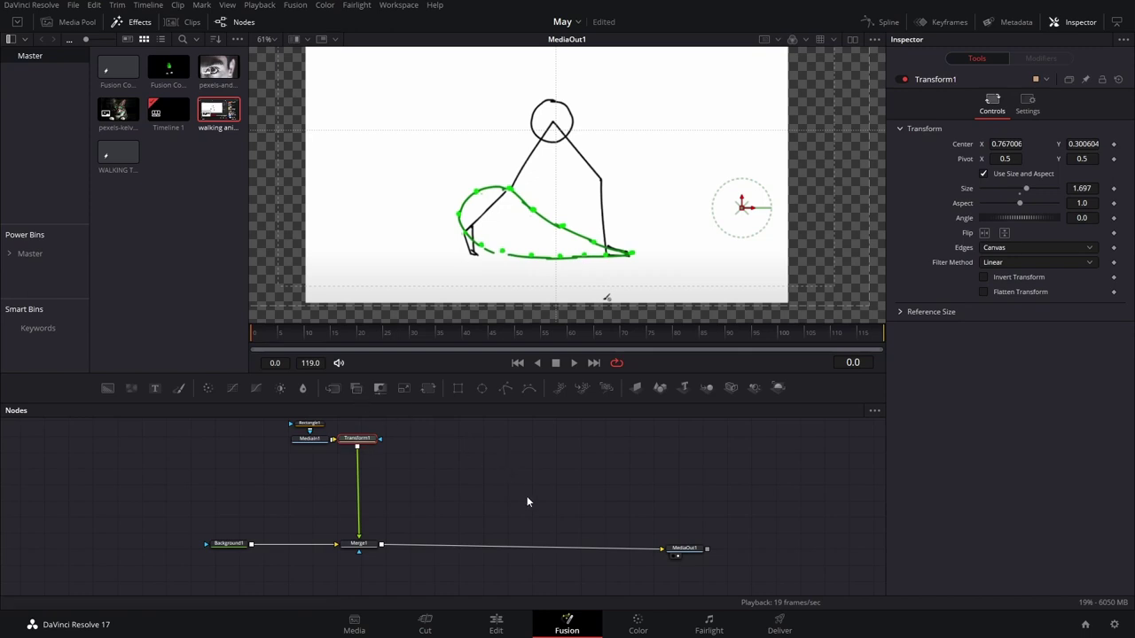
- Merge a second Background node over Merge1's output and make it fully opaque with alpha 1.0
{"action": "left_click", "coordinate": [106, 387]}
{"action": "key", "text": "ctrl+z"}
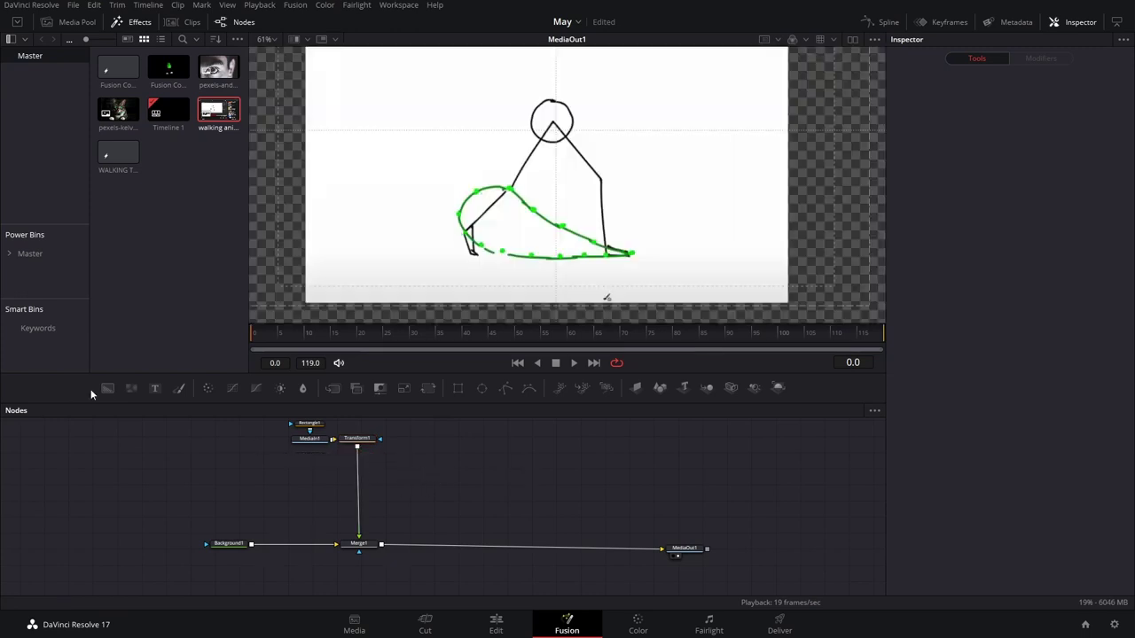
{"action": "left_click_drag", "start_coordinate": [106, 387], "coordinate": [381, 544]}
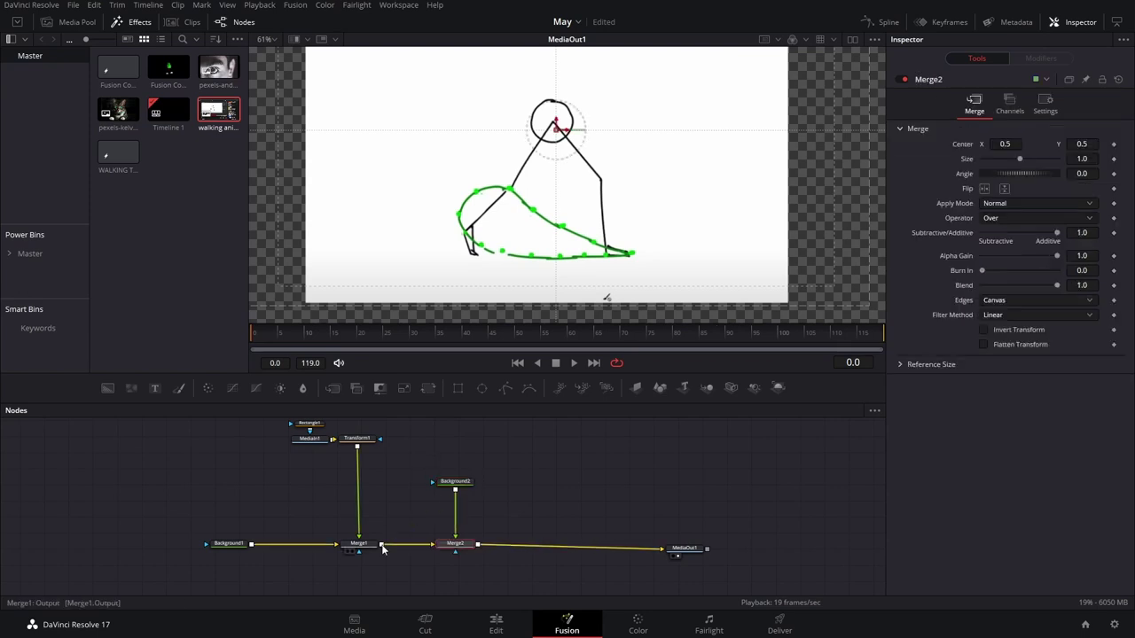
{"action": "left_click", "coordinate": [466, 483]}
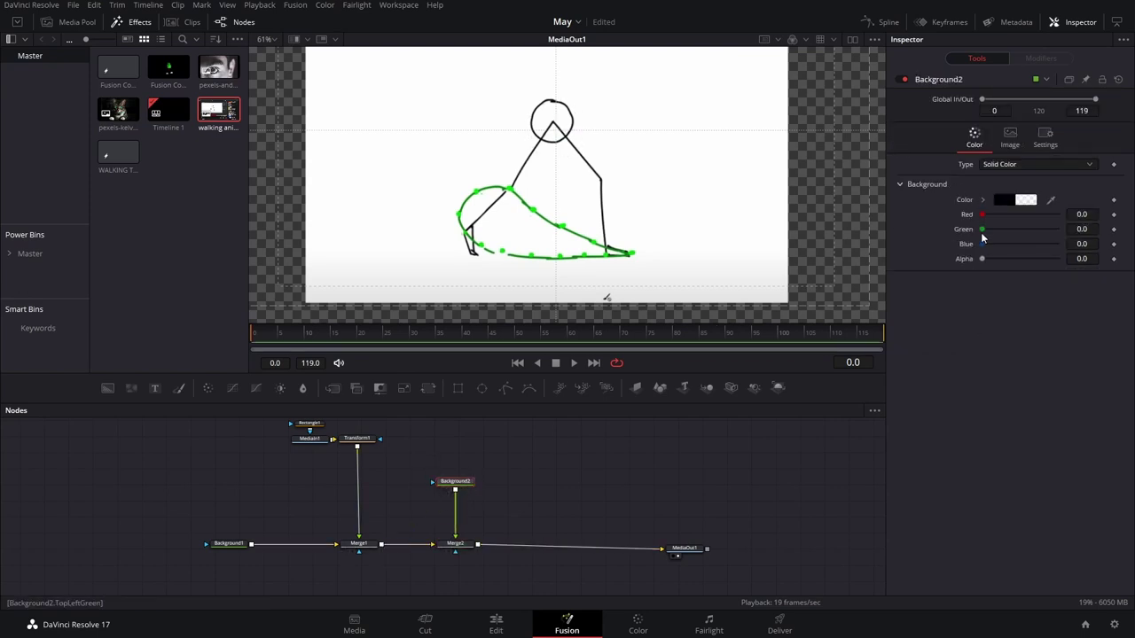
{"action": "left_click_drag", "start_coordinate": [982, 258], "coordinate": [1057, 259]}
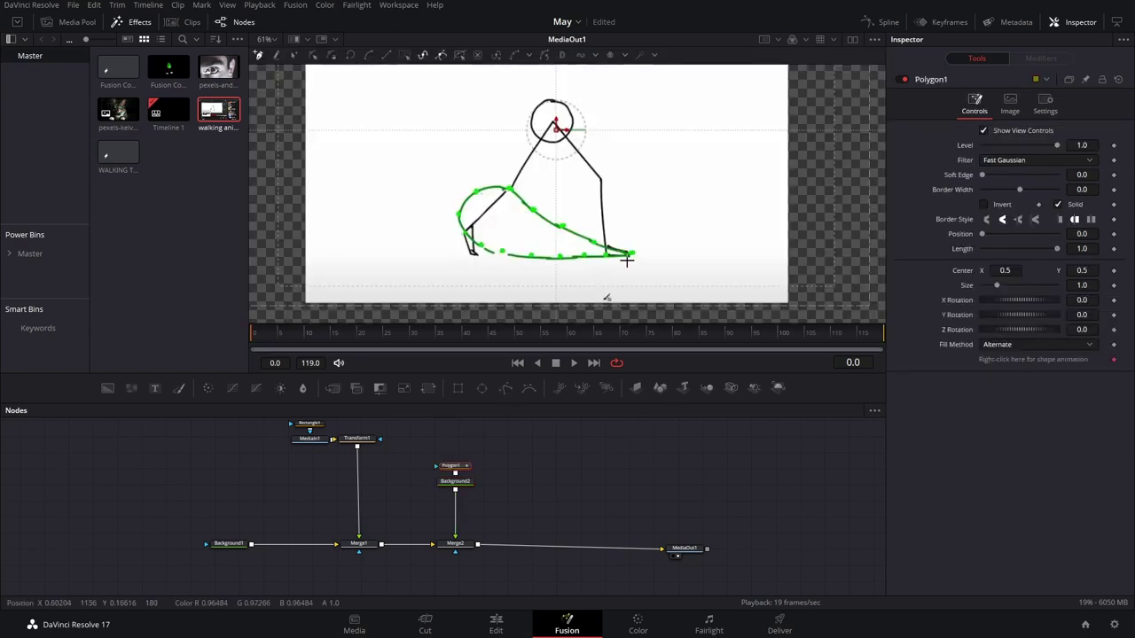
- Trace the green foot path with a closed polygon mask on Background2, drawn as an outline with Solid off and border width 0.0057
{"action": "left_click", "coordinate": [632, 255]}
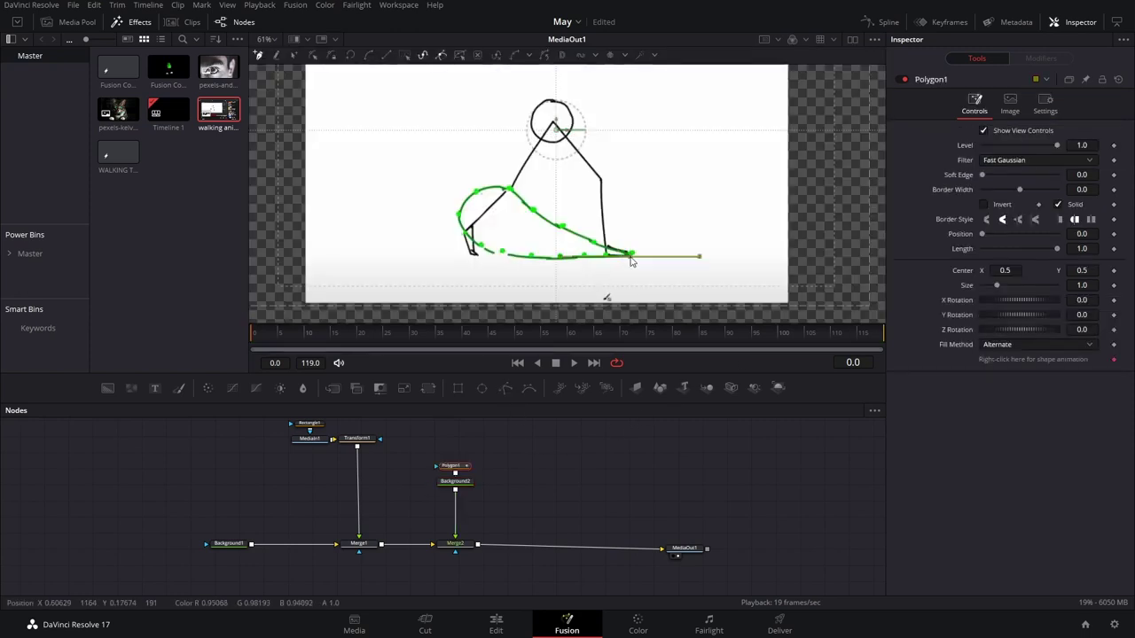
{"action": "left_click_drag", "start_coordinate": [459, 208], "coordinate": [453, 126]}
{"action": "left_click", "coordinate": [630, 255]}
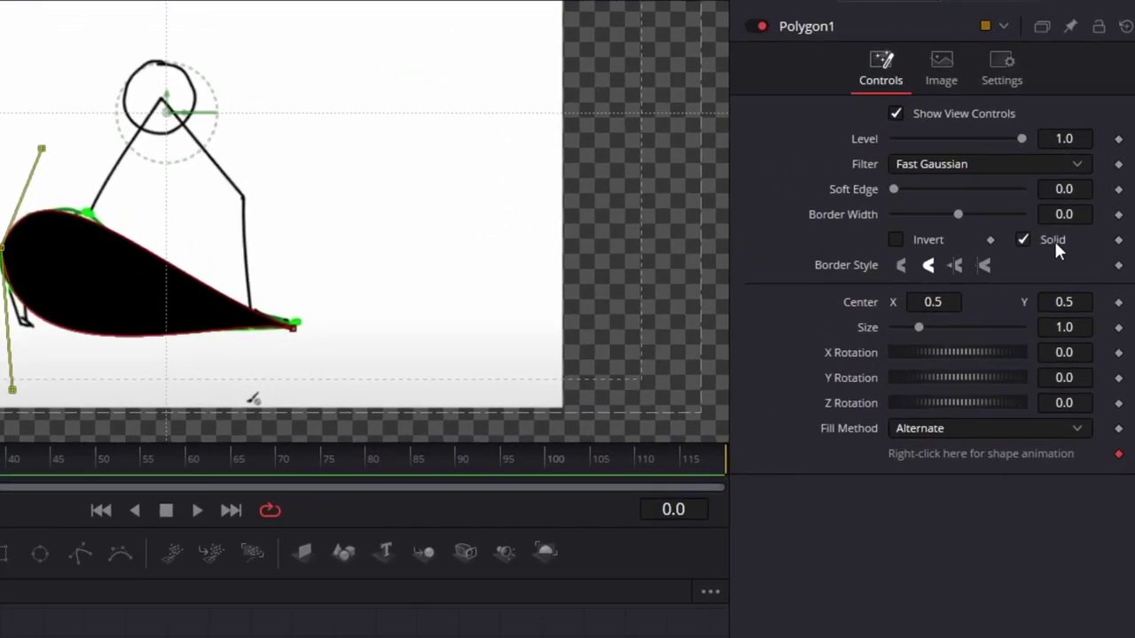
{"action": "left_click", "coordinate": [1072, 205]}
{"action": "left_click_drag", "start_coordinate": [1081, 190], "coordinate": [1080, 215]}
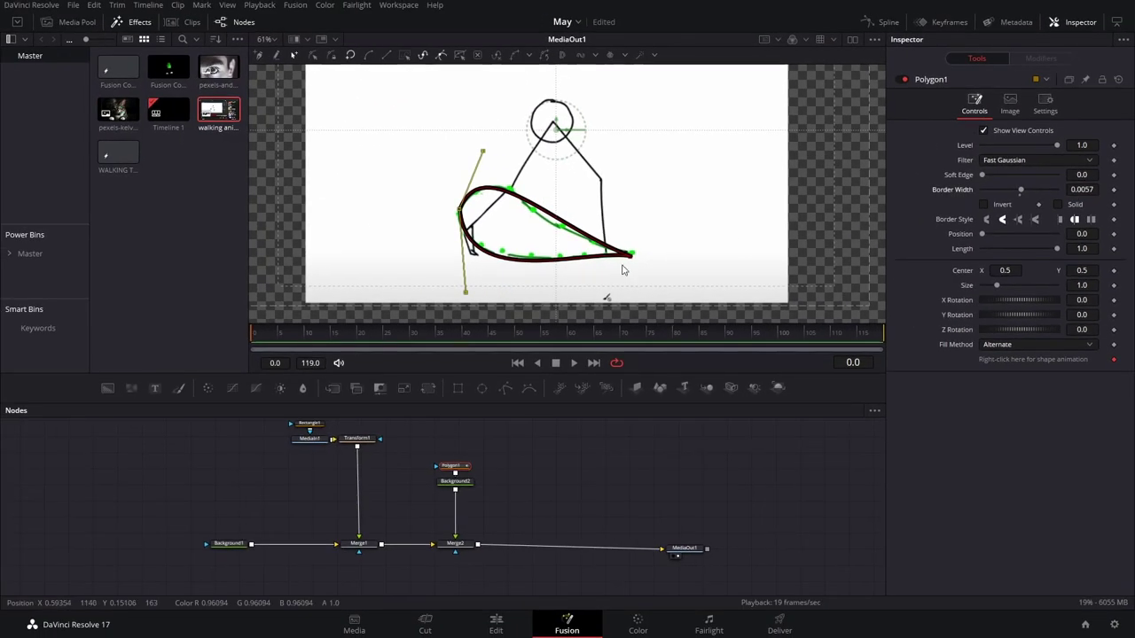
- Adjust the curve handles at the polygon's front tip and rear point to follow the green foot path more closely
{"action": "left_click_drag", "start_coordinate": [630, 255], "coordinate": [630, 255]}
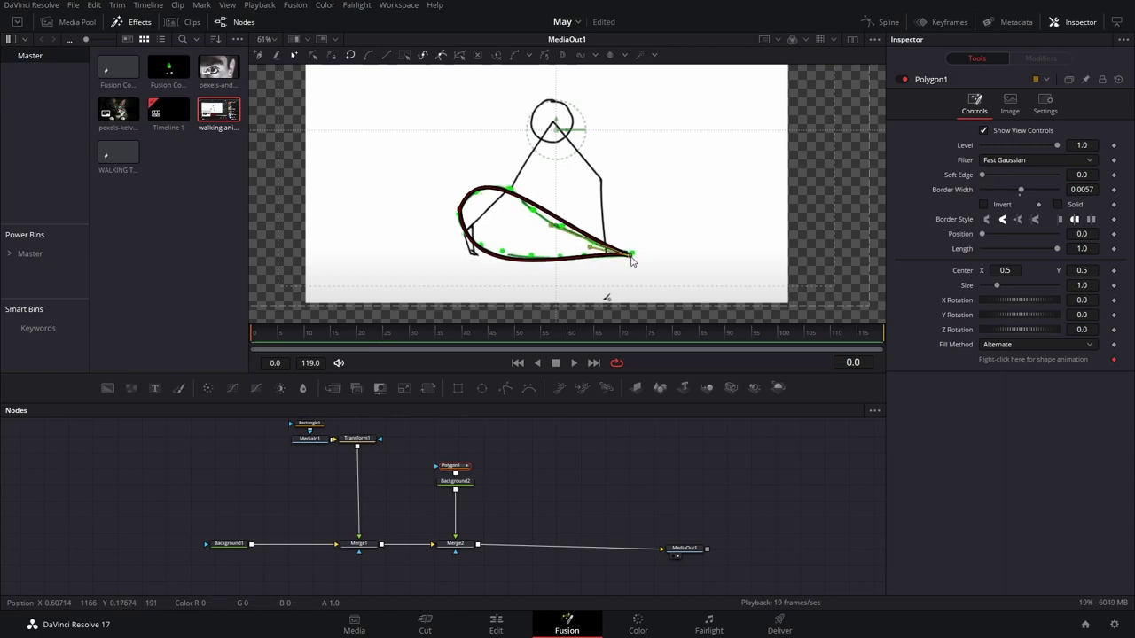
{"action": "left_click_drag", "start_coordinate": [551, 230], "coordinate": [541, 238]}
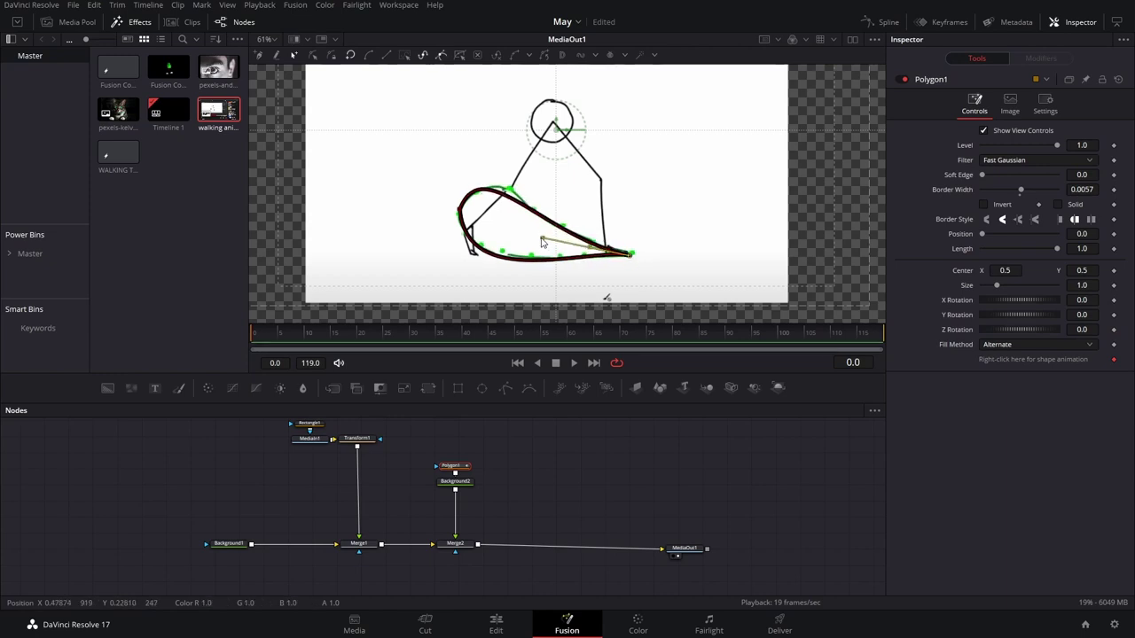
{"action": "left_click", "coordinate": [458, 211]}
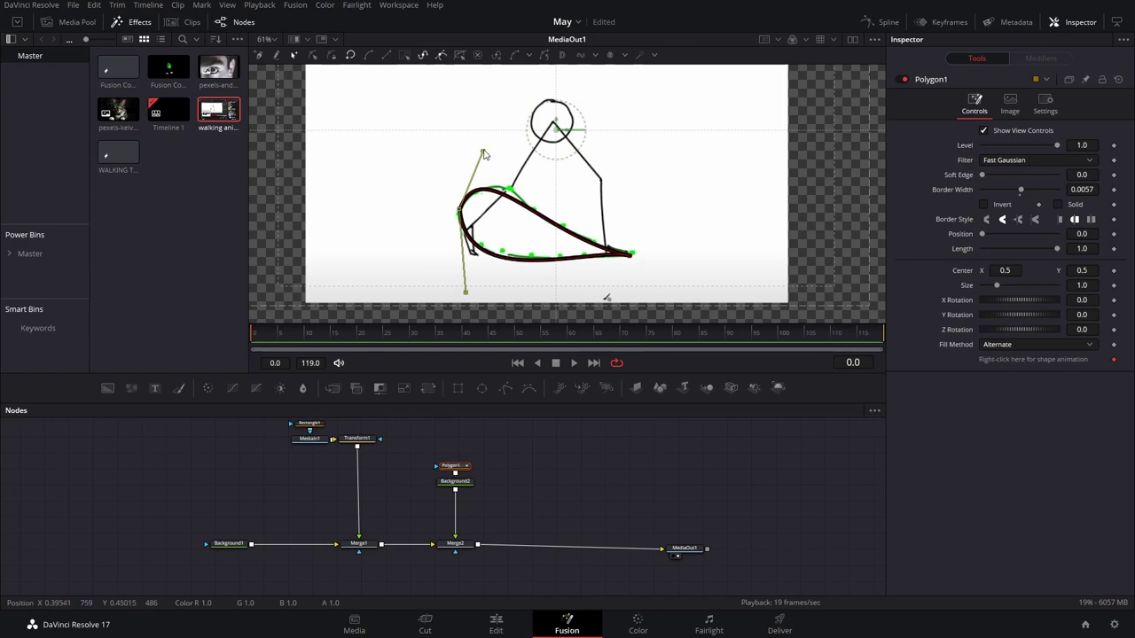
{"action": "left_click_drag", "start_coordinate": [485, 150], "coordinate": [486, 143]}
{"action": "left_click", "coordinate": [642, 474]}
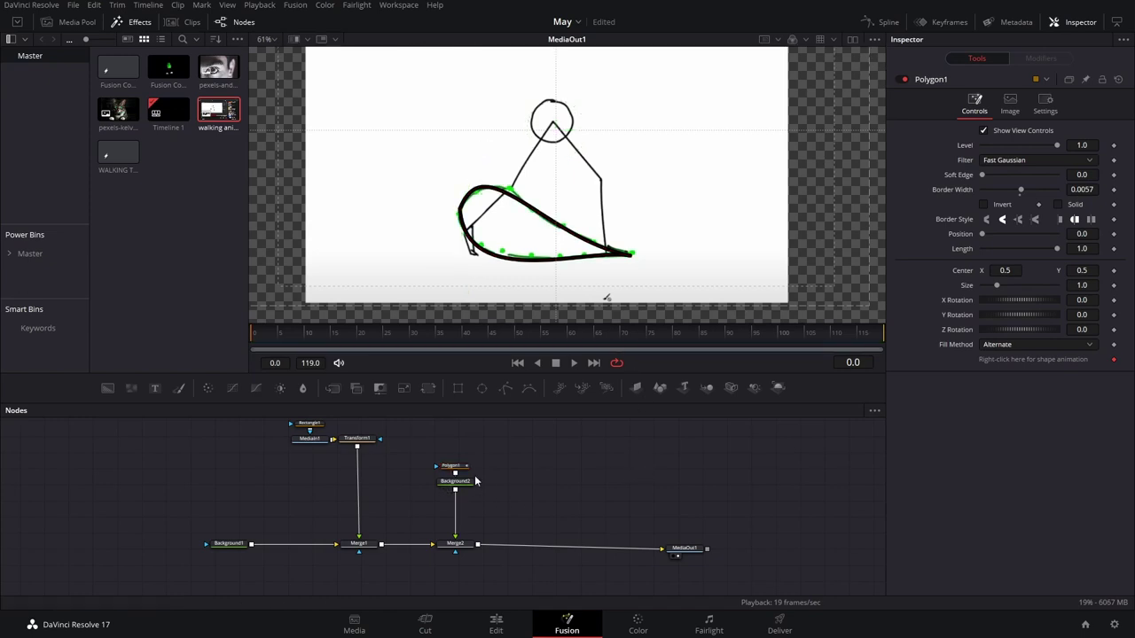
- Add a Paint node after Background2 and set its brush shape to the hard-edged circle
{"action": "left_click", "coordinate": [467, 486]}
{"action": "key", "text": "shift+space"}
{"action": "type", "text": "PAIONT"}
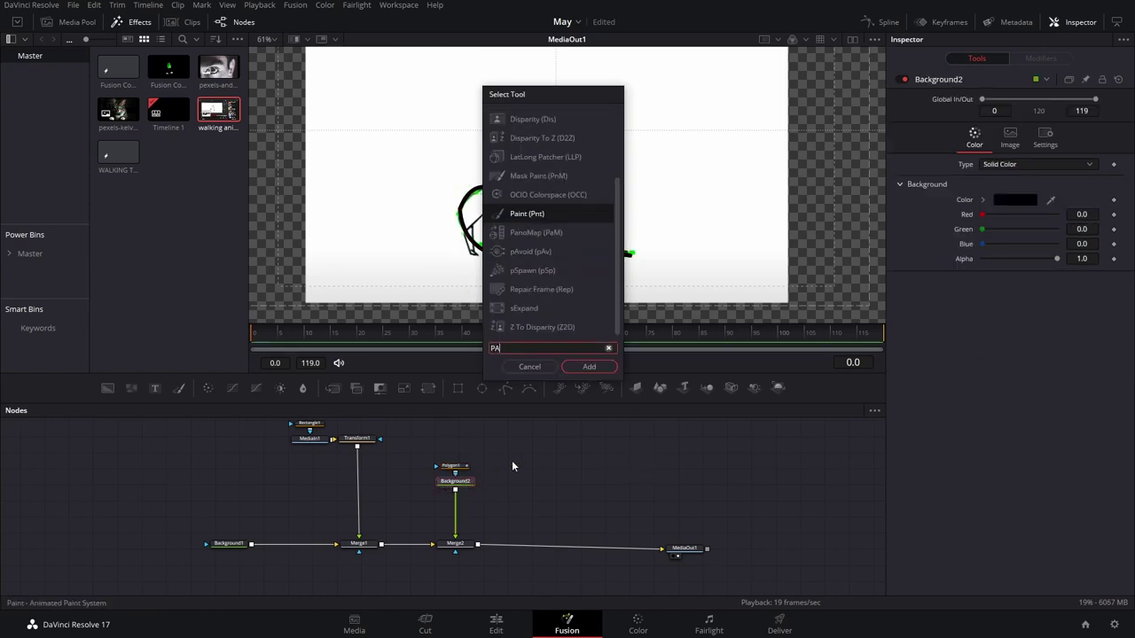
{"action": "key", "text": "BackSpace"}
{"action": "key", "text": "BackSpace"}
{"action": "key", "text": "BackSpace"}
{"action": "key", "text": "Return"}
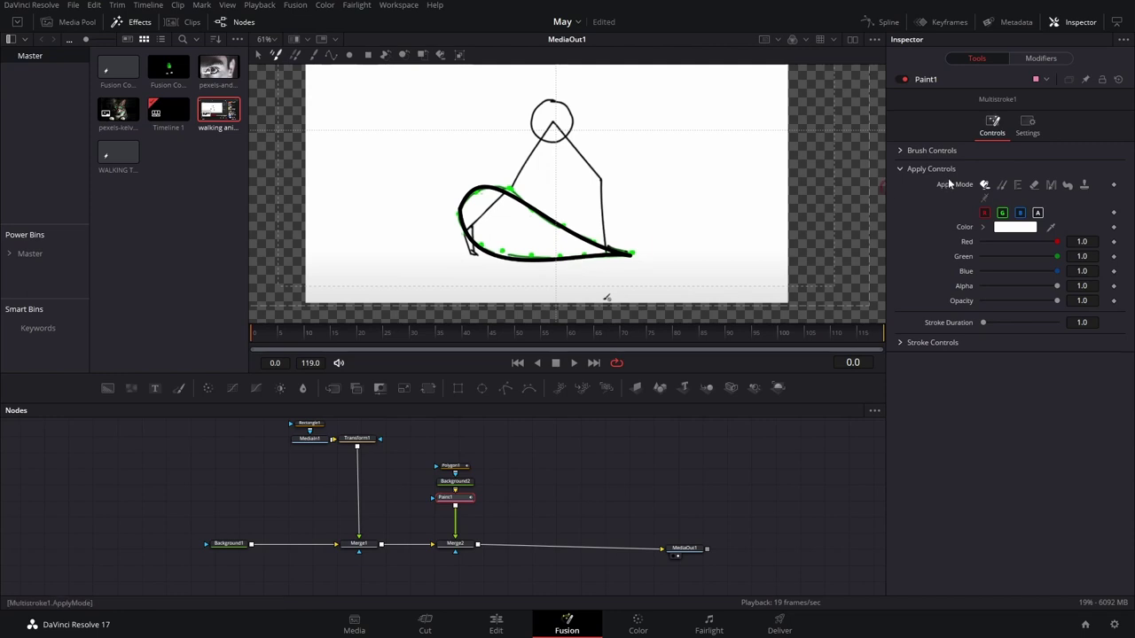
{"action": "left_click", "coordinate": [901, 150]}
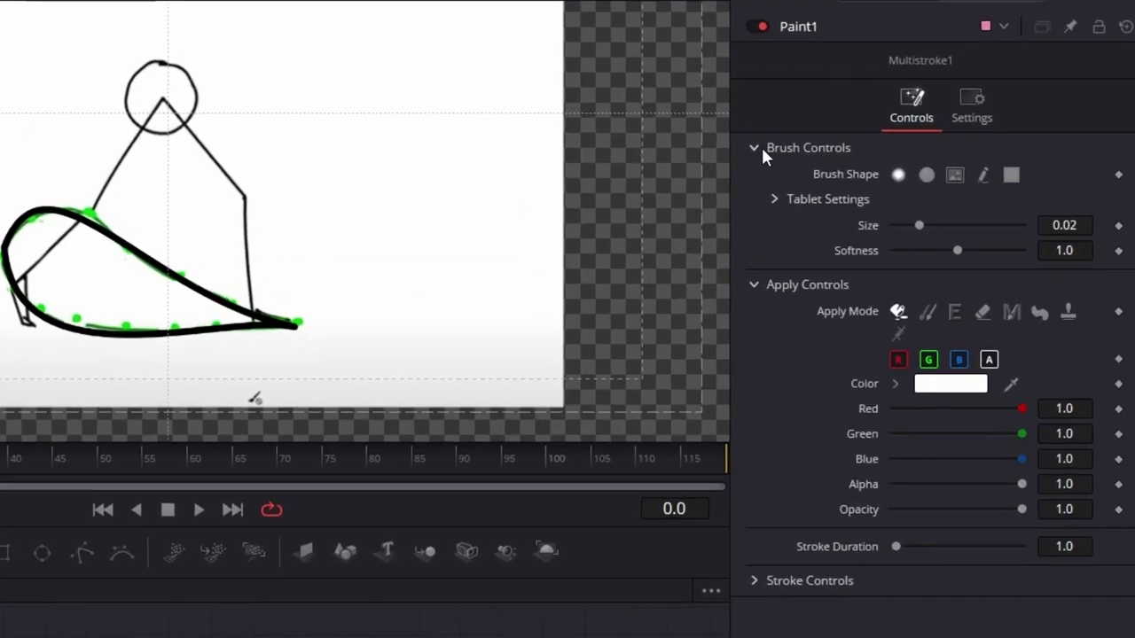
{"action": "left_click", "coordinate": [925, 175]}
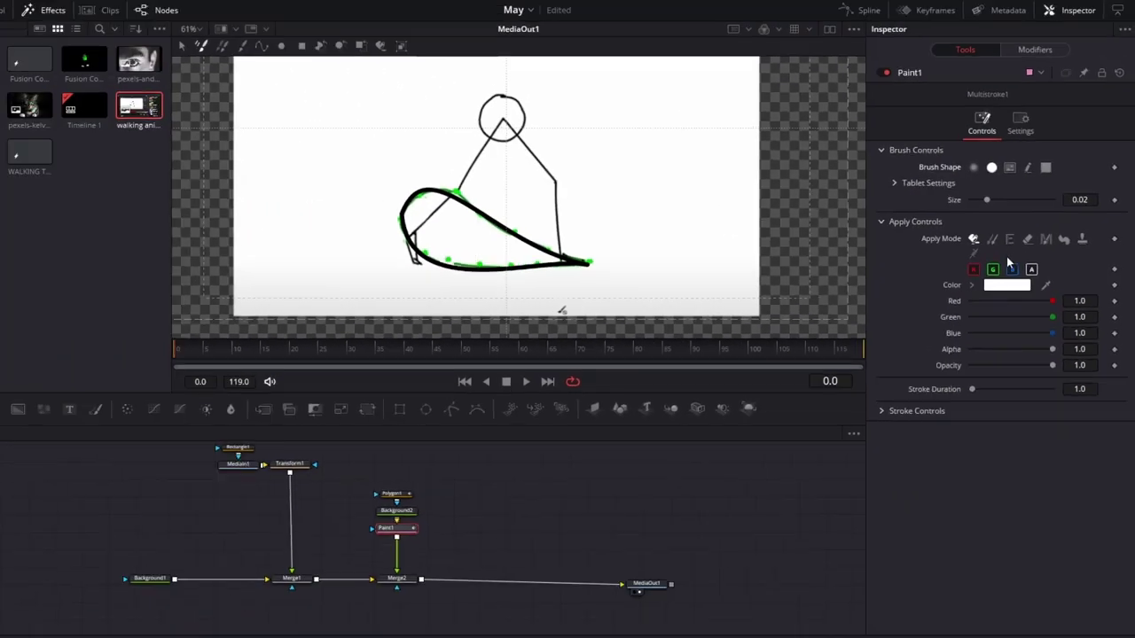
- Set the Paint brush colour to red, the brush size to 0.0106 and the stroke duration to 30
{"action": "left_click", "coordinate": [1016, 276]}
{"action": "left_click_drag", "start_coordinate": [677, 235], "coordinate": [690, 213]}
{"action": "left_click", "coordinate": [687, 422]}
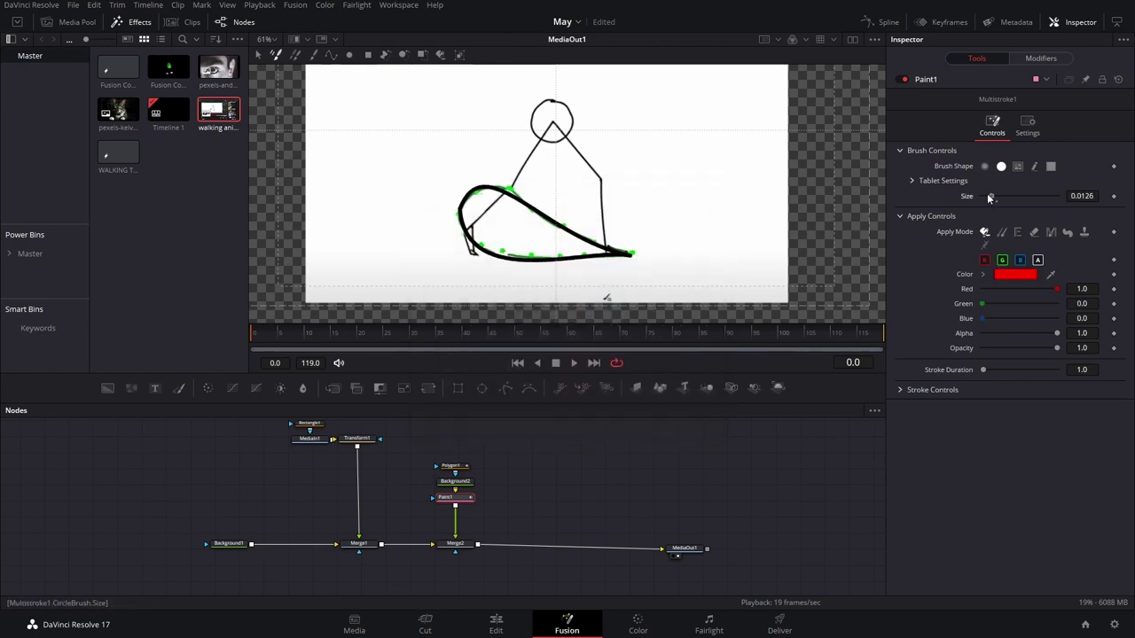
{"action": "left_click_drag", "start_coordinate": [994, 195], "coordinate": [985, 196]}
{"action": "left_click_drag", "start_coordinate": [984, 372], "coordinate": [1097, 387]}
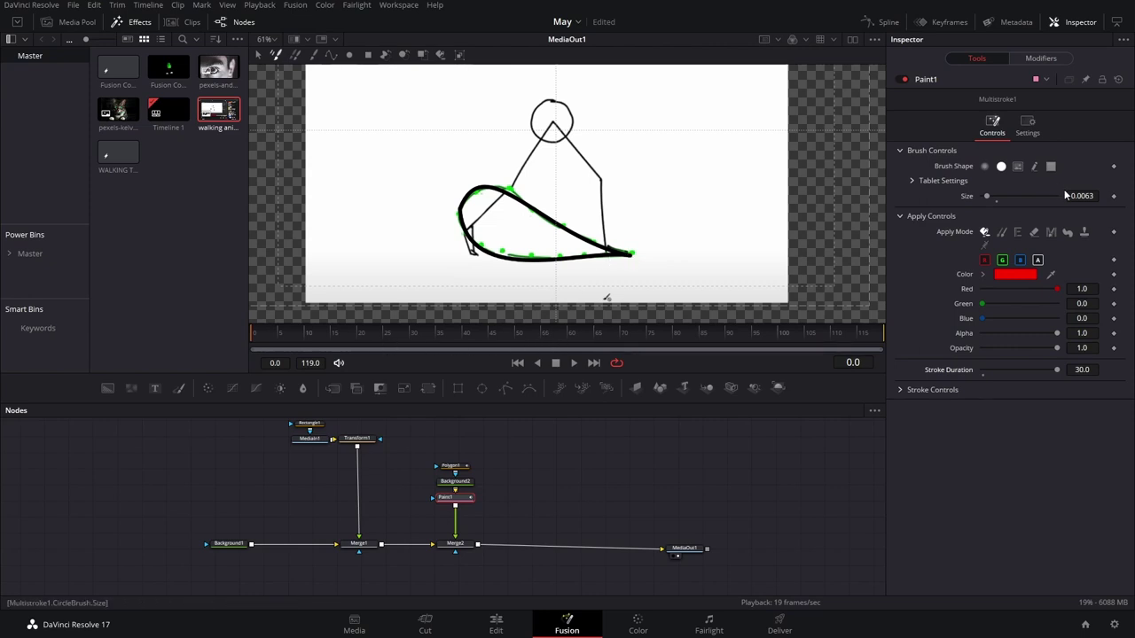
- Paint twelve spaced red dots around the foot path, starting at its front tip and following the lower edge backwards
{"action": "left_click", "coordinate": [630, 254]}
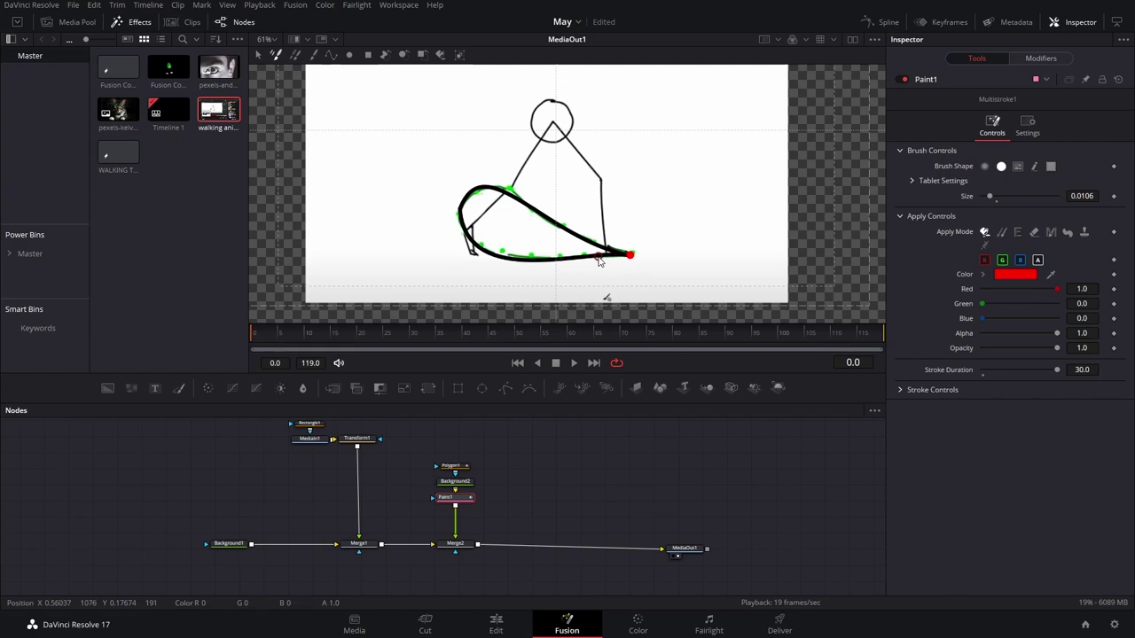
{"action": "left_click", "coordinate": [598, 256]}
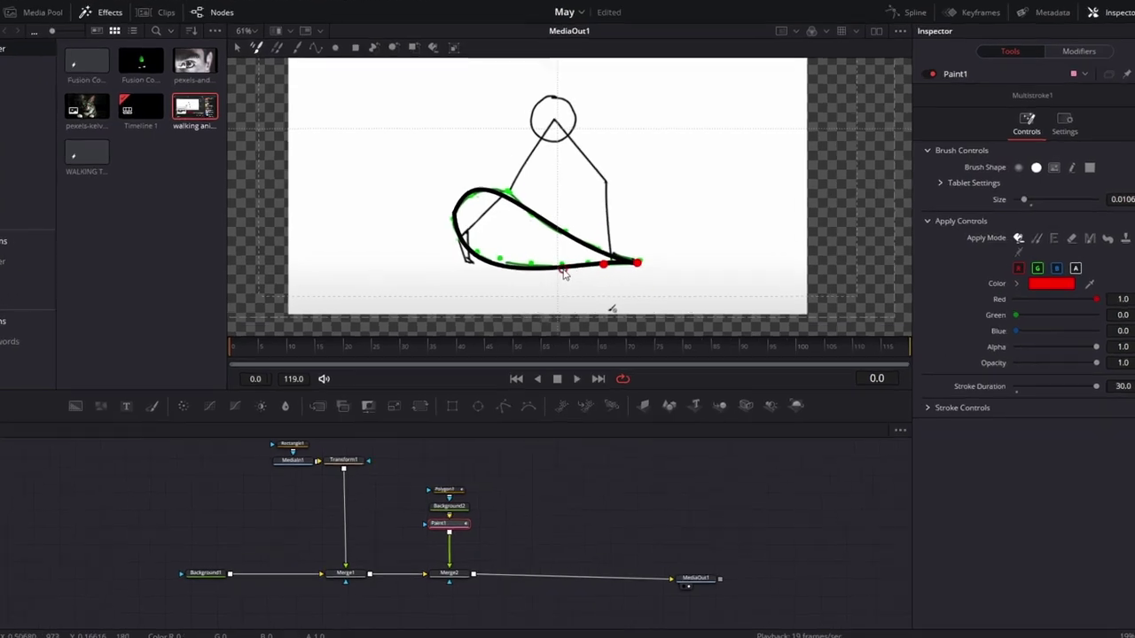
{"action": "left_click", "coordinate": [561, 260]}
{"action": "left_click", "coordinate": [530, 259]}
{"action": "left_click", "coordinate": [496, 256]}
{"action": "left_click", "coordinate": [472, 244]}
{"action": "left_click", "coordinate": [461, 221]}
{"action": "left_click", "coordinate": [471, 194]}
{"action": "left_click", "coordinate": [510, 192]}
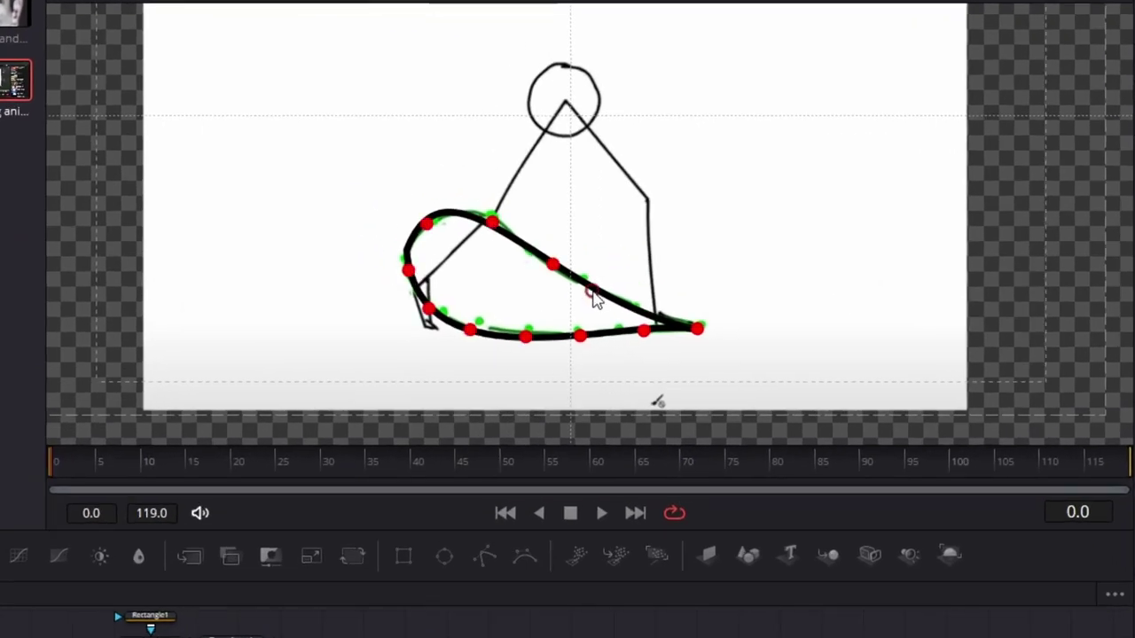
{"action": "left_click", "coordinate": [592, 289]}
{"action": "left_click", "coordinate": [638, 307]}
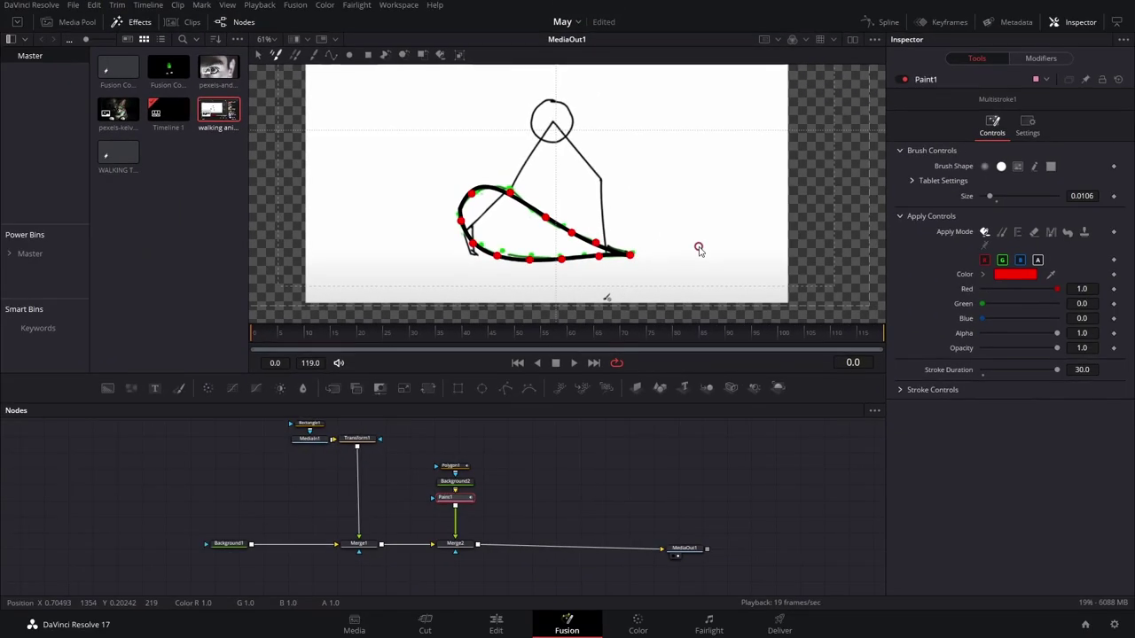
- Delete the guideline image's MediaIn1, Rectangle1 and Transform1 nodes
{"action": "left_click_drag", "start_coordinate": [574, 465], "coordinate": [648, 473]}
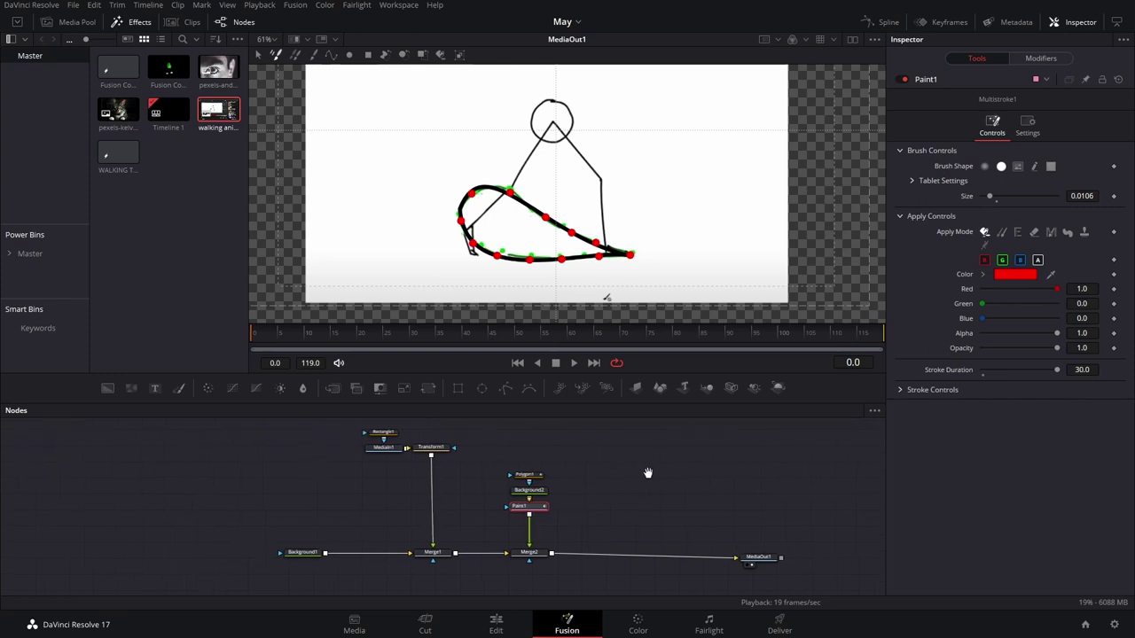
{"action": "mouse_move", "coordinate": [479, 535]}
{"action": "left_mouse_down"}
{"action": "mouse_move", "coordinate": [383, 450]}
{"action": "mouse_move", "coordinate": [375, 423]}
{"action": "left_mouse_up"}
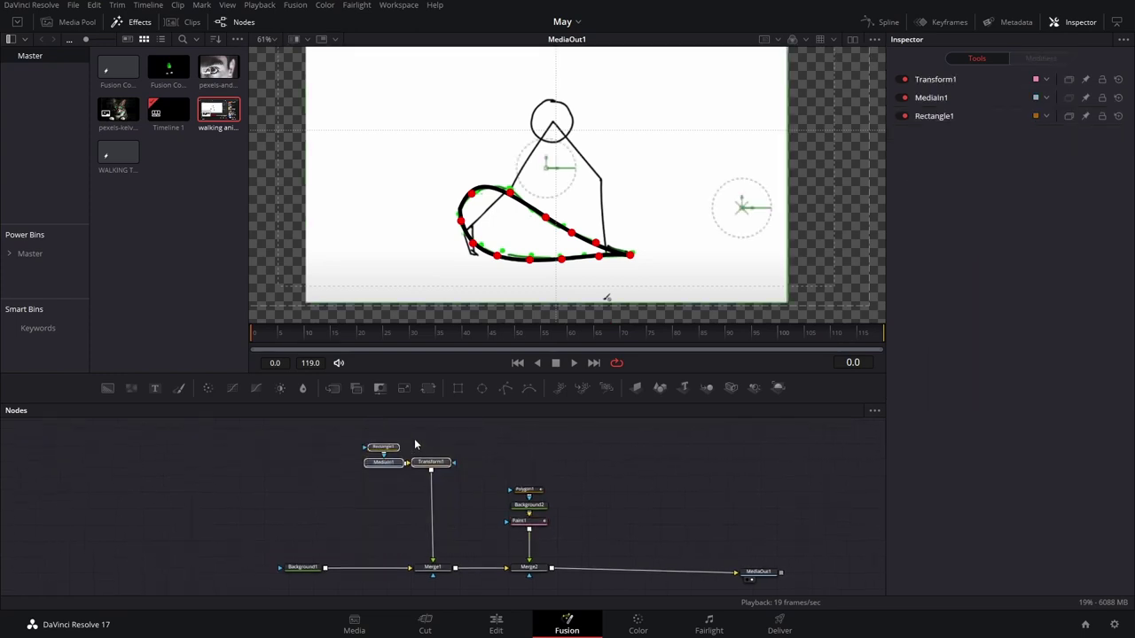
{"action": "key", "text": "Delete"}
{"action": "scroll", "coordinate": [698, 251], "scroll_direction": "down", "scroll_amount": 4}
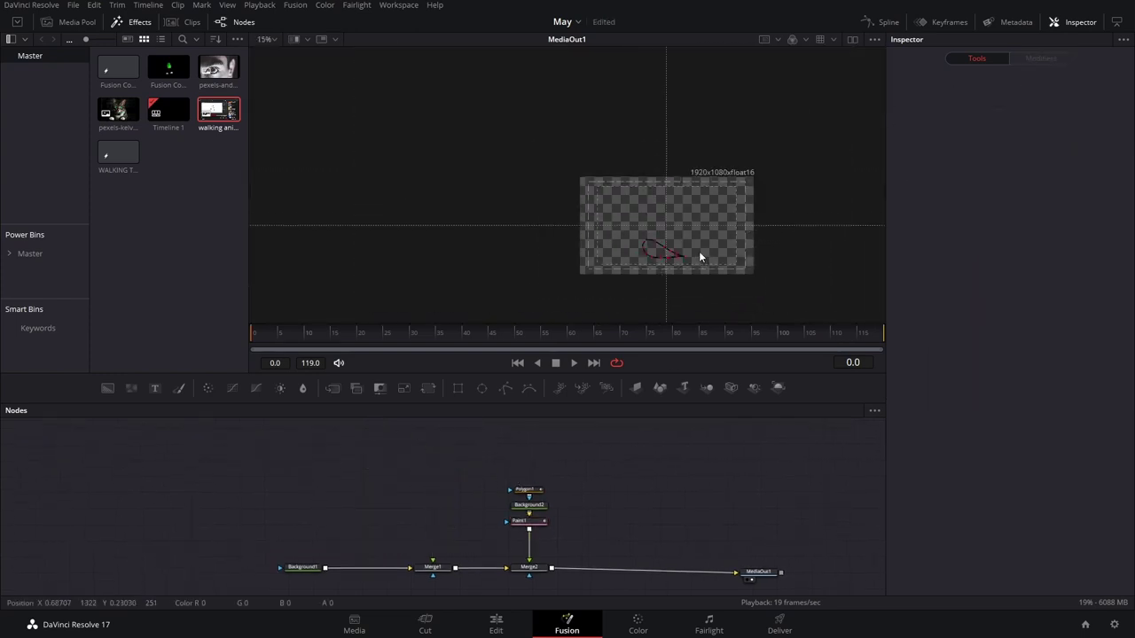
{"action": "scroll", "coordinate": [698, 249], "scroll_direction": "up", "scroll_amount": 3}
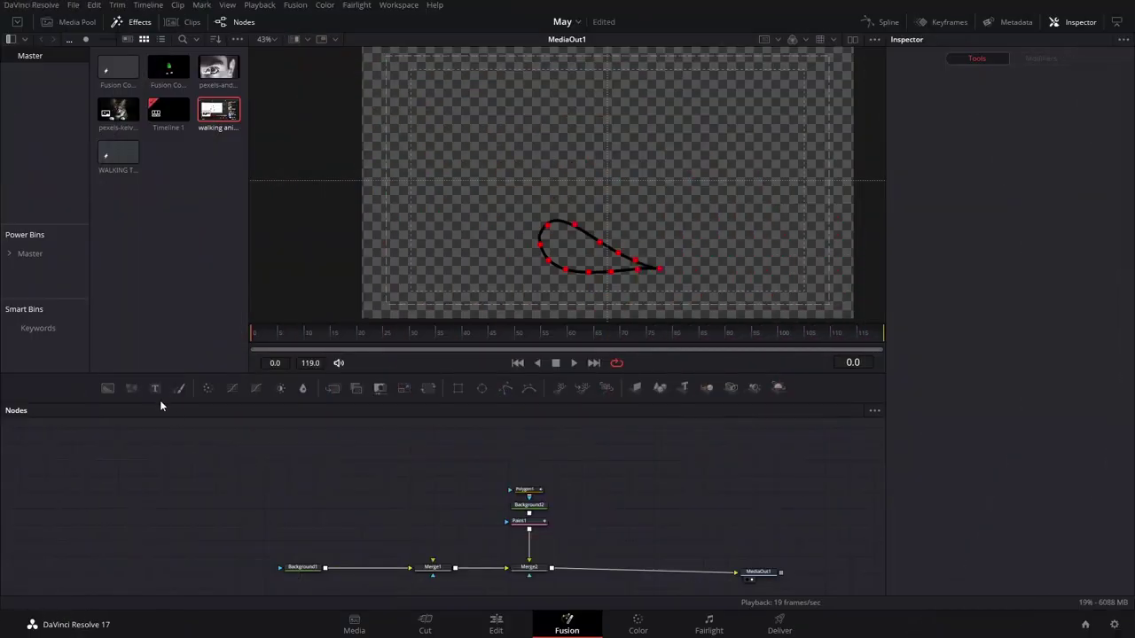
- Add a third Background node and attach a new polygon mask to it for the leg
{"action": "left_click", "coordinate": [107, 388]}
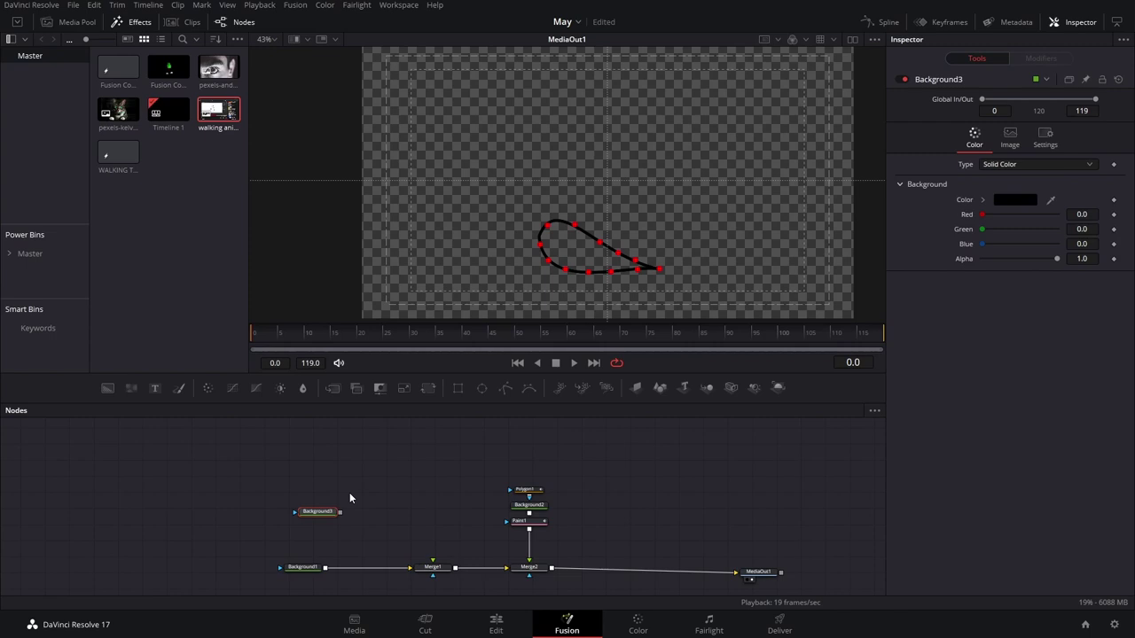
{"action": "left_click", "coordinate": [505, 389]}
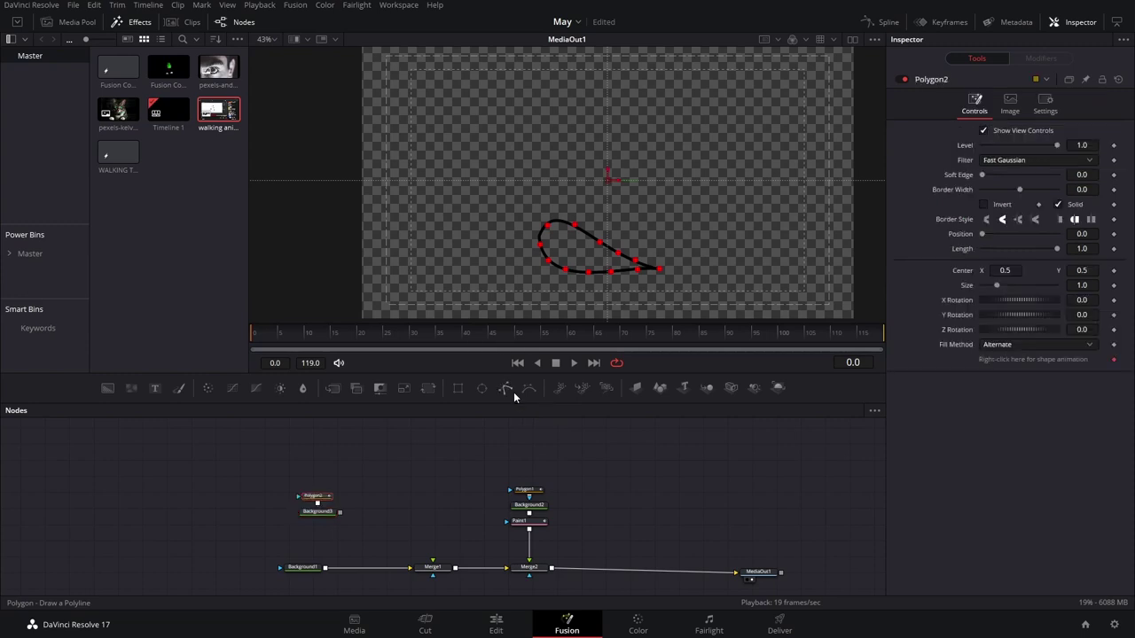
{"action": "left_click", "coordinate": [344, 495]}
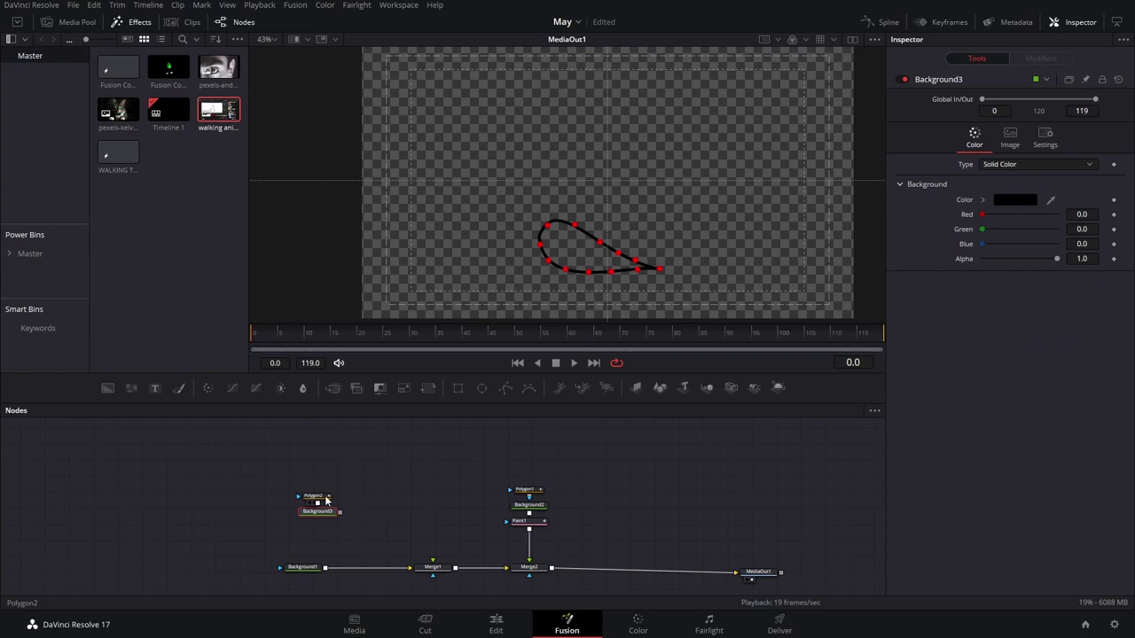
{"action": "left_click", "coordinate": [317, 495]}
- Colour Background3 yellow with red 0.937254, green 0.780392 and blue 0.003921
{"action": "left_click", "coordinate": [342, 511]}
{"action": "left_click", "coordinate": [1017, 202]}
{"action": "left_click_drag", "start_coordinate": [678, 223], "coordinate": [671, 214]}
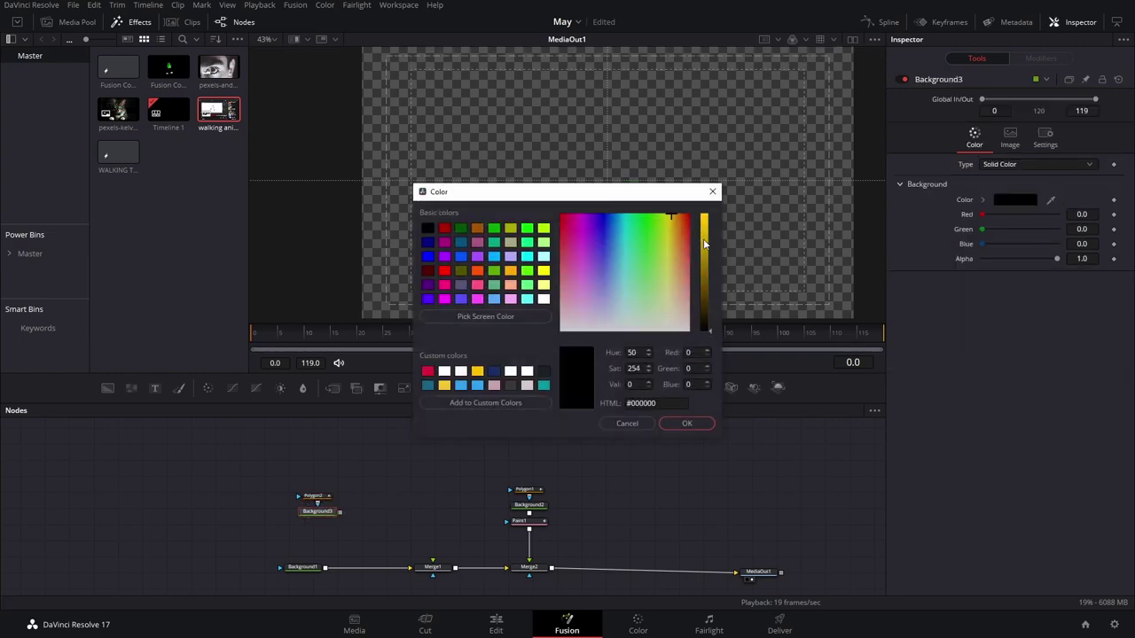
{"action": "left_click", "coordinate": [704, 221]}
{"action": "left_click", "coordinate": [687, 424]}
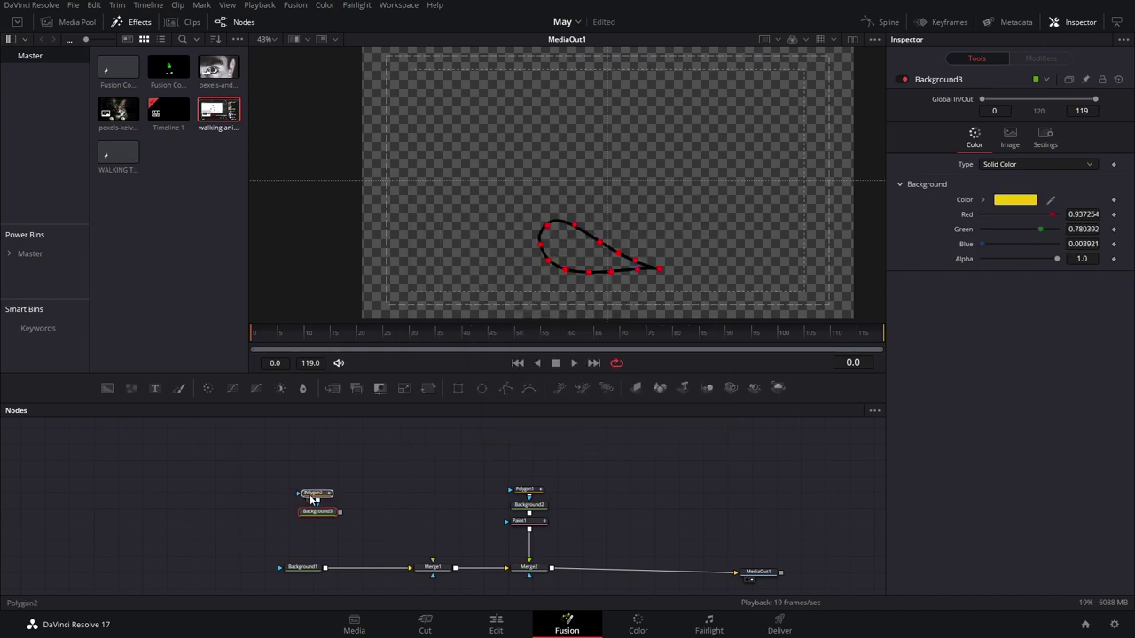
- Connect Background3 to Merge1's foreground and arrange Background3 and Polygon2 above Merge1
{"action": "left_click_drag", "start_coordinate": [310, 495], "coordinate": [433, 570]}
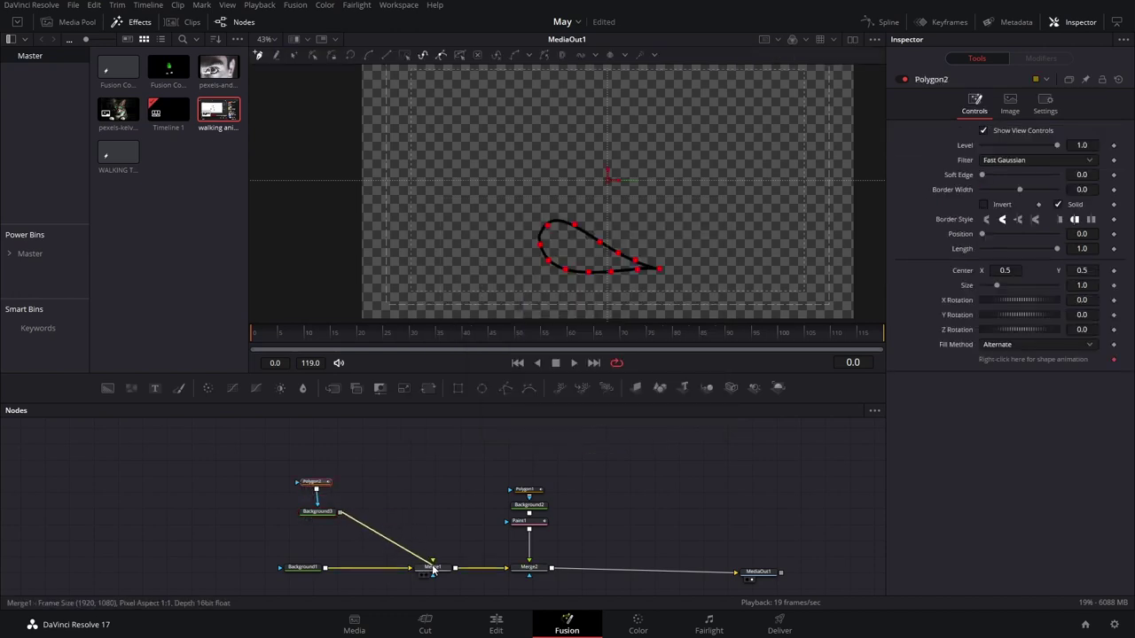
{"action": "left_click_drag", "start_coordinate": [306, 511], "coordinate": [380, 507]}
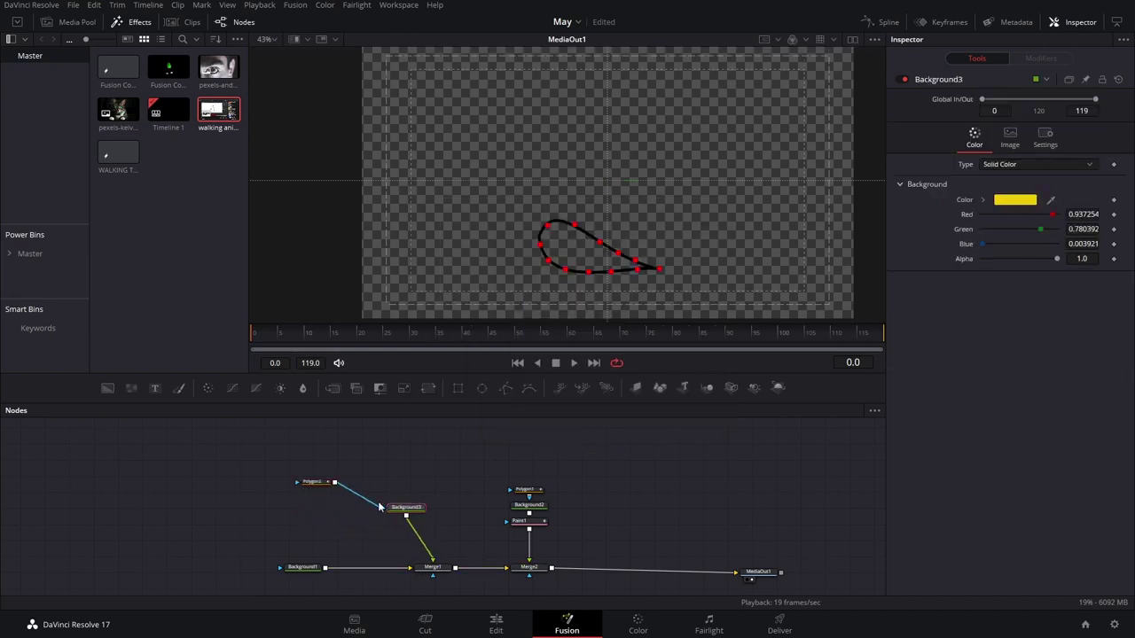
{"action": "left_click_drag", "start_coordinate": [314, 483], "coordinate": [363, 469]}
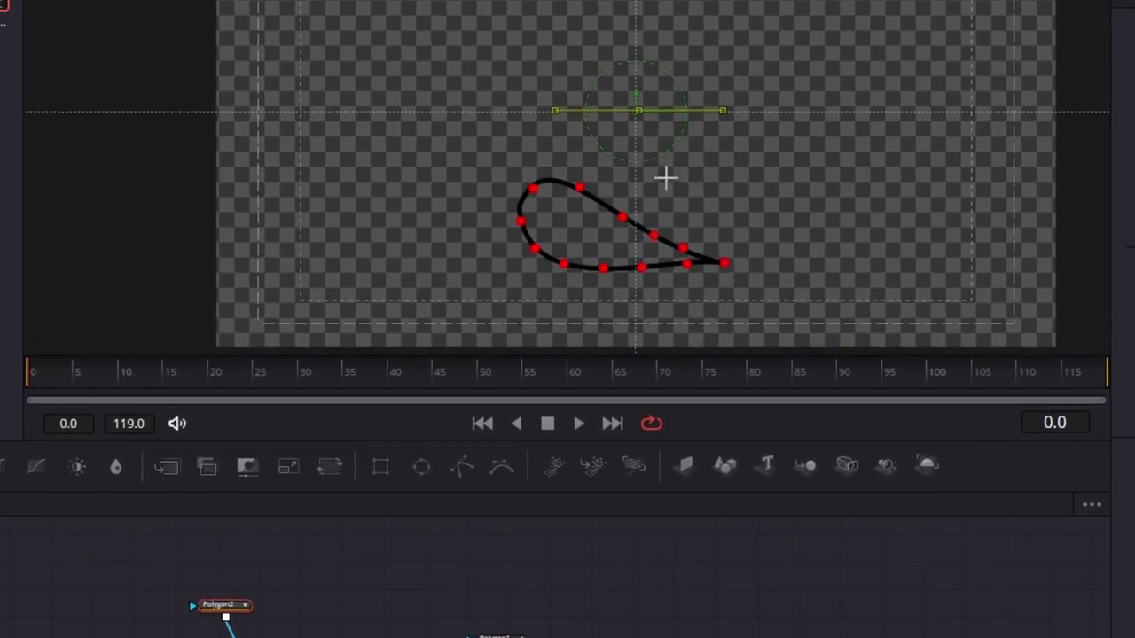
- Draw a three-point open polyline for the leg from the frame centre, through a bent knee, to the red dot below
{"action": "right_click", "coordinate": [664, 176]}
{"action": "left_click", "coordinate": [638, 266]}
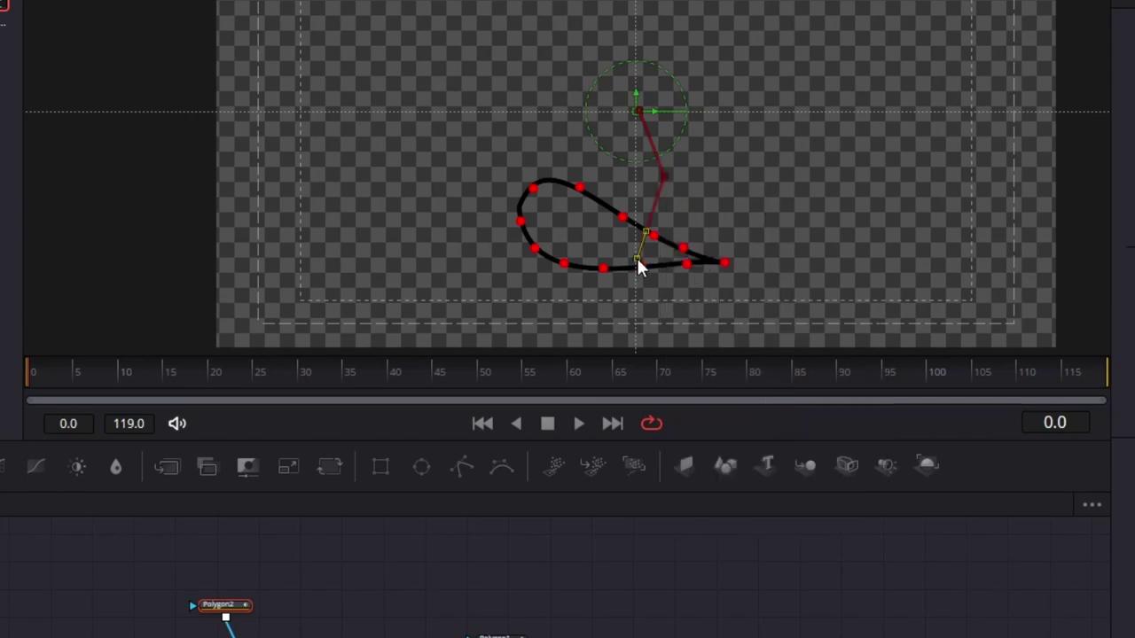
{"action": "left_click", "coordinate": [664, 177]}
{"action": "scroll", "coordinate": [665, 178], "scroll_direction": "up", "scroll_amount": 3}
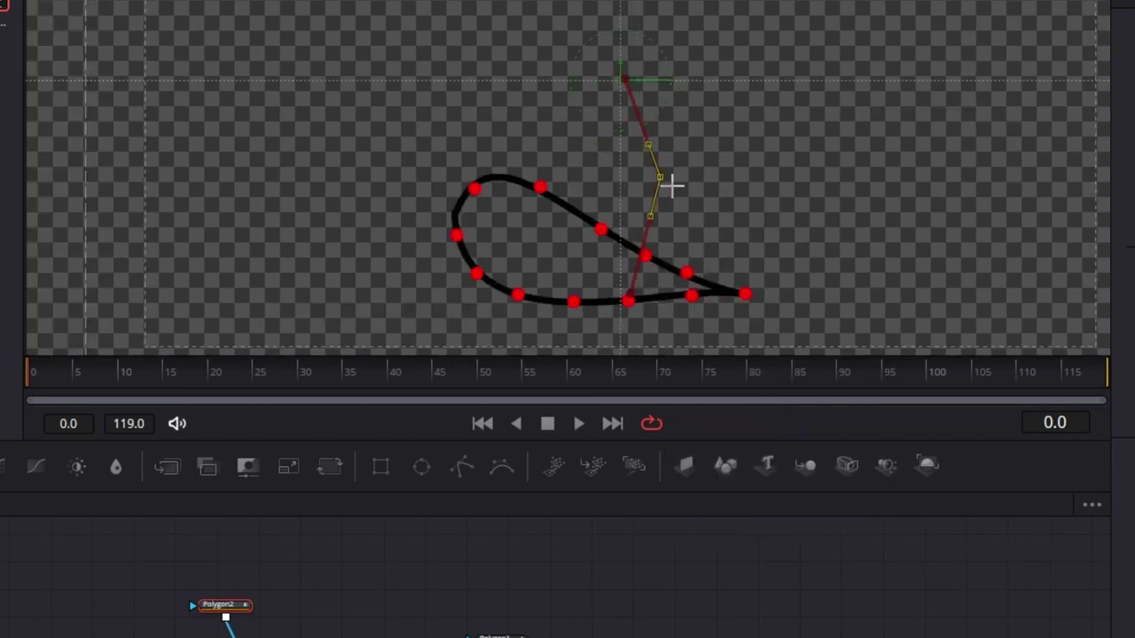
{"action": "left_click_drag", "start_coordinate": [672, 182], "coordinate": [671, 105]}
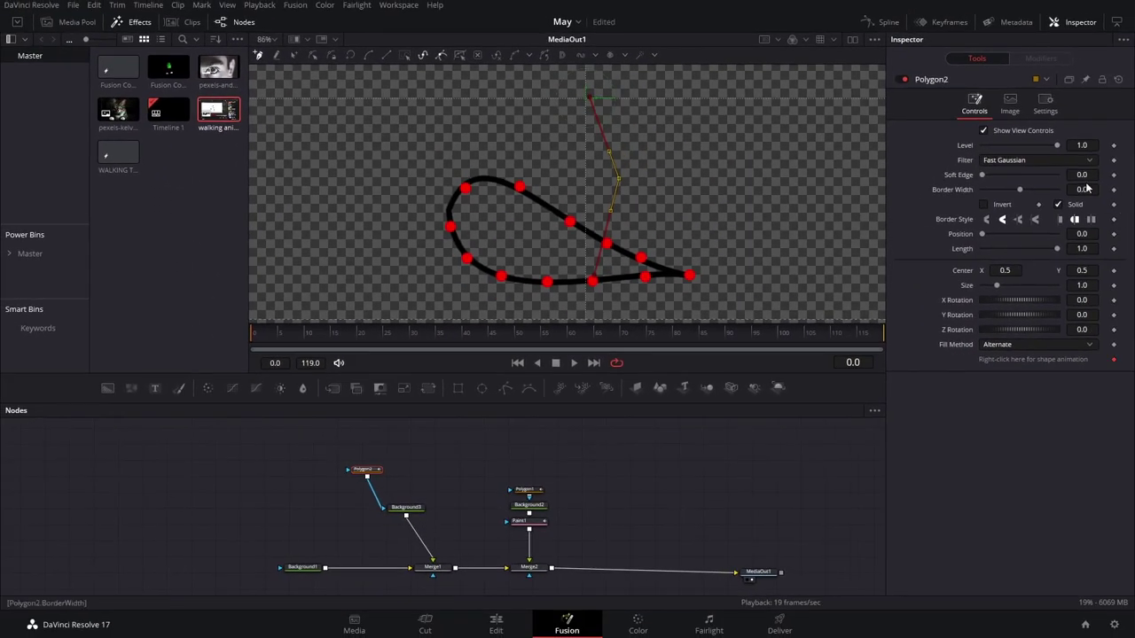
- Set Polygon2's border width to 0.0173 with rounded line ends, comparing them with the flat ends
{"action": "mouse_move", "coordinate": [1085, 188]}
{"action": "left_mouse_down"}
{"action": "mouse_move", "coordinate": [1120, 188]}
{"action": "mouse_move", "coordinate": [1106, 186]}
{"action": "left_mouse_up"}
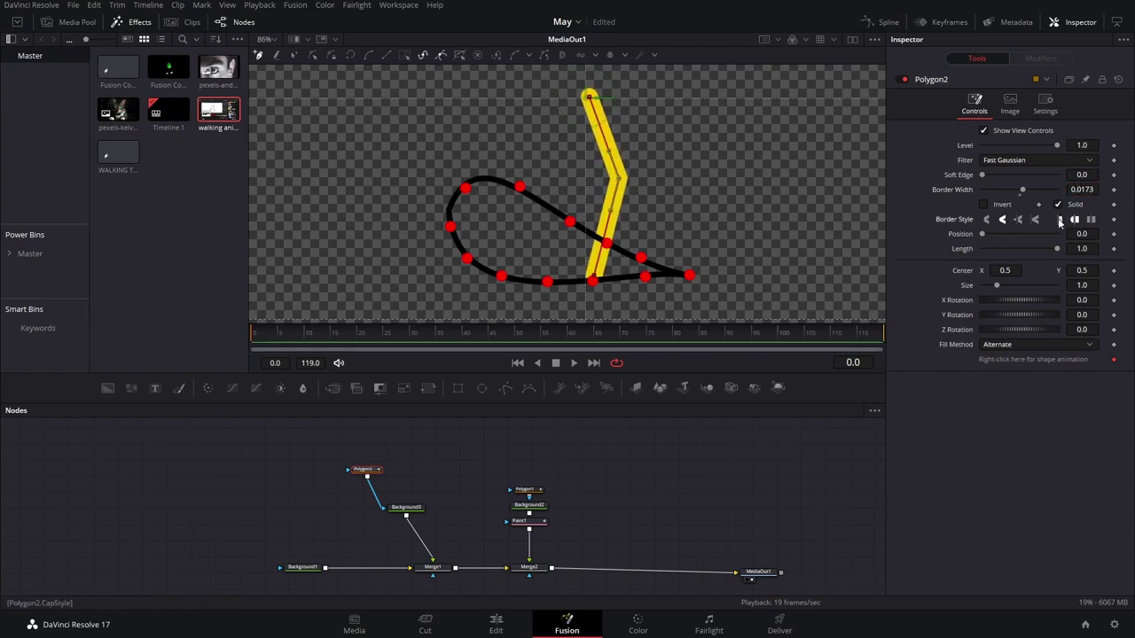
{"action": "left_click", "coordinate": [1060, 219]}
{"action": "left_click", "coordinate": [1074, 219]}
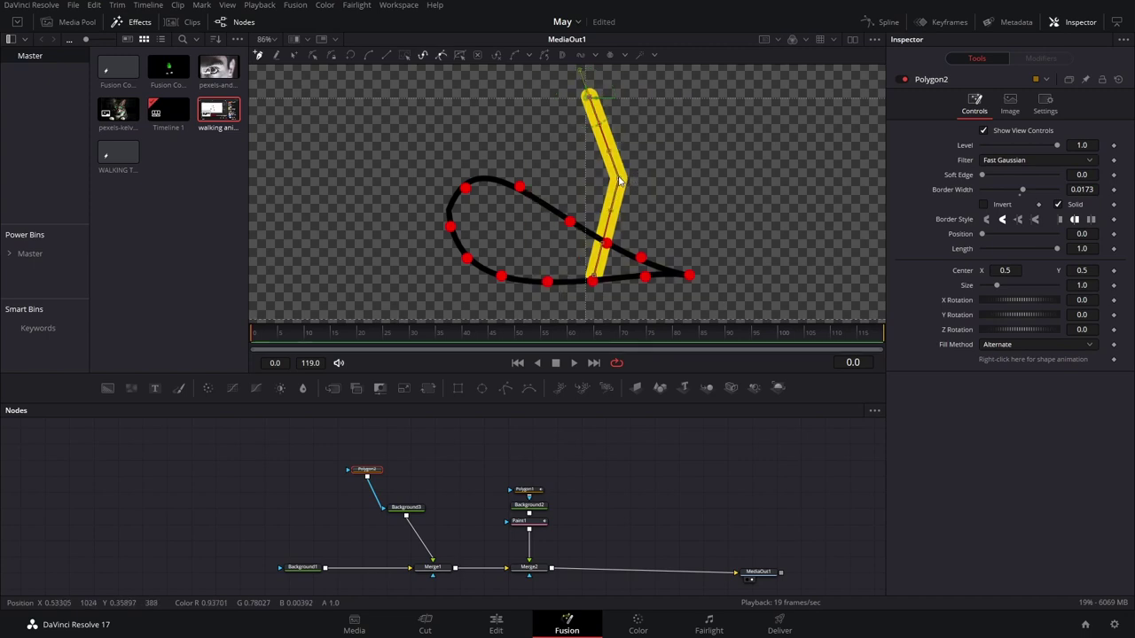
- Publish the hip, knee and foot points of Polygon2's polyline as separate controls
{"action": "right_click", "coordinate": [596, 282]}
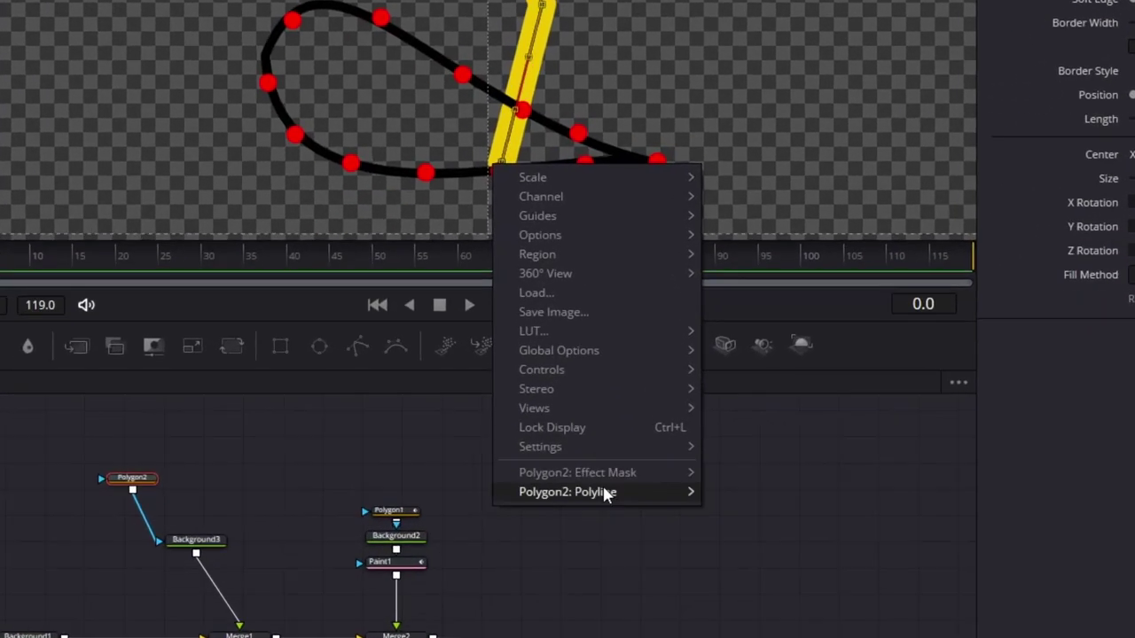
{"action": "mouse_move", "coordinate": [656, 484]}
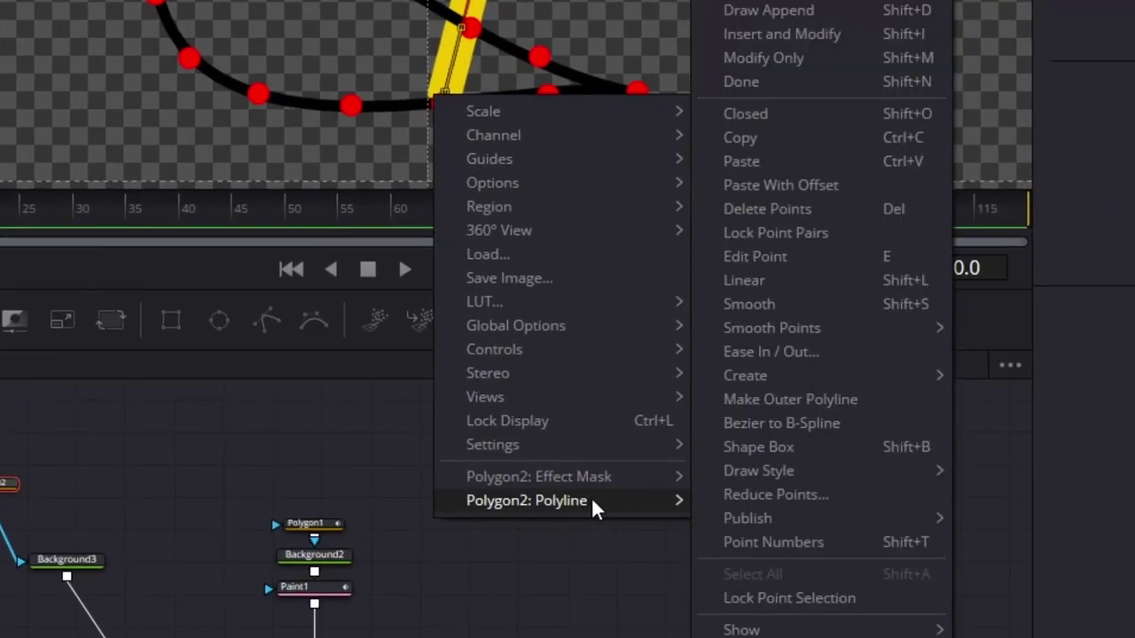
{"action": "mouse_move", "coordinate": [824, 518]}
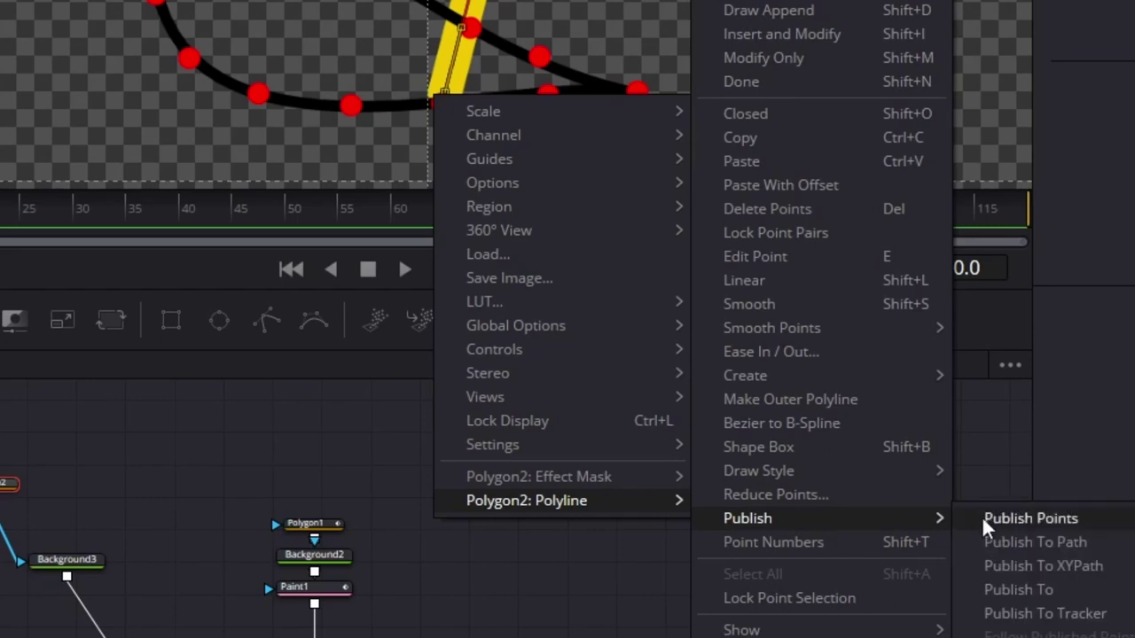
{"action": "left_click", "coordinate": [1033, 518]}
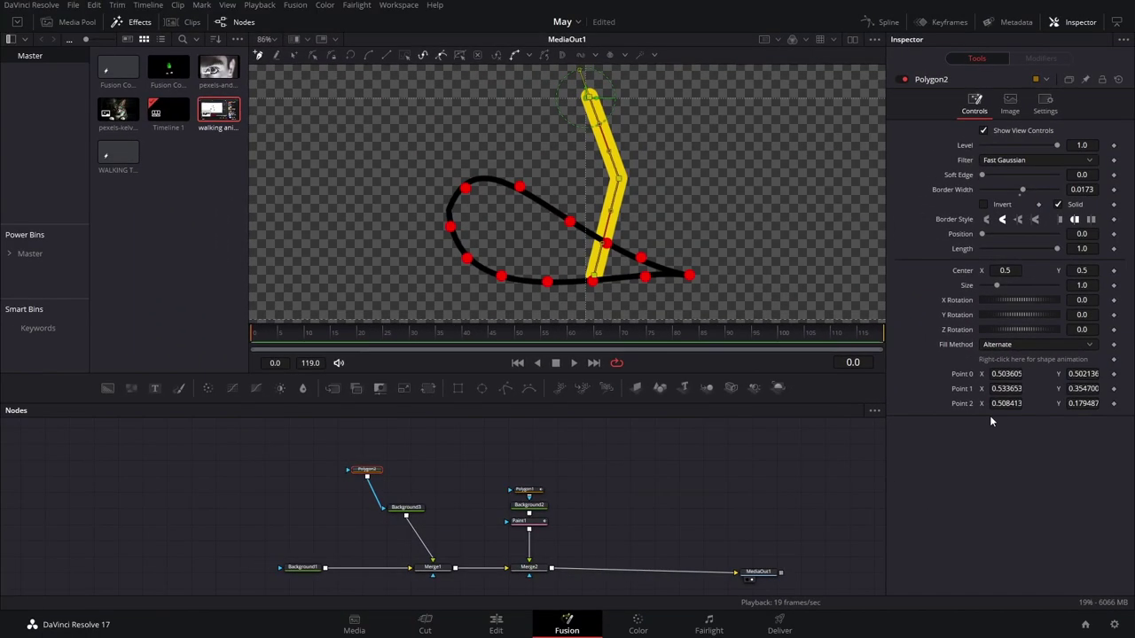
- Try moving the leg's foot point horizontally through Point 2's X value and undo the change
{"action": "left_click_drag", "start_coordinate": [1005, 403], "coordinate": [1034, 403]}
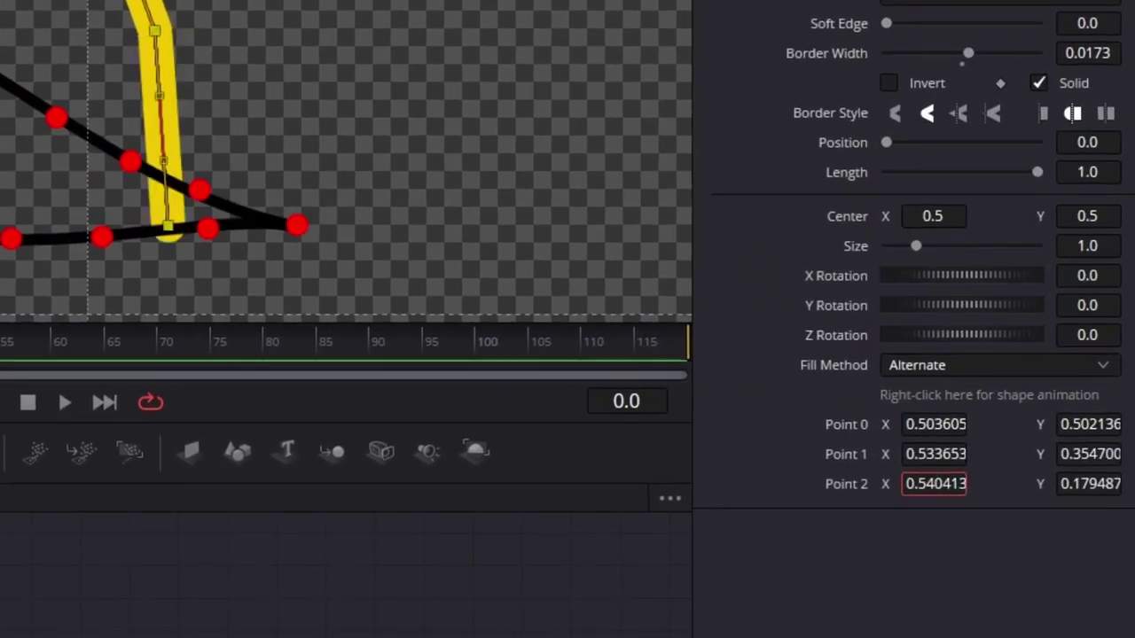
{"action": "left_click_drag", "start_coordinate": [968, 491], "coordinate": [925, 491]}
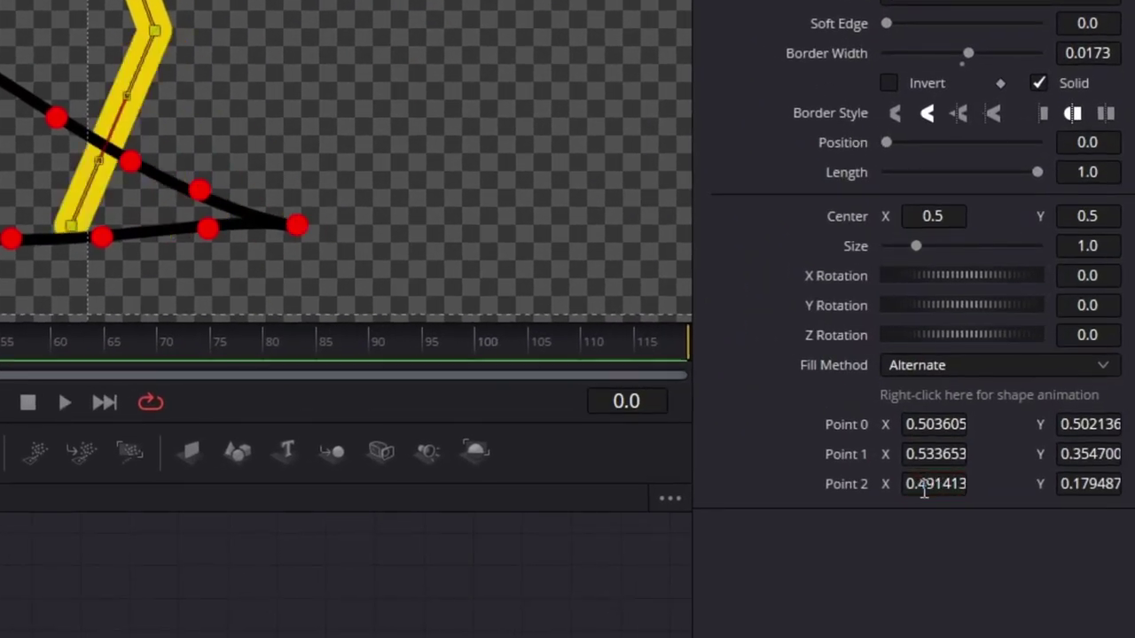
{"action": "key", "text": "ctrl+z"}
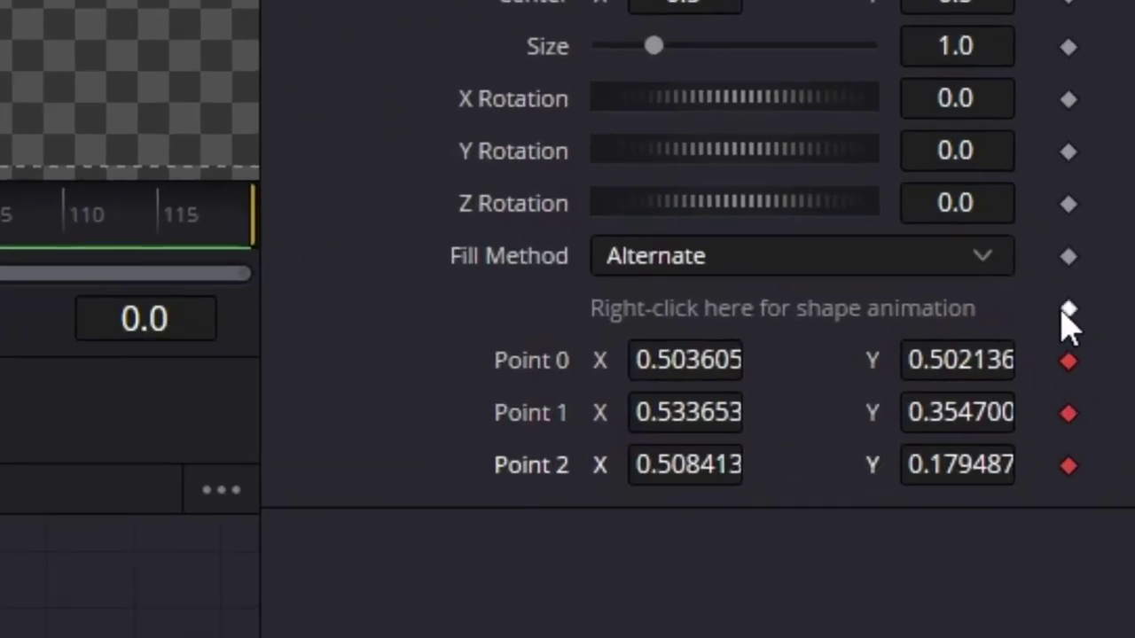
- Keyframe the leg's shape and its three published points at frame 0, and advance to frame 2
{"action": "left_click", "coordinate": [1084, 330]}
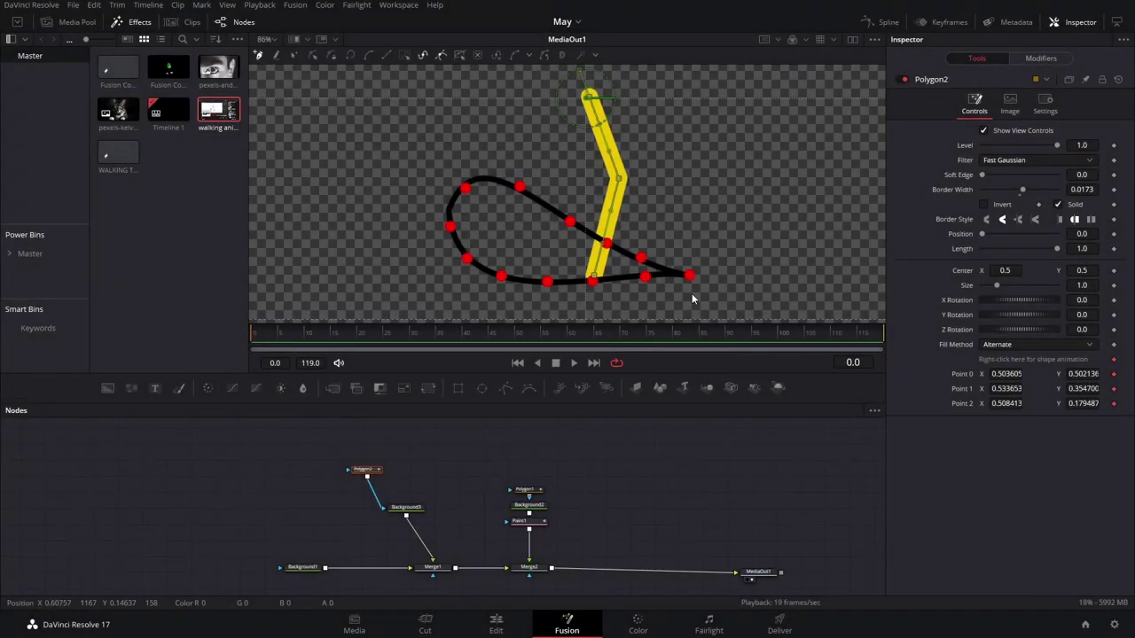
{"action": "key", "text": "Right"}
{"action": "key", "text": "Right"}
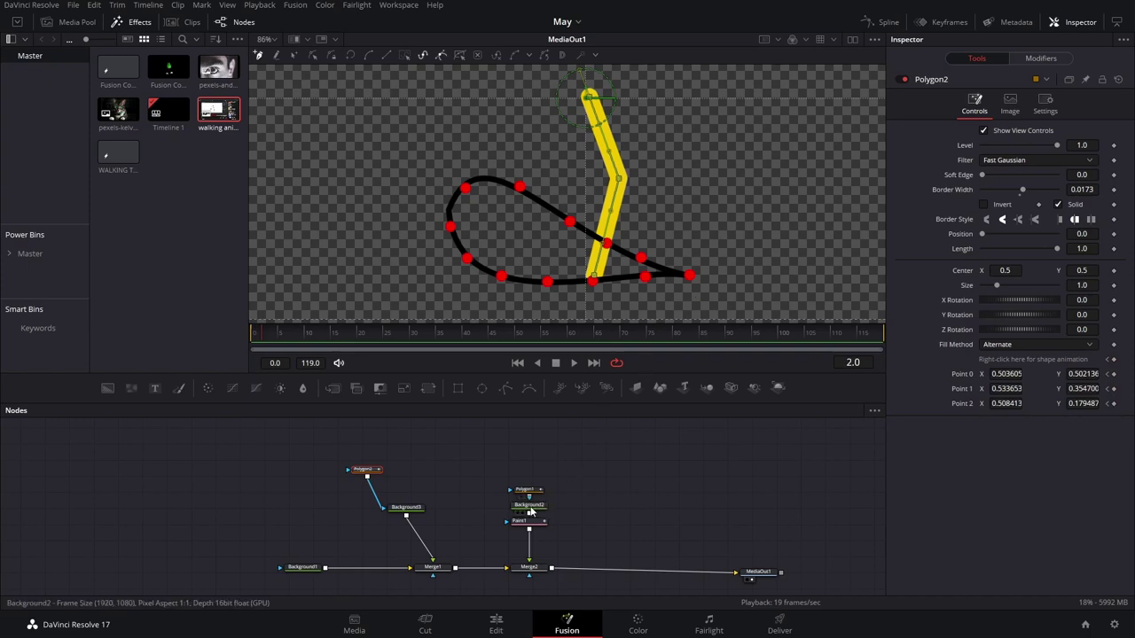
- Move Polygon1 up to make room and insert a new polygon mask between it and Background2
{"action": "left_click", "coordinate": [541, 494]}
{"action": "left_click", "coordinate": [544, 511]}
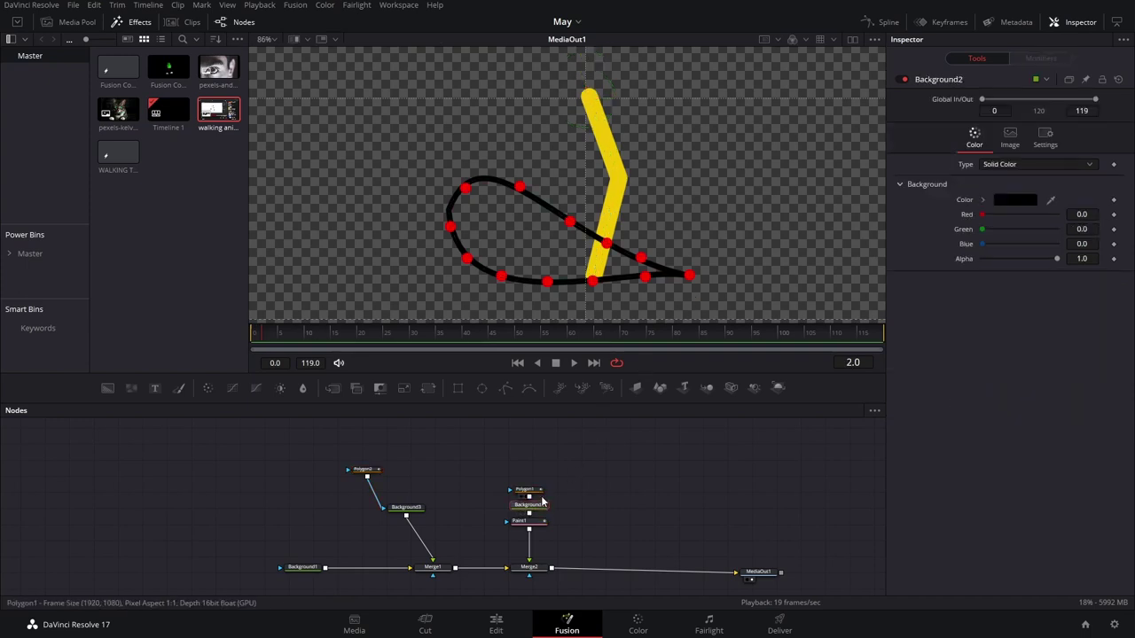
{"action": "left_click_drag", "start_coordinate": [539, 490], "coordinate": [538, 466]}
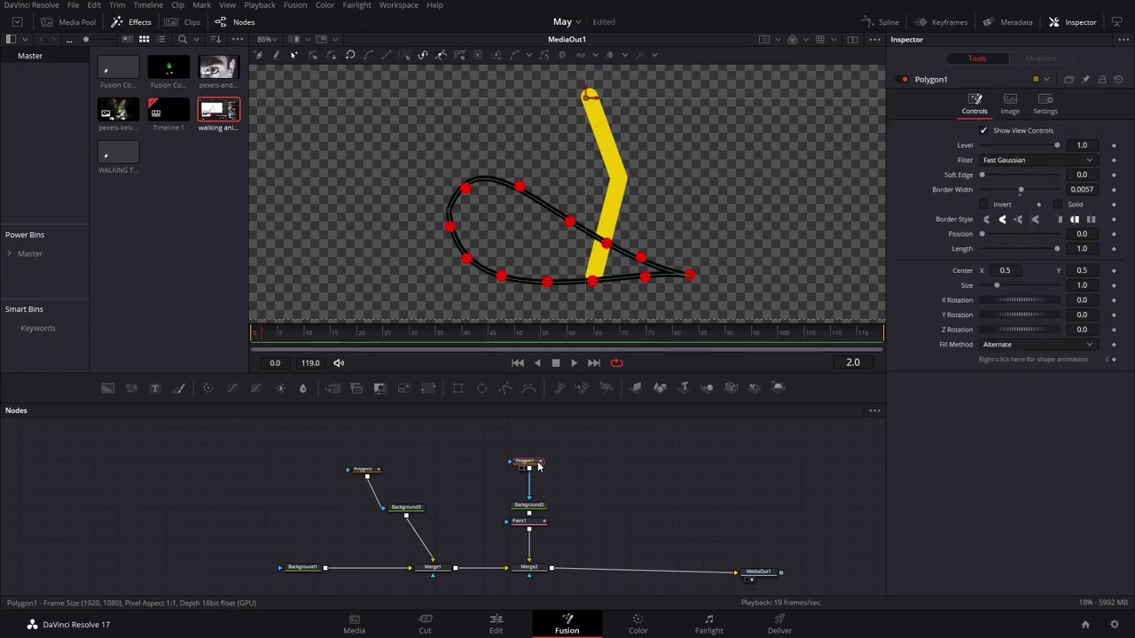
{"action": "left_click", "coordinate": [507, 387]}
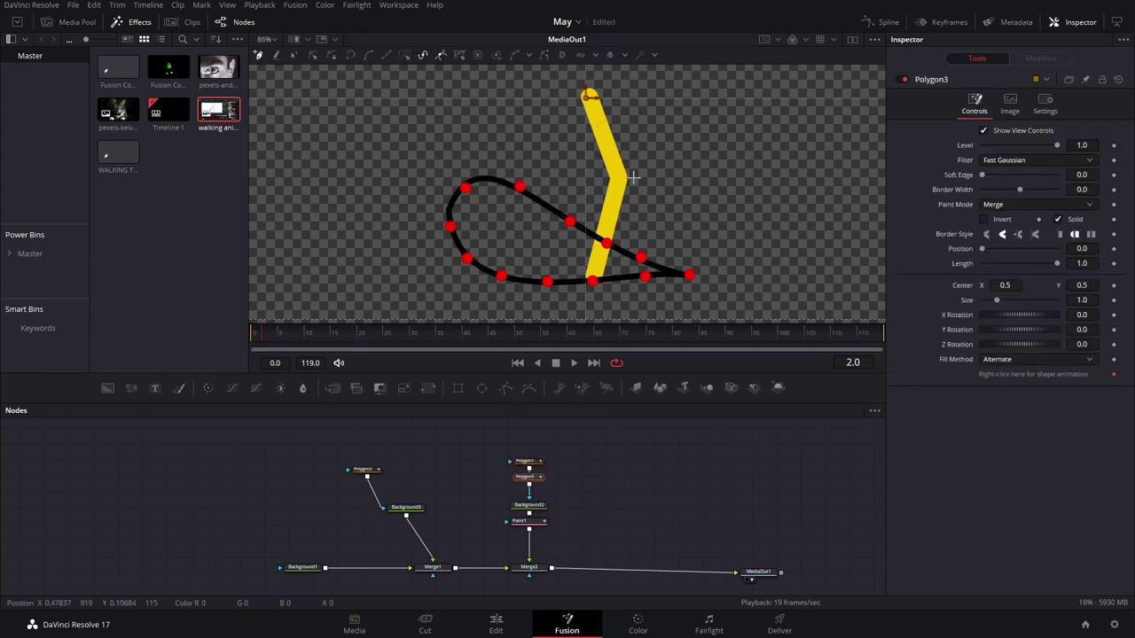
- Draw a nearly horizontal two-point guide line across the knee with the new polygon mask, using a border width of 0.0053
{"action": "left_click", "coordinate": [541, 171]}
{"action": "left_click", "coordinate": [674, 171]}
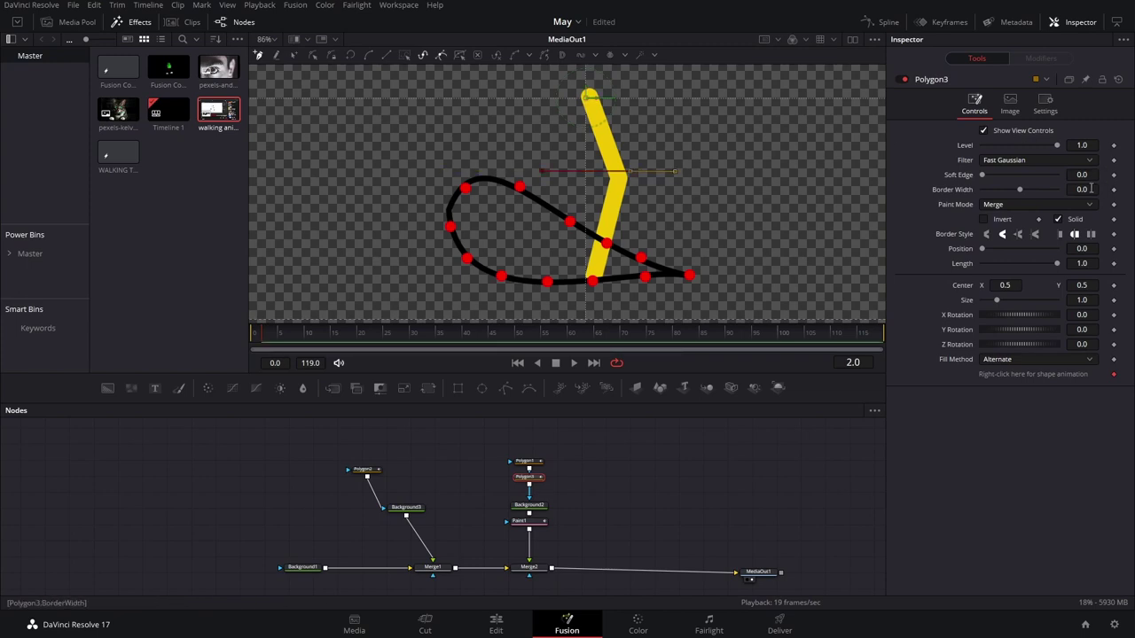
{"action": "left_click_drag", "start_coordinate": [1079, 192], "coordinate": [1095, 191]}
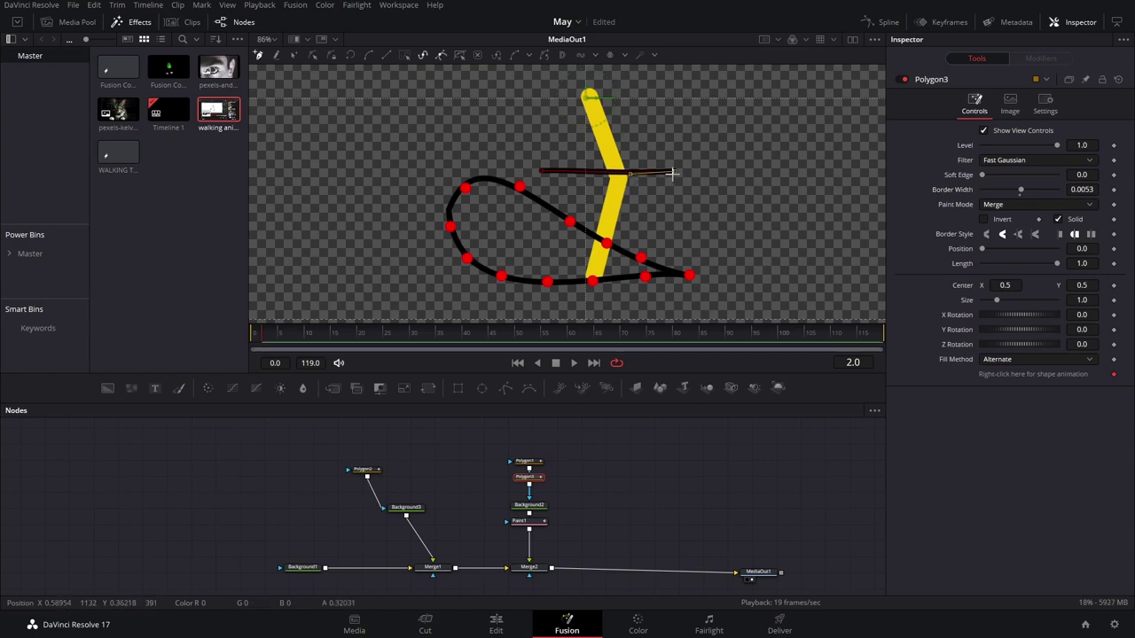
{"action": "left_click_drag", "start_coordinate": [673, 172], "coordinate": [674, 176]}
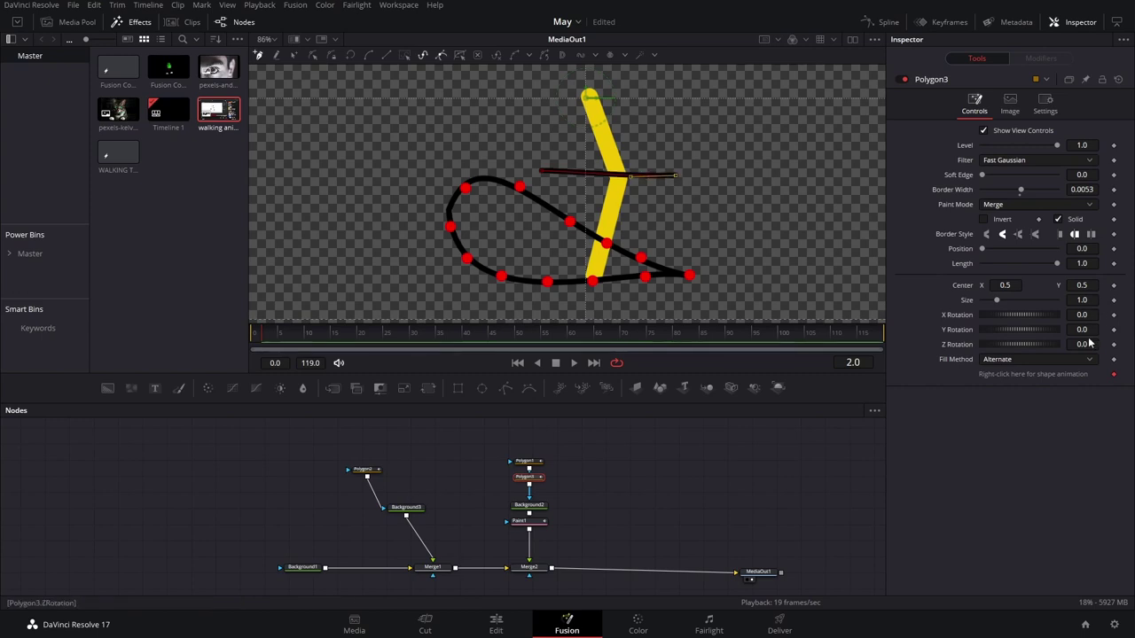
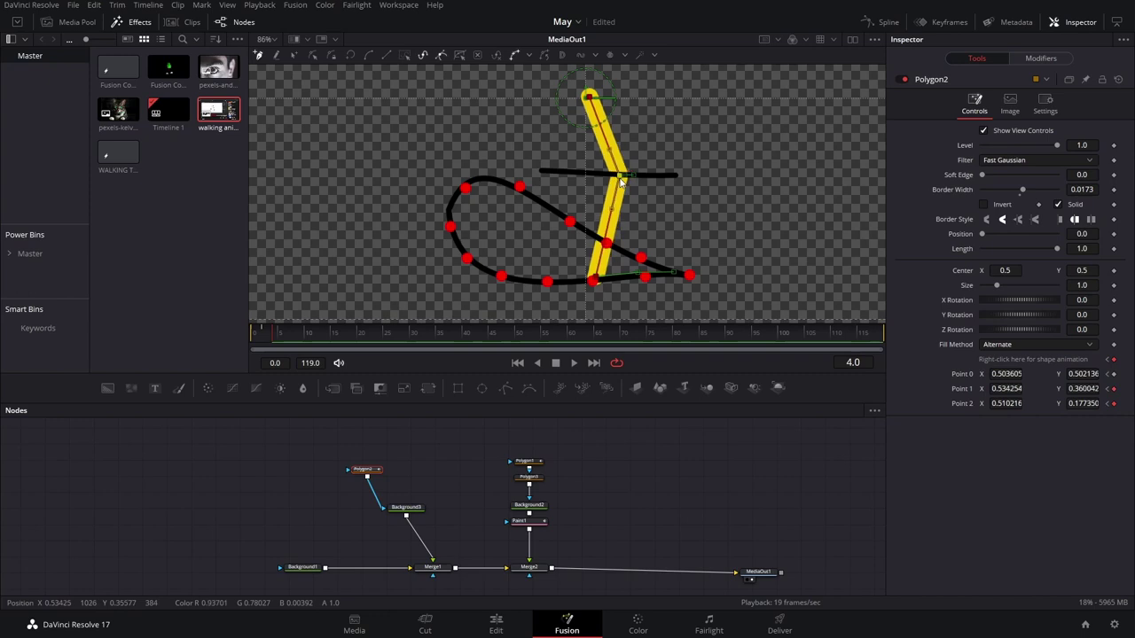
- Keyframe the foot moving back along the path's lower dots at frames 6 and 8, shift the knee back at frame 6, and advance to frame 10
{"action": "key", "text": "Right"}
{"action": "key", "text": "Right"}
{"action": "left_click_drag", "start_coordinate": [592, 279], "coordinate": [550, 278]}
{"action": "left_click_drag", "start_coordinate": [615, 178], "coordinate": [594, 181]}
{"action": "key", "text": "Right"}
{"action": "key", "text": "Right"}
{"action": "left_click_drag", "start_coordinate": [550, 278], "coordinate": [467, 258]}
{"action": "key", "text": "Right"}
{"action": "key", "text": "Right"}
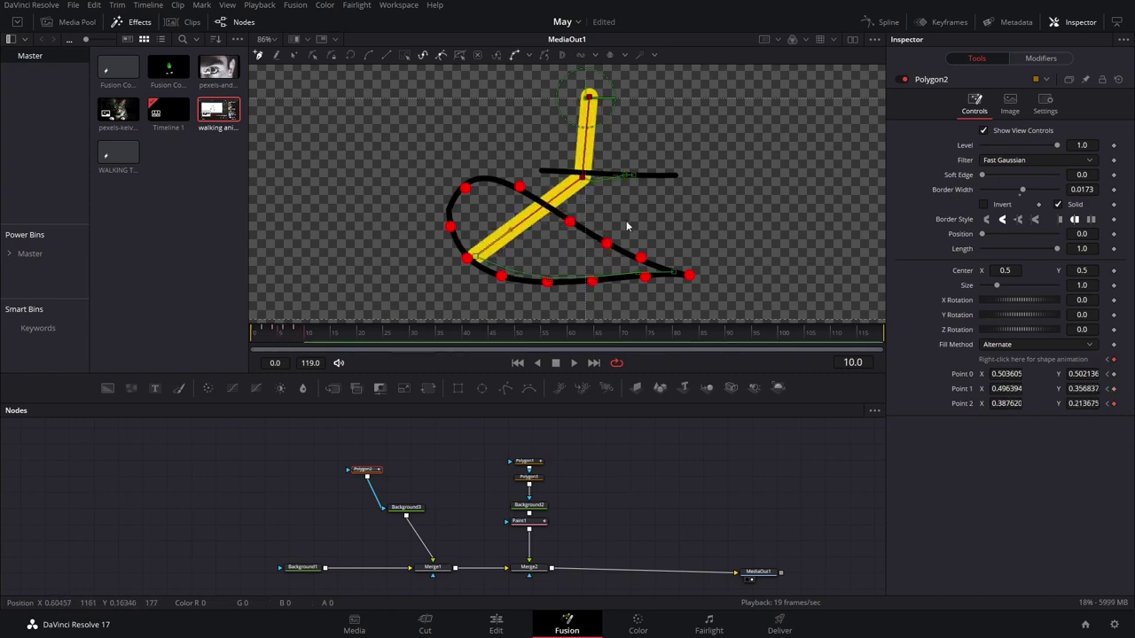
- Step backward through the last leg keyframes and forward again to frame 10 to check the motion
{"action": "key", "text": "Left"}
{"action": "key", "text": "Left"}
{"action": "key", "text": "Left"}
{"action": "key", "text": "Left"}
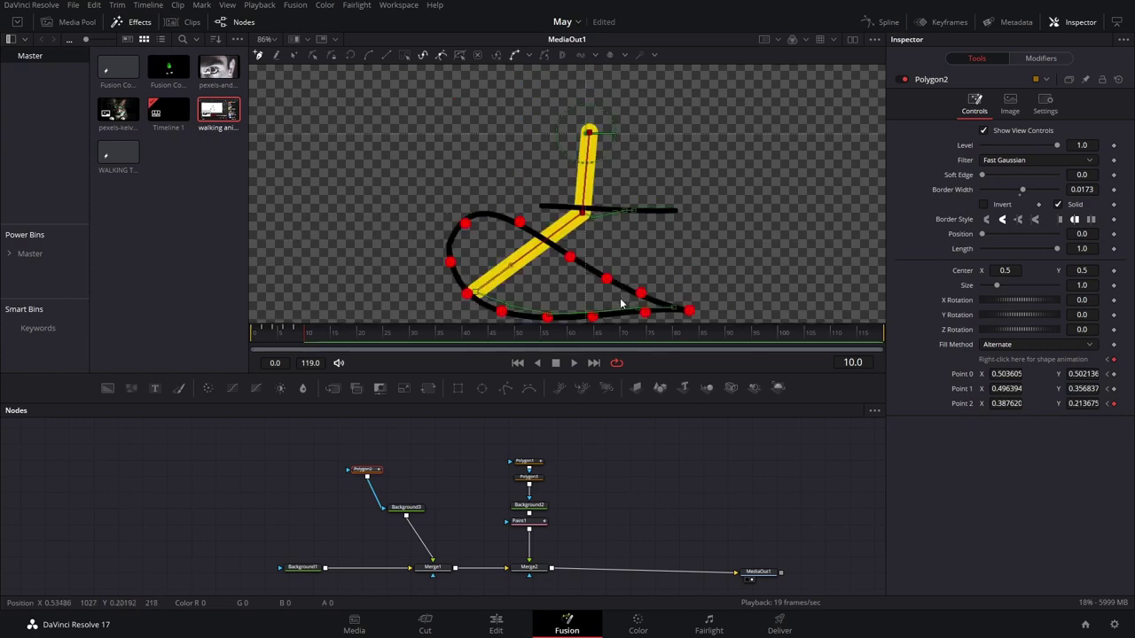
{"action": "key", "text": "Right"}
{"action": "key", "text": "Right"}
{"action": "key", "text": "Right"}
{"action": "key", "text": "Right"}
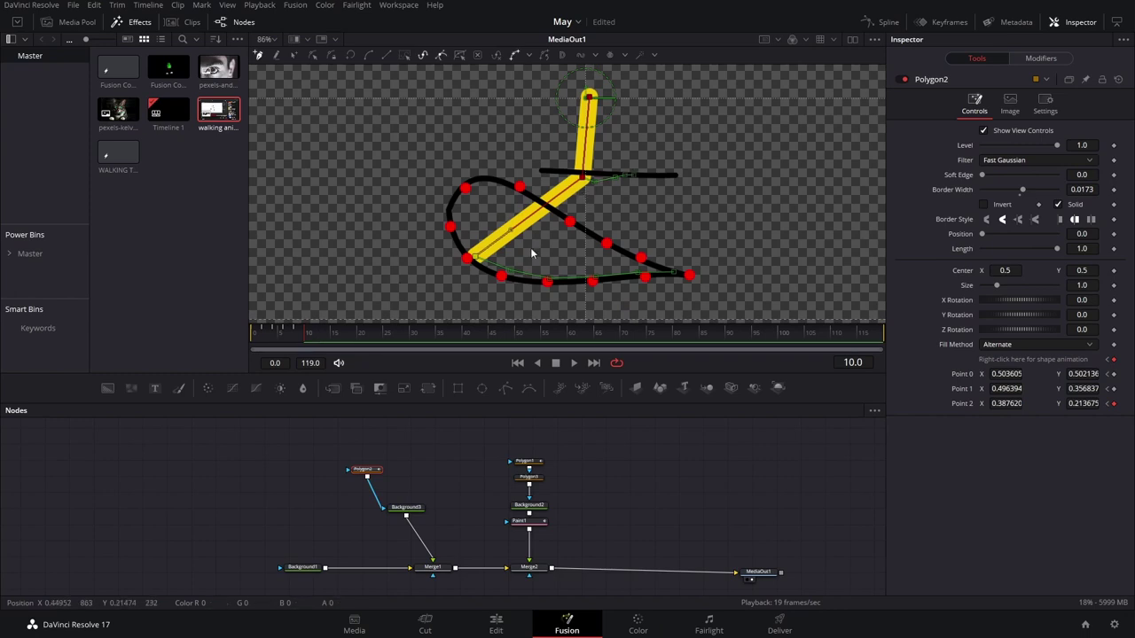
- Keyframe the foot lifting inside the back of the path between frames 10 and 14, raising the knee slightly forward at frame 14
{"action": "left_click_drag", "start_coordinate": [477, 258], "coordinate": [498, 250]}
{"action": "key", "text": "Right"}
{"action": "key", "text": "Right"}
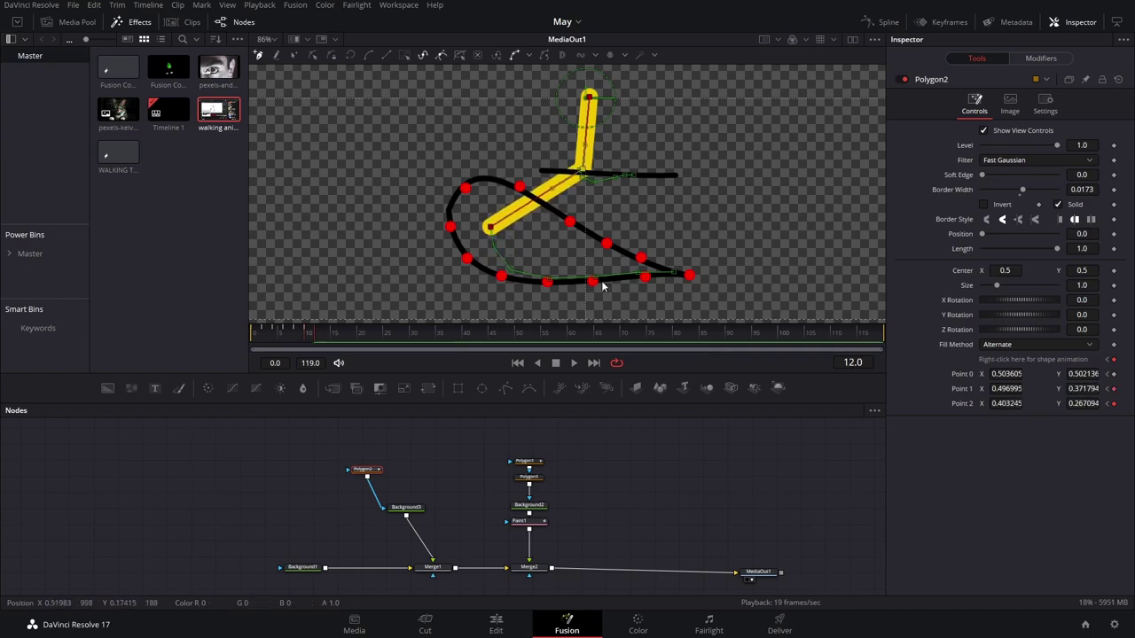
{"action": "key", "text": "Right"}
{"action": "left_click_drag", "start_coordinate": [490, 229], "coordinate": [512, 210]}
{"action": "left_click_drag", "start_coordinate": [581, 173], "coordinate": [592, 165]}
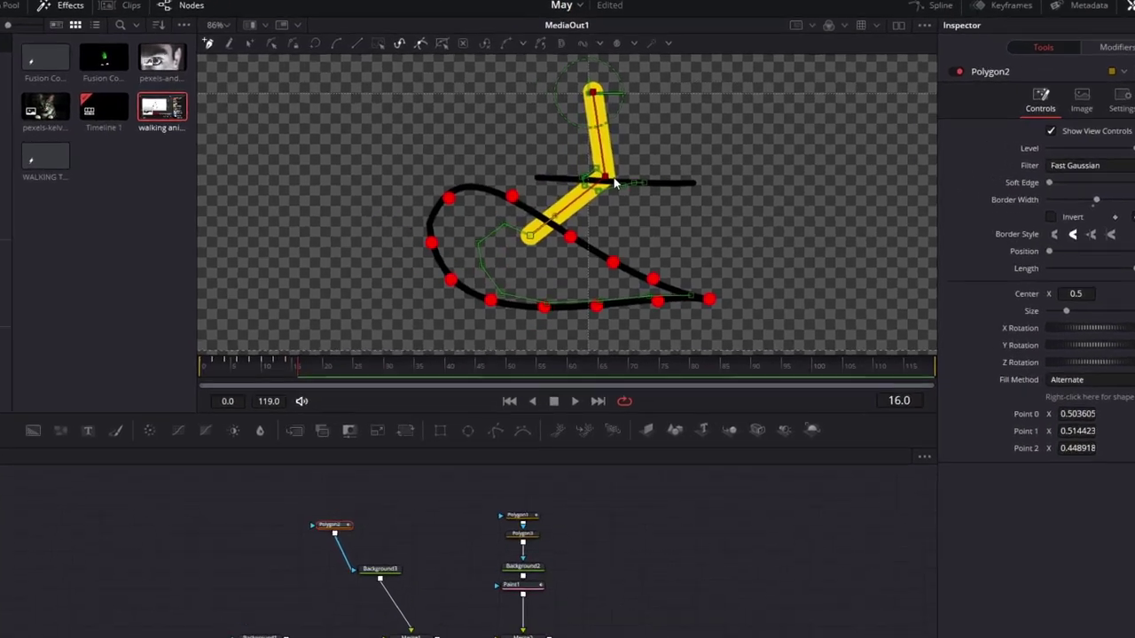
- Keyframe the foot swinging forward and down at frames 18 and 20, moving the knee forward along its guide line
{"action": "key", "text": "Right"}
{"action": "key", "text": "Right"}
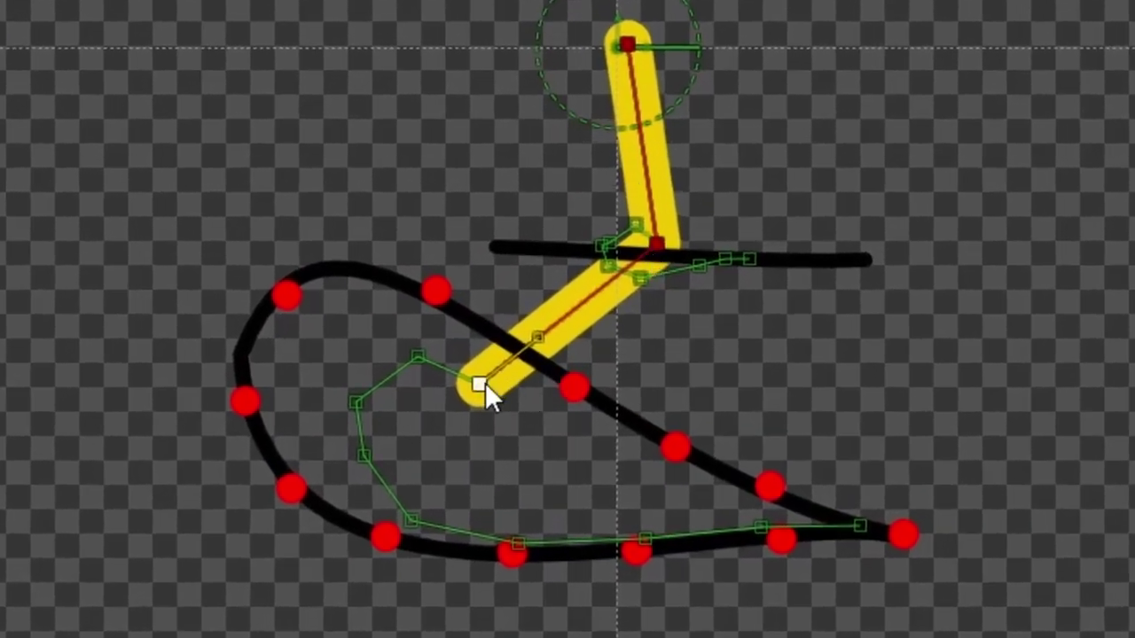
{"action": "mouse_move", "coordinate": [486, 390]}
{"action": "left_mouse_down"}
{"action": "mouse_move", "coordinate": [538, 406]}
{"action": "mouse_move", "coordinate": [545, 443]}
{"action": "left_mouse_up"}
{"action": "left_click_drag", "start_coordinate": [664, 252], "coordinate": [677, 261]}
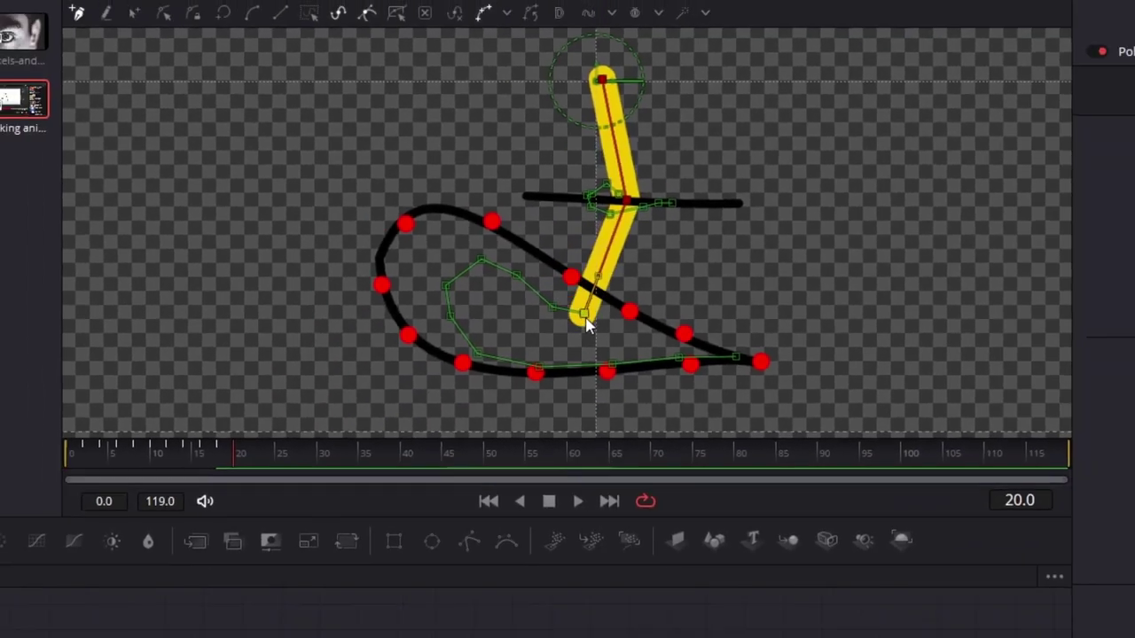
{"action": "left_click_drag", "start_coordinate": [585, 316], "coordinate": [607, 323]}
{"action": "left_click_drag", "start_coordinate": [627, 200], "coordinate": [640, 203]}
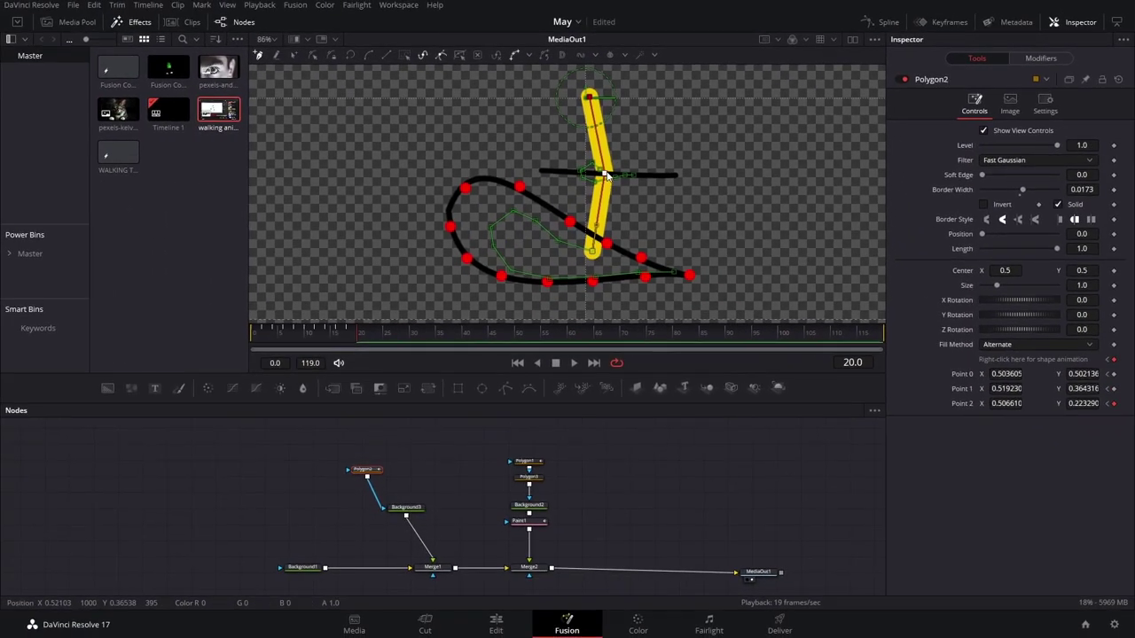
- Keyframe the foot and knee at frames 22 and 24, extending the leg forward toward the front tip of the path
{"action": "key", "text": "Right"}
{"action": "key", "text": "Right"}
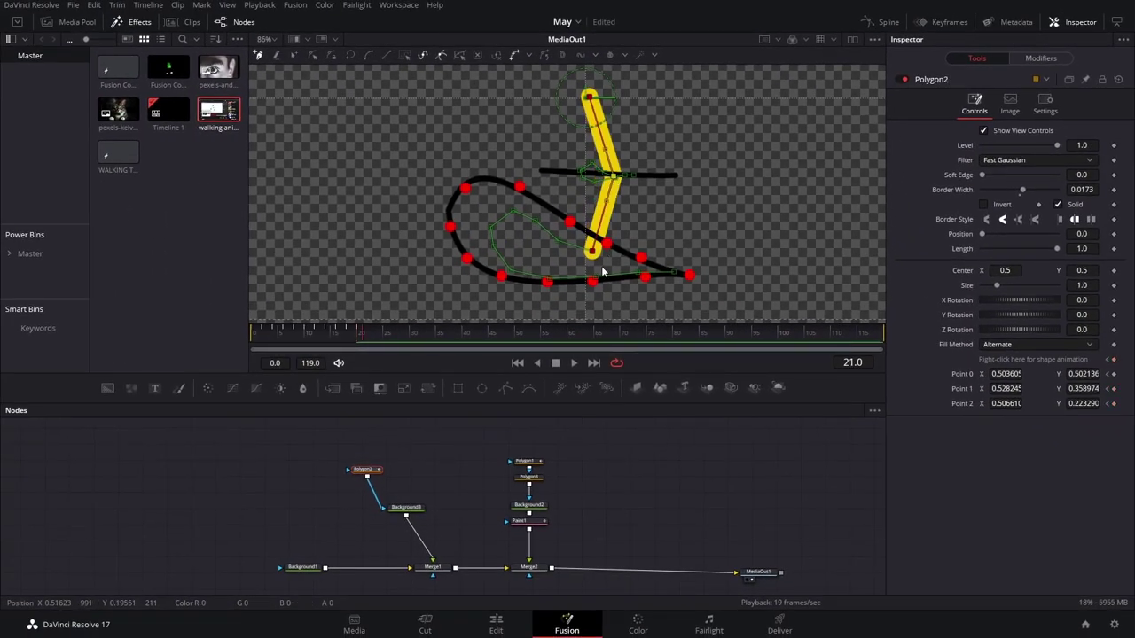
{"action": "left_click_drag", "start_coordinate": [594, 257], "coordinate": [627, 267]}
{"action": "left_click_drag", "start_coordinate": [618, 179], "coordinate": [625, 174]}
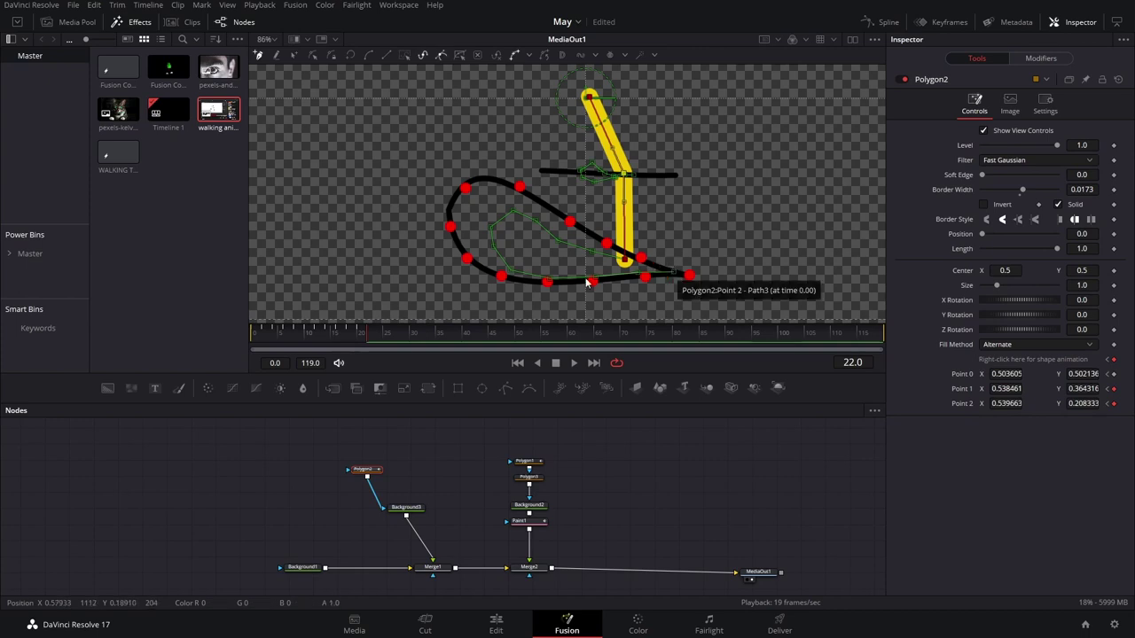
{"action": "key", "text": "Right"}
{"action": "key", "text": "Right"}
{"action": "left_click_drag", "start_coordinate": [623, 261], "coordinate": [661, 270]}
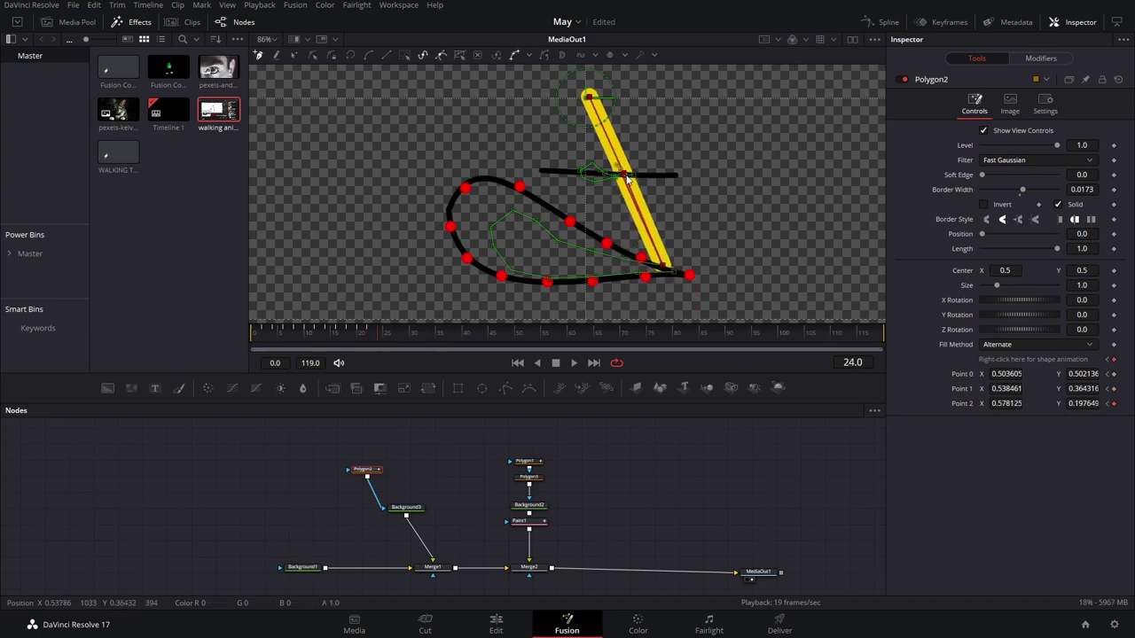
{"action": "left_click_drag", "start_coordinate": [623, 174], "coordinate": [635, 177]}
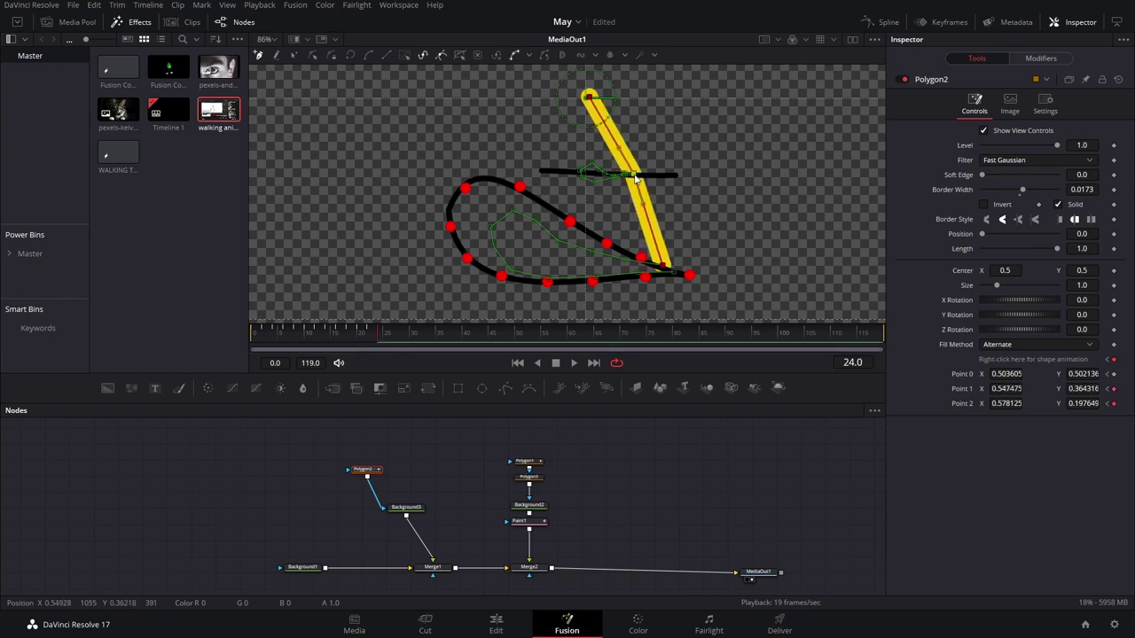
- Play and scrub through the leg cycle from the first frame, and save the project
{"action": "left_click_drag", "start_coordinate": [260, 336], "coordinate": [220, 337]}
{"action": "key", "text": "space"}
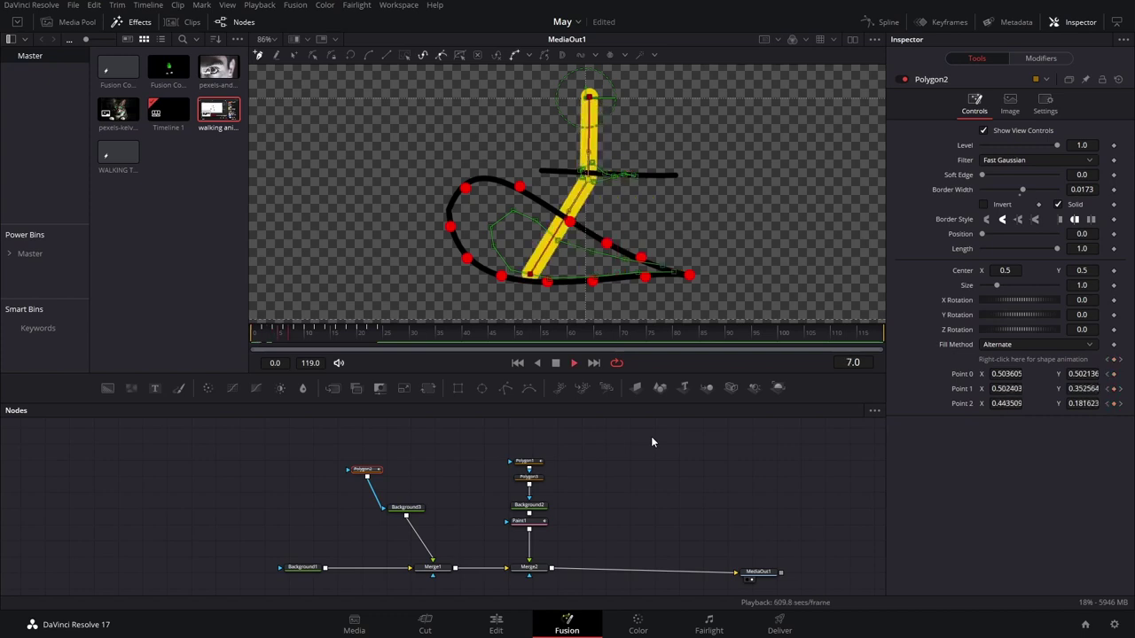
{"action": "left_click", "coordinate": [280, 333]}
{"action": "left_click_drag", "start_coordinate": [280, 332], "coordinate": [412, 348]}
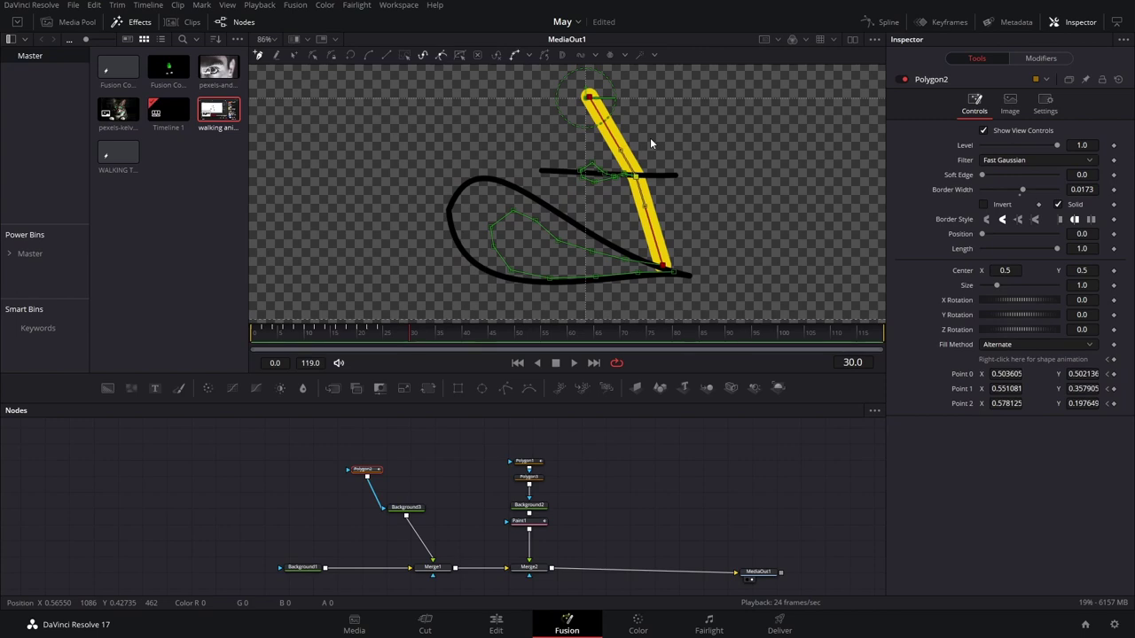
{"action": "key", "text": "ctrl+s"}
- Go to frame 2 and display Polygon2's animation curves in the Spline editor
{"action": "left_click", "coordinate": [379, 332]}
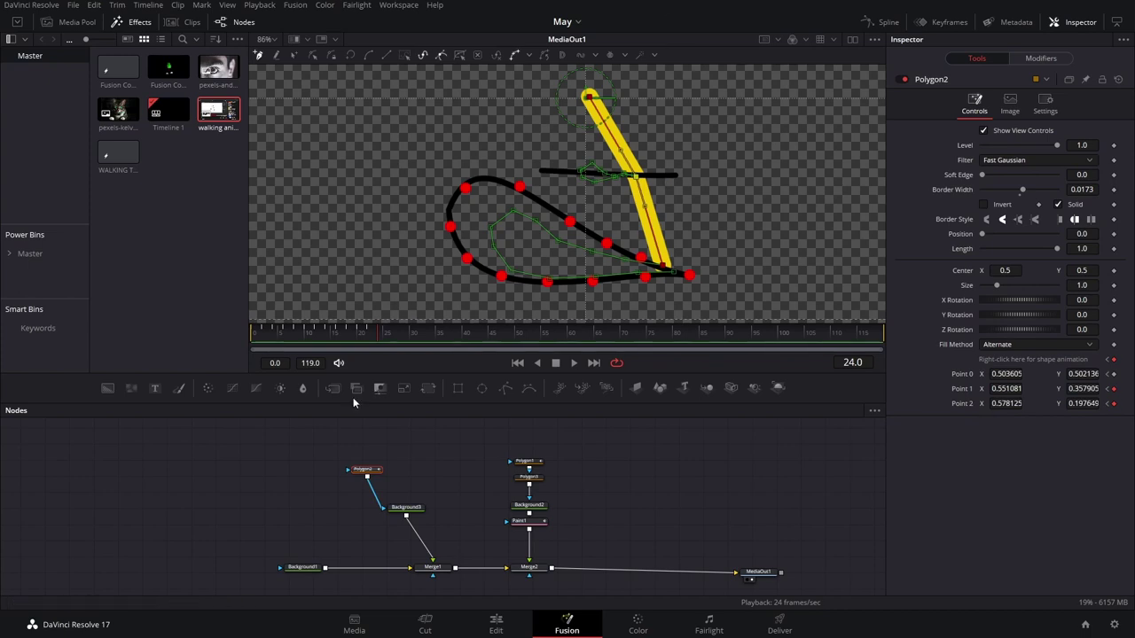
{"action": "left_click", "coordinate": [258, 336]}
{"action": "left_click", "coordinate": [262, 334]}
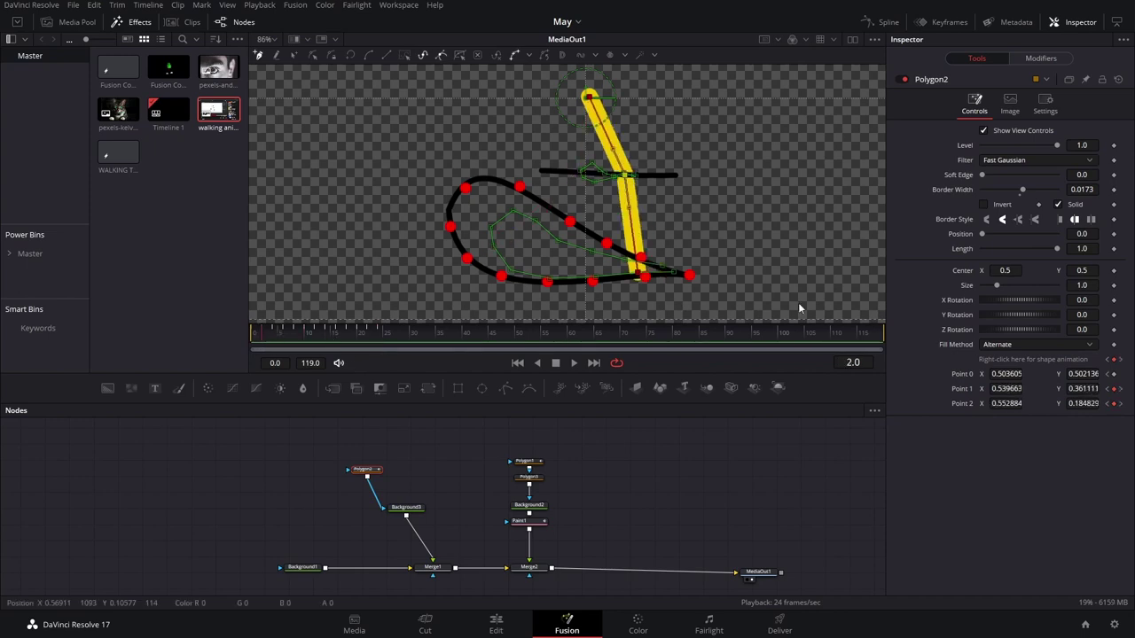
{"action": "left_click", "coordinate": [884, 22]}
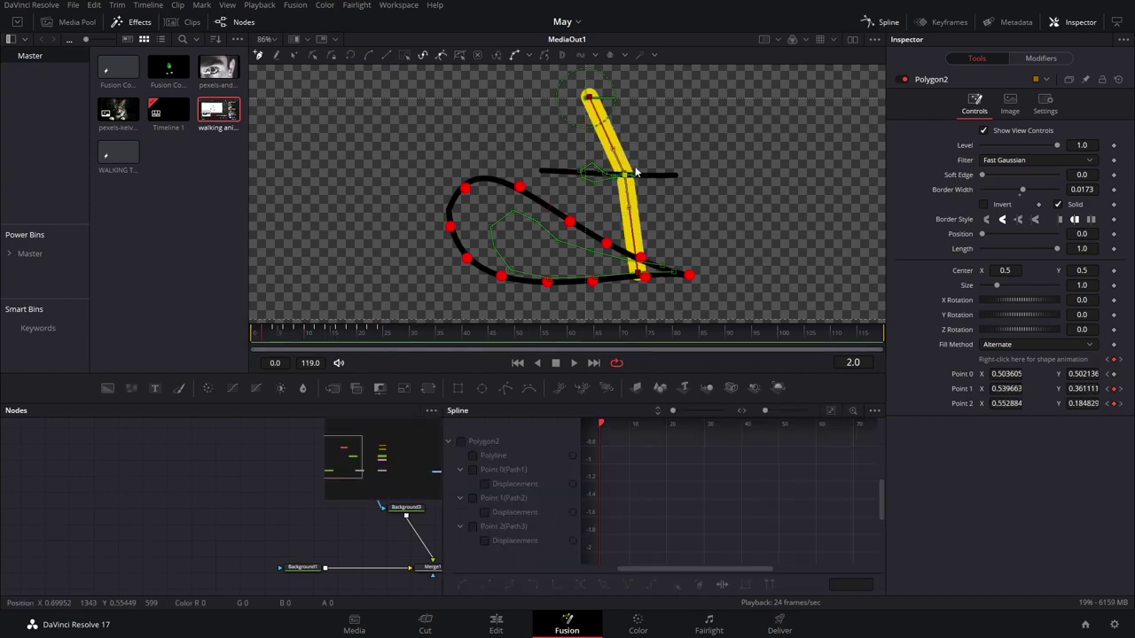
{"action": "left_click_drag", "start_coordinate": [330, 523], "coordinate": [184, 552]}
{"action": "left_click", "coordinate": [216, 512]}
{"action": "left_click", "coordinate": [223, 499]}
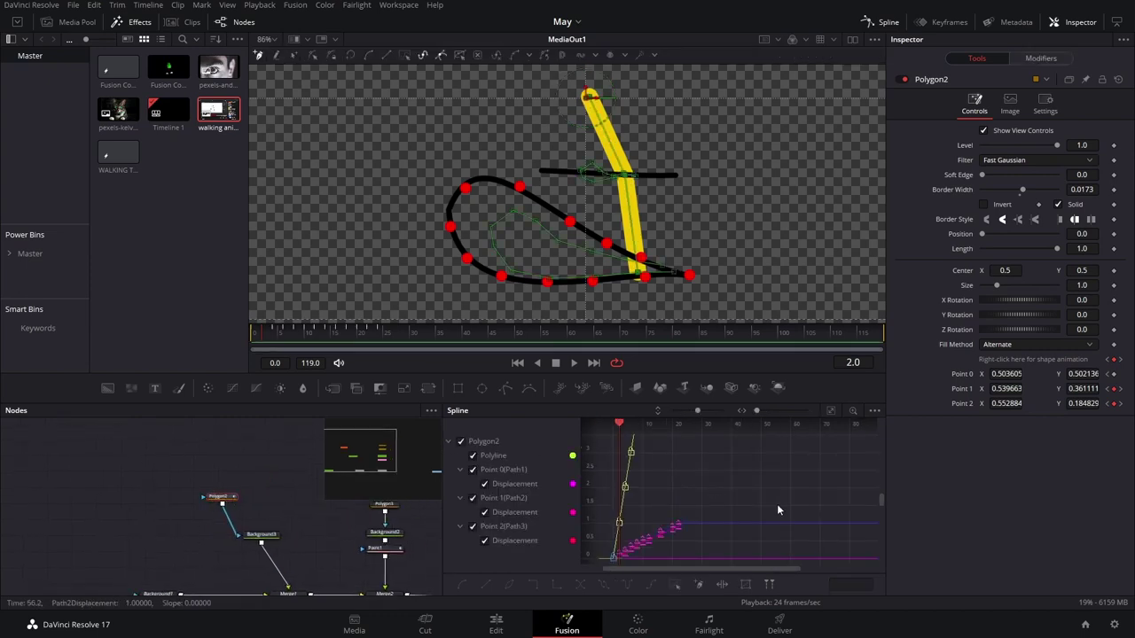
- Select all of Polygon2's keyframes in the fitted spline graph, set them to loop, and play from the start
{"action": "left_click", "coordinate": [830, 412]}
{"action": "left_click_drag", "start_coordinate": [826, 433], "coordinate": [798, 496]}
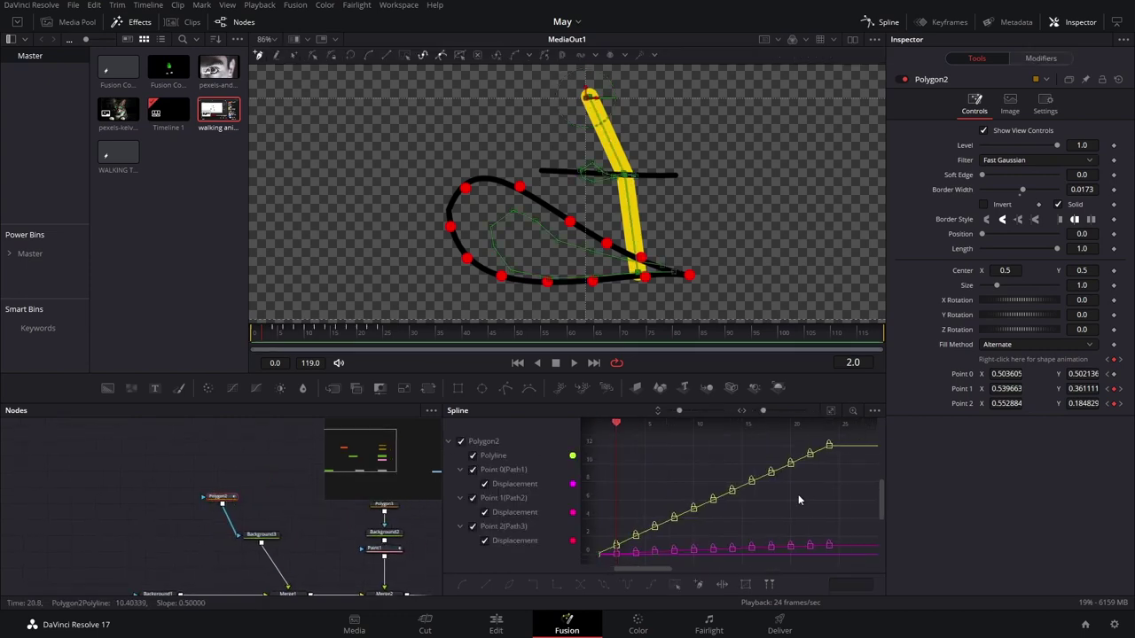
{"action": "key", "text": "ctrl+a"}
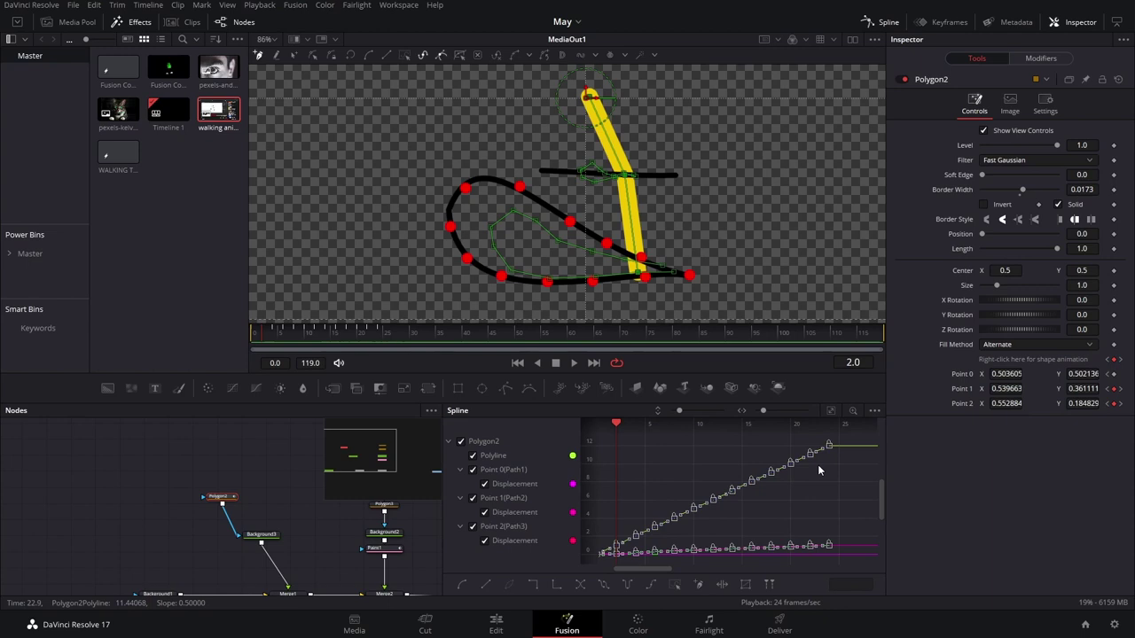
{"action": "left_click", "coordinate": [603, 588]}
{"action": "left_click", "coordinate": [258, 341]}
{"action": "key", "text": "space"}
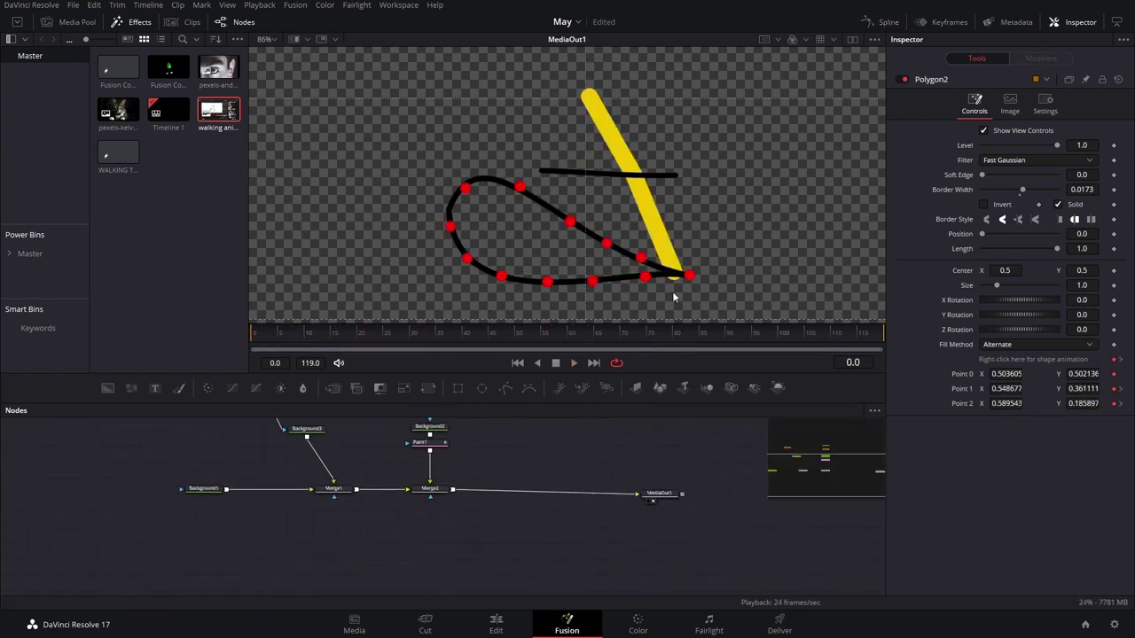
- Disconnect the Paint1 guide branch from Merge2 and move the Polygon2 and Background3 nodes aside to make room
{"action": "left_click_drag", "start_coordinate": [714, 231], "coordinate": [734, 268]}
{"action": "left_click_drag", "start_coordinate": [480, 461], "coordinate": [531, 471]}
{"action": "left_click_drag", "start_coordinate": [537, 512], "coordinate": [477, 426]}
{"action": "left_click_drag", "start_coordinate": [505, 502], "coordinate": [506, 473]}
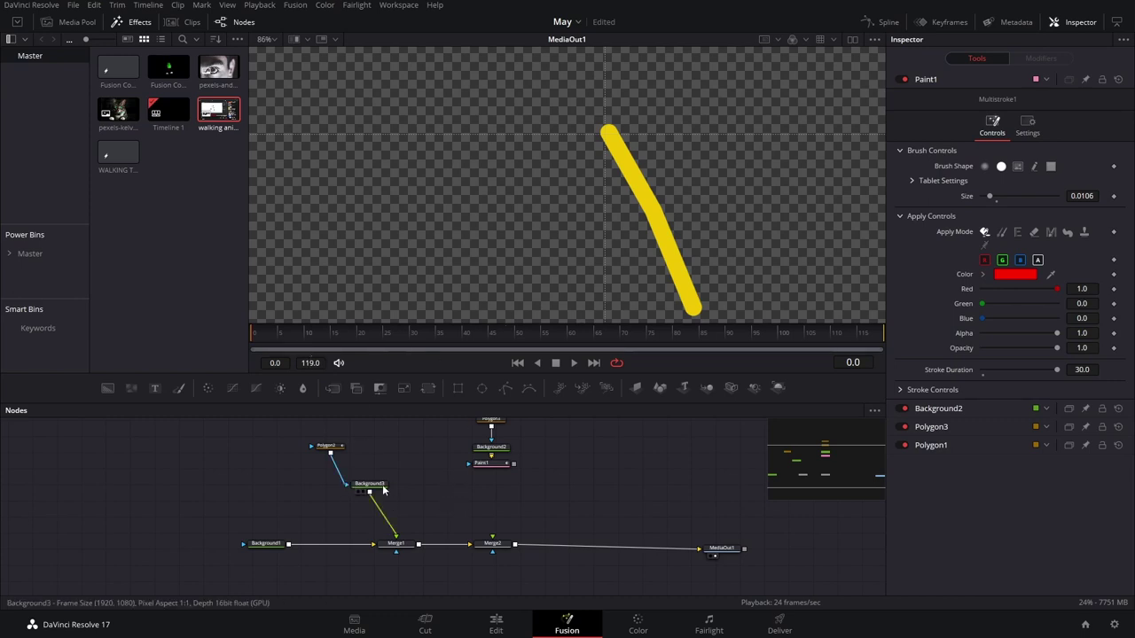
{"action": "left_click_drag", "start_coordinate": [368, 484], "coordinate": [307, 438]}
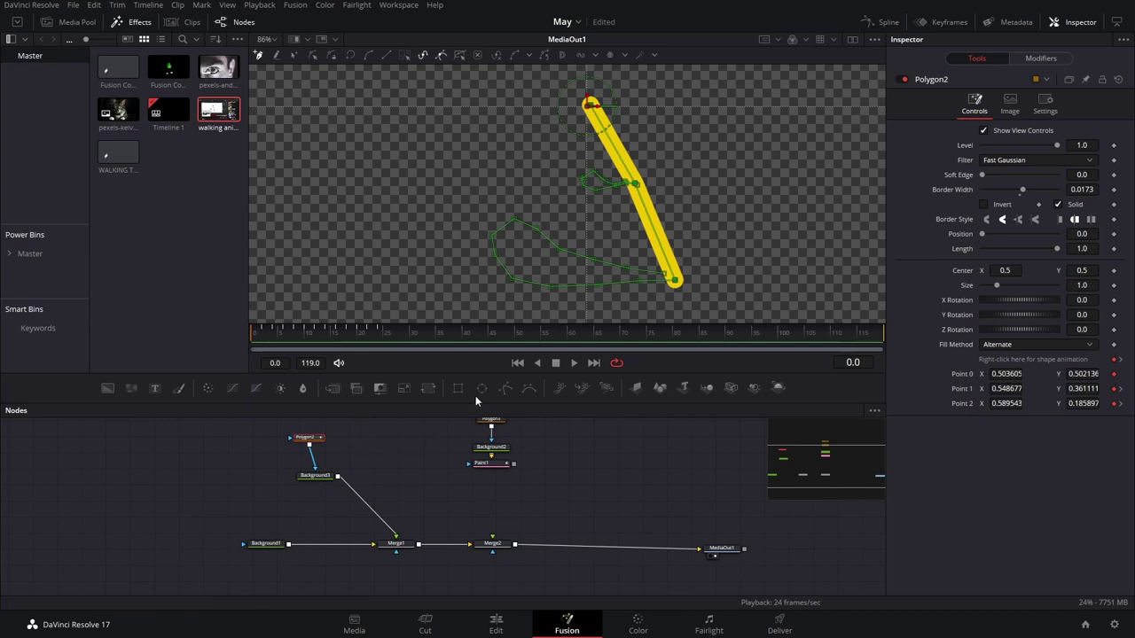
- Add an ellipse mask and shrink it to a flat foot shape about 0.055 wide and 0.022 high
{"action": "left_click", "coordinate": [428, 437]}
{"action": "left_click", "coordinate": [482, 389]}
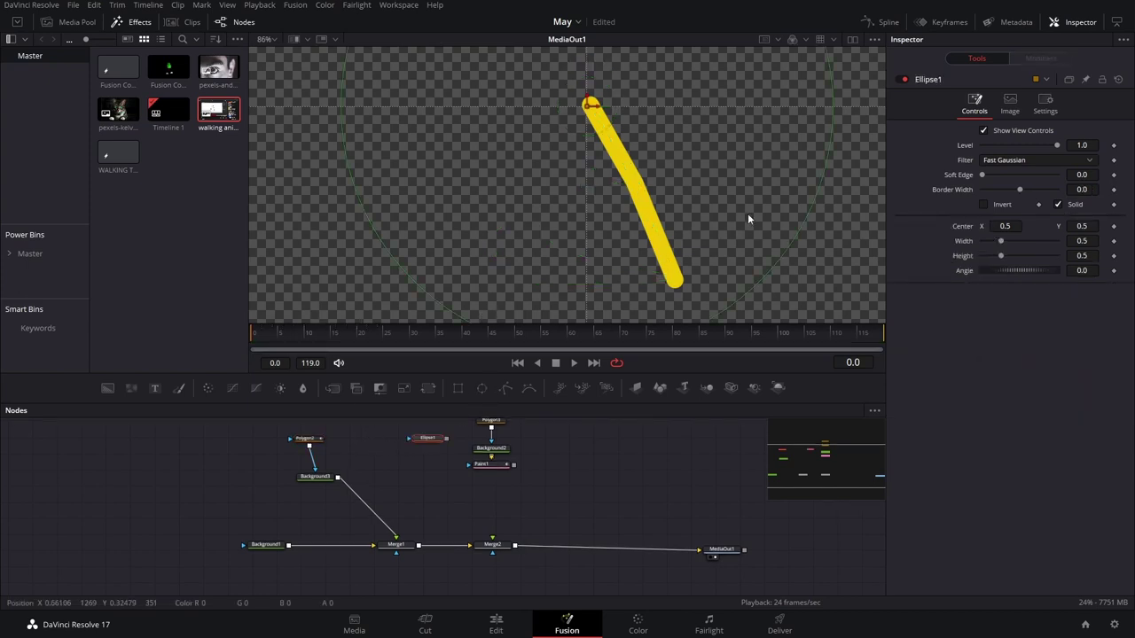
{"action": "left_click_drag", "start_coordinate": [734, 311], "coordinate": [582, 87]}
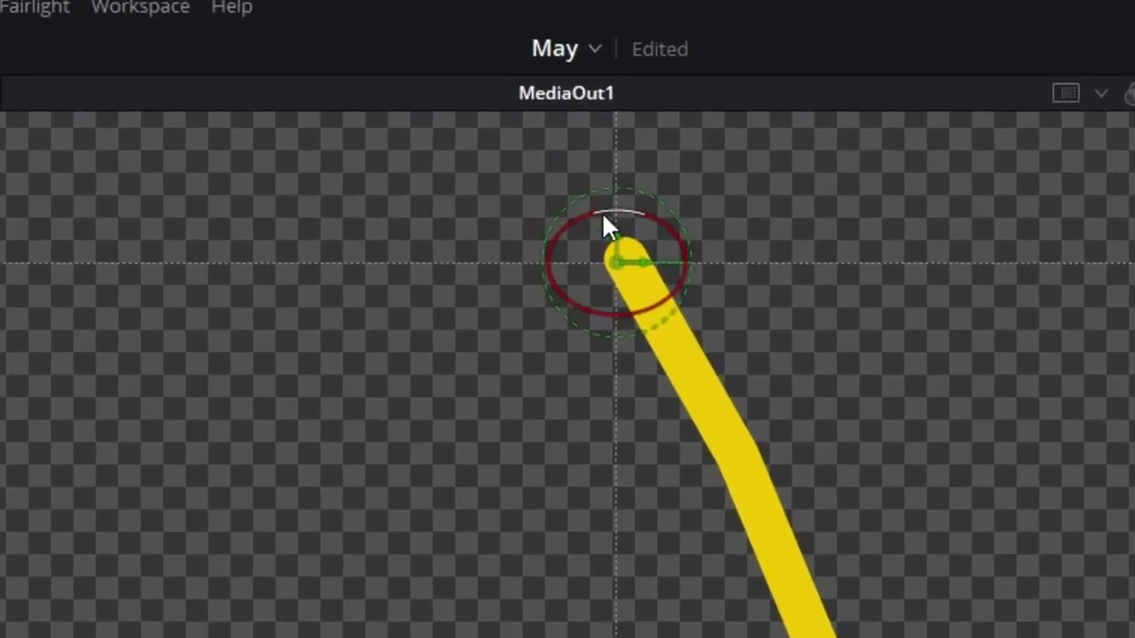
{"action": "left_click_drag", "start_coordinate": [604, 215], "coordinate": [646, 253]}
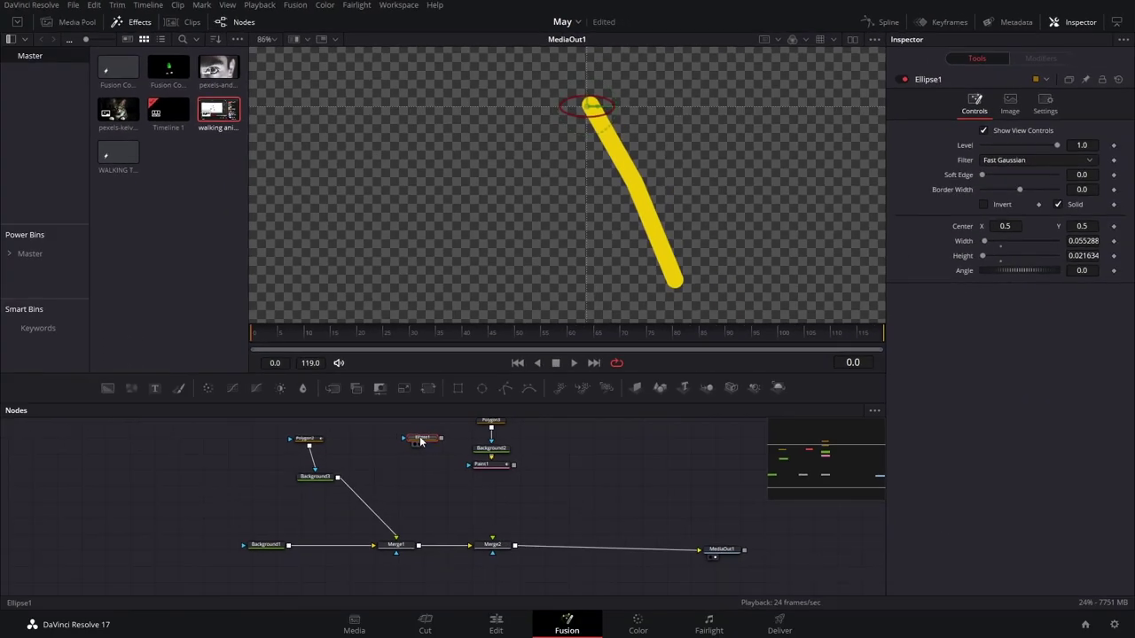
- Add a background masked by the ellipse and merge it over the leg's Background3
{"action": "left_click", "coordinate": [108, 387]}
{"action": "left_click_drag", "start_coordinate": [437, 438], "coordinate": [337, 478]}
{"action": "left_click_drag", "start_coordinate": [434, 480], "coordinate": [397, 494]}
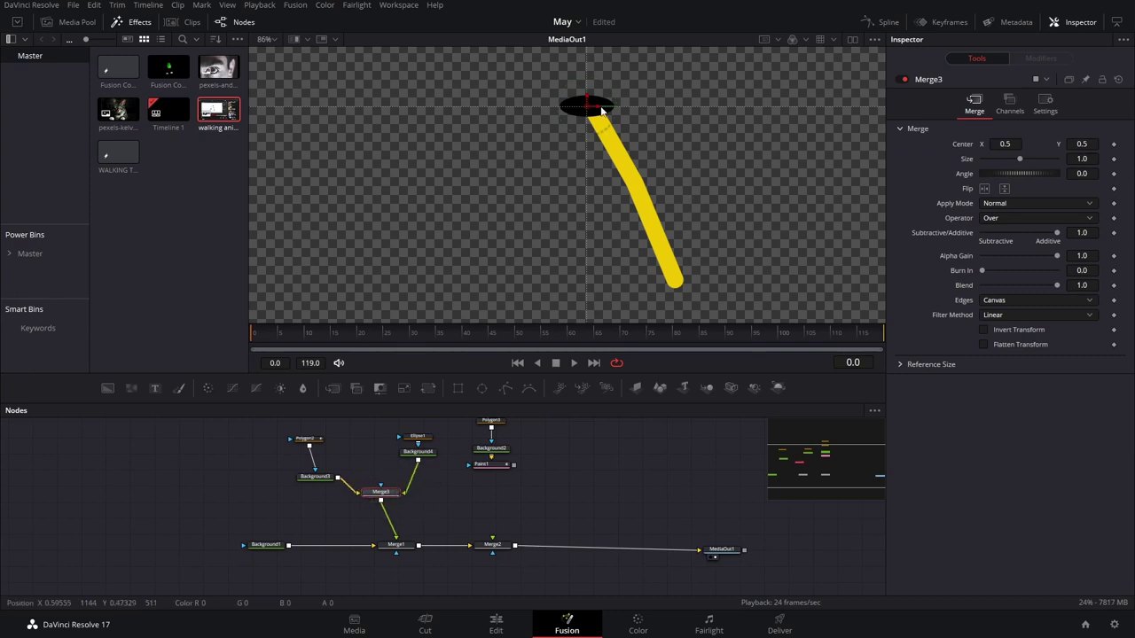
{"action": "left_click", "coordinate": [422, 453]}
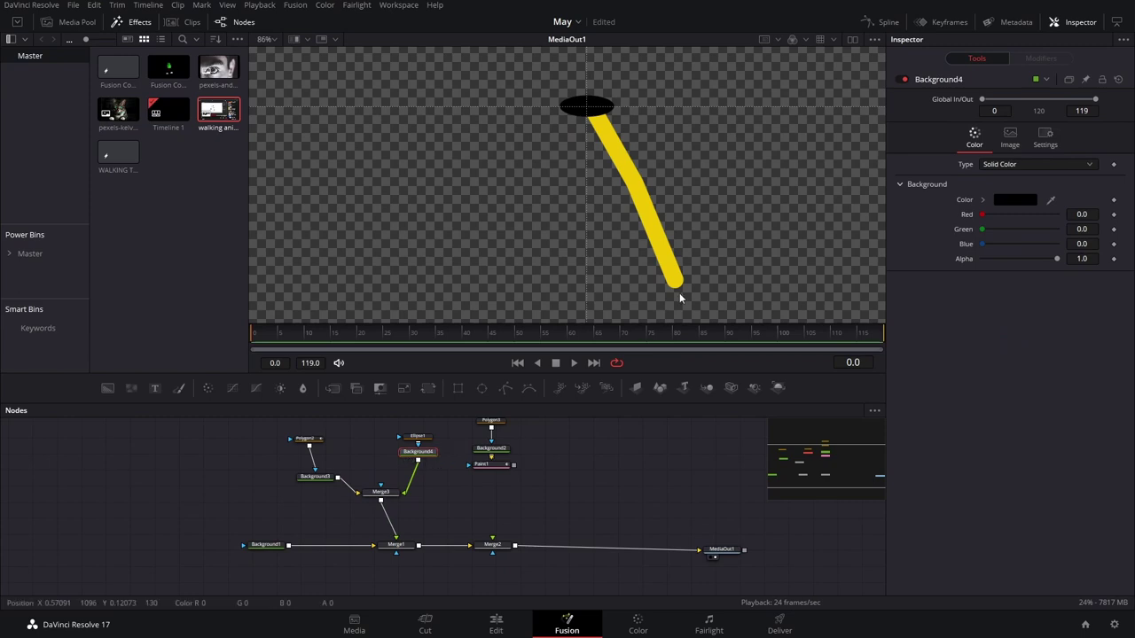
- Insert a Transform node between the ellipse's Background4 and Merge3
{"action": "left_click", "coordinate": [418, 437]}
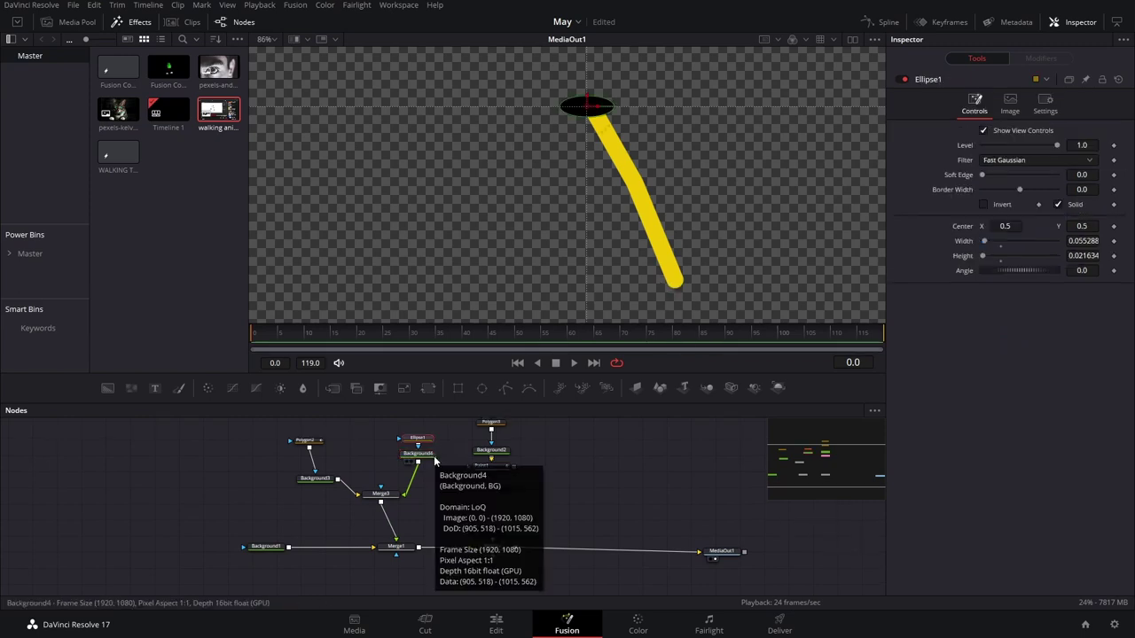
{"action": "left_click", "coordinate": [434, 456]}
{"action": "key", "text": "shift+space"}
{"action": "type", "text": "trans"}
{"action": "key", "text": "Return"}
{"action": "left_click_drag", "start_coordinate": [370, 453], "coordinate": [420, 469]}
- Set Ellipse1's Center X to 0.523 so its back end sits over the hip joint
{"action": "left_click", "coordinate": [424, 443]}
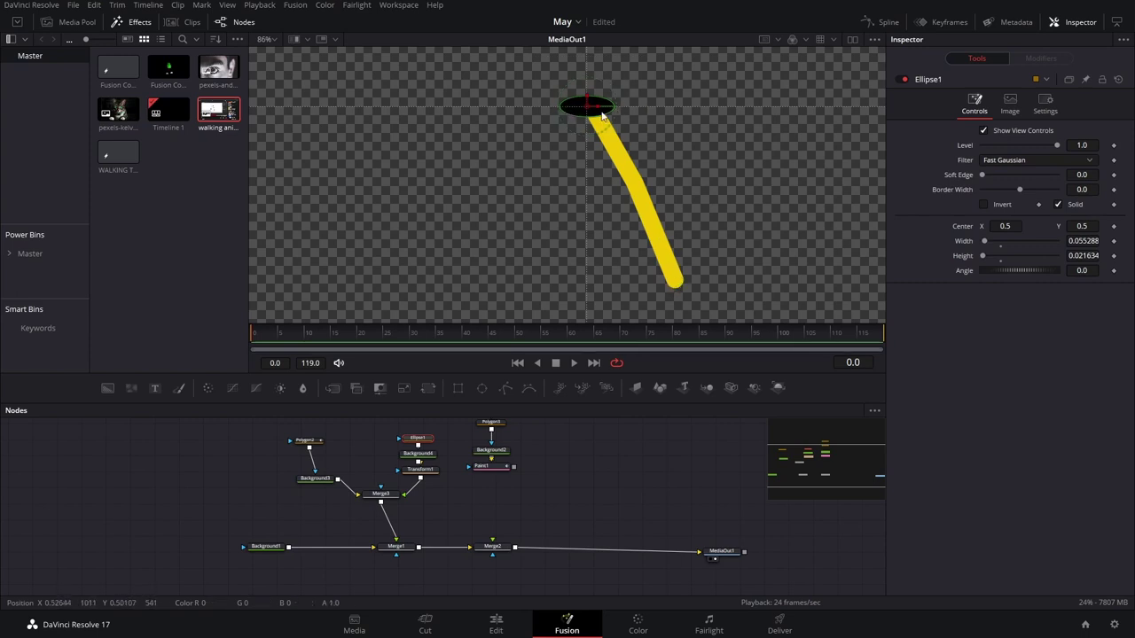
{"action": "left_click_drag", "start_coordinate": [1008, 230], "coordinate": [1029, 230]}
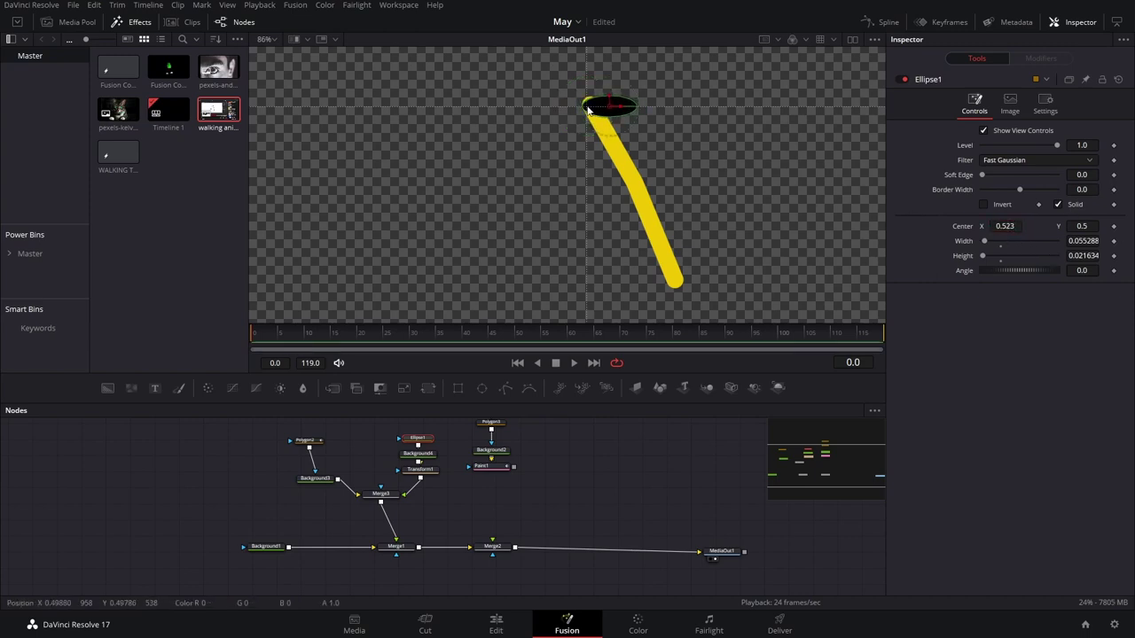
- Drive Transform1's Center with an expression linked to Polygon2.Point2, so the ellipse foot sits on the lower end of the leg
{"action": "left_click", "coordinate": [429, 473]}
{"action": "scroll", "coordinate": [605, 74], "scroll_direction": "up", "scroll_amount": 3}
{"action": "scroll", "coordinate": [626, 182], "scroll_direction": "down", "scroll_amount": 2}
{"action": "scroll", "coordinate": [625, 182], "scroll_direction": "down", "scroll_amount": 3}
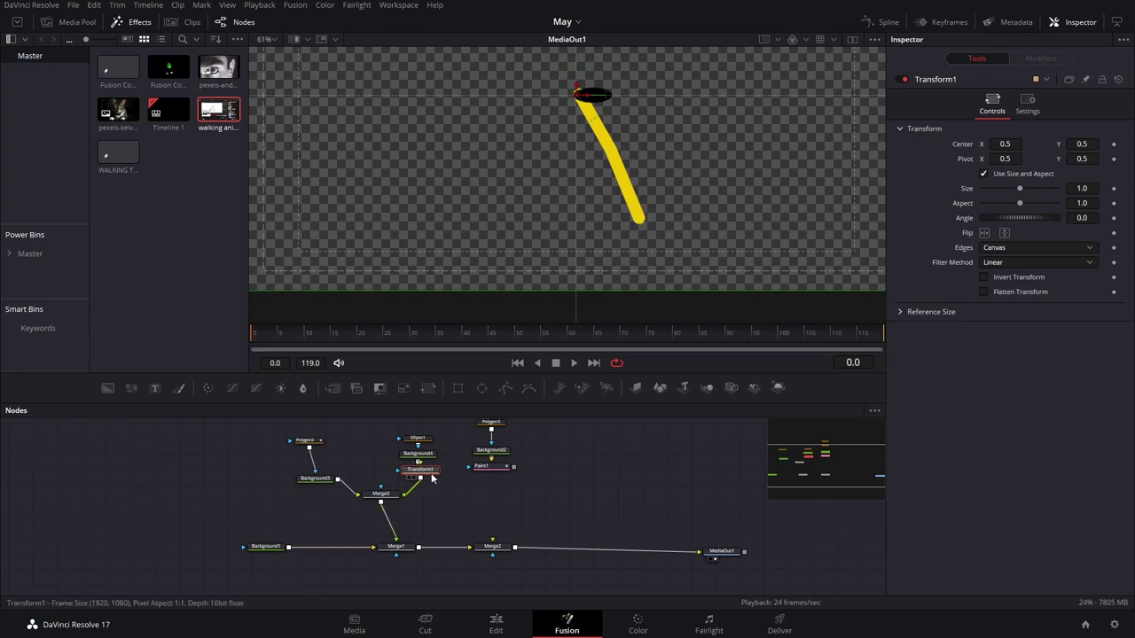
{"action": "left_click", "coordinate": [318, 441], "text": "ctrl"}
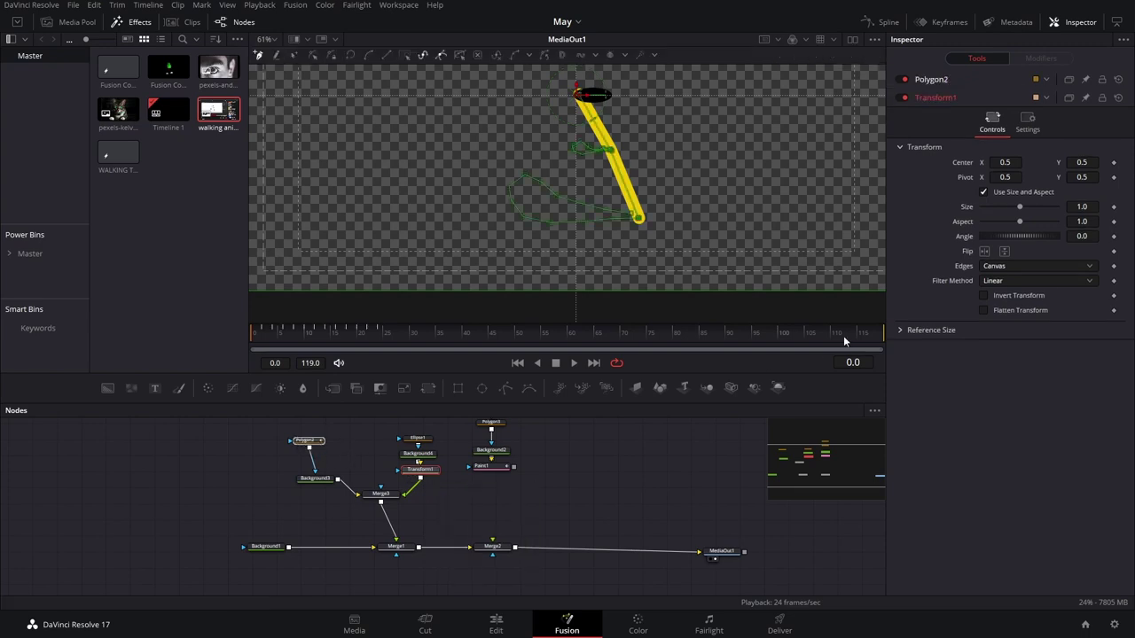
{"action": "left_click", "coordinate": [950, 80]}
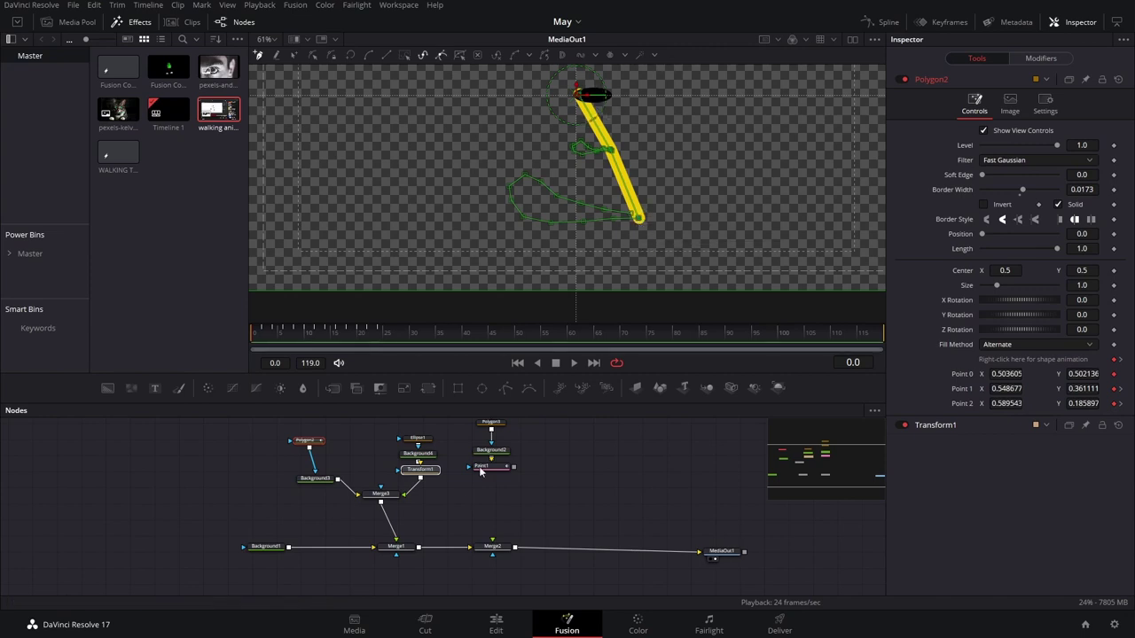
{"action": "left_click", "coordinate": [935, 424]}
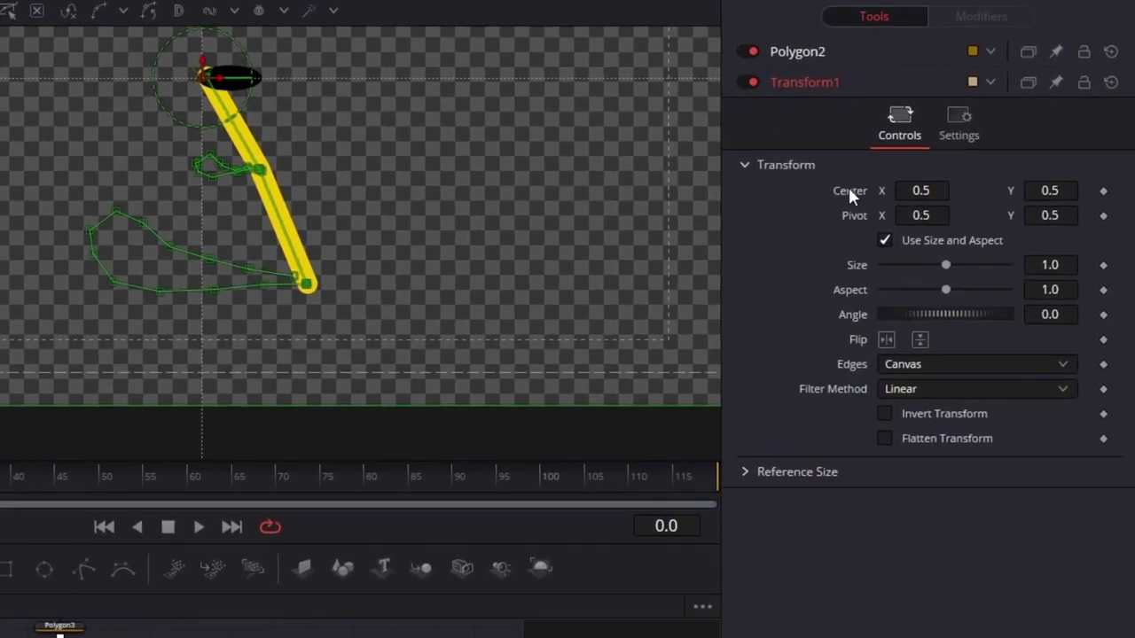
{"action": "right_click", "coordinate": [910, 176]}
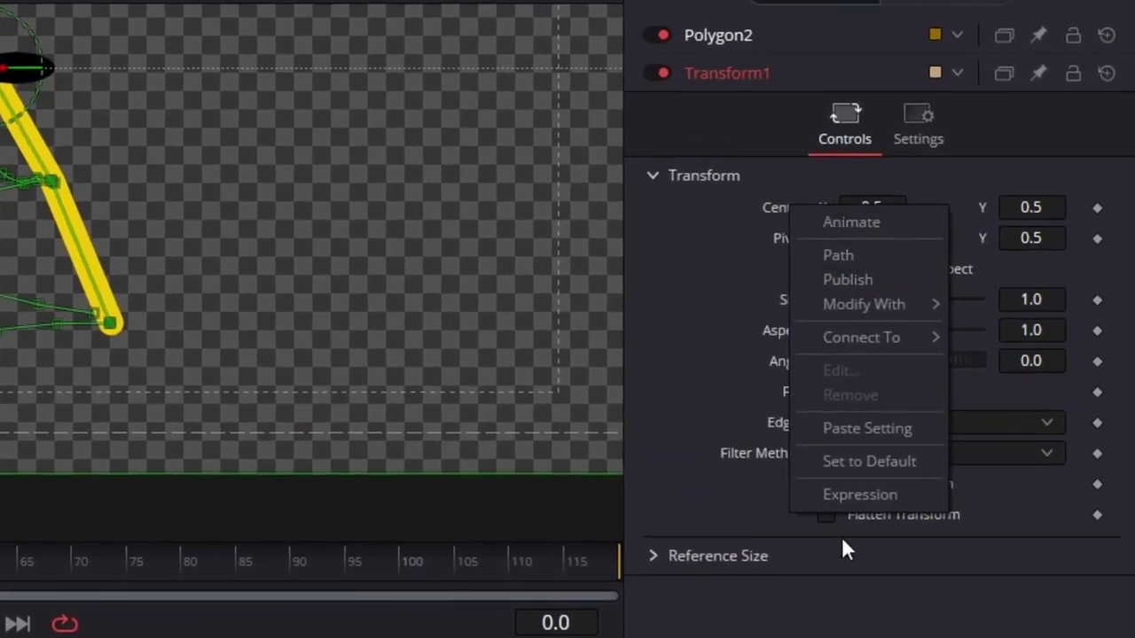
{"action": "left_click", "coordinate": [848, 497]}
{"action": "left_click_drag", "start_coordinate": [829, 237], "coordinate": [787, 320]}
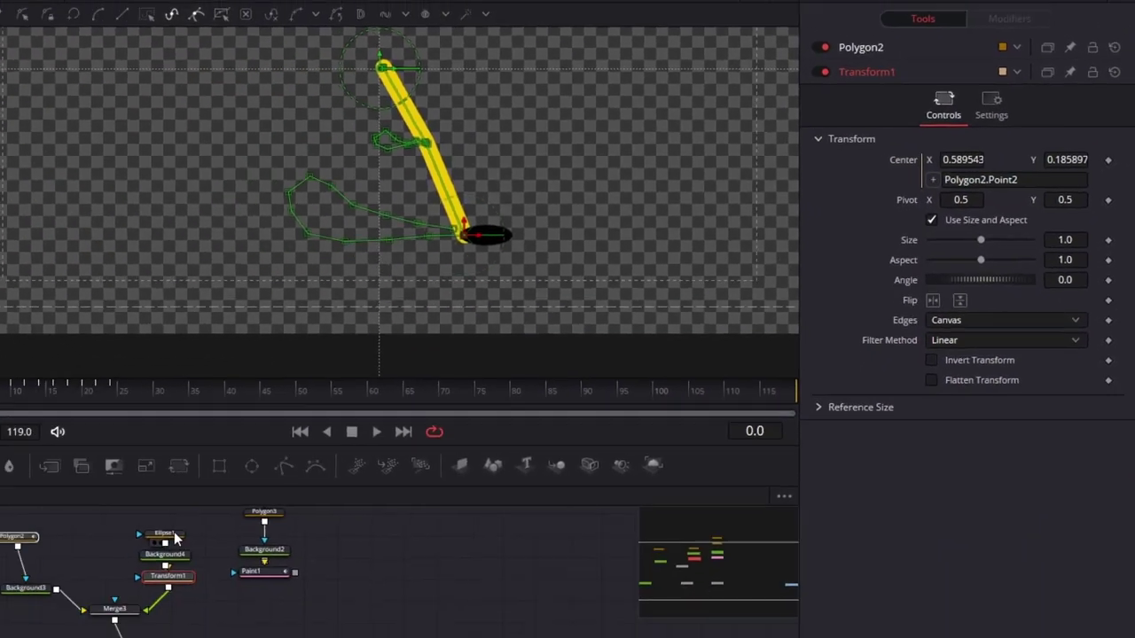
- Resize Ellipse1 to about 0.064 by 0.028 with its center near 0.518, 0.497, and play back the foot motion
{"action": "left_click", "coordinate": [170, 535]}
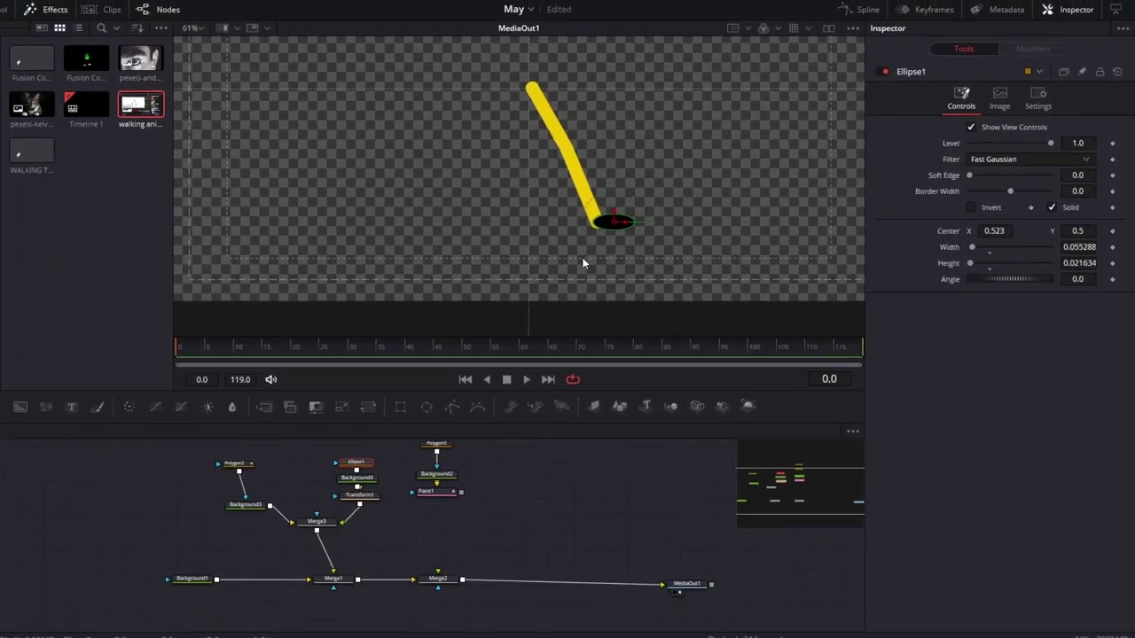
{"action": "scroll", "coordinate": [670, 236], "scroll_direction": "up", "scroll_amount": 5}
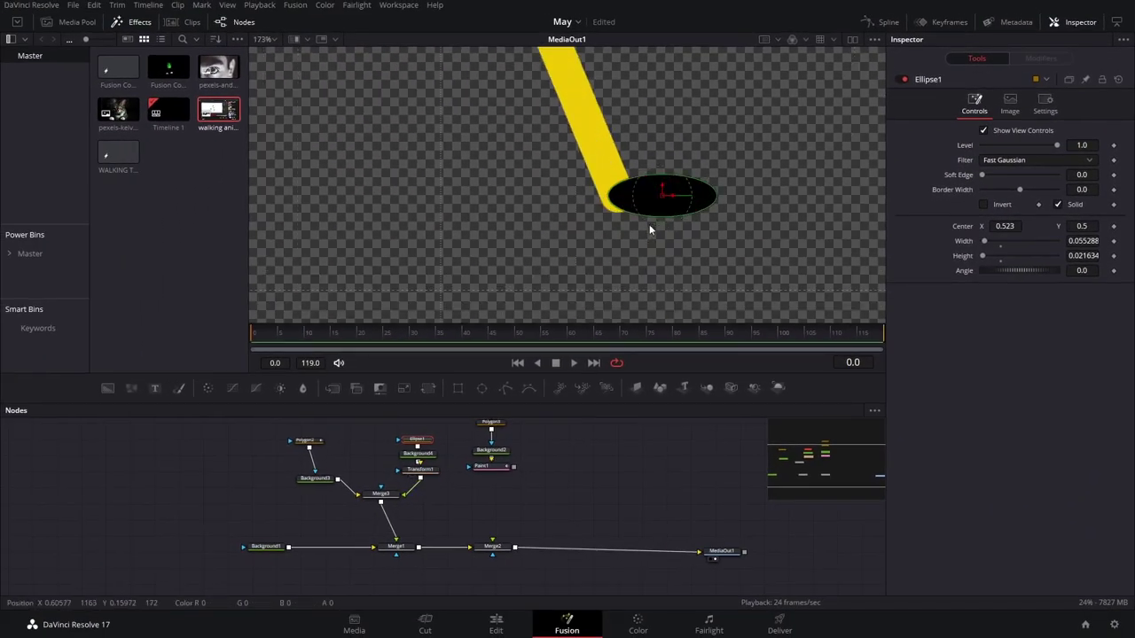
{"action": "left_click_drag", "start_coordinate": [610, 203], "coordinate": [653, 204]}
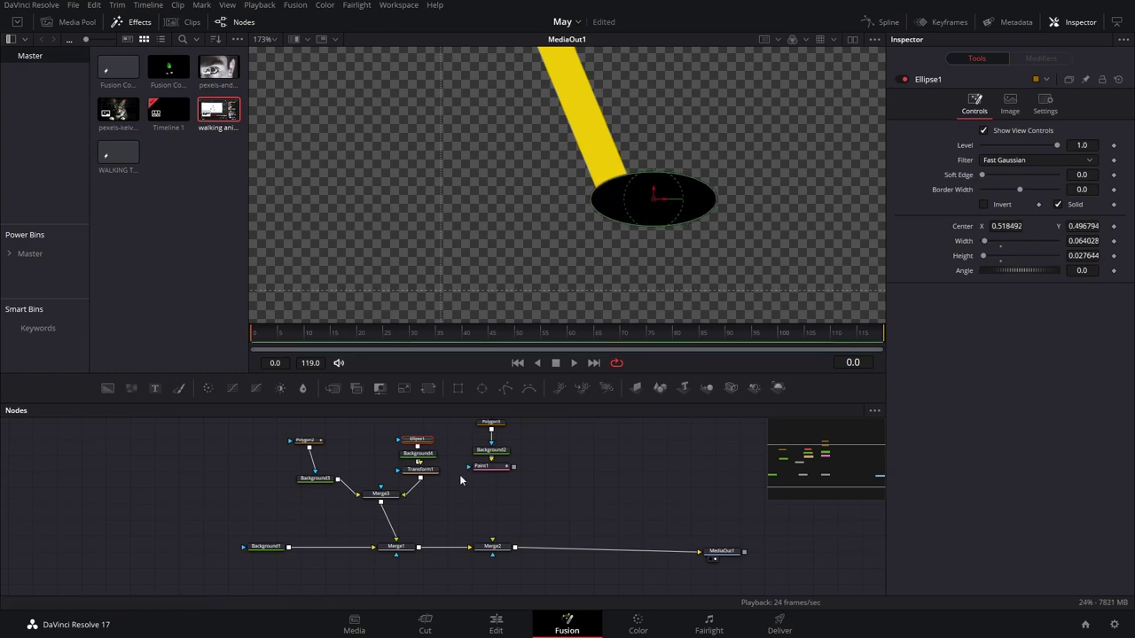
{"action": "left_click", "coordinate": [421, 469]}
{"action": "scroll", "coordinate": [669, 237], "scroll_direction": "down", "scroll_amount": 3}
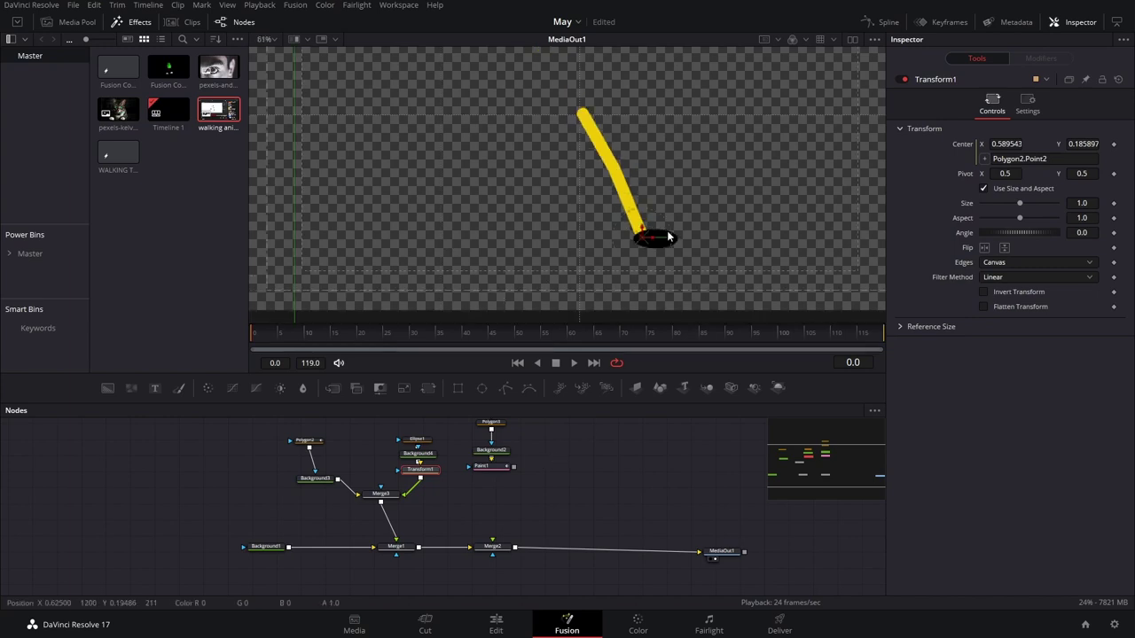
{"action": "key", "text": "space"}
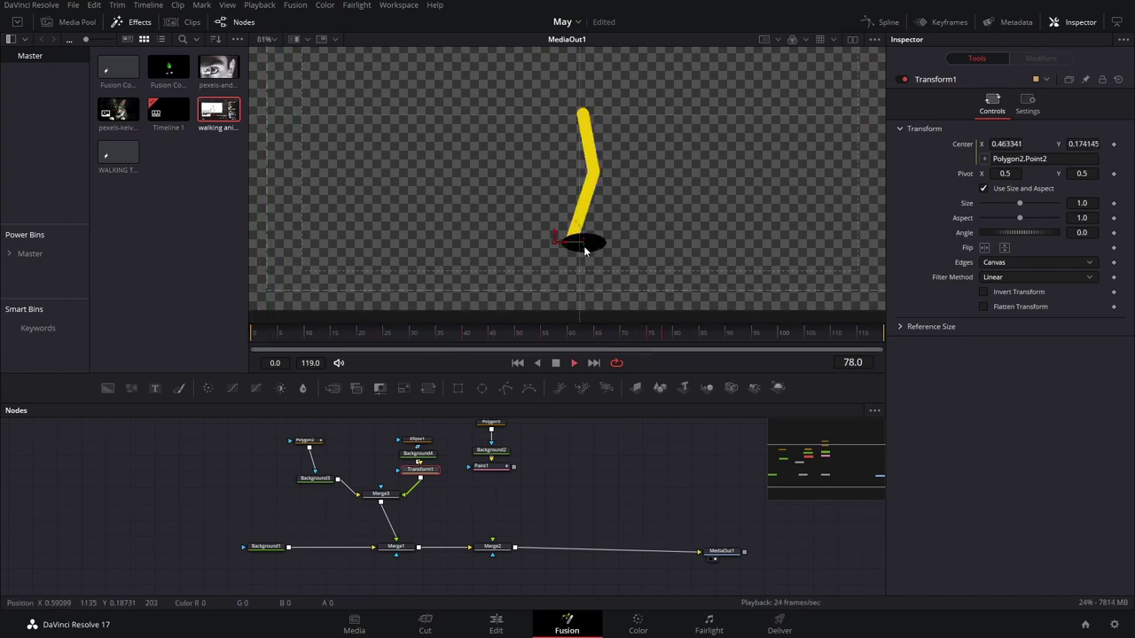
{"action": "key", "text": "space"}
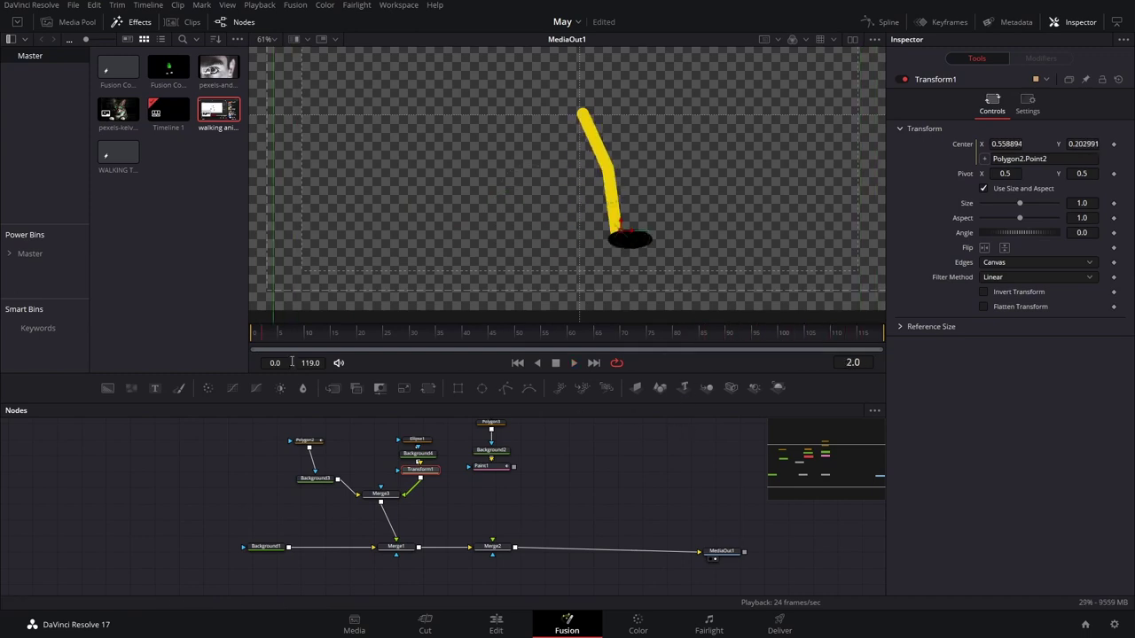
{"action": "left_click", "coordinate": [253, 341]}
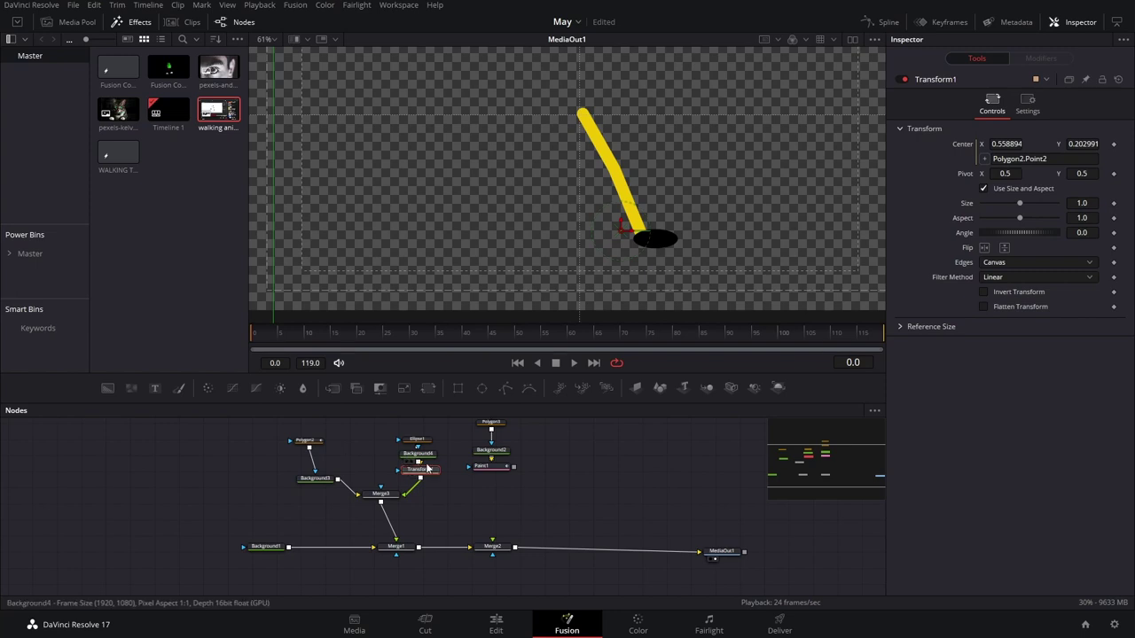
- Connect Paint1 to Merge2 at frame 0 to show the walk-path guide behind the foot
{"action": "left_click_drag", "start_coordinate": [514, 467], "coordinate": [493, 547]}
{"action": "left_click_drag", "start_coordinate": [253, 336], "coordinate": [256, 336]}
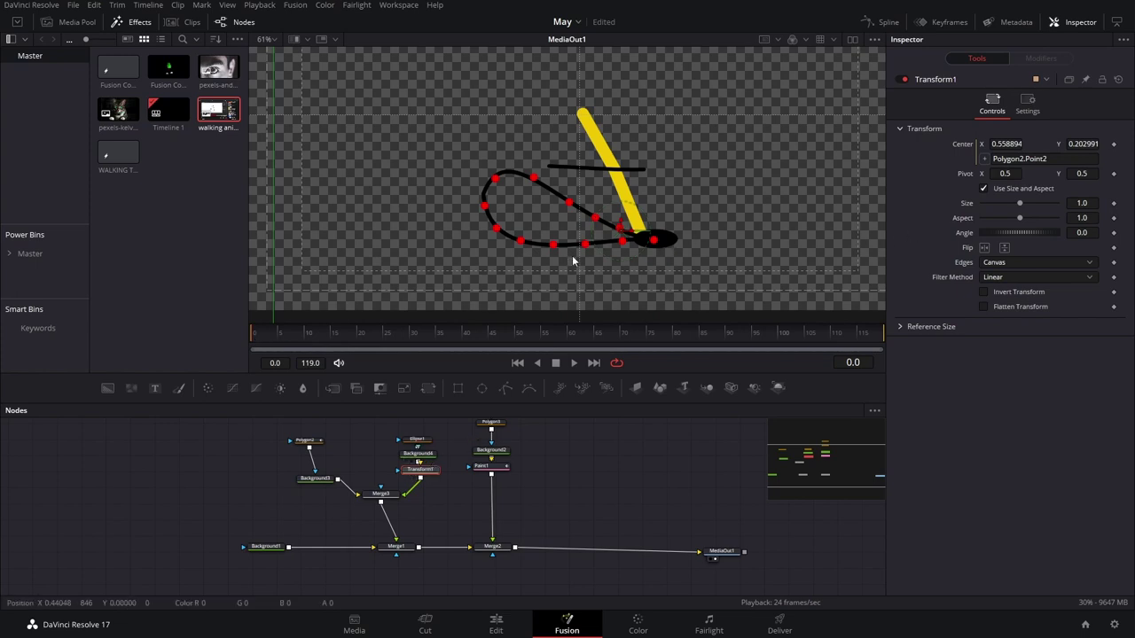
{"action": "scroll", "coordinate": [640, 260], "scroll_direction": "up", "scroll_amount": 2}
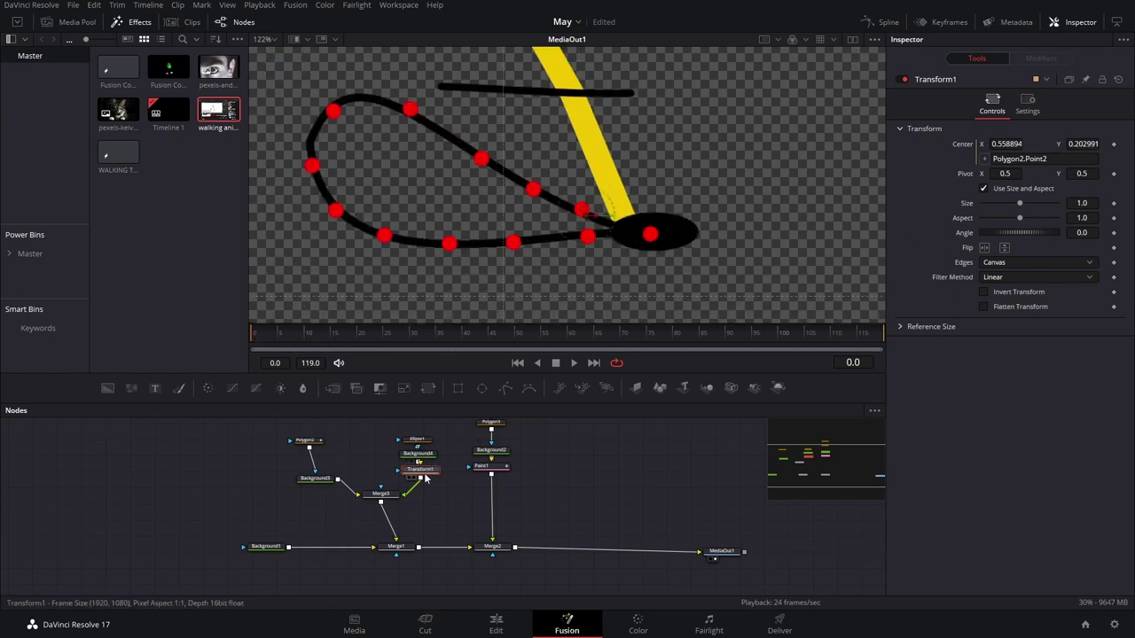
- Set Transform1's Pivot X to 0.495 and test the foot's rotation, undoing the test angle
{"action": "left_click_drag", "start_coordinate": [1007, 173], "coordinate": [996, 173]}
{"action": "mouse_move", "coordinate": [1081, 232]}
{"action": "left_mouse_down"}
{"action": "mouse_move", "coordinate": [1055, 233]}
{"action": "mouse_move", "coordinate": [1087, 235]}
{"action": "left_mouse_up"}
{"action": "key", "text": "ctrl+z"}
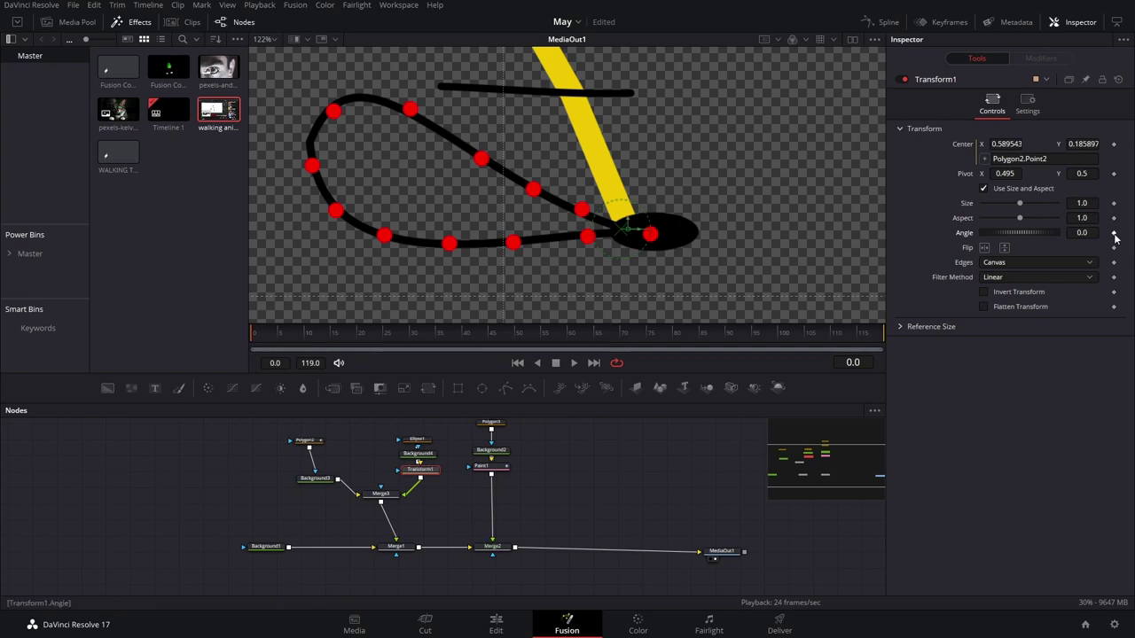
- Keyframe Transform1's Angle every two frames up to frame 24, tilting the foot along the guide path and ending at 6.8
{"action": "key", "text": "Right"}
{"action": "key", "text": "Right"}
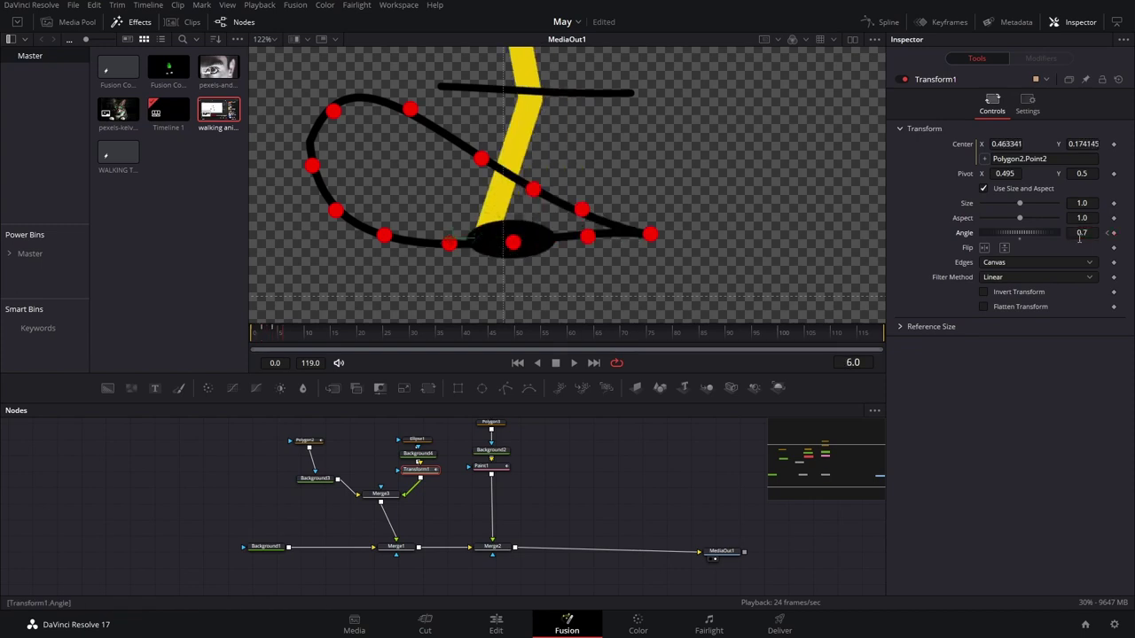
{"action": "left_click_drag", "start_coordinate": [1080, 239], "coordinate": [1107, 239]}
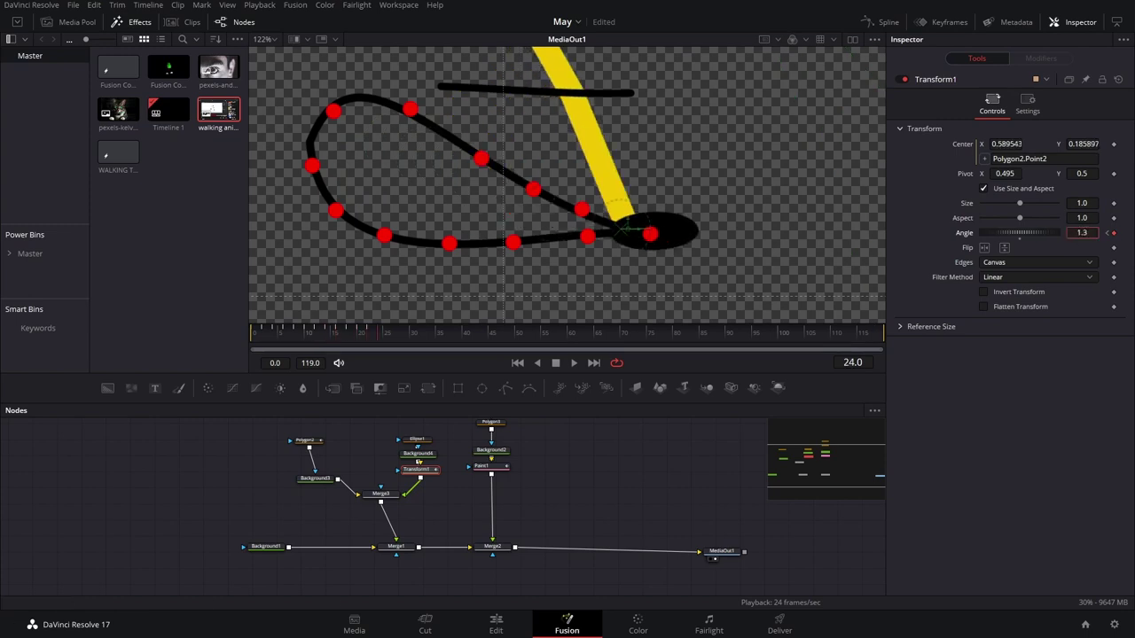
{"action": "left_click", "coordinate": [309, 345]}
{"action": "left_click_drag", "start_coordinate": [309, 345], "coordinate": [389, 367]}
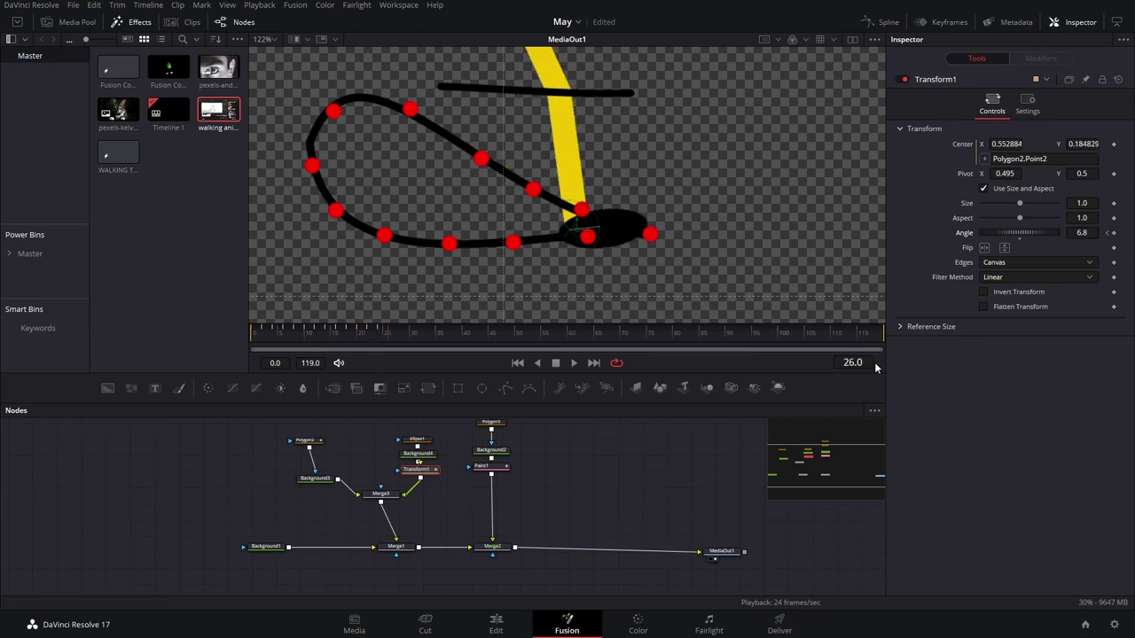
- Loop all of Transform1's Angle keyframes in the Spline editor, play back the repeating cycle, and close the editor
{"action": "left_click", "coordinate": [872, 19]}
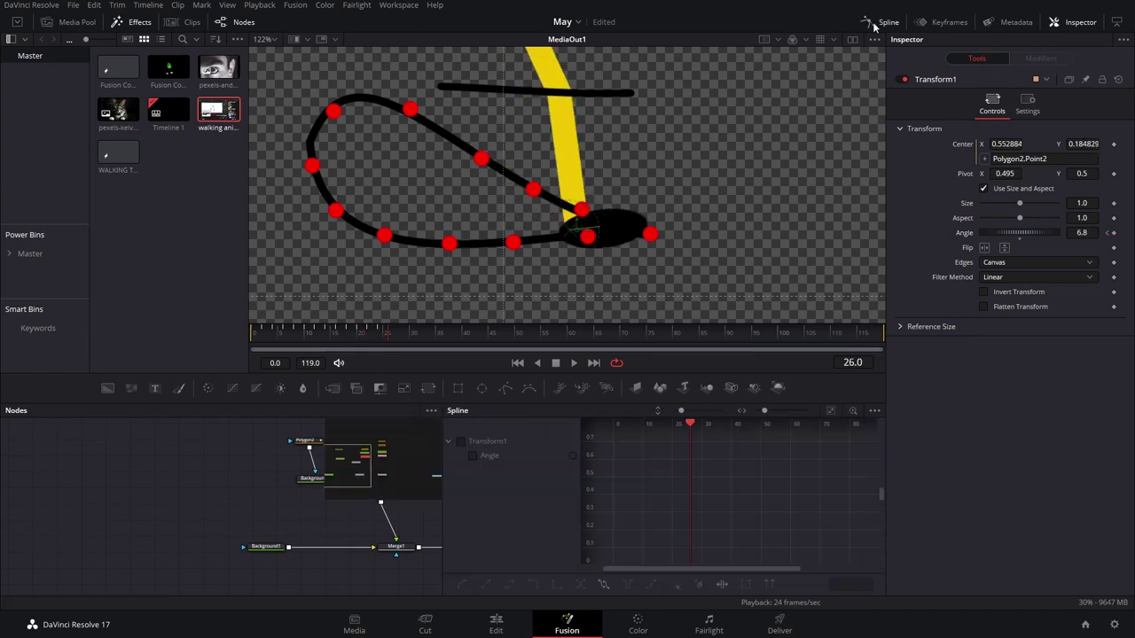
{"action": "left_click", "coordinate": [499, 457]}
{"action": "key", "text": "ctrl+a"}
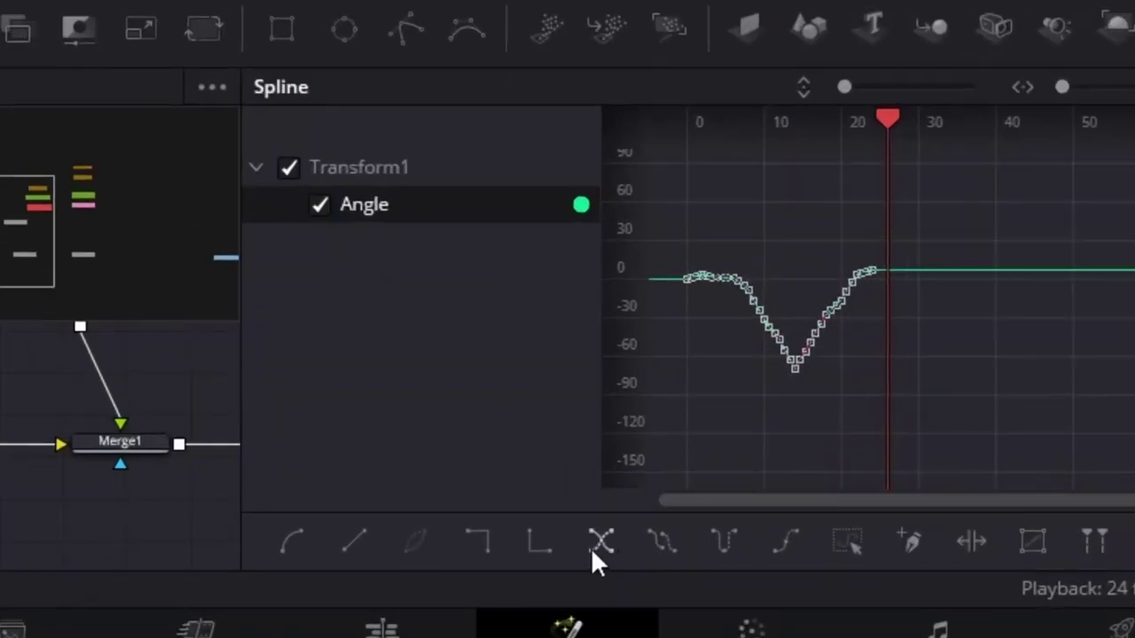
{"action": "left_click", "coordinate": [594, 549]}
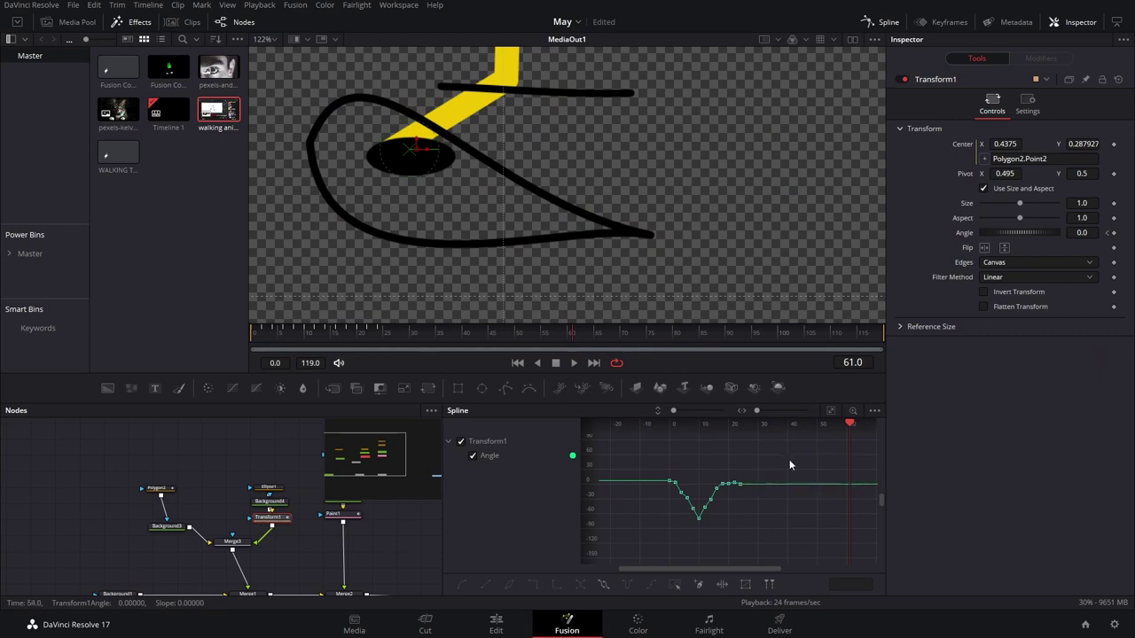
{"action": "left_click_drag", "start_coordinate": [776, 462], "coordinate": [638, 549]}
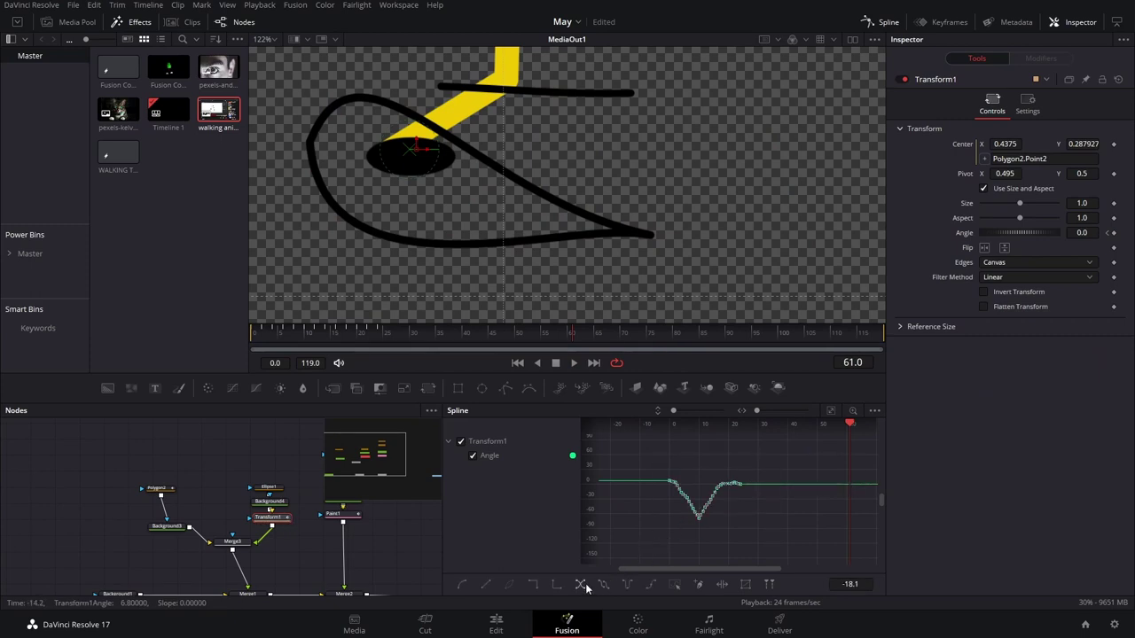
{"action": "left_click_drag", "start_coordinate": [421, 342], "coordinate": [466, 341]}
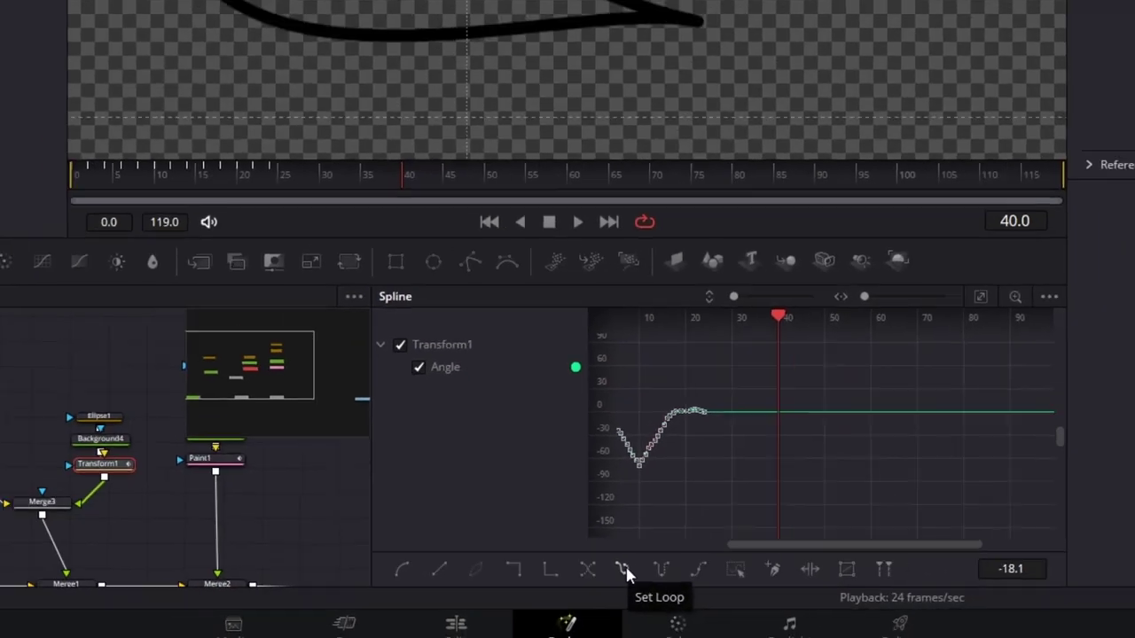
{"action": "left_click", "coordinate": [655, 544]}
{"action": "left_click", "coordinate": [253, 342]}
{"action": "key", "text": "space"}
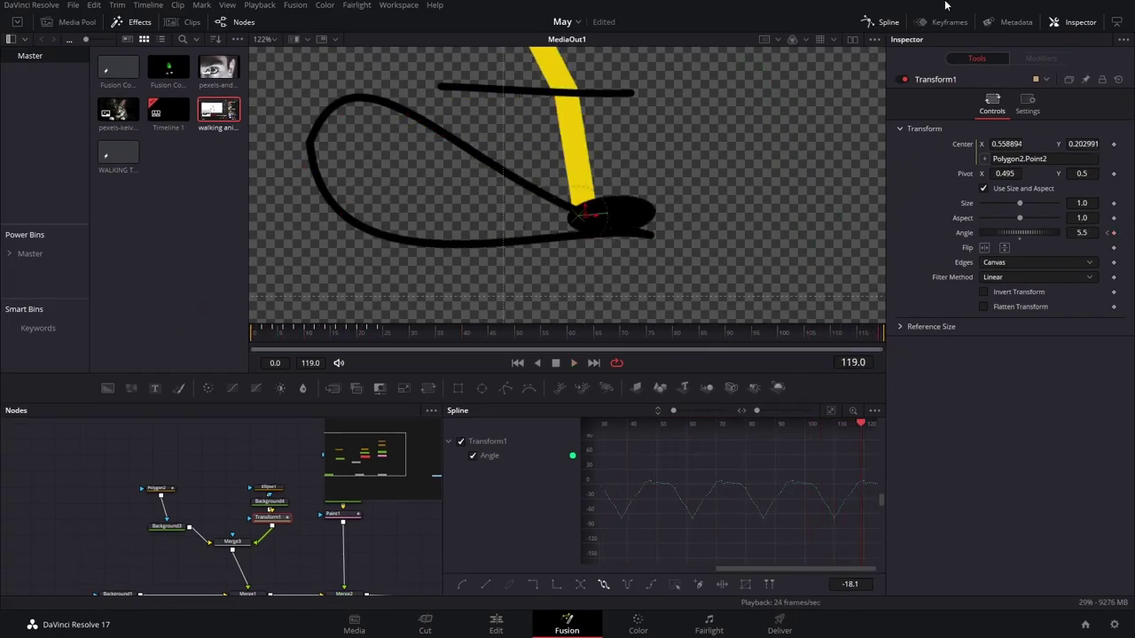
{"action": "left_click", "coordinate": [889, 24]}
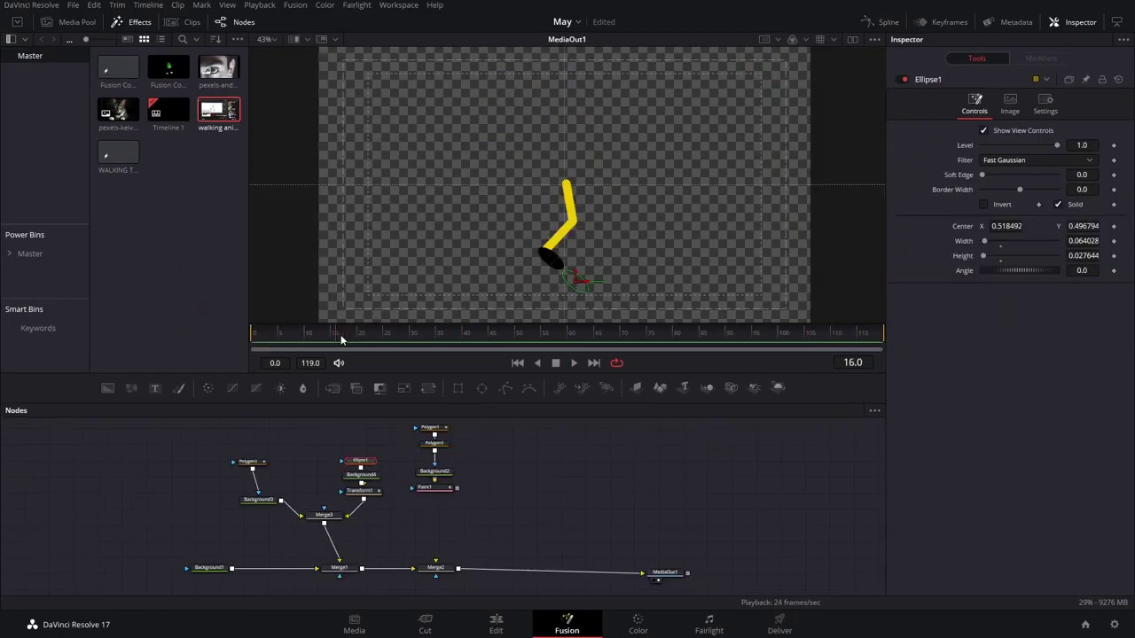
- Try to flatten the foot by reducing Ellipse1's Height at frame 5, and undo it
{"action": "left_click_drag", "start_coordinate": [342, 336], "coordinate": [275, 337]}
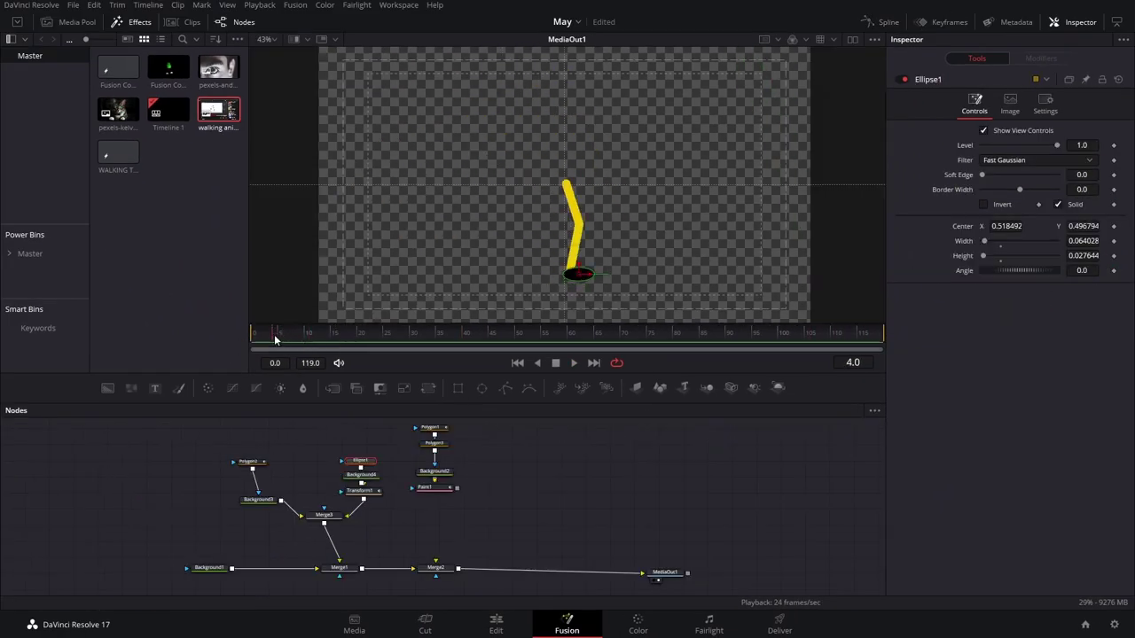
{"action": "scroll", "coordinate": [578, 253], "scroll_direction": "up", "scroll_amount": 3}
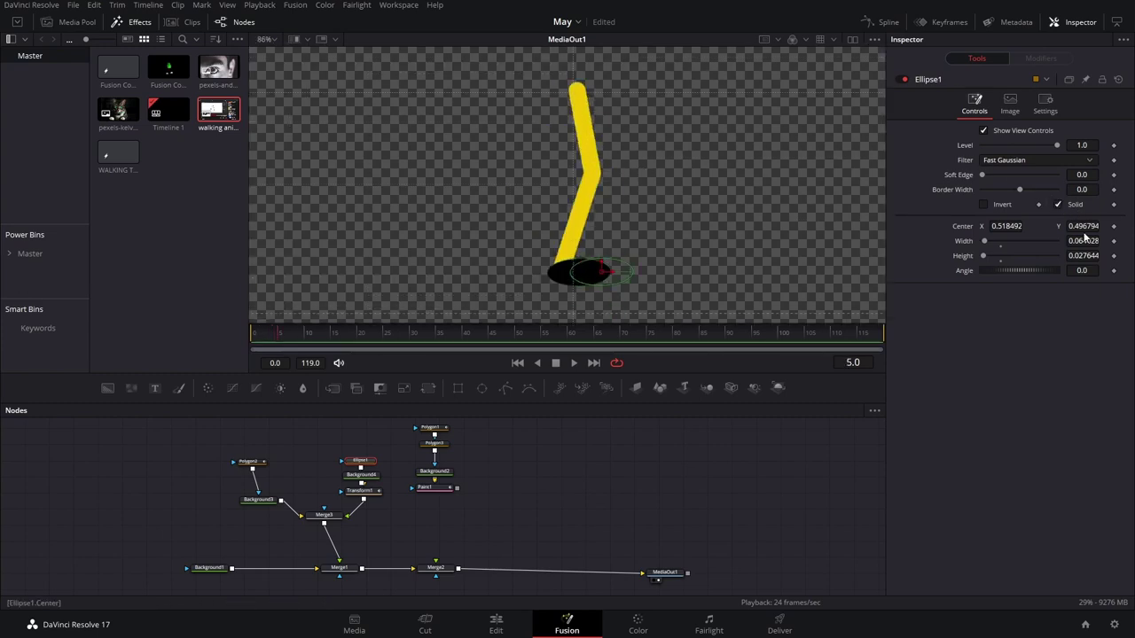
{"action": "mouse_move", "coordinate": [1083, 255]}
{"action": "left_mouse_down"}
{"action": "mouse_move", "coordinate": [1063, 256]}
{"action": "mouse_move", "coordinate": [1078, 255]}
{"action": "left_mouse_up"}
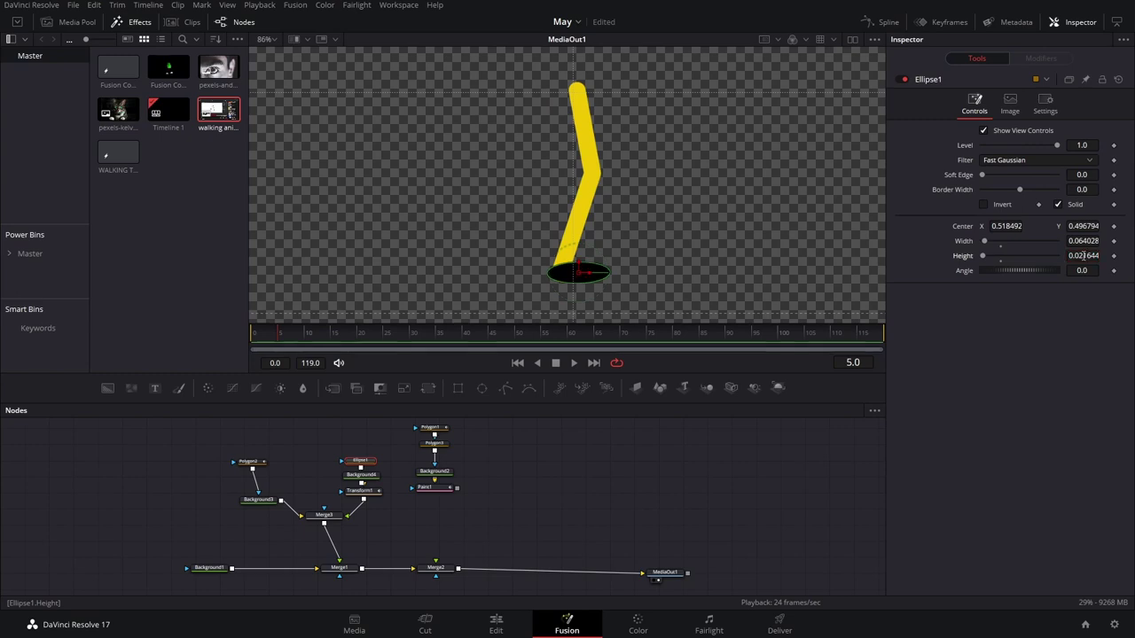
{"action": "key", "text": "ctrl+z"}
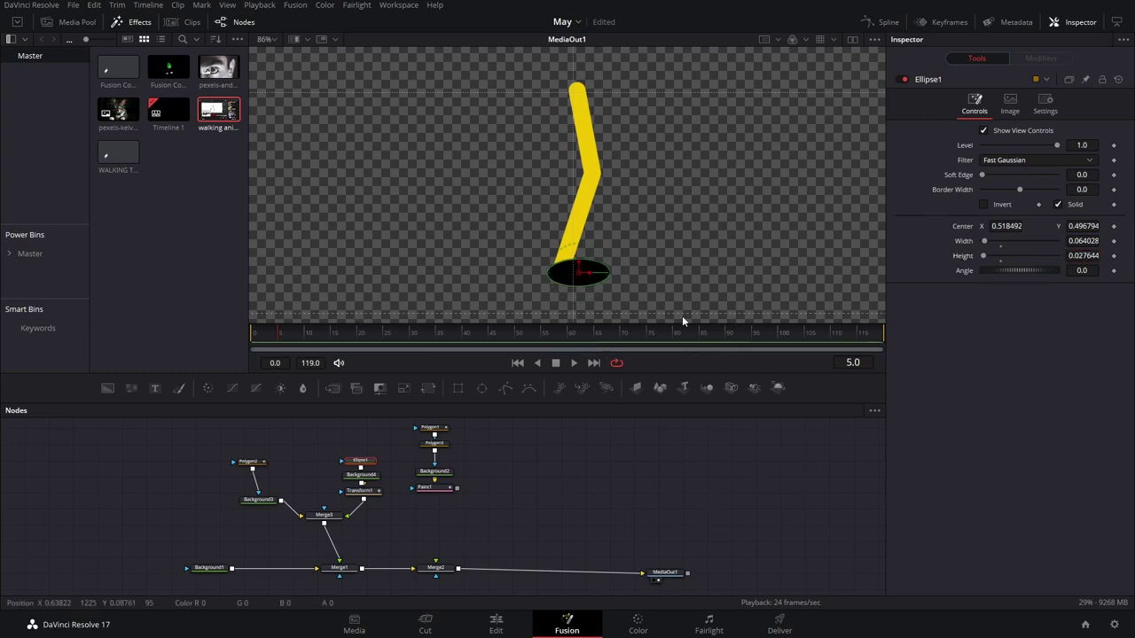
- Try to animate Ellipse1's Height, keyframing it at frame 6 and lowering it at frame 8, and undo the keyframes
{"action": "left_click_drag", "start_coordinate": [295, 340], "coordinate": [287, 340]}
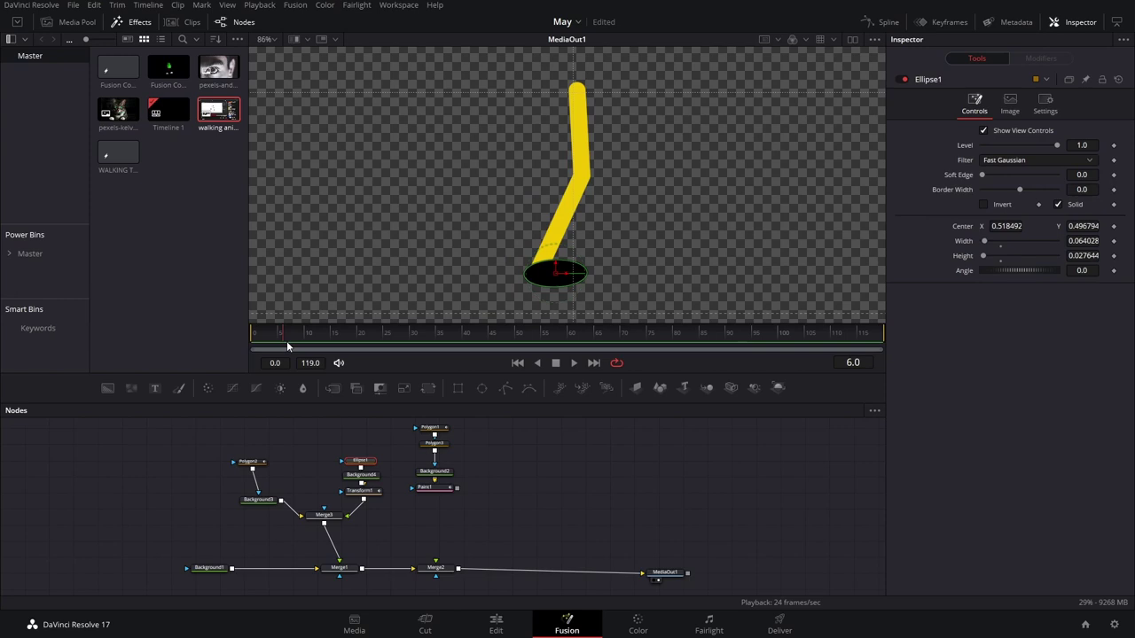
{"action": "left_click", "coordinate": [1114, 256]}
{"action": "key", "text": "Right"}
{"action": "key", "text": "Right"}
{"action": "left_click_drag", "start_coordinate": [1088, 260], "coordinate": [1085, 260]}
{"action": "key", "text": "Left"}
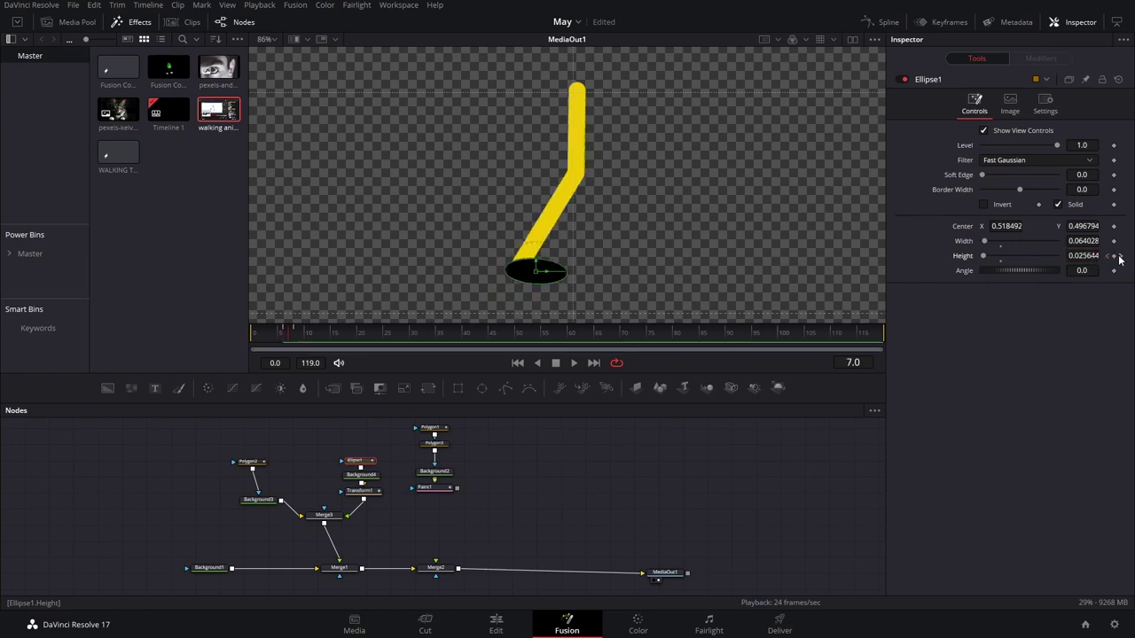
{"action": "key", "text": "Right"}
{"action": "key", "text": "Left"}
{"action": "key", "text": "Left"}
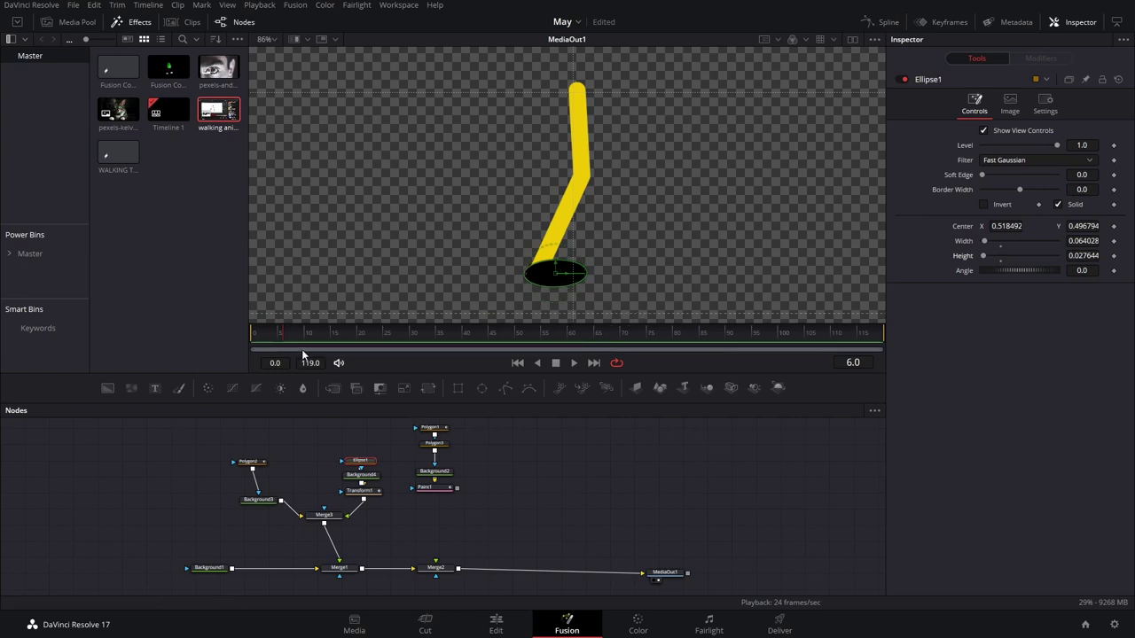
- Move the leg and foot nodes together with Merge3 away from Merge1 and return to frame 0
{"action": "mouse_move", "coordinate": [326, 337]}
{"action": "left_mouse_down"}
{"action": "mouse_move", "coordinate": [360, 341]}
{"action": "mouse_move", "coordinate": [309, 337]}
{"action": "left_mouse_up"}
{"action": "left_click_drag", "start_coordinate": [229, 447], "coordinate": [315, 498]}
{"action": "left_click", "coordinate": [251, 332]}
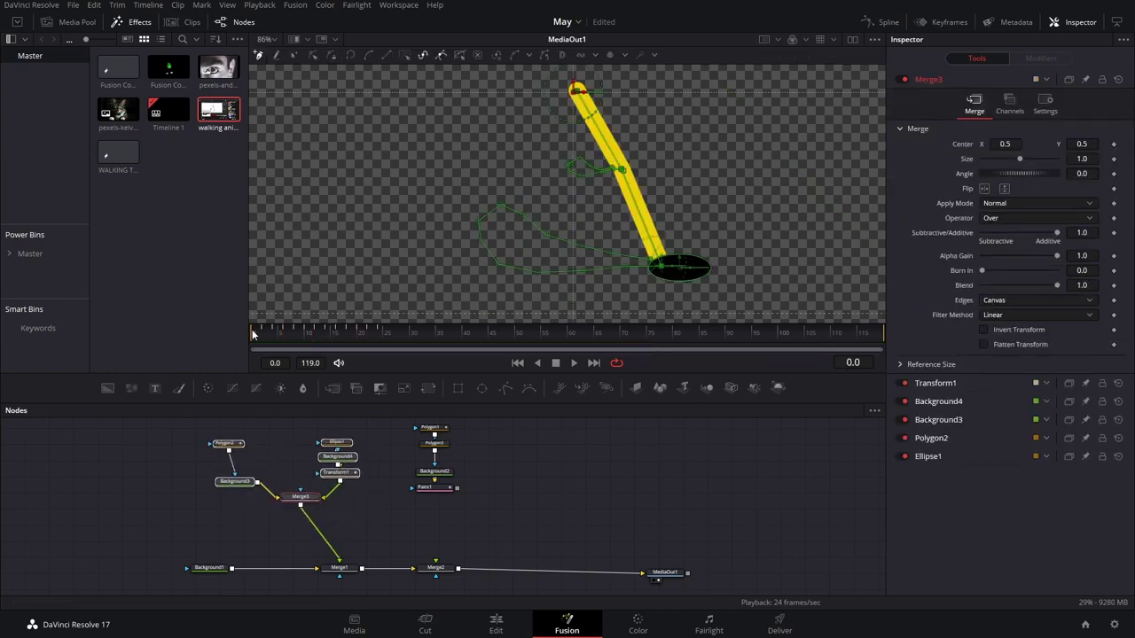
{"action": "left_click", "coordinate": [636, 486]}
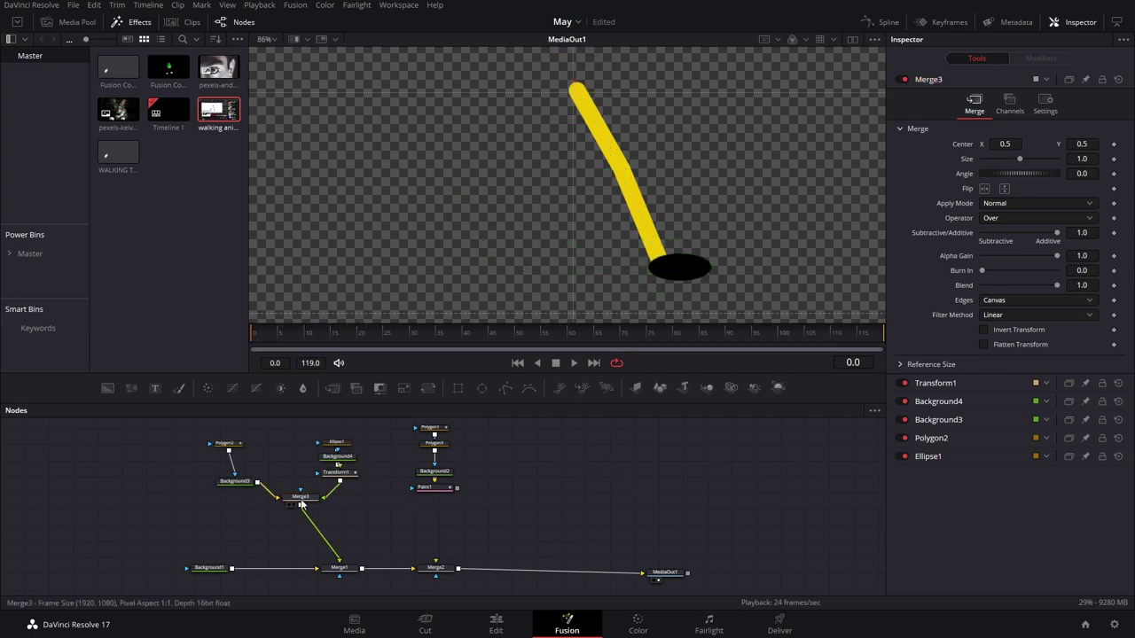
- Add a Duplicate node after Merge3 to create a second copy of the leg and foot
{"action": "left_click_drag", "start_coordinate": [378, 420], "coordinate": [210, 507]}
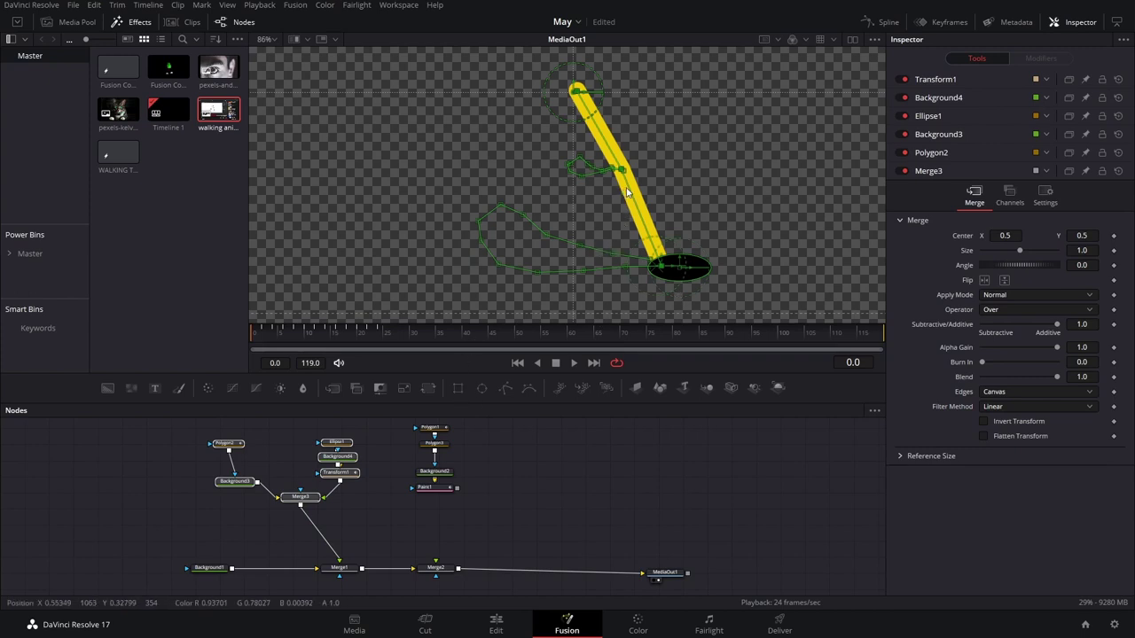
{"action": "left_click", "coordinate": [306, 496]}
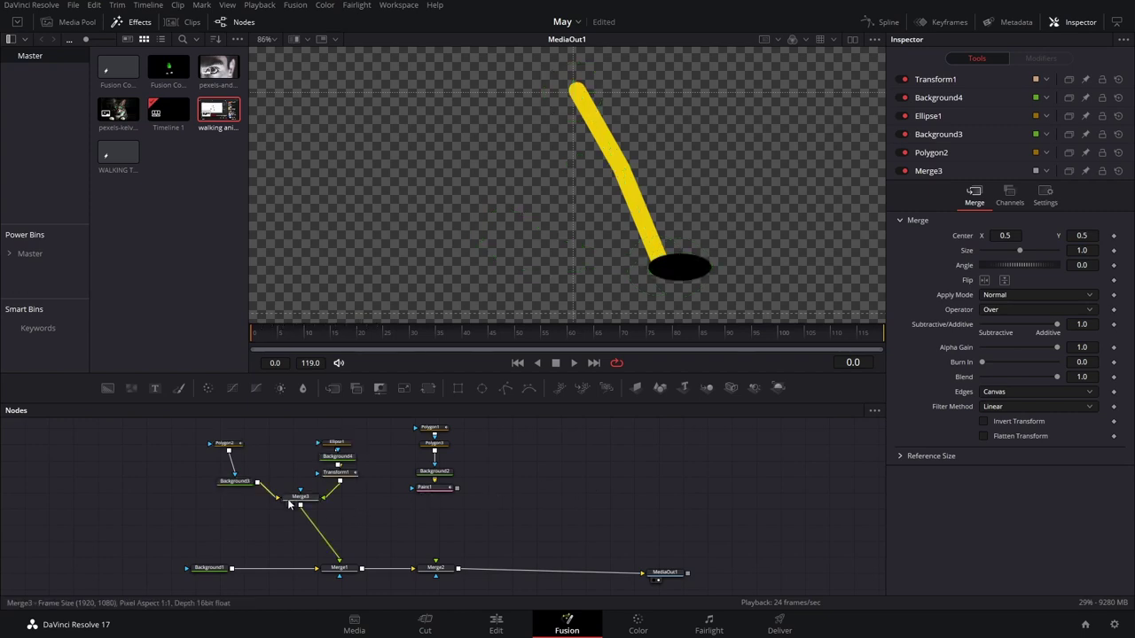
{"action": "key", "text": "shift+space"}
{"action": "type", "text": "dupl"}
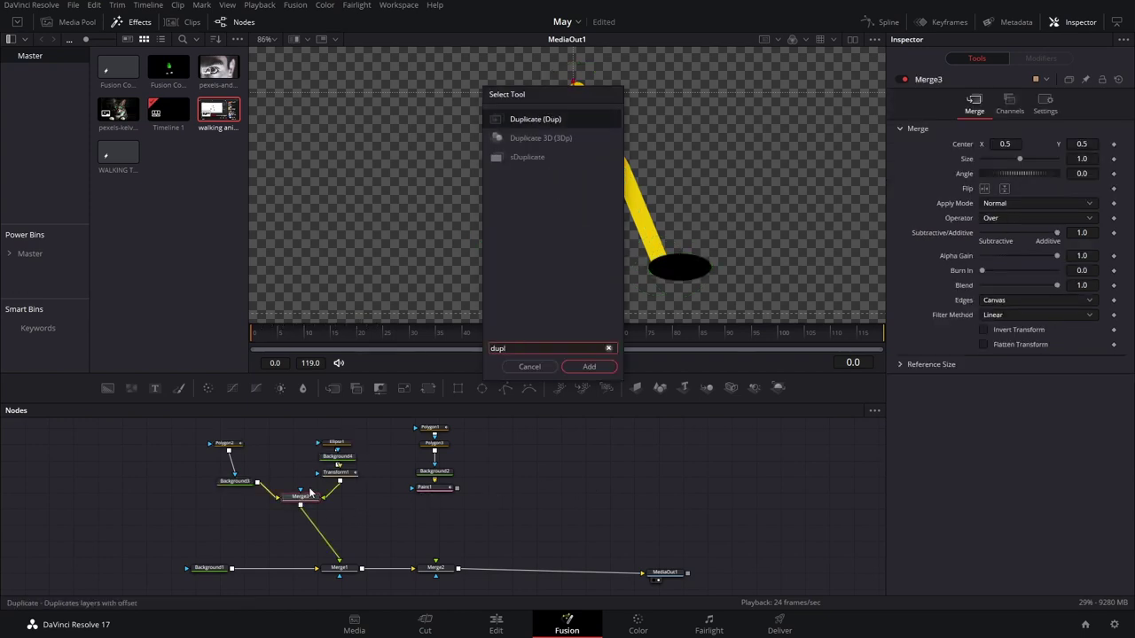
{"action": "key", "text": "Return"}
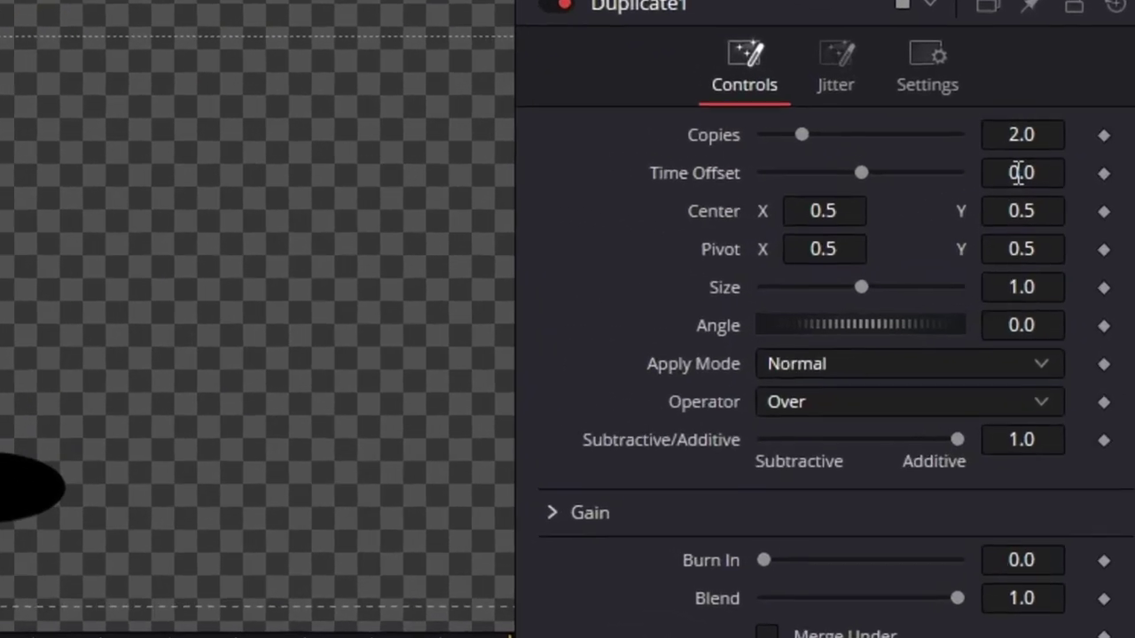
- Try Time Offsets of -5 and 5 on Duplicate1, scrubbing the timeline to compare how the two legs are spaced
{"action": "left_click_drag", "start_coordinate": [1082, 144], "coordinate": [1016, 169]}
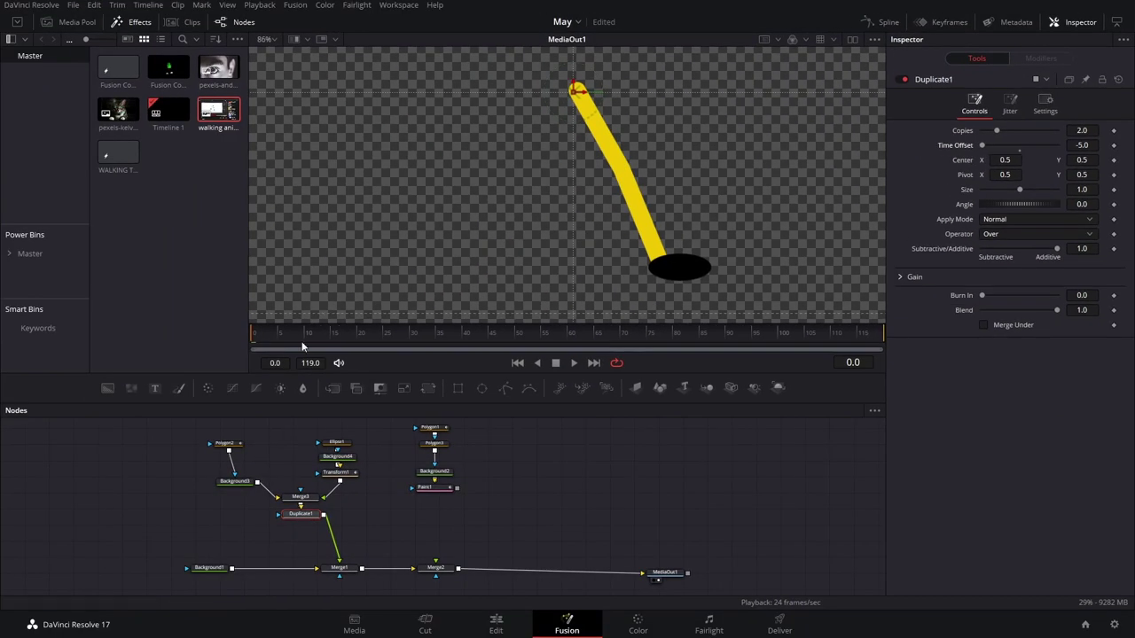
{"action": "left_click_drag", "start_coordinate": [279, 342], "coordinate": [282, 342]}
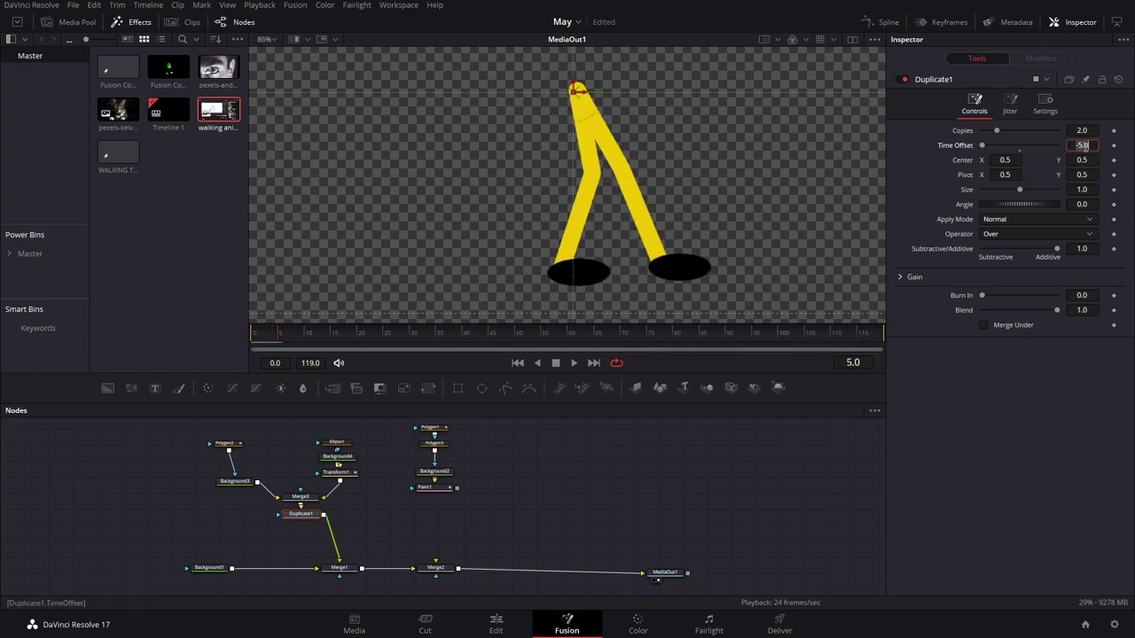
{"action": "type", "text": "5"}
{"action": "key", "text": "Return"}
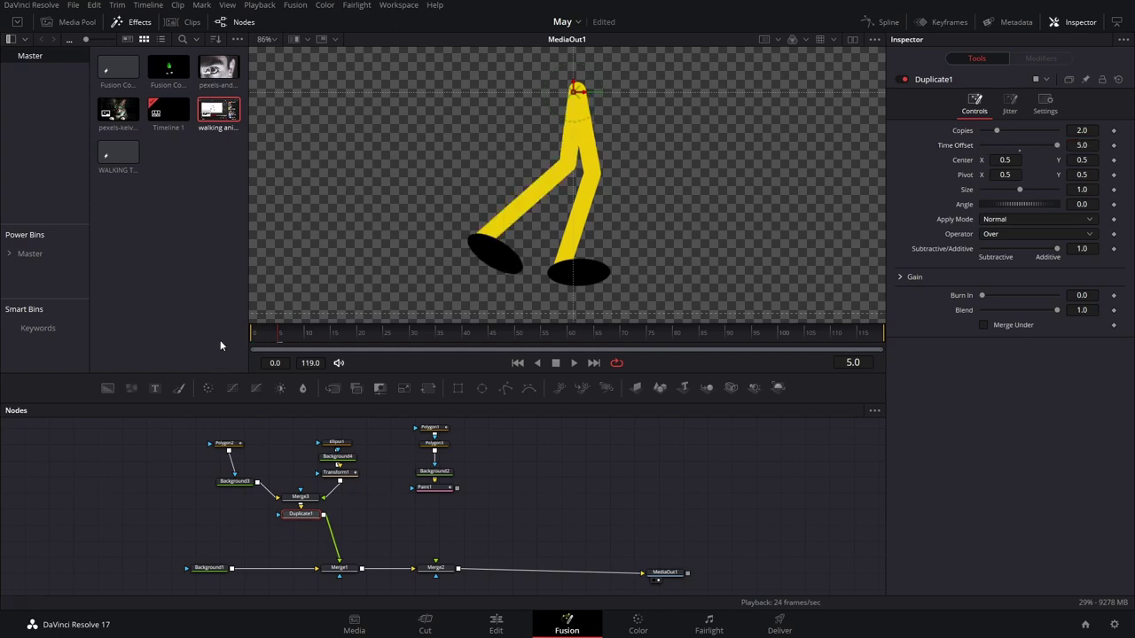
{"action": "left_click_drag", "start_coordinate": [259, 337], "coordinate": [247, 336]}
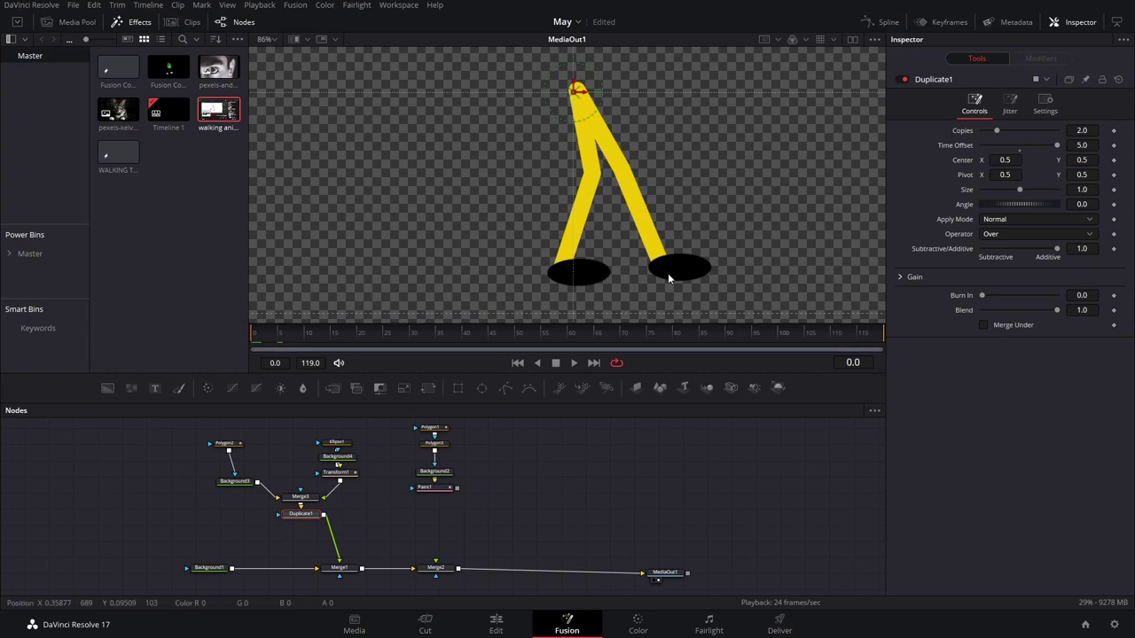
{"action": "left_click_drag", "start_coordinate": [368, 335], "coordinate": [375, 347]}
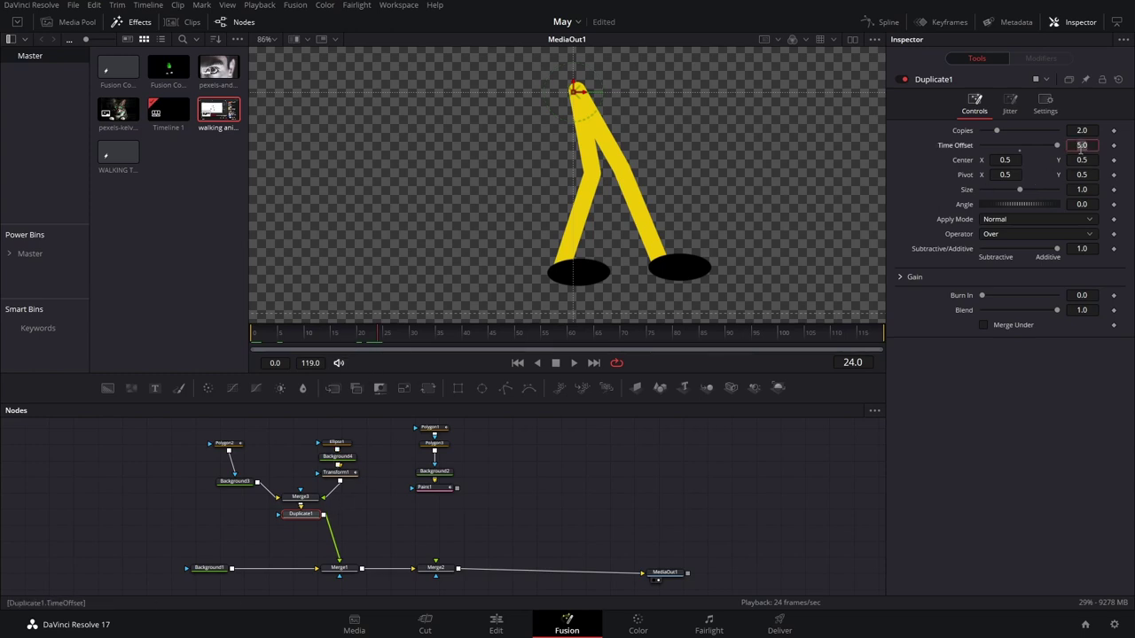
- Set Duplicate1's Time Offset to -12 and play back the two-legged walk
{"action": "type", "text": "-12"}
{"action": "key", "text": "Tab"}
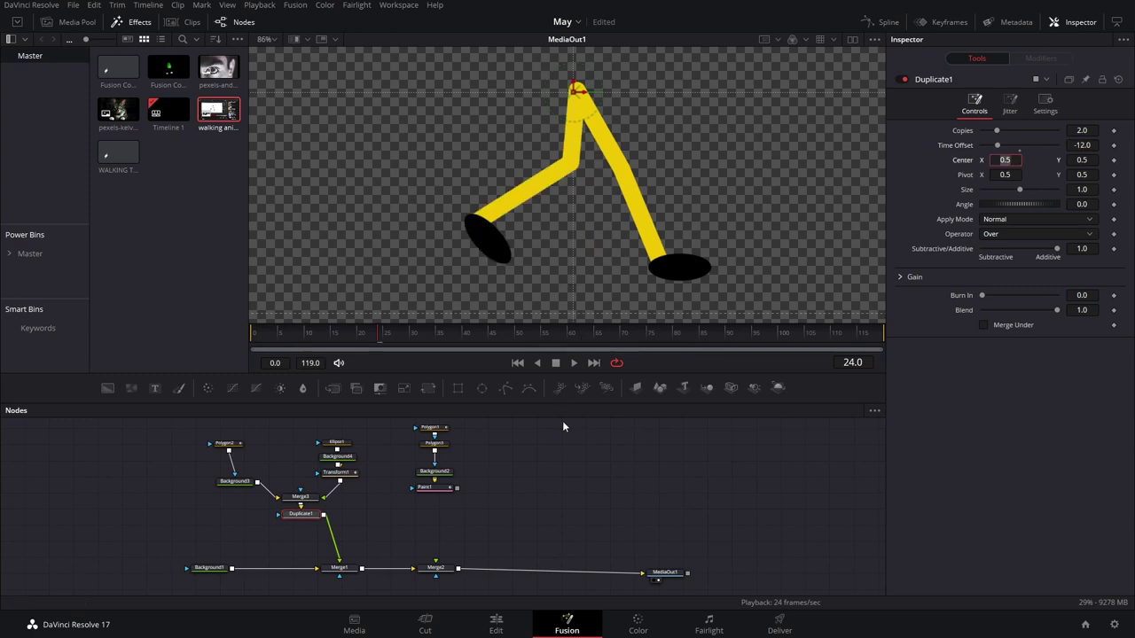
{"action": "key", "text": "space"}
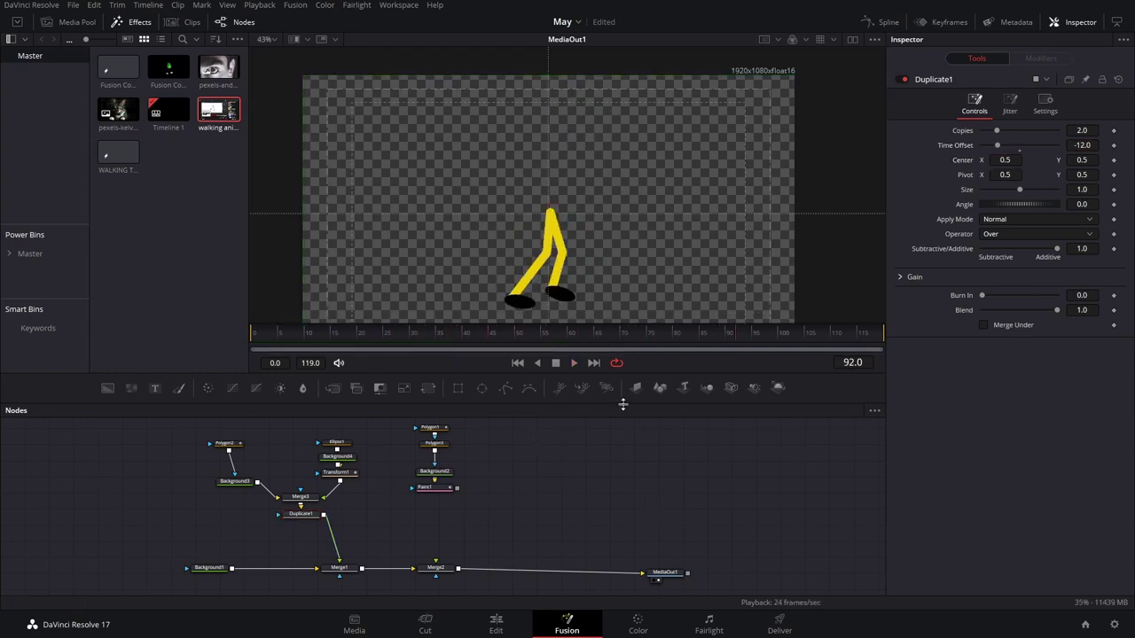
{"action": "key", "text": "space"}
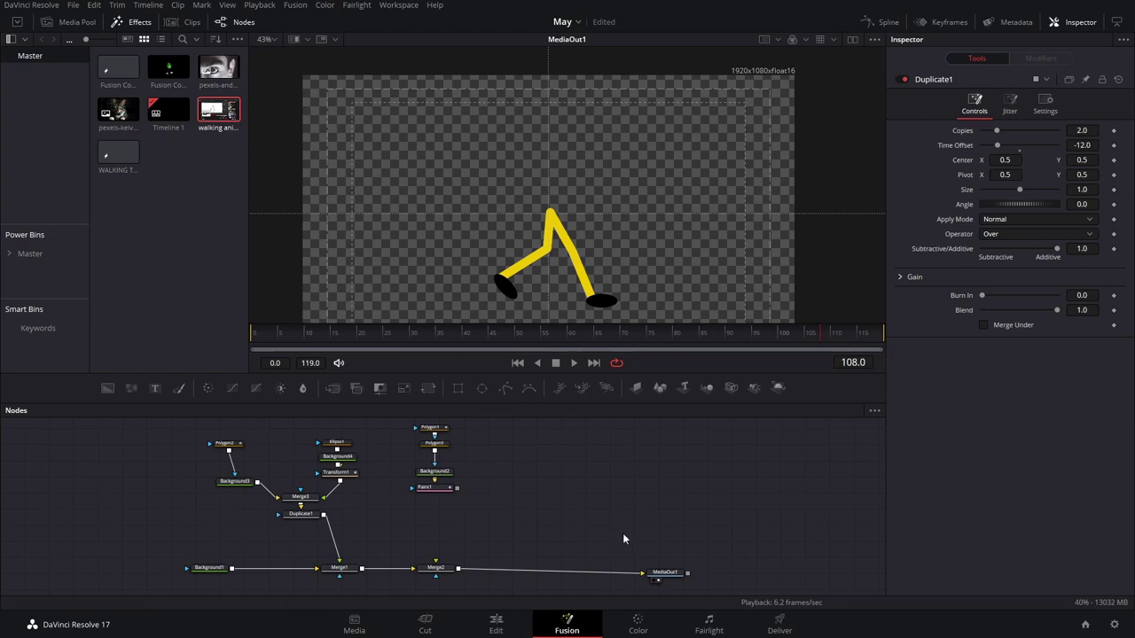
- Move Merge2 closer to MediaOut1 and add an Ellipse mask and a Background node above it
{"action": "left_click_drag", "start_coordinate": [528, 479], "coordinate": [587, 505]}
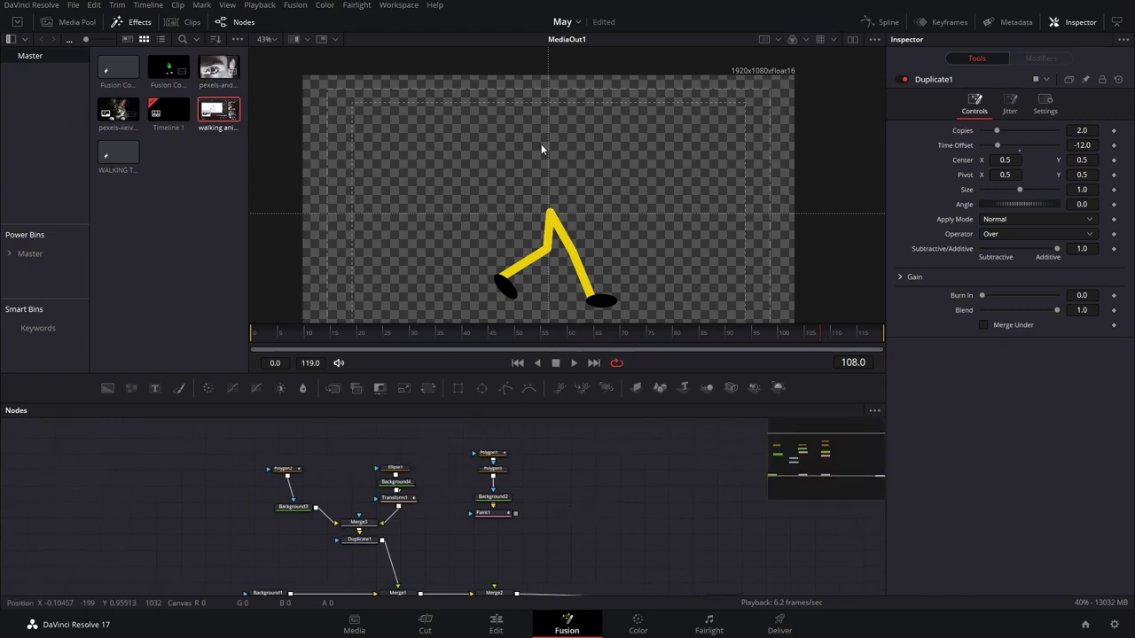
{"action": "left_click_drag", "start_coordinate": [537, 484], "coordinate": [498, 439]}
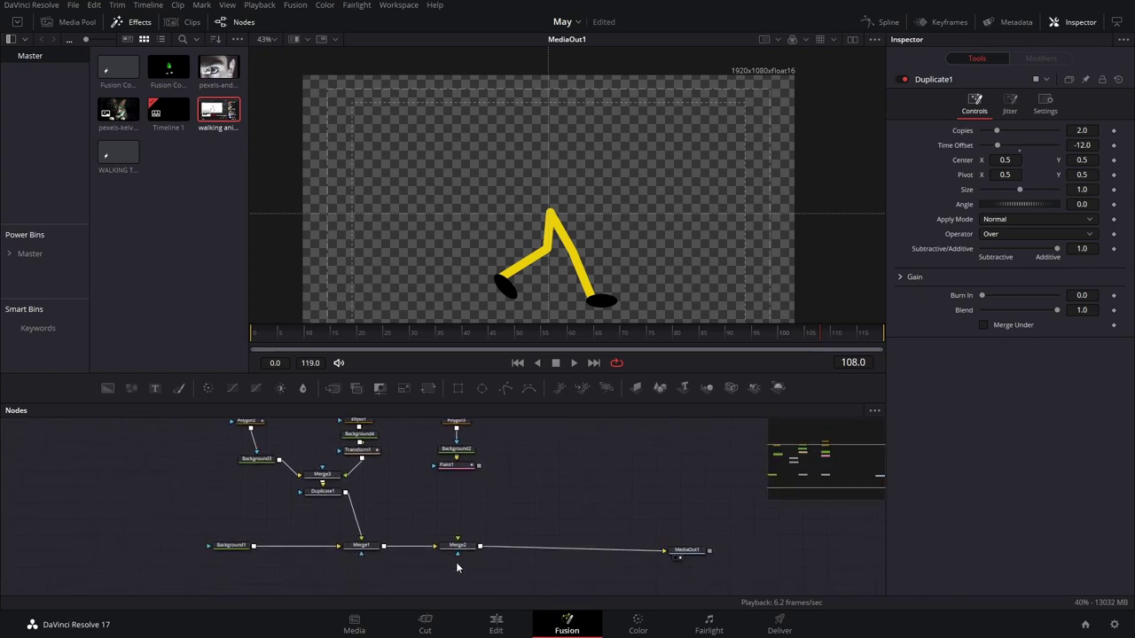
{"action": "left_click_drag", "start_coordinate": [457, 546], "coordinate": [531, 547]}
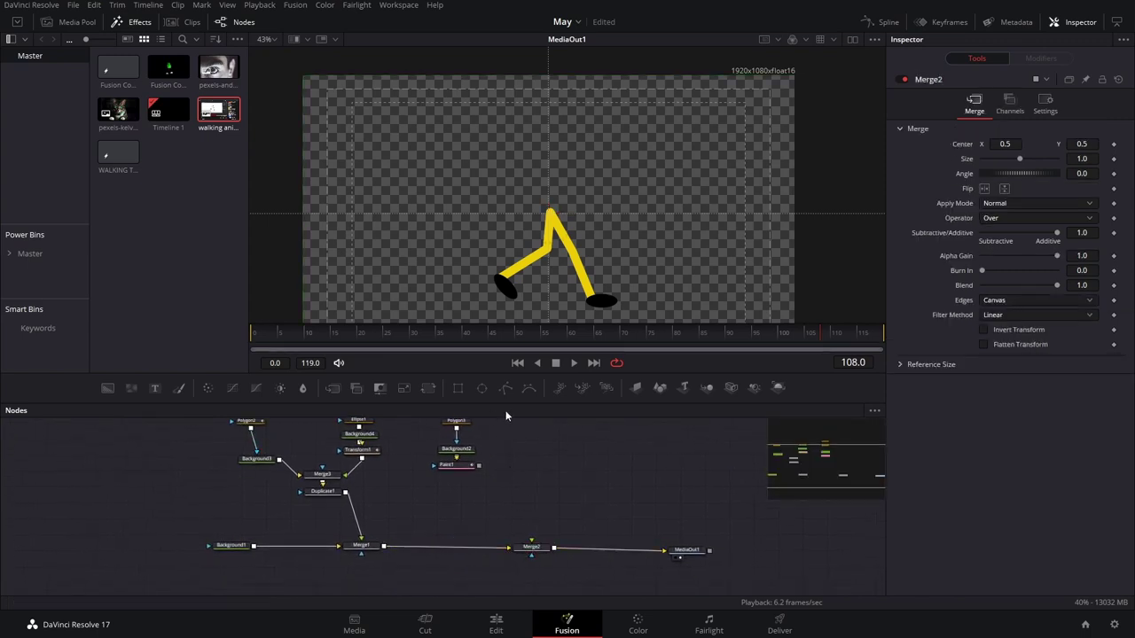
{"action": "left_click", "coordinate": [484, 392]}
{"action": "left_click_drag", "start_coordinate": [525, 515], "coordinate": [529, 478]}
{"action": "left_click", "coordinate": [107, 388]}
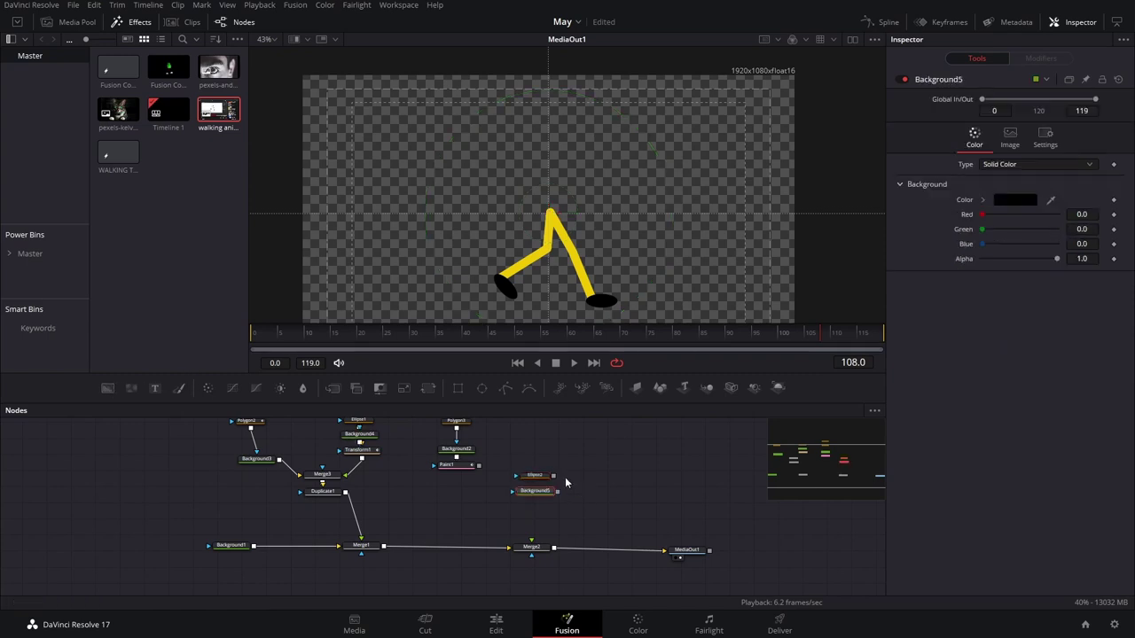
- Mask Background5 with Ellipse2, connect Background5 to Merge2's foreground, and move both nodes farther above Merge2
{"action": "left_click_drag", "start_coordinate": [537, 477], "coordinate": [538, 463]}
{"action": "left_click", "coordinate": [543, 488]}
{"action": "left_click", "coordinate": [535, 463]}
{"action": "left_click_drag", "start_coordinate": [616, 312], "coordinate": [575, 235]}
{"action": "left_click", "coordinate": [550, 494]}
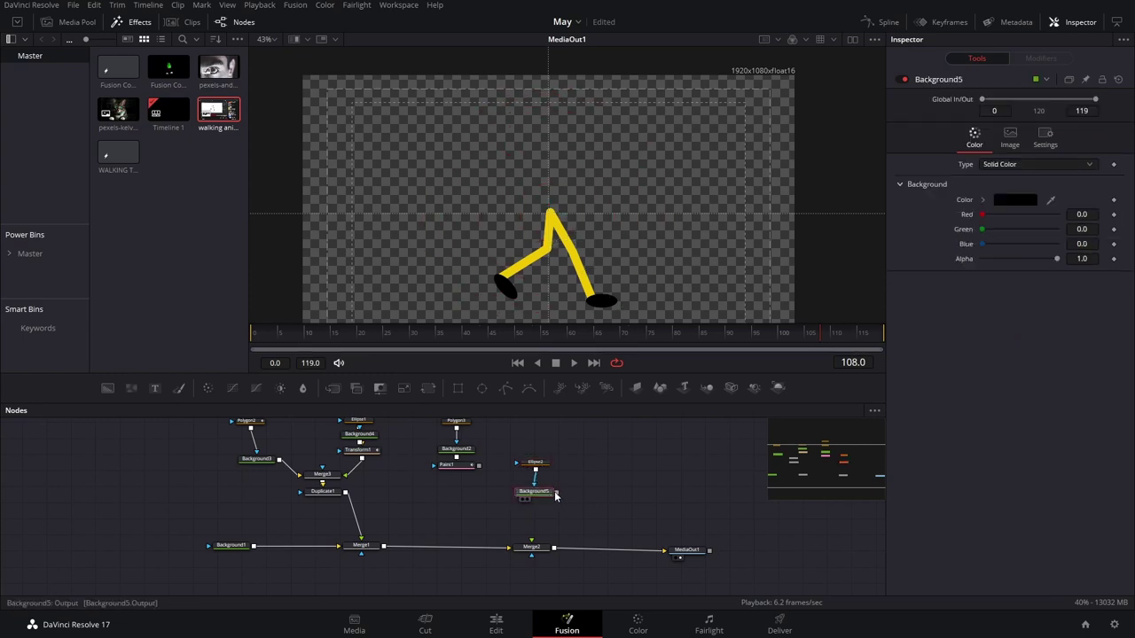
{"action": "left_click_drag", "start_coordinate": [557, 492], "coordinate": [531, 547]}
{"action": "left_click_drag", "start_coordinate": [568, 456], "coordinate": [519, 502]}
{"action": "left_click_drag", "start_coordinate": [545, 495], "coordinate": [545, 461]}
- Add a Transform node after Background5 and shift the black circle to a Center of about X 0.504, Y 0.509
{"action": "left_click", "coordinate": [569, 455]}
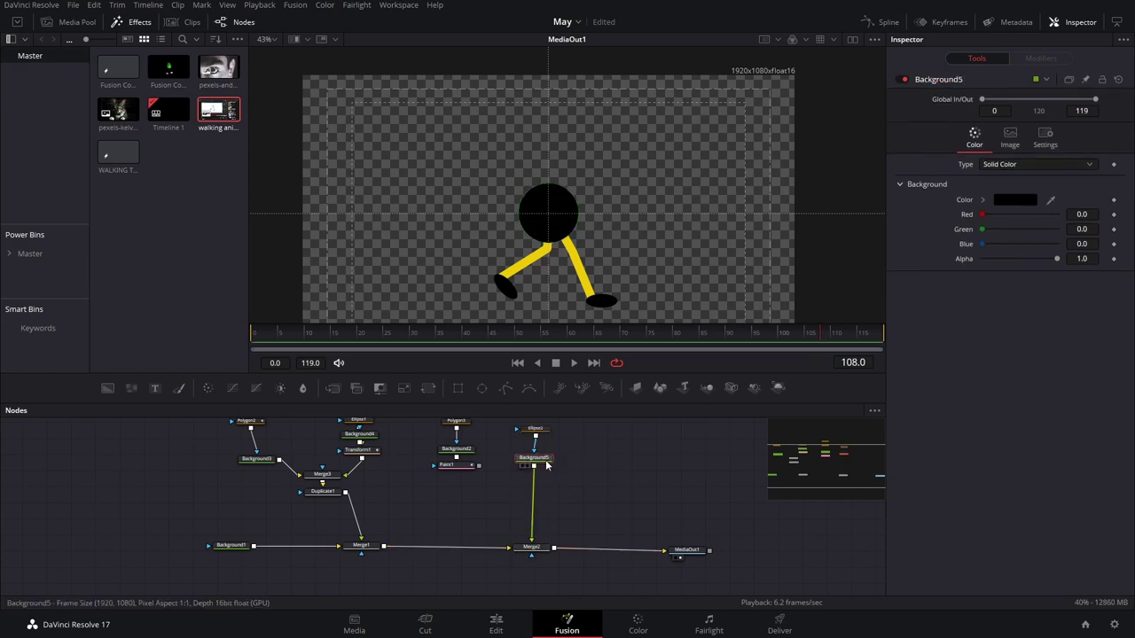
{"action": "key", "text": "shift+space"}
{"action": "type", "text": "transform"}
{"action": "key", "text": "Return"}
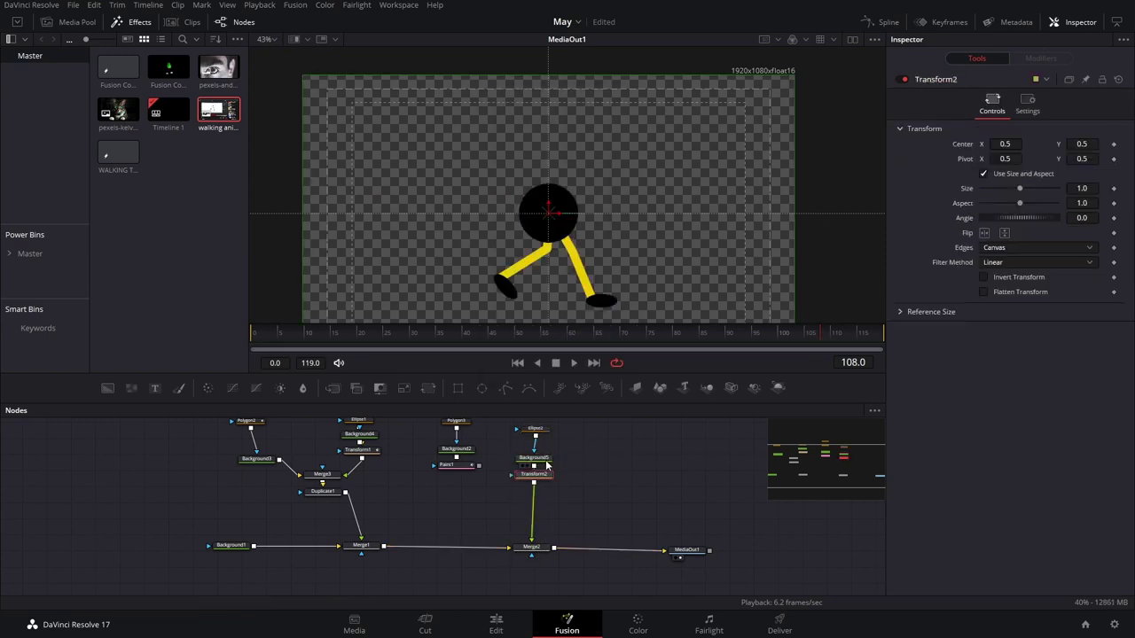
{"action": "scroll", "coordinate": [553, 188], "scroll_direction": "up", "scroll_amount": 5}
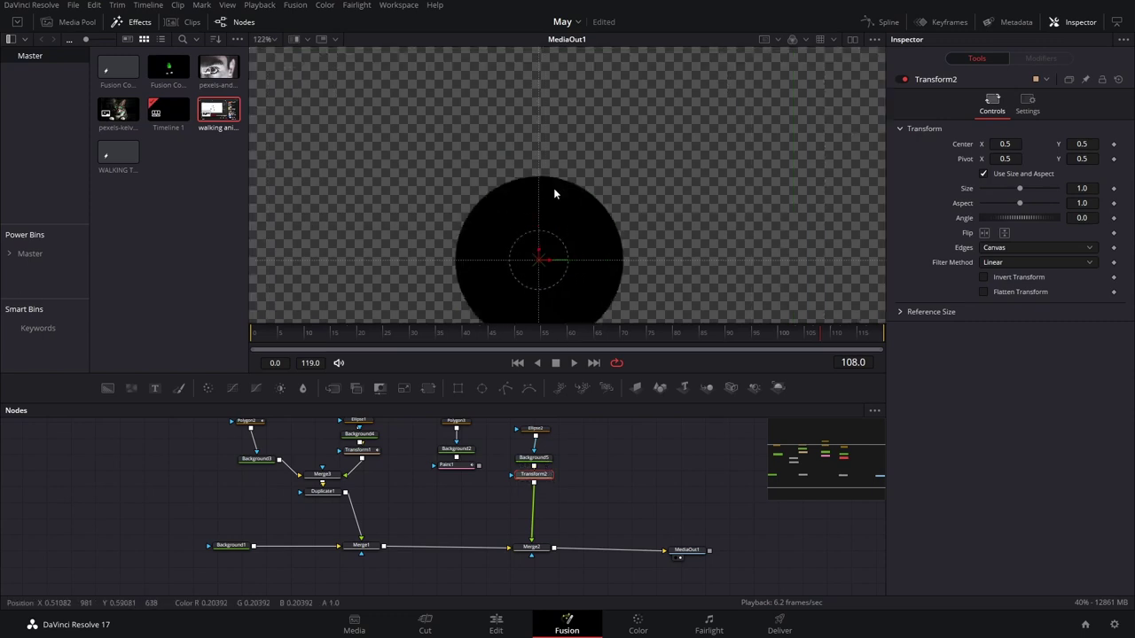
{"action": "left_click_drag", "start_coordinate": [539, 264], "coordinate": [524, 225]}
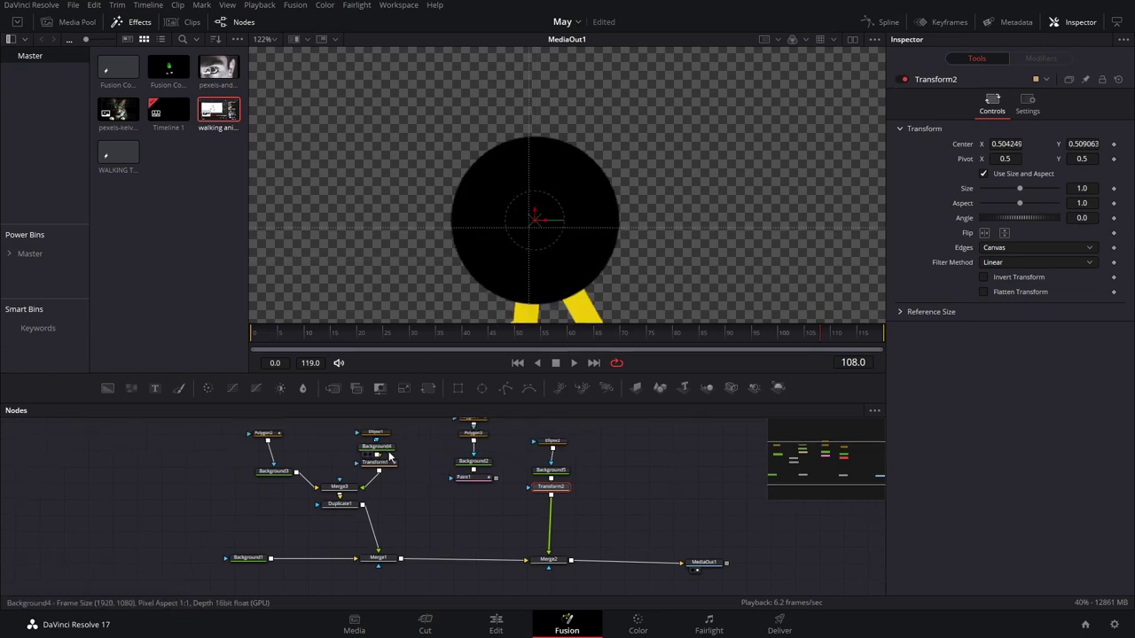
- Check the leg's top point on Polygon2, and raise the circle with Transform2 to a Center of about X 0.511, Y 0.571
{"action": "left_click", "coordinate": [274, 440]}
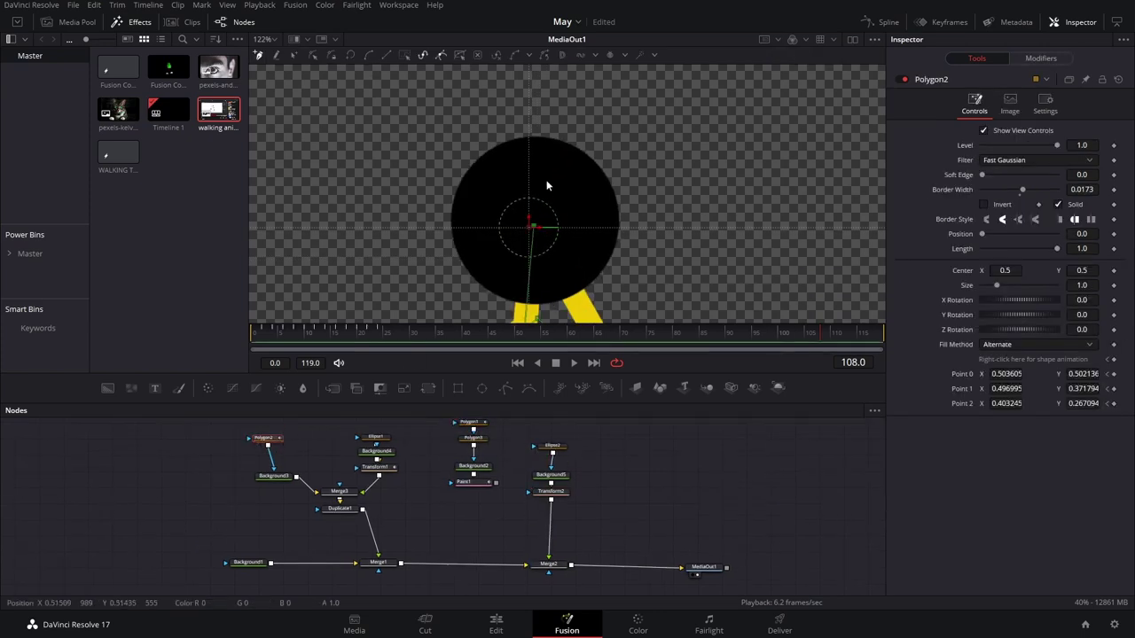
{"action": "scroll", "coordinate": [537, 229], "scroll_direction": "down", "scroll_amount": 3}
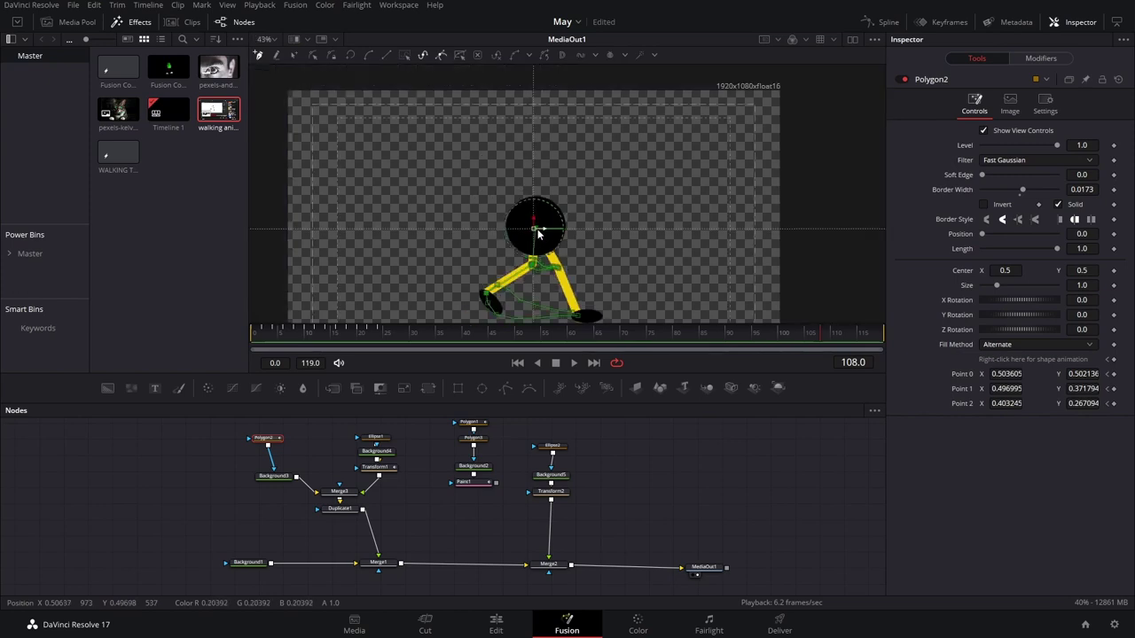
{"action": "scroll", "coordinate": [539, 222], "scroll_direction": "up", "scroll_amount": 2}
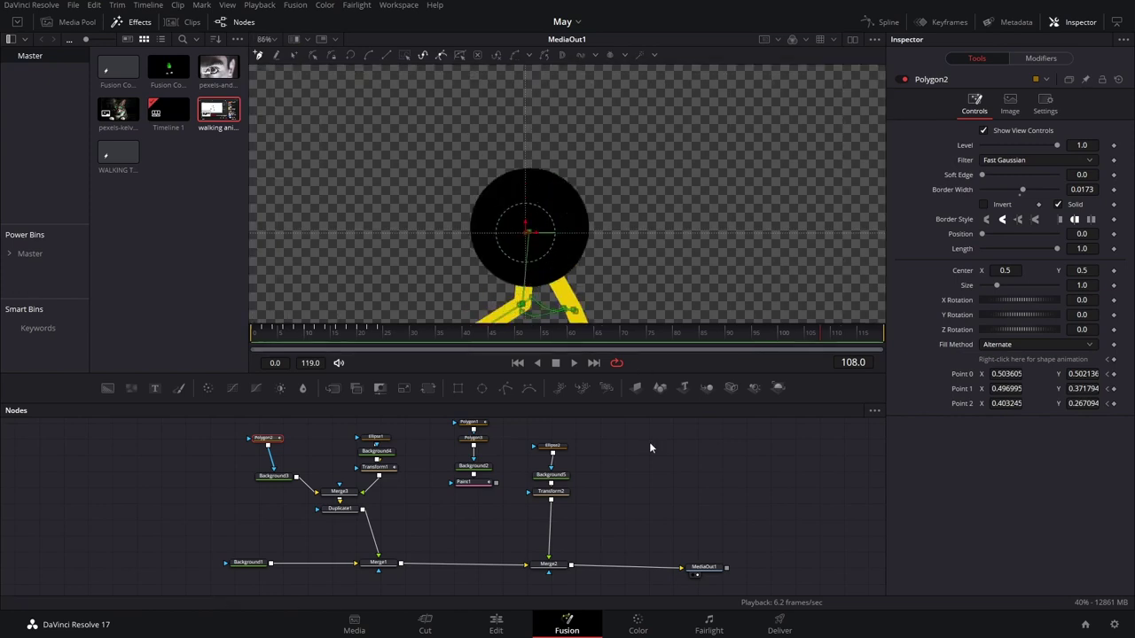
{"action": "left_click", "coordinate": [551, 491]}
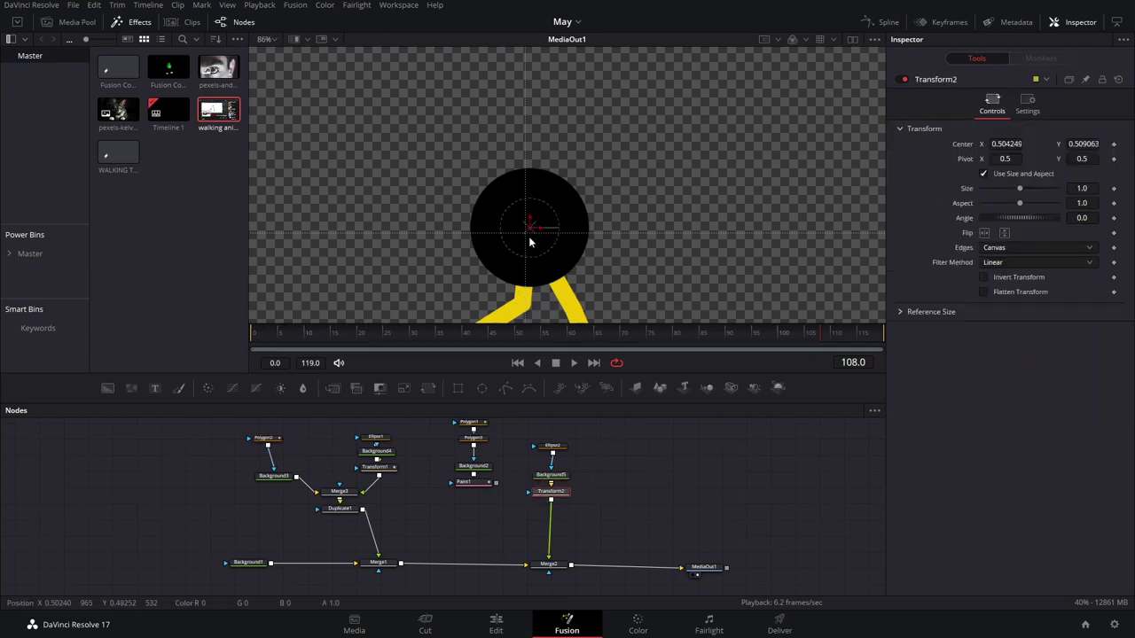
{"action": "scroll", "coordinate": [526, 238], "scroll_direction": "down", "scroll_amount": 3}
{"action": "scroll", "coordinate": [565, 216], "scroll_direction": "up", "scroll_amount": 1}
{"action": "left_click_drag", "start_coordinate": [523, 206], "coordinate": [517, 187]}
{"action": "scroll", "coordinate": [520, 204], "scroll_direction": "up", "scroll_amount": 3}
{"action": "key", "text": "ctrl+z"}
{"action": "scroll", "coordinate": [586, 224], "scroll_direction": "down", "scroll_amount": 2}
- Keyframe Transform2's Center at frame 12
{"action": "left_click", "coordinate": [372, 333]}
{"action": "left_click_drag", "start_coordinate": [374, 351], "coordinate": [318, 350]}
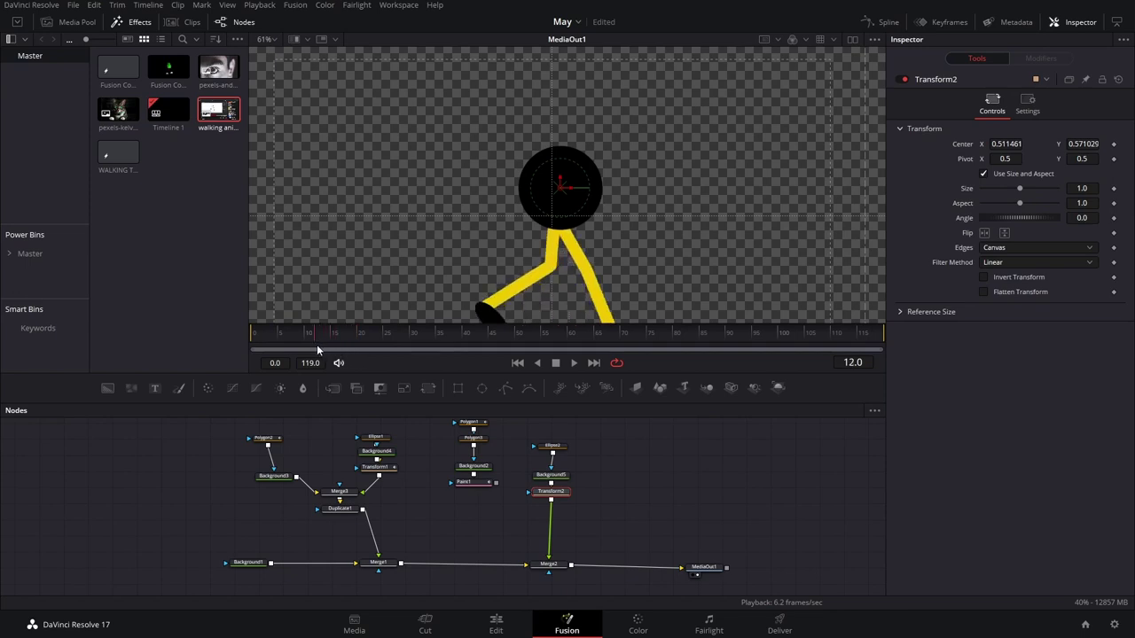
{"action": "left_click", "coordinate": [1114, 144]}
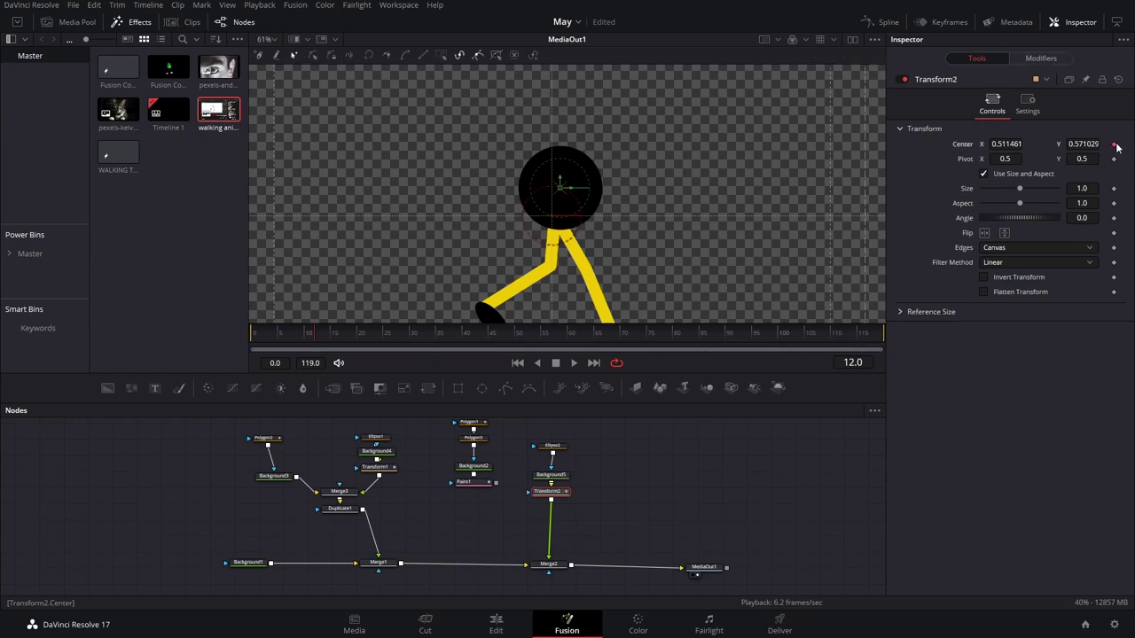
- Lower the circle at frame 16 by setting Transform2's Center Y to about 0.558
{"action": "key", "text": "Right"}
{"action": "key", "text": "Right"}
{"action": "key", "text": "Right"}
{"action": "key", "text": "Right"}
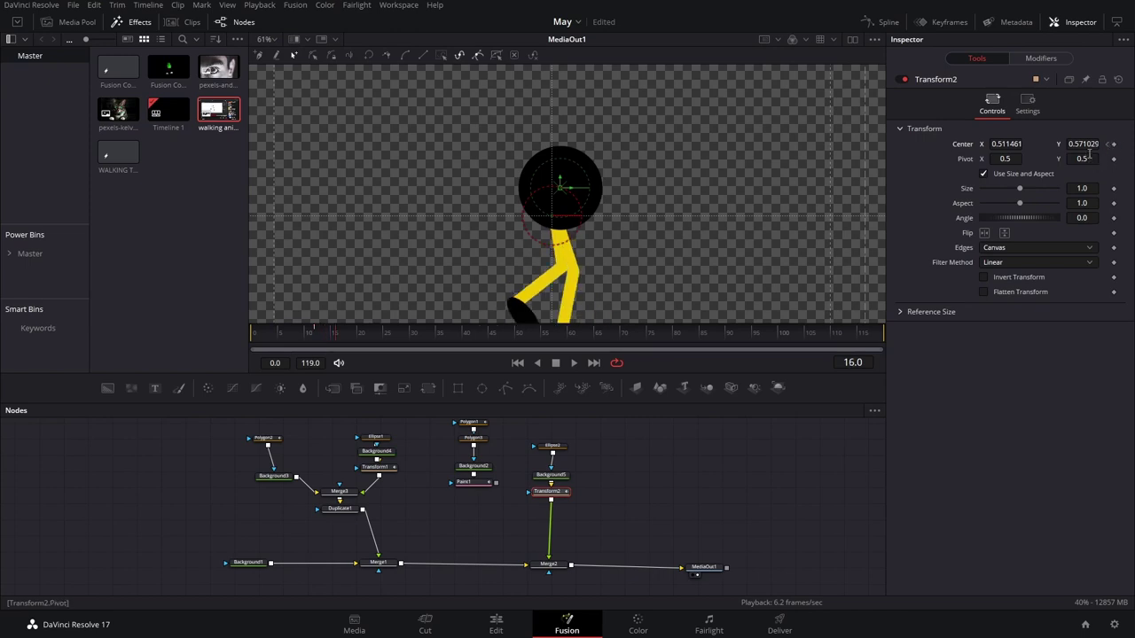
{"action": "left_click_drag", "start_coordinate": [1088, 147], "coordinate": [1077, 147]}
- Raise the circle again at frame 20 through Transform2's Center Y, and scrub from frame 12 to review the bounce
{"action": "key", "text": "Right"}
{"action": "key", "text": "Right"}
{"action": "key", "text": "Right"}
{"action": "key", "text": "Right"}
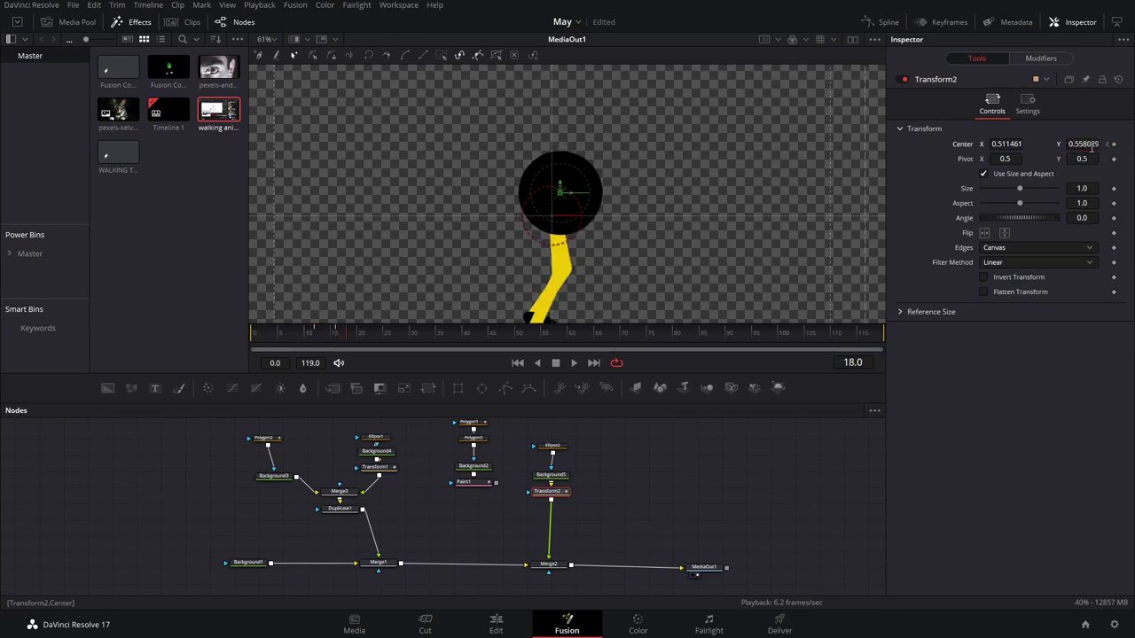
{"action": "key", "text": "Right"}
{"action": "key", "text": "Left"}
{"action": "key", "text": "Right"}
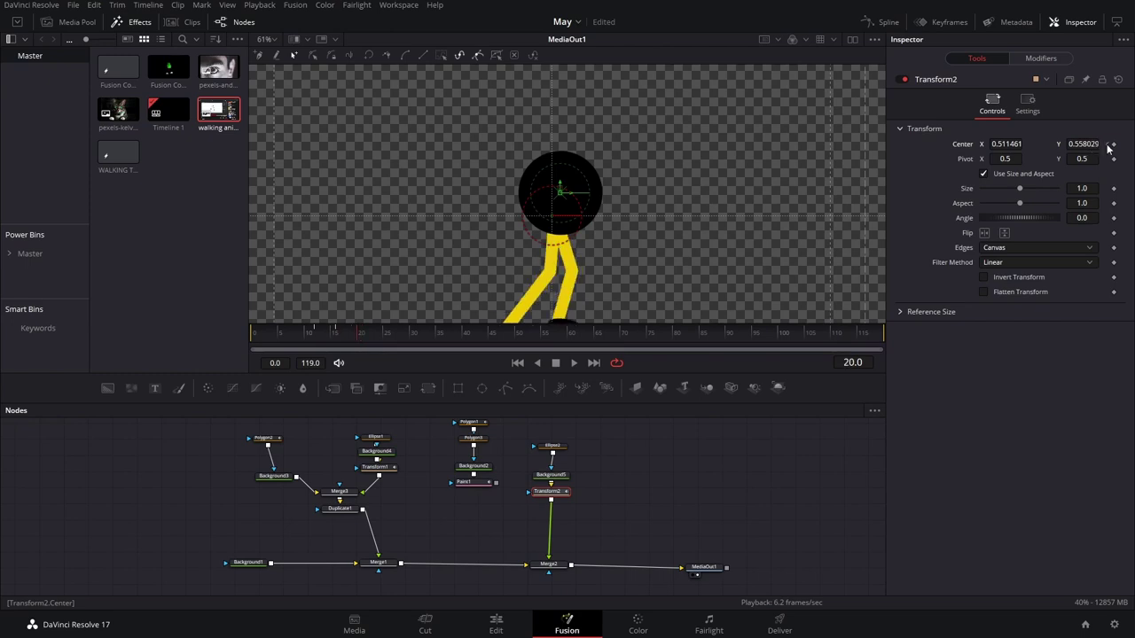
{"action": "left_click_drag", "start_coordinate": [1075, 147], "coordinate": [1088, 148]}
{"action": "left_click", "coordinate": [315, 336]}
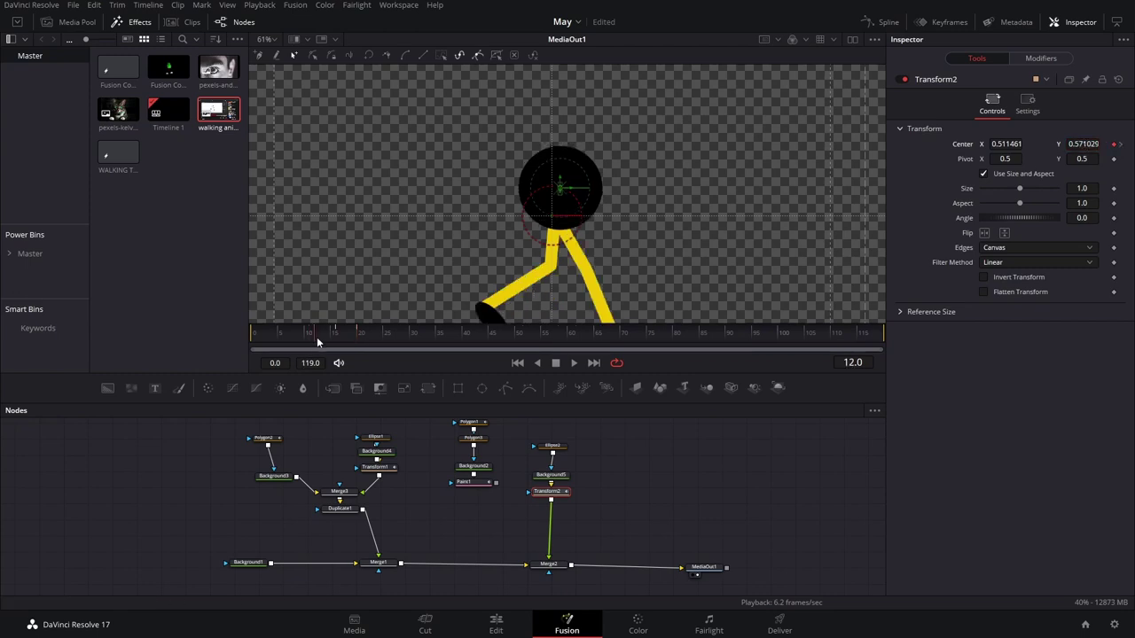
{"action": "left_click_drag", "start_coordinate": [317, 336], "coordinate": [358, 341]}
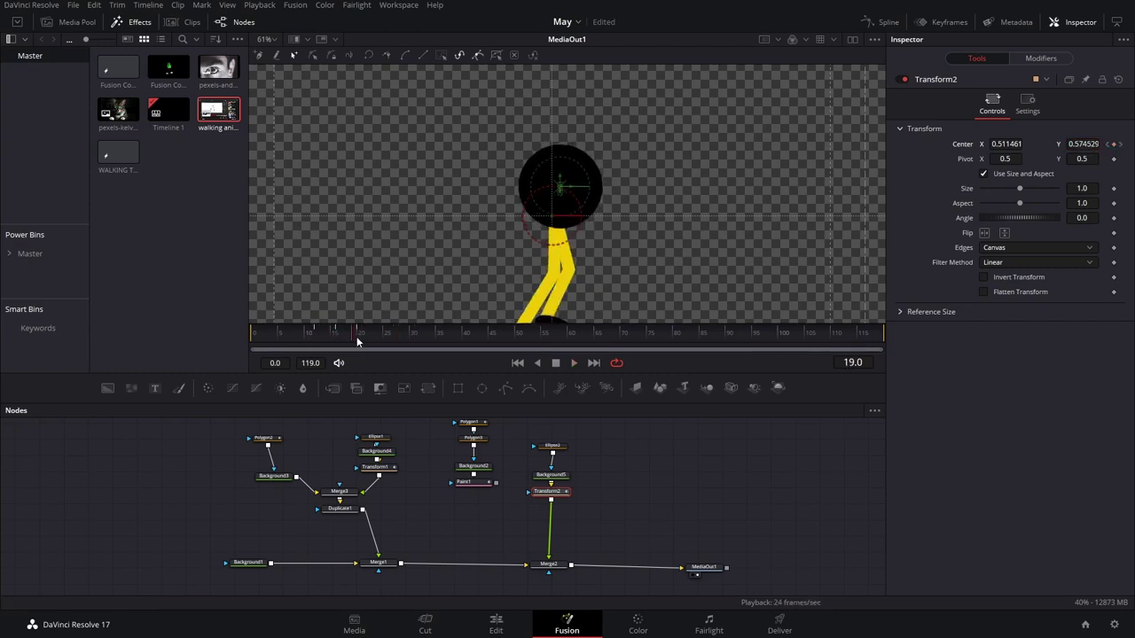
- Loop the Displacement keyframes of Transform2's Center in the Spline editor and play back the bounce
{"action": "left_click", "coordinate": [889, 21]}
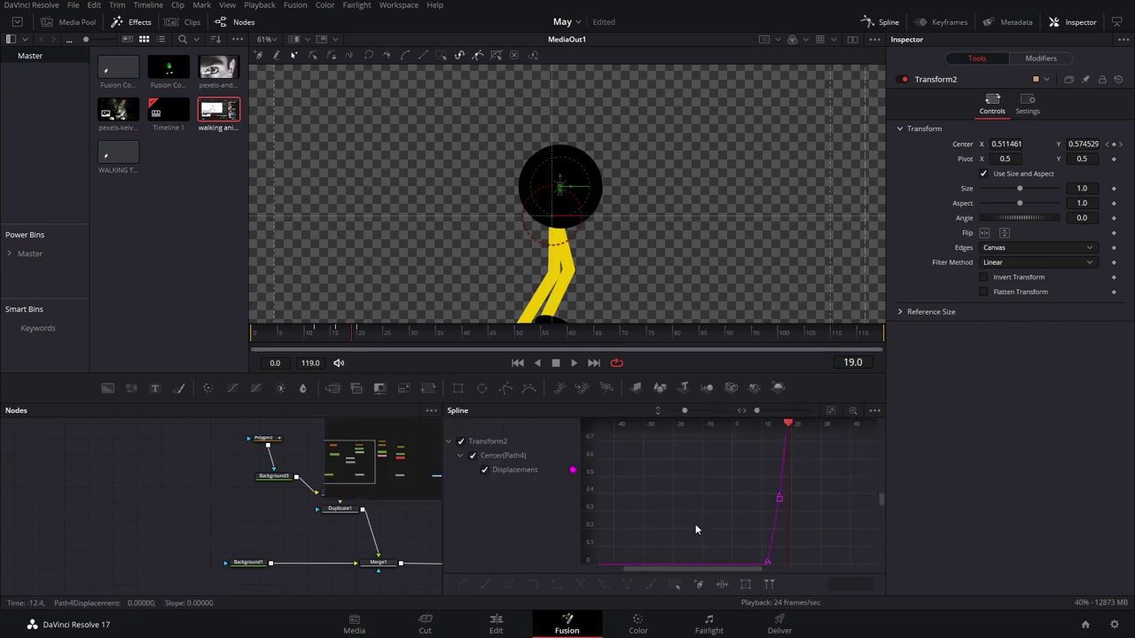
{"action": "left_click", "coordinate": [604, 585]}
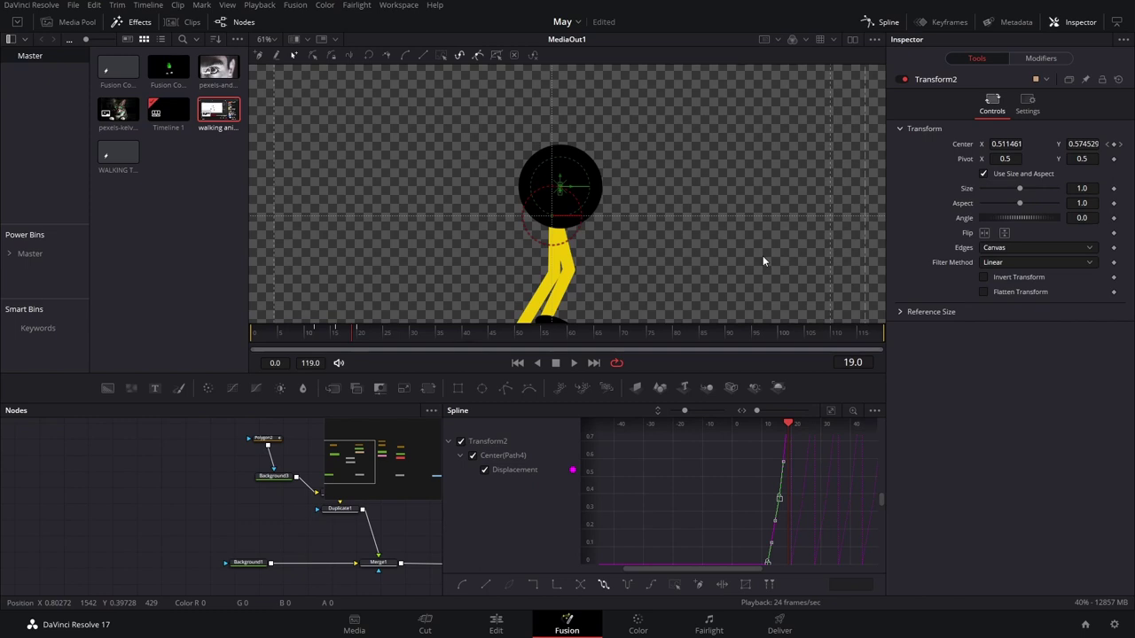
{"action": "key", "text": "space"}
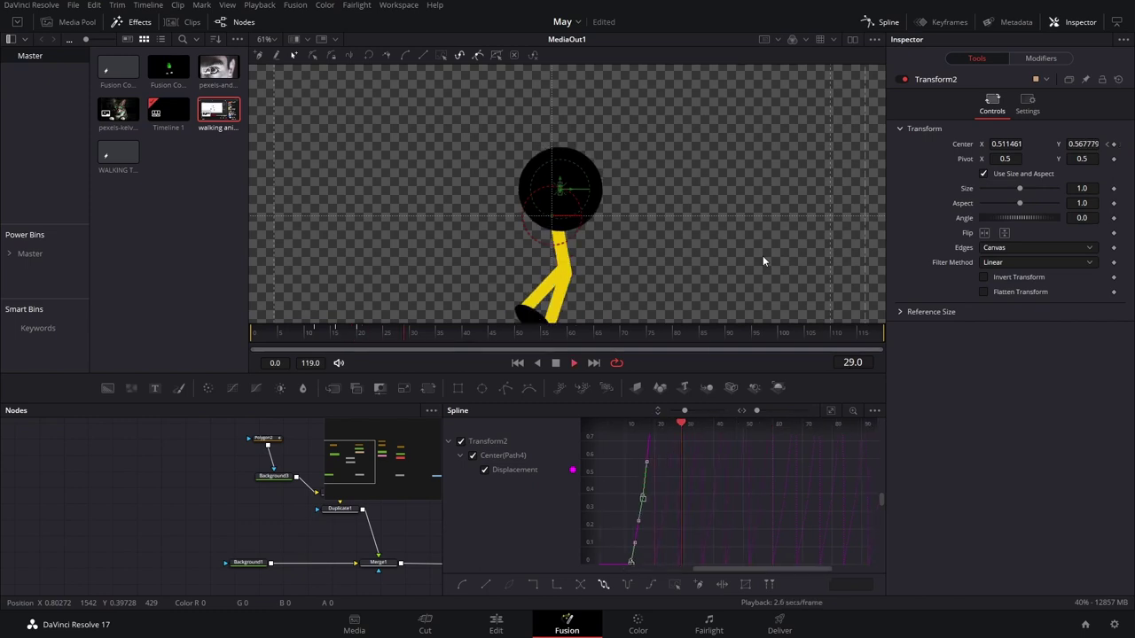
- Remove the frame 20 Displacement keyframe of Transform2's Center and move the frame 16 keyframe to frame 24
{"action": "key", "text": "space"}
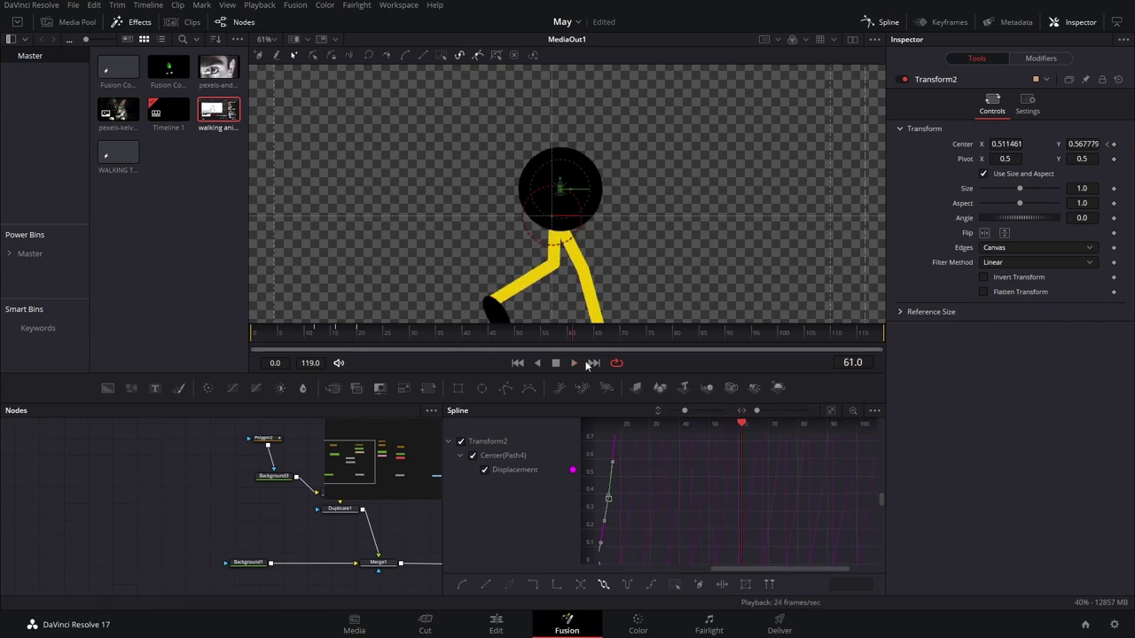
{"action": "left_click", "coordinate": [350, 334]}
{"action": "left_click", "coordinate": [638, 490]}
{"action": "scroll", "coordinate": [638, 491], "scroll_direction": "up", "scroll_amount": 1}
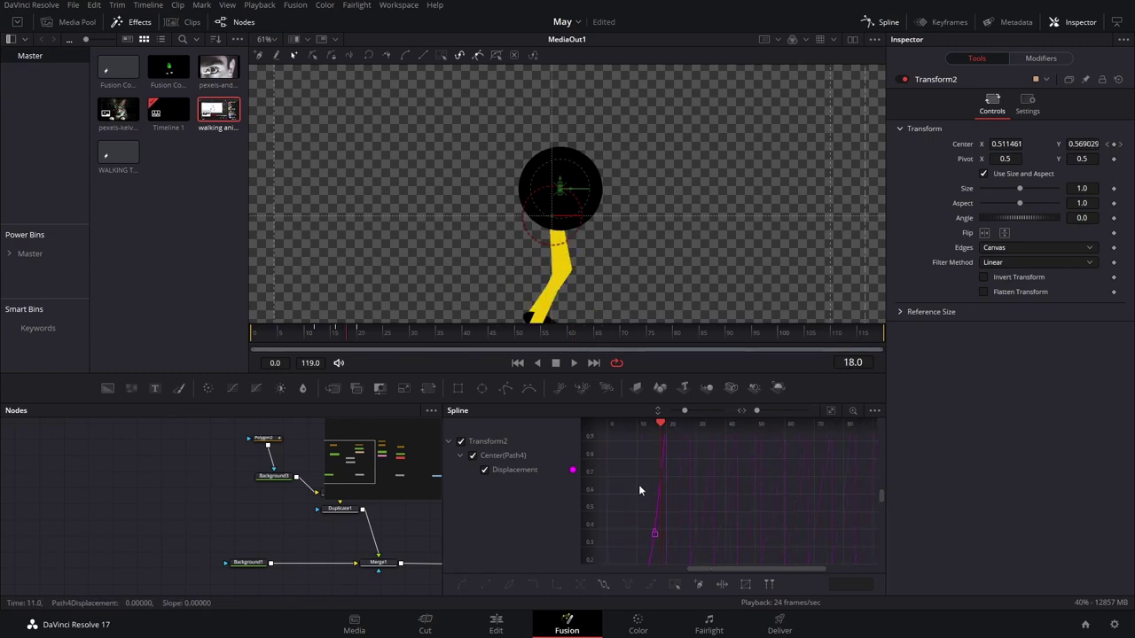
{"action": "scroll", "coordinate": [652, 463], "scroll_direction": "down", "scroll_amount": 2}
{"action": "mouse_move", "coordinate": [658, 451]}
{"action": "left_mouse_down"}
{"action": "mouse_move", "coordinate": [668, 449]}
{"action": "mouse_move", "coordinate": [649, 445]}
{"action": "left_mouse_up"}
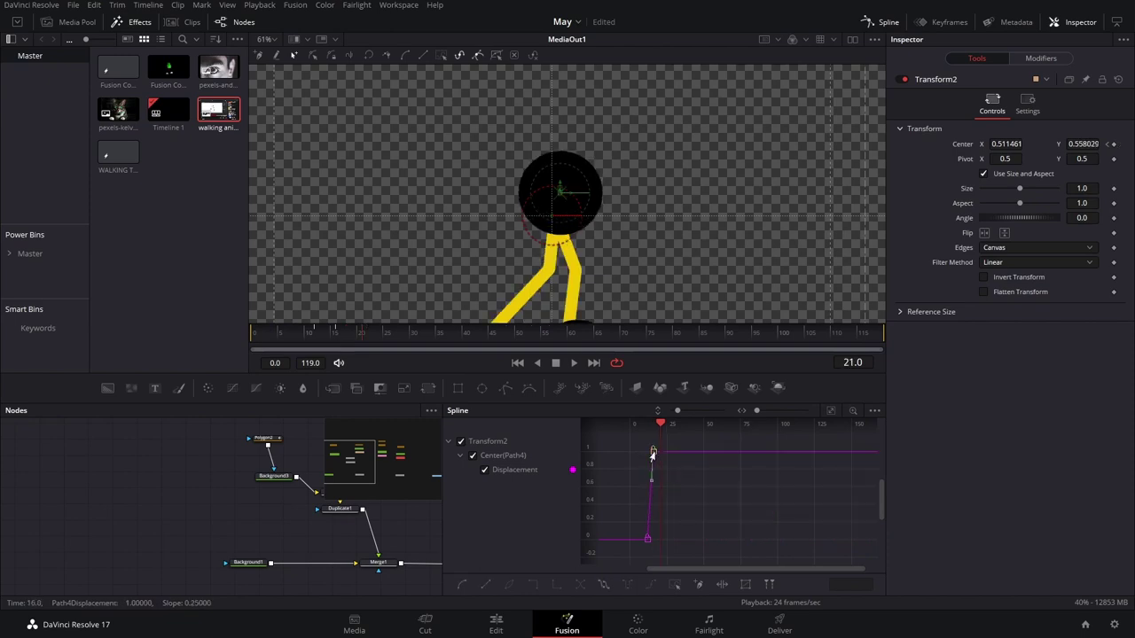
{"action": "left_click_drag", "start_coordinate": [661, 455], "coordinate": [664, 454]}
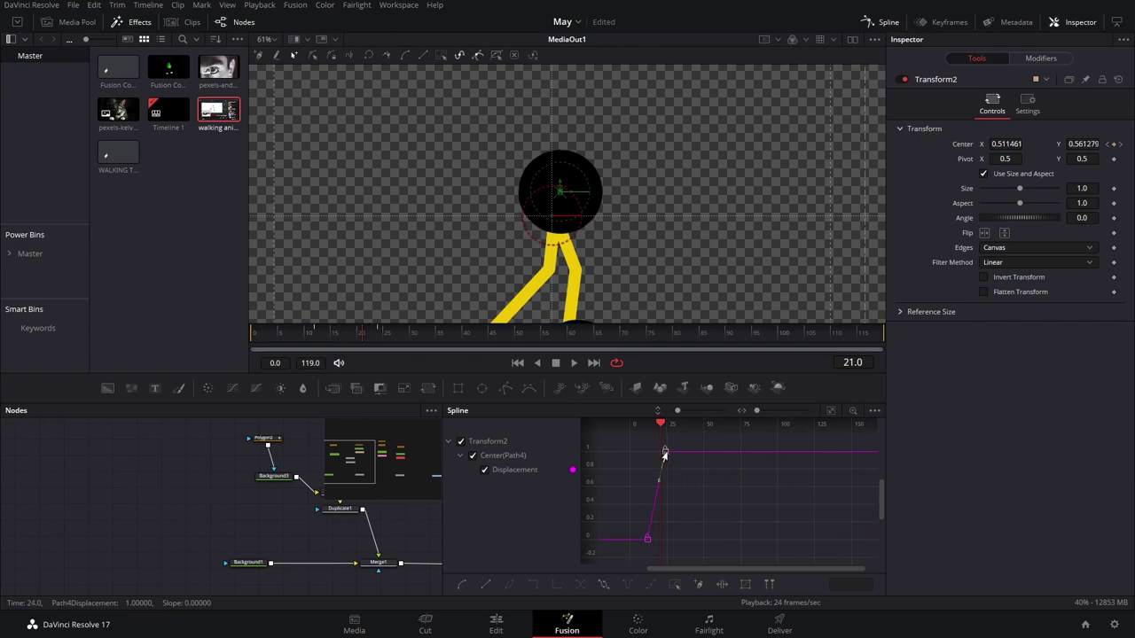
- Set all Displacement keyframes of Transform2's Center to repeat in ping-pong mode and play back the bounce
{"action": "key", "text": "space"}
{"action": "left_click", "coordinate": [321, 335]}
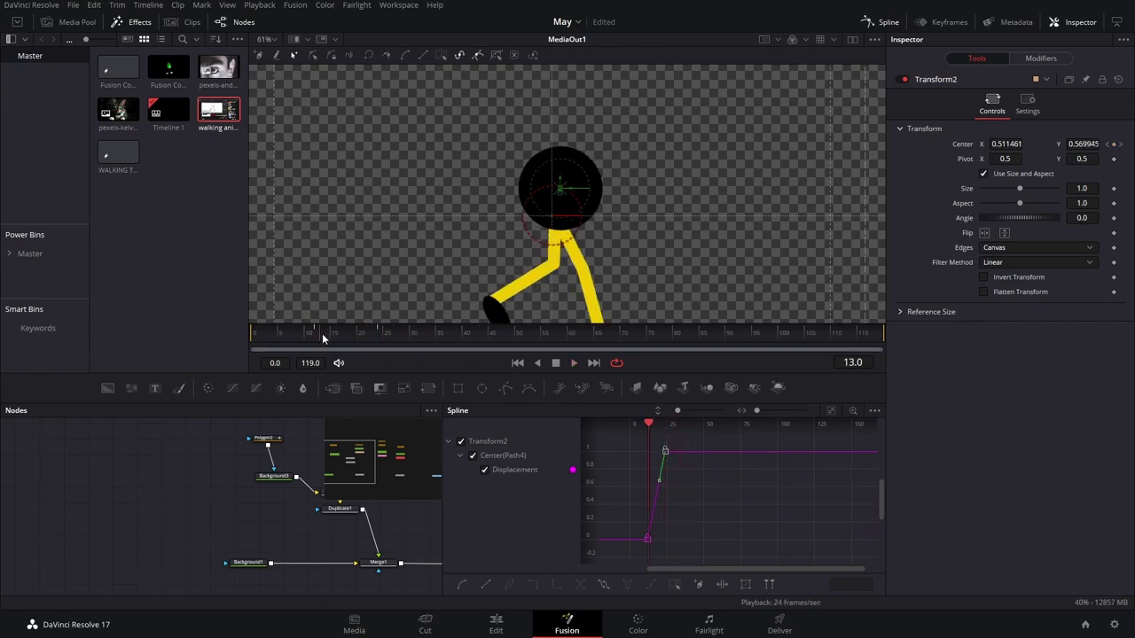
{"action": "key", "text": "ctrl+a"}
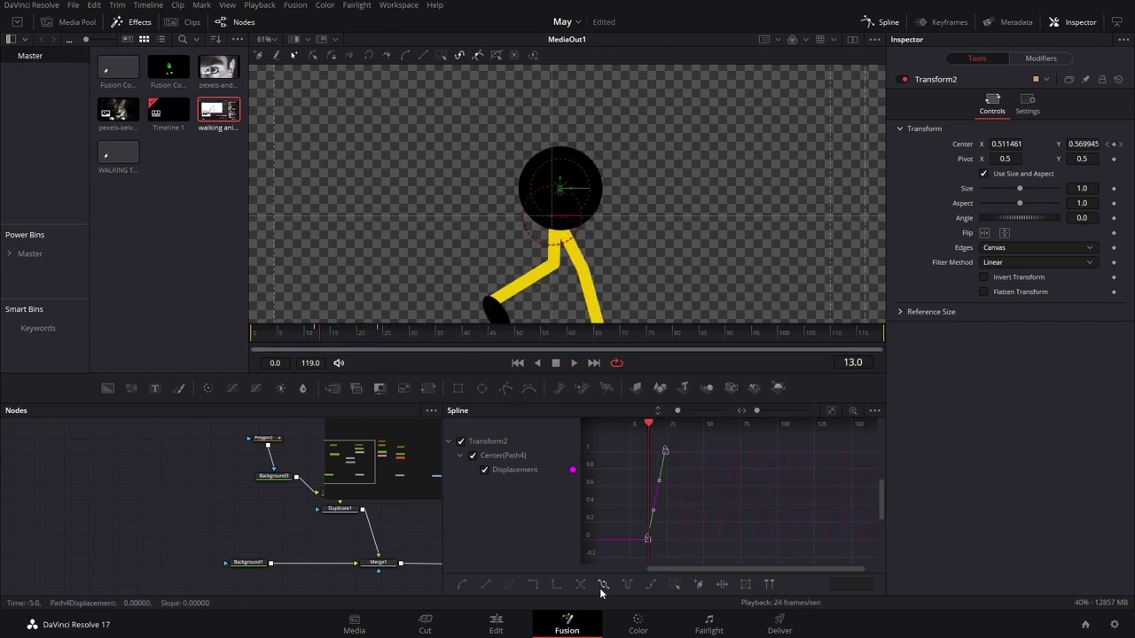
{"action": "key", "text": "space"}
{"action": "left_click", "coordinate": [626, 584]}
{"action": "key", "text": "space"}
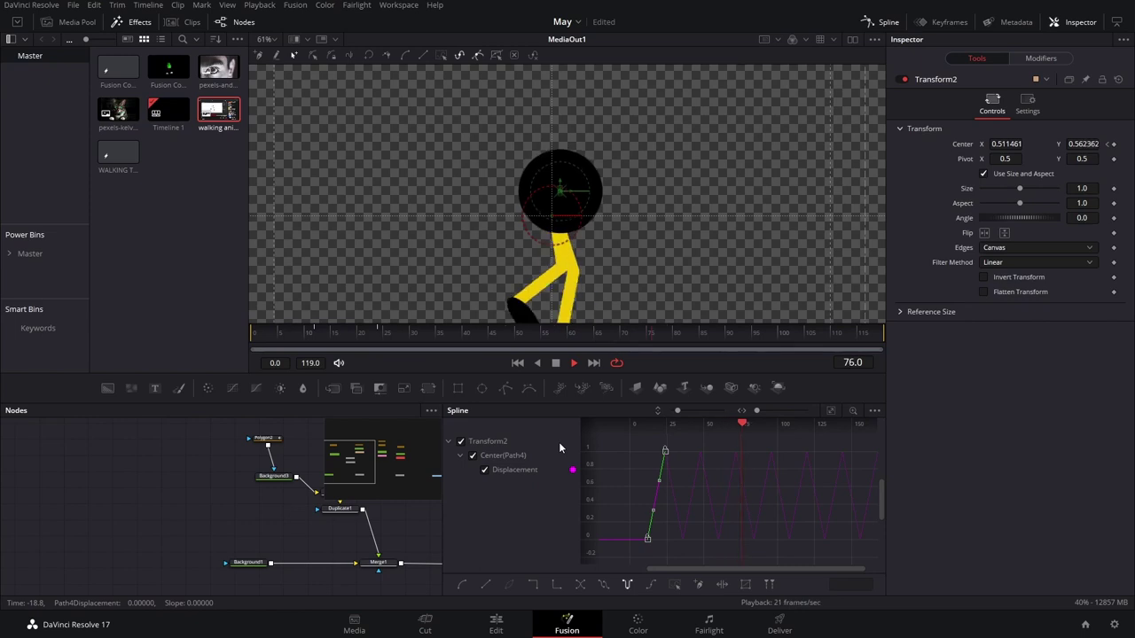
- Close the Spline editor and watch the legs and body move together in the viewer
{"action": "left_click", "coordinate": [882, 21]}
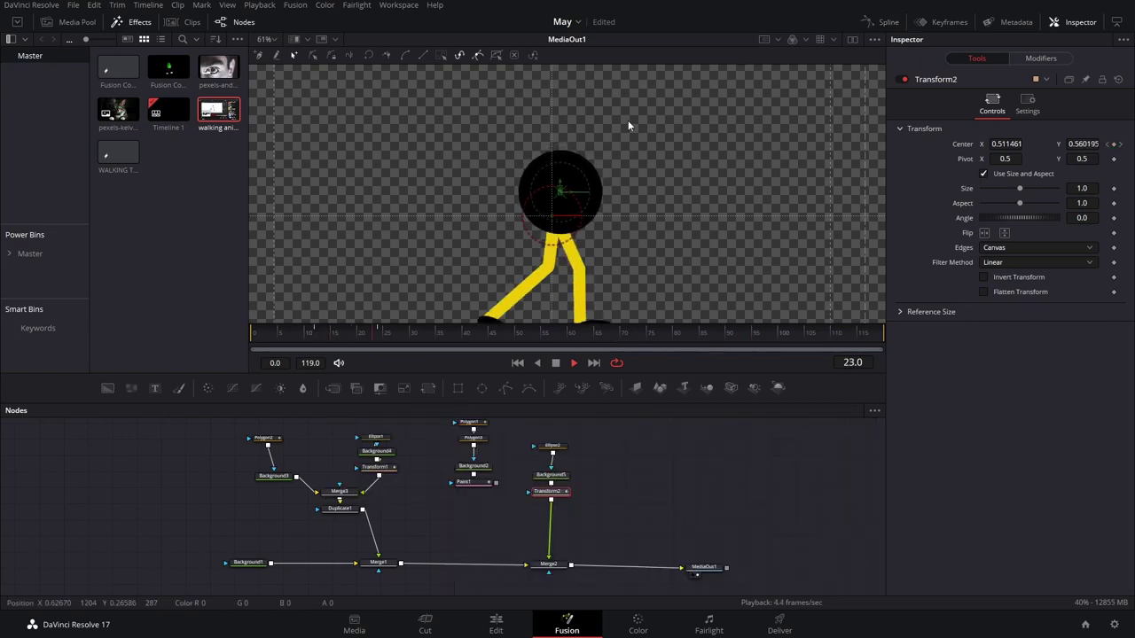
{"action": "scroll", "coordinate": [733, 131], "scroll_direction": "down", "scroll_amount": 3}
{"action": "scroll", "coordinate": [759, 139], "scroll_direction": "up", "scroll_amount": 3}
{"action": "key", "text": "space"}
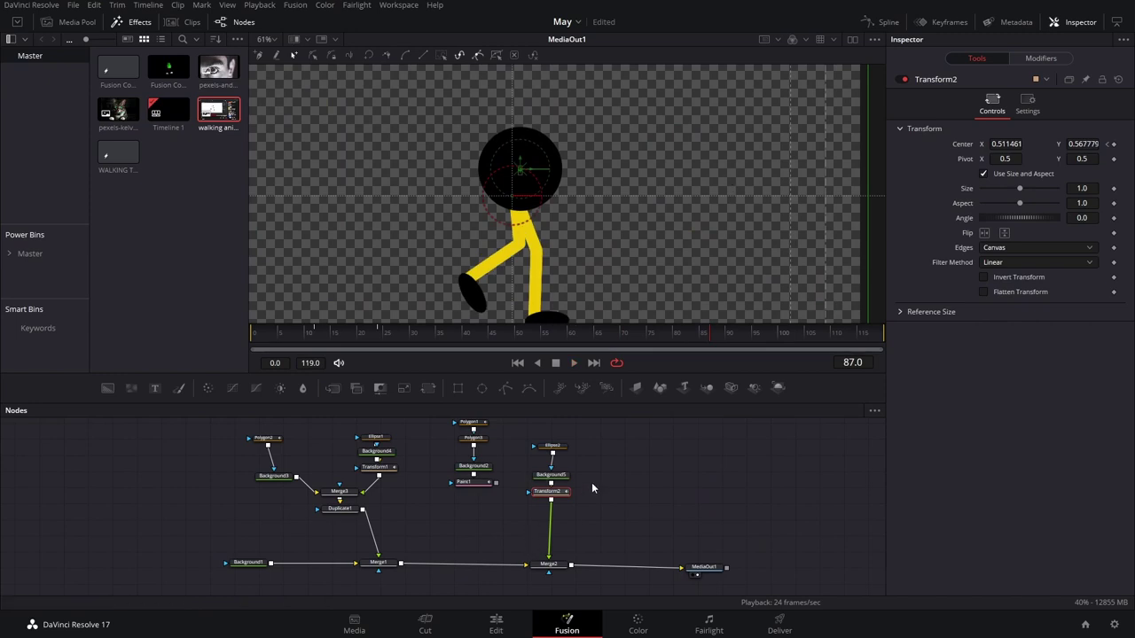
- Change the circle's Background5 color to bright green, about 0.478 red, 0.933 green and 0.051 blue
{"action": "scroll", "coordinate": [585, 486], "scroll_direction": "down", "scroll_amount": 2}
{"action": "scroll", "coordinate": [606, 503], "scroll_direction": "up", "scroll_amount": 3}
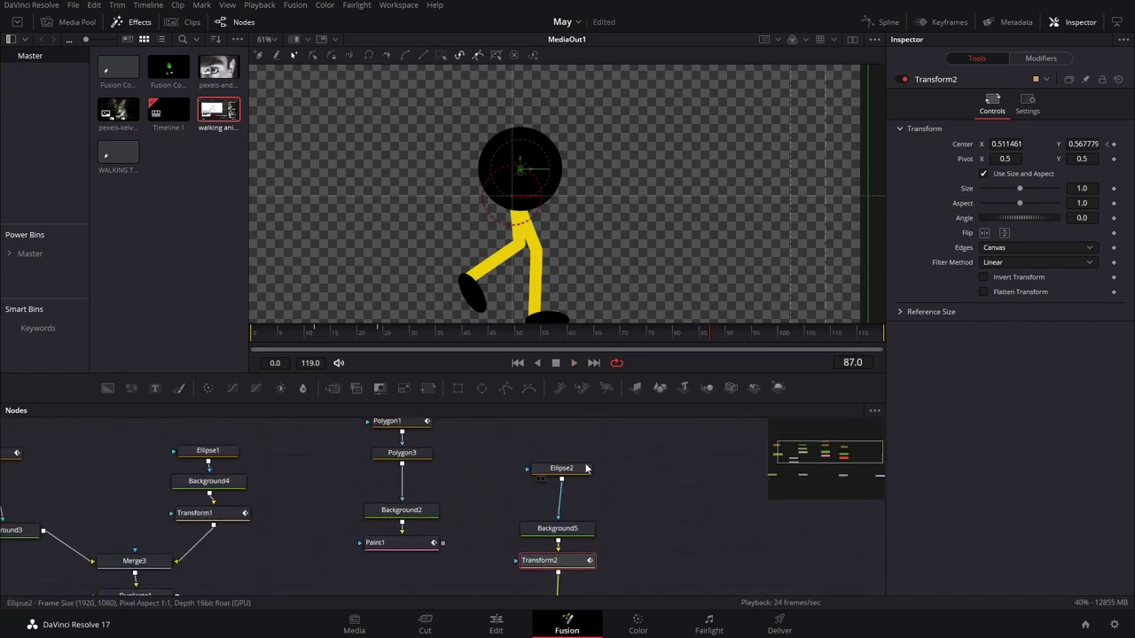
{"action": "left_click", "coordinate": [567, 468]}
{"action": "left_click_drag", "start_coordinate": [556, 528], "coordinate": [551, 498]}
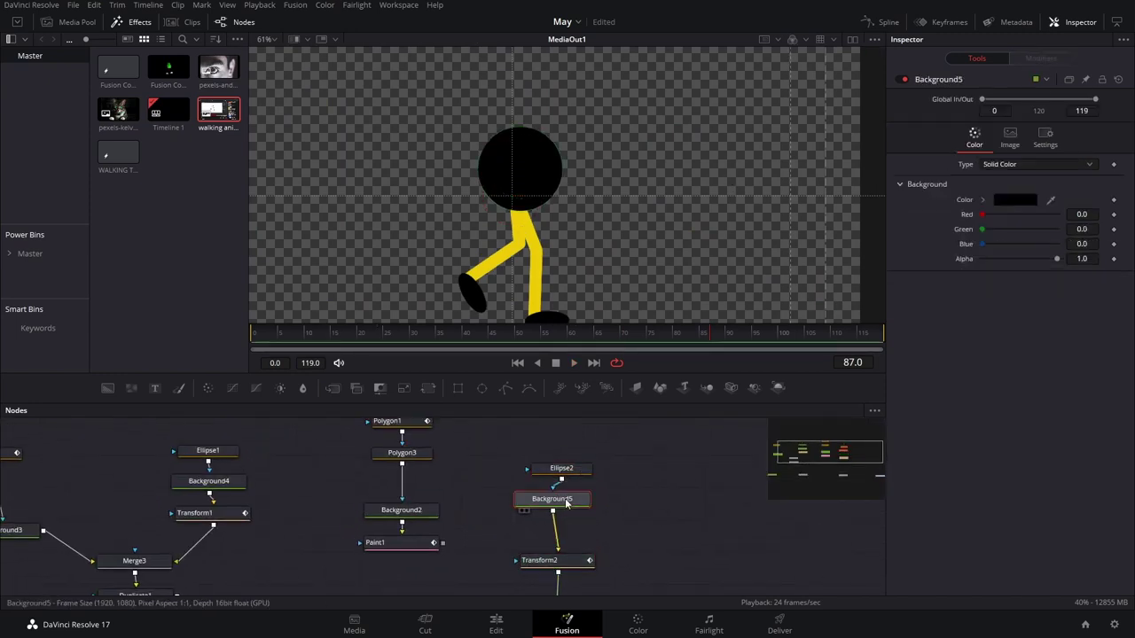
{"action": "left_click", "coordinate": [1011, 200]}
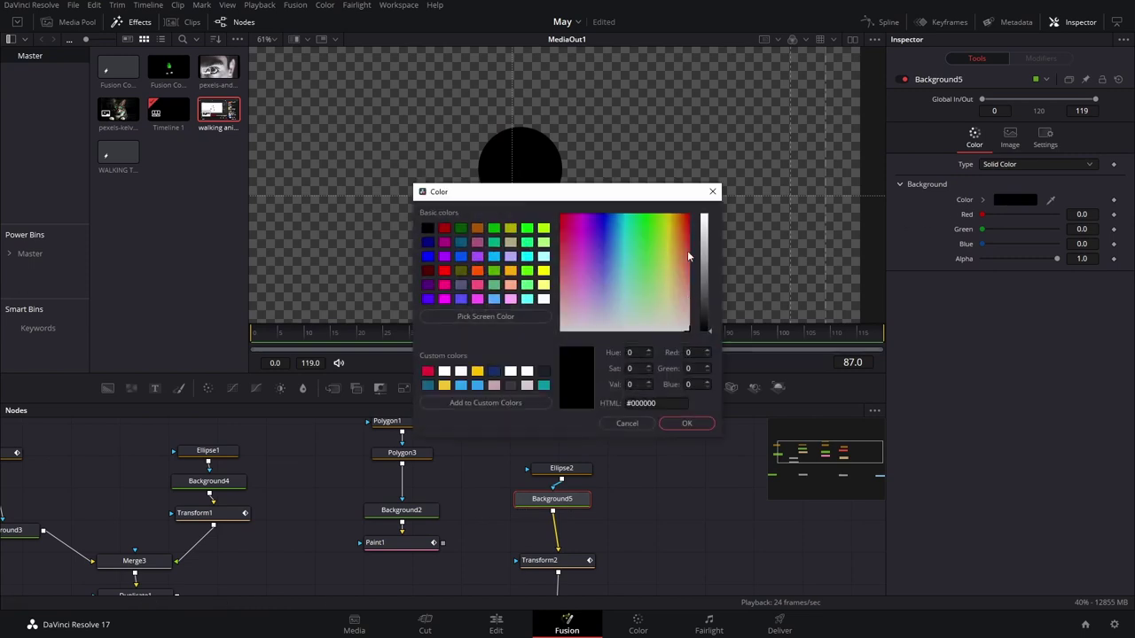
{"action": "left_click_drag", "start_coordinate": [679, 262], "coordinate": [656, 219]}
{"action": "left_click_drag", "start_coordinate": [713, 246], "coordinate": [707, 228]}
{"action": "left_click", "coordinate": [681, 427]}
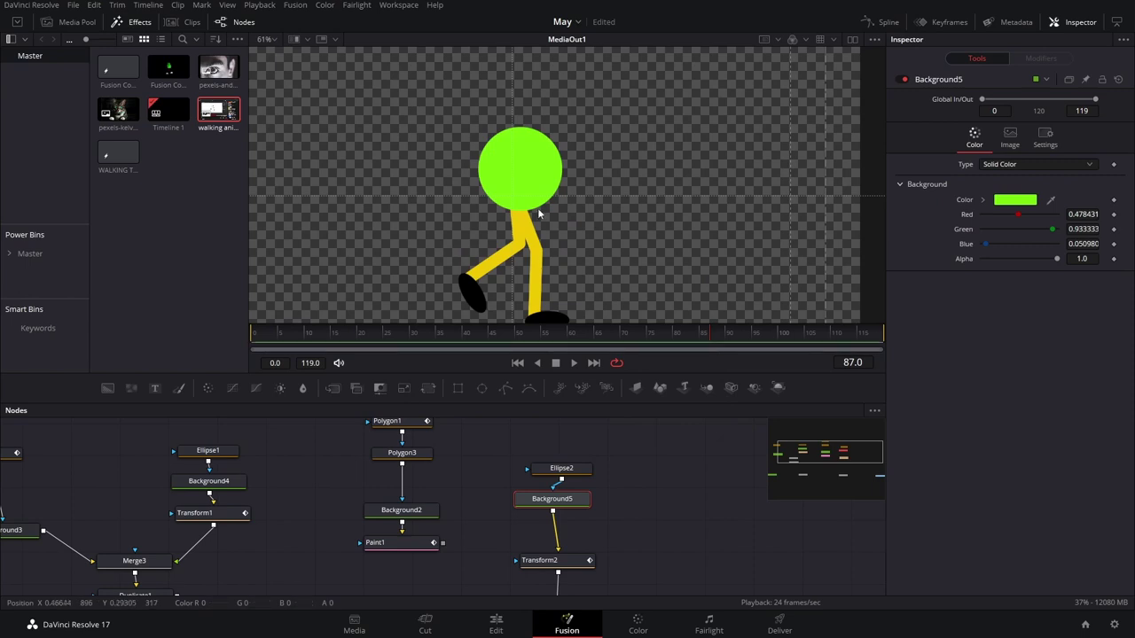
- At frame 12, add a Background node beside Background5 and set its type to Gradient
{"action": "left_click", "coordinate": [585, 470]}
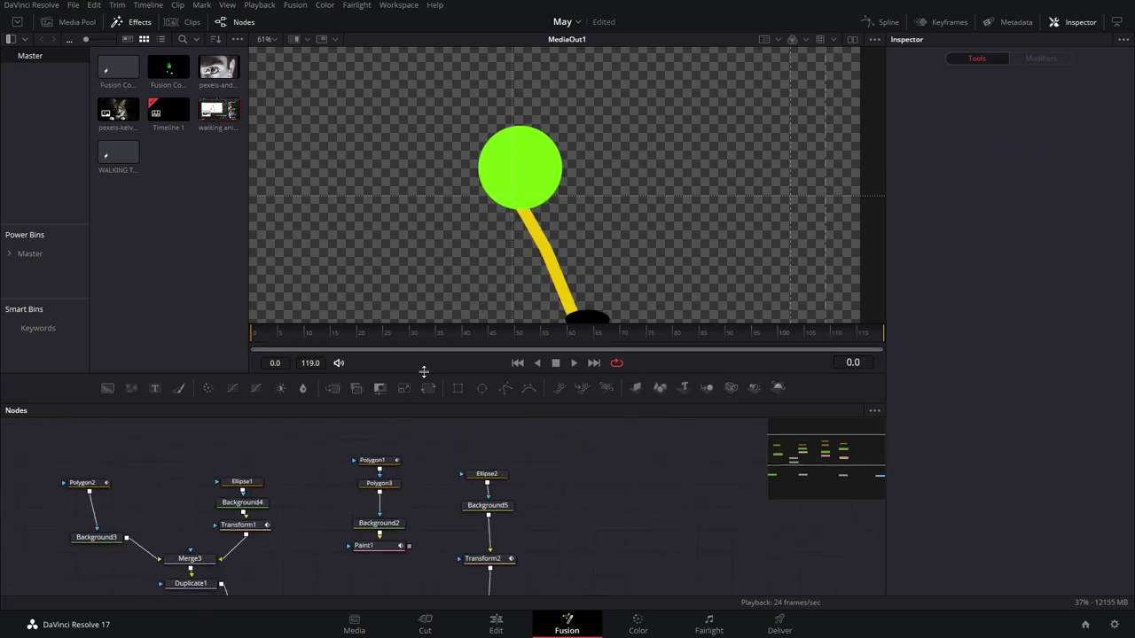
{"action": "left_click", "coordinate": [318, 335]}
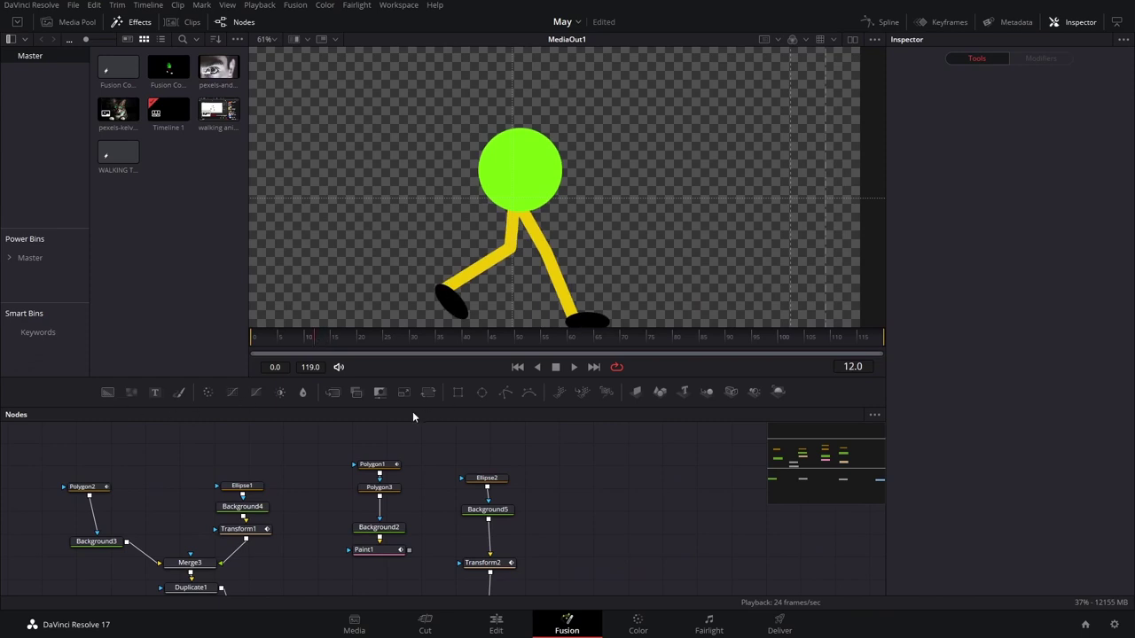
{"action": "left_click", "coordinate": [110, 391]}
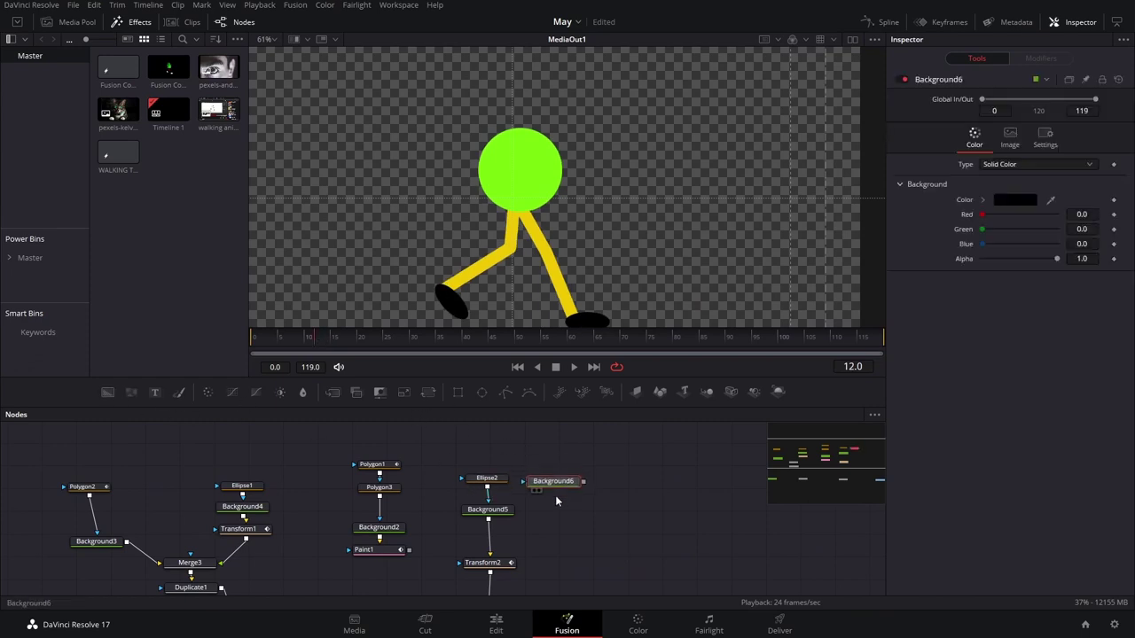
{"action": "left_click", "coordinate": [1037, 164]}
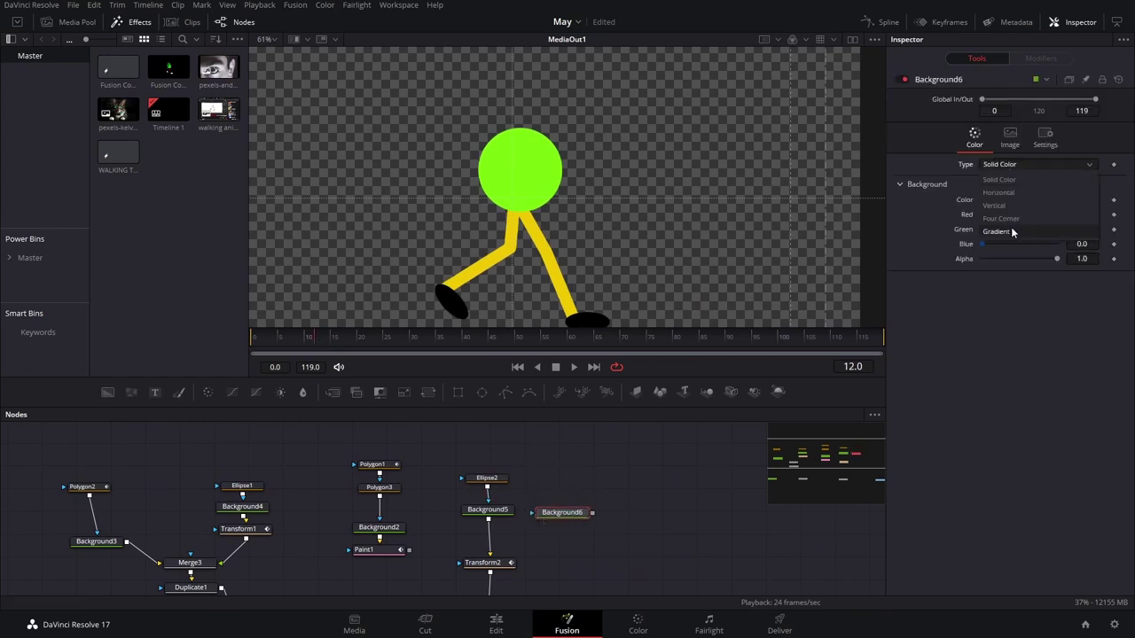
{"action": "left_click", "coordinate": [997, 230]}
{"action": "left_click_drag", "start_coordinate": [555, 519], "coordinate": [560, 518]}
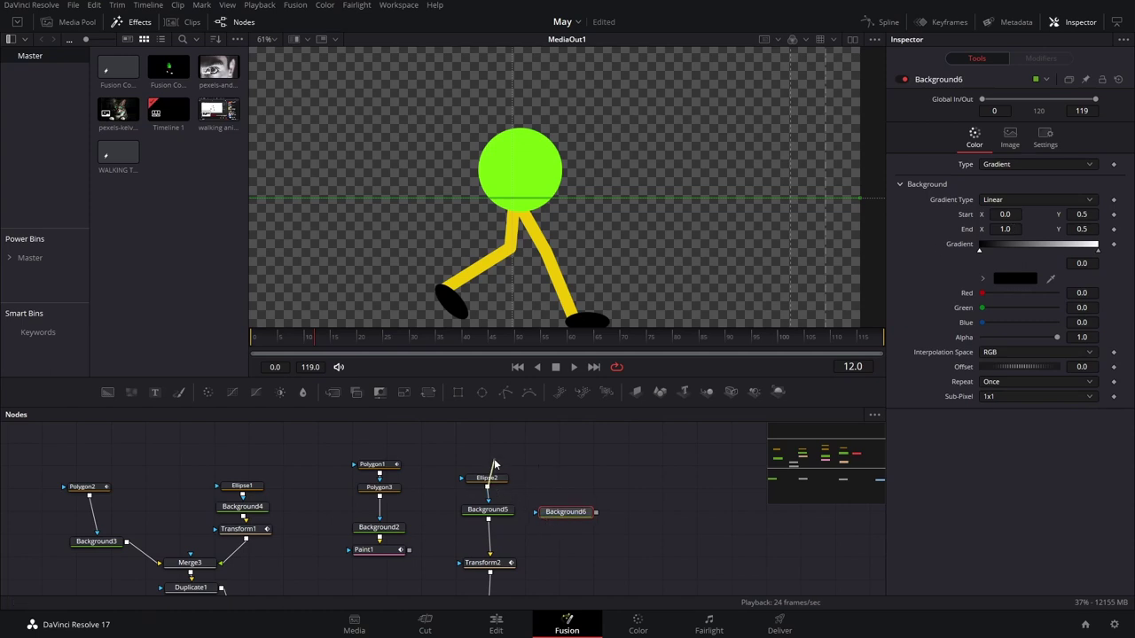
- Add an Ellipse mask above Background6 and feed Ellipse2's output into it
{"action": "left_click_drag", "start_coordinate": [493, 480], "coordinate": [553, 470]}
{"action": "left_click", "coordinate": [481, 391]}
{"action": "left_click_drag", "start_coordinate": [494, 449], "coordinate": [531, 468]}
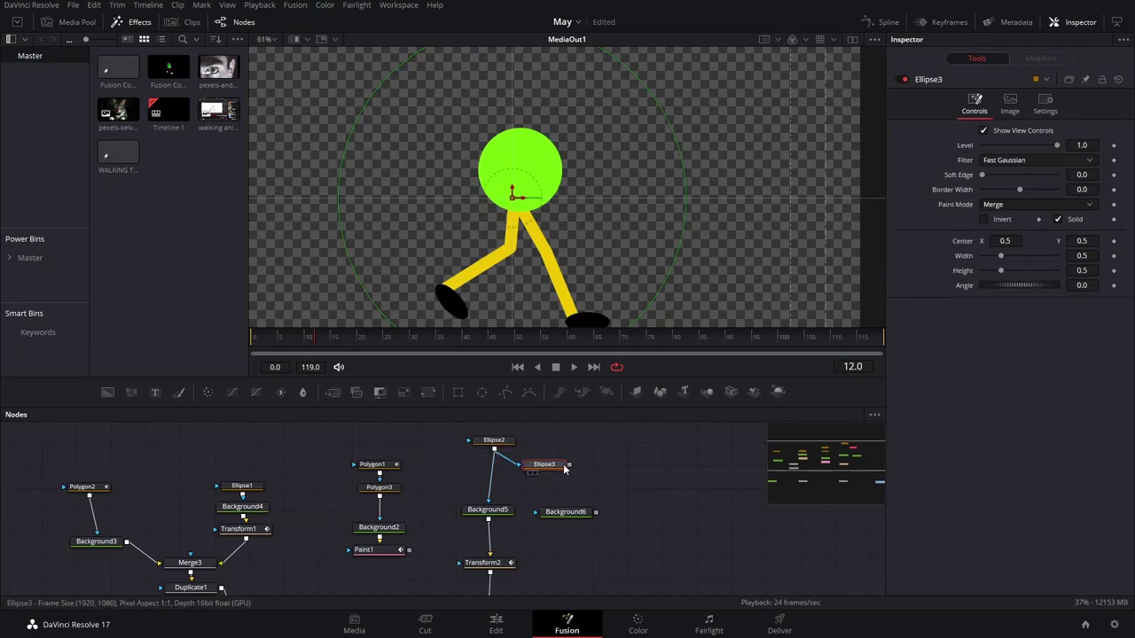
- Set Ellipse3's Paint Mode to Subtract and shrink it to about 0.081 wide near the circle's upper-right edge
{"action": "left_click", "coordinate": [1029, 204]}
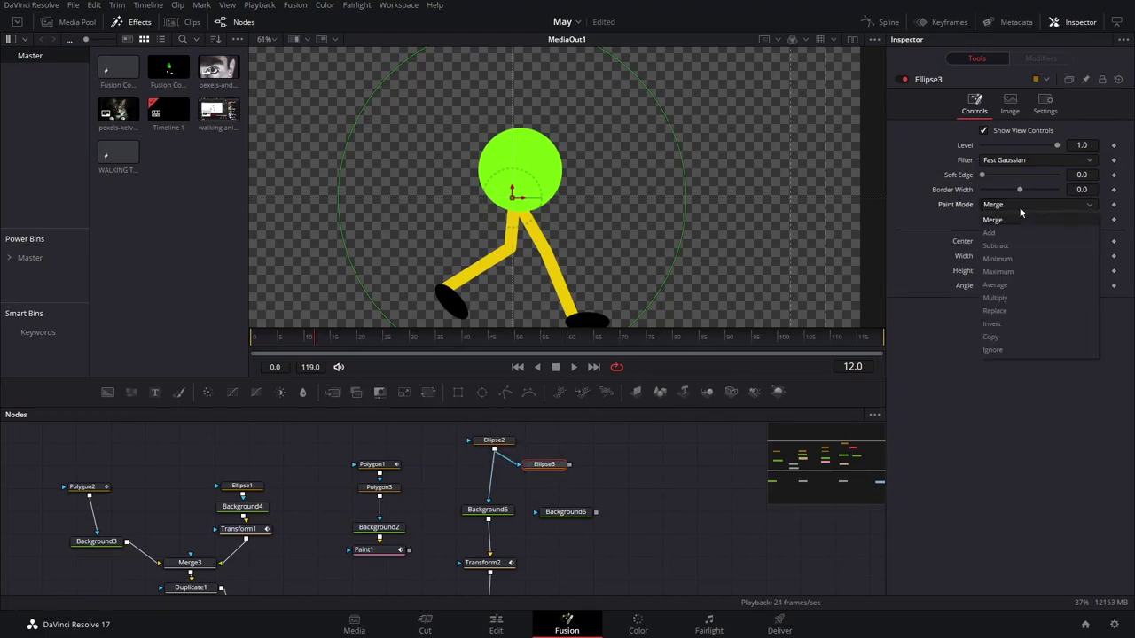
{"action": "left_click", "coordinate": [1008, 248]}
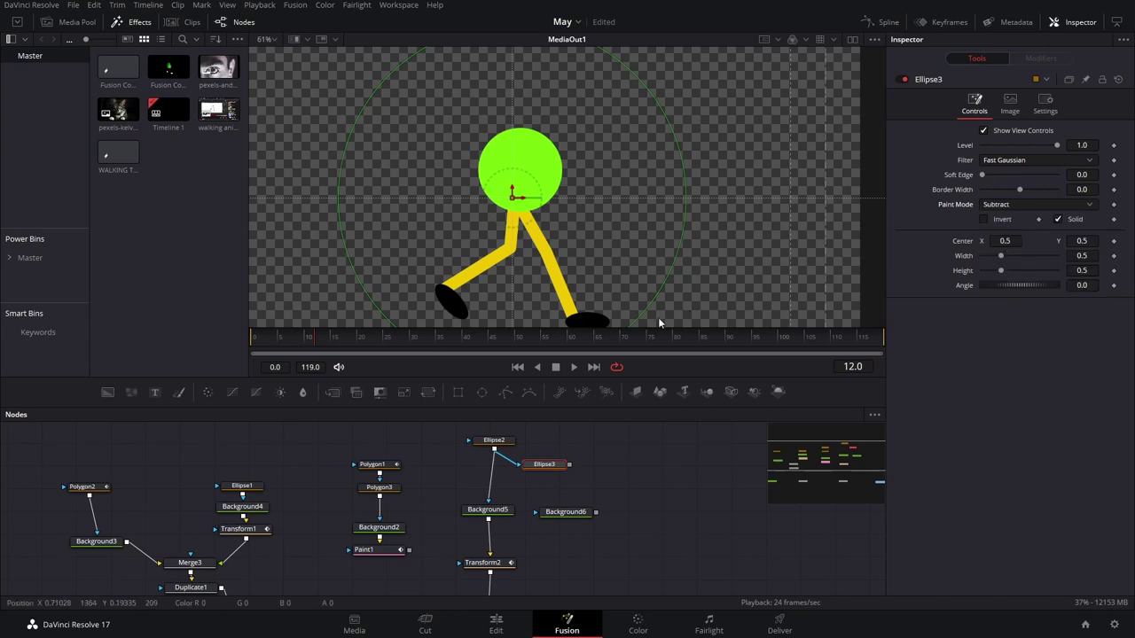
{"action": "left_click_drag", "start_coordinate": [635, 323], "coordinate": [553, 179]}
- Mask Background6 with Ellipse3 and merge it over Background5 ahead of Transform2
{"action": "left_click", "coordinate": [585, 511]}
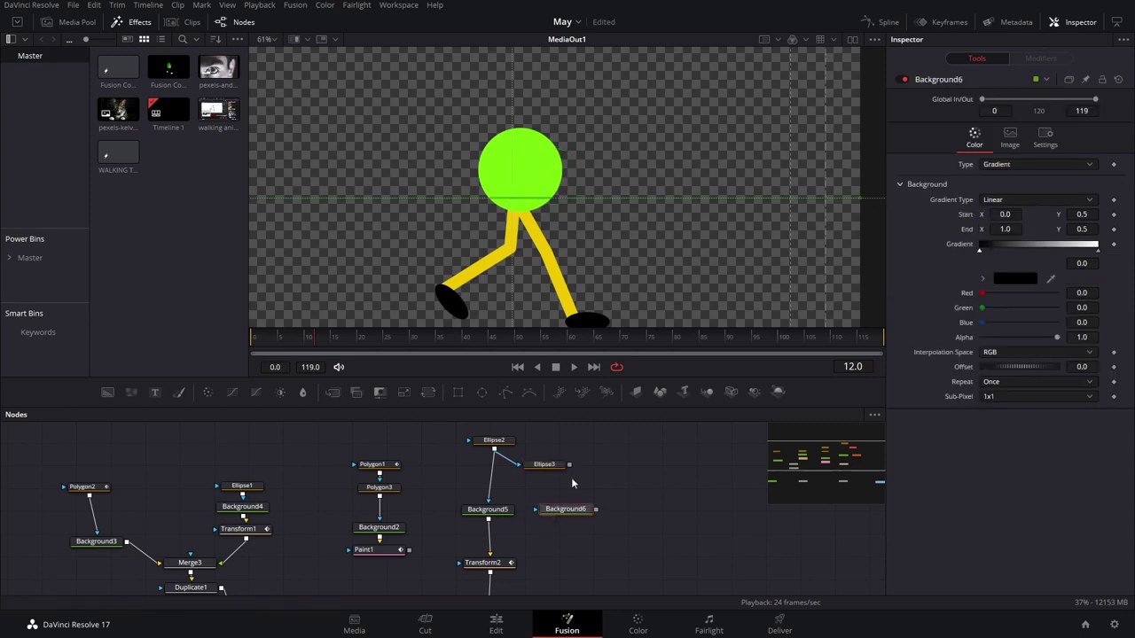
{"action": "left_click_drag", "start_coordinate": [571, 465], "coordinate": [581, 502]}
{"action": "left_click_drag", "start_coordinate": [569, 463], "coordinate": [490, 514]}
{"action": "left_click_drag", "start_coordinate": [584, 514], "coordinate": [523, 540]}
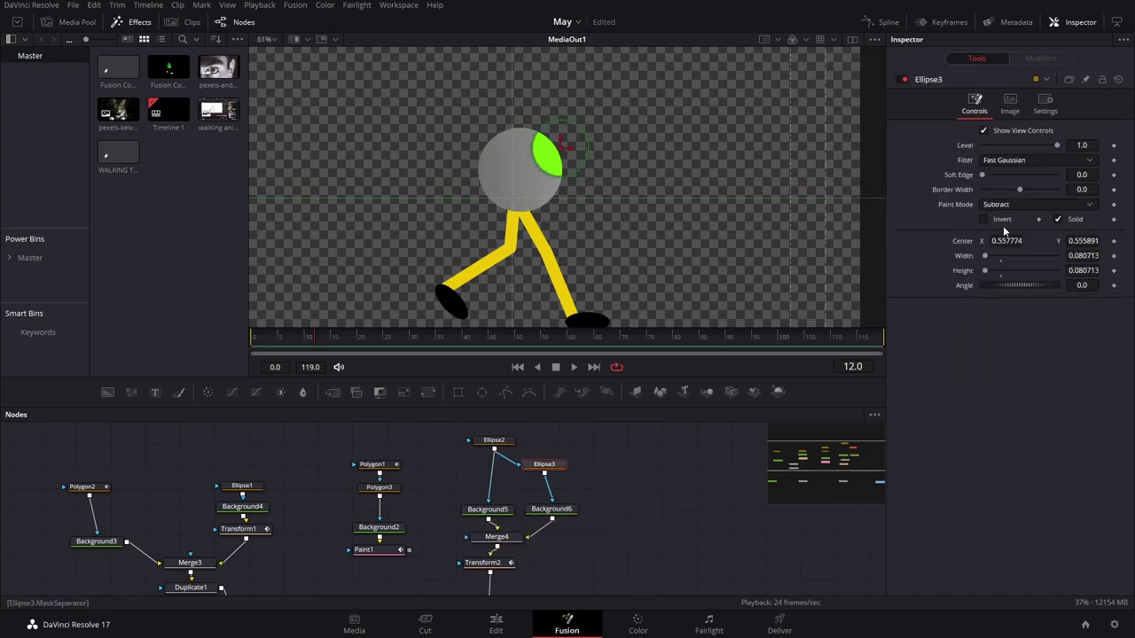
- Invert the Ellipse3 mask and reshape it into an eye about 0.066 wide and 0.073 high at the circle's right edge
{"action": "left_click", "coordinate": [988, 221]}
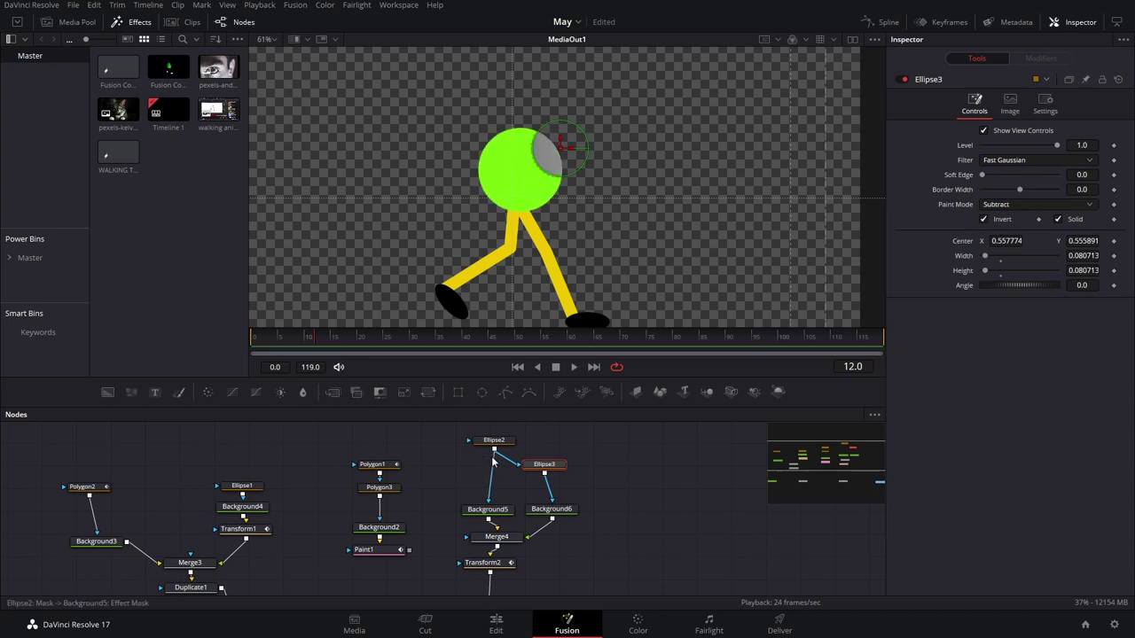
{"action": "left_click_drag", "start_coordinate": [555, 148], "coordinate": [577, 178]}
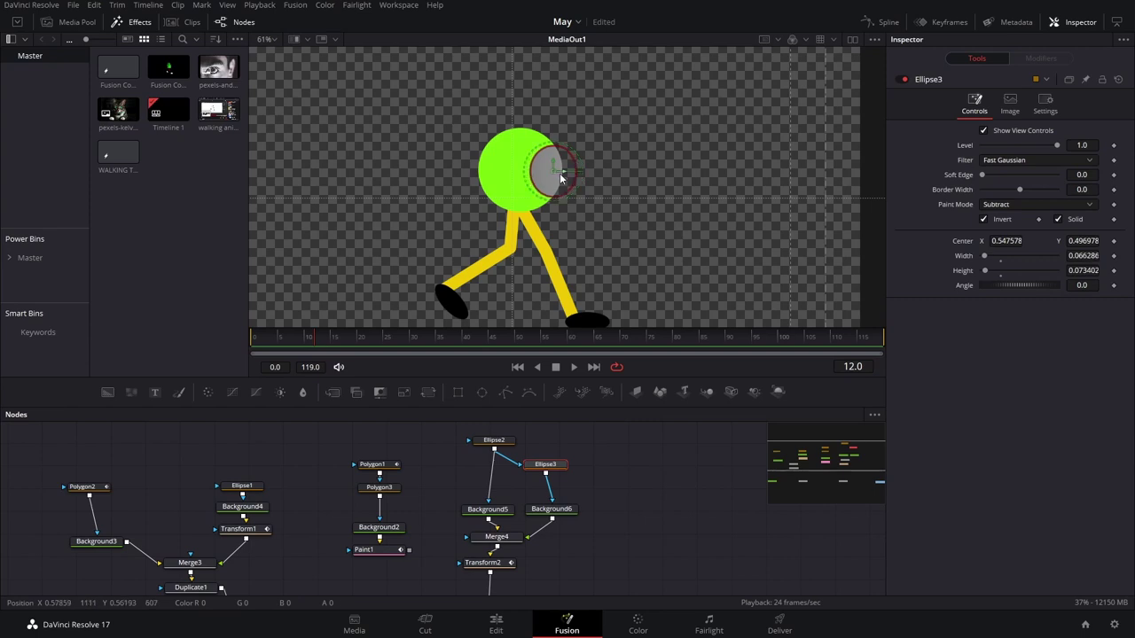
- Shorten Background6's linear gradient across the eye, starting near X 0.549, Y 0.485 and ending near X 0.569, Y 0.482
{"action": "left_click", "coordinate": [551, 509]}
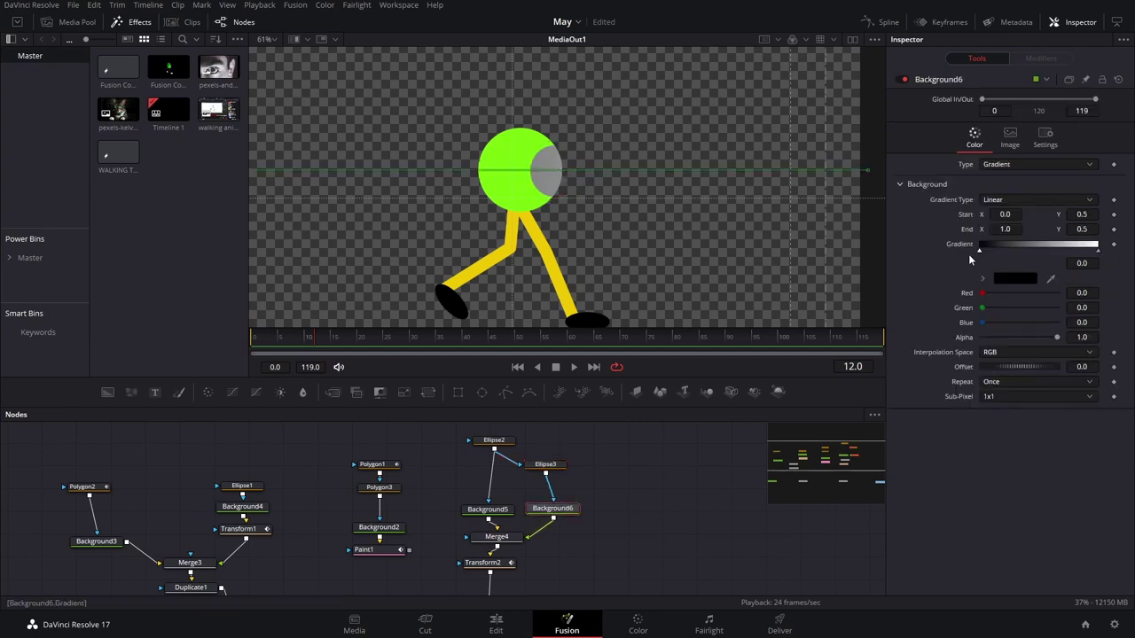
{"action": "left_click_drag", "start_coordinate": [872, 172], "coordinate": [570, 178]}
{"action": "left_click_drag", "start_coordinate": [415, 173], "coordinate": [495, 188]}
{"action": "left_click_drag", "start_coordinate": [323, 180], "coordinate": [388, 191]}
{"action": "left_click_drag", "start_coordinate": [311, 198], "coordinate": [697, 205]}
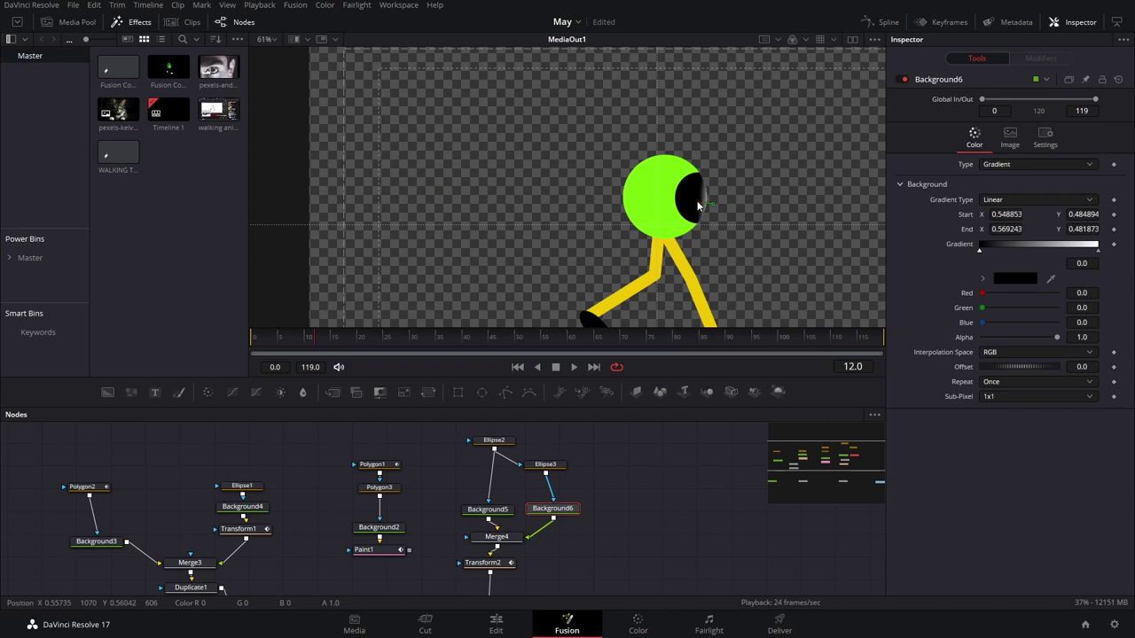
- Make Background6's gradient Radial and move its black stop to about 0.955 to form a sharp-edged pupil
{"action": "left_click", "coordinate": [1026, 201]}
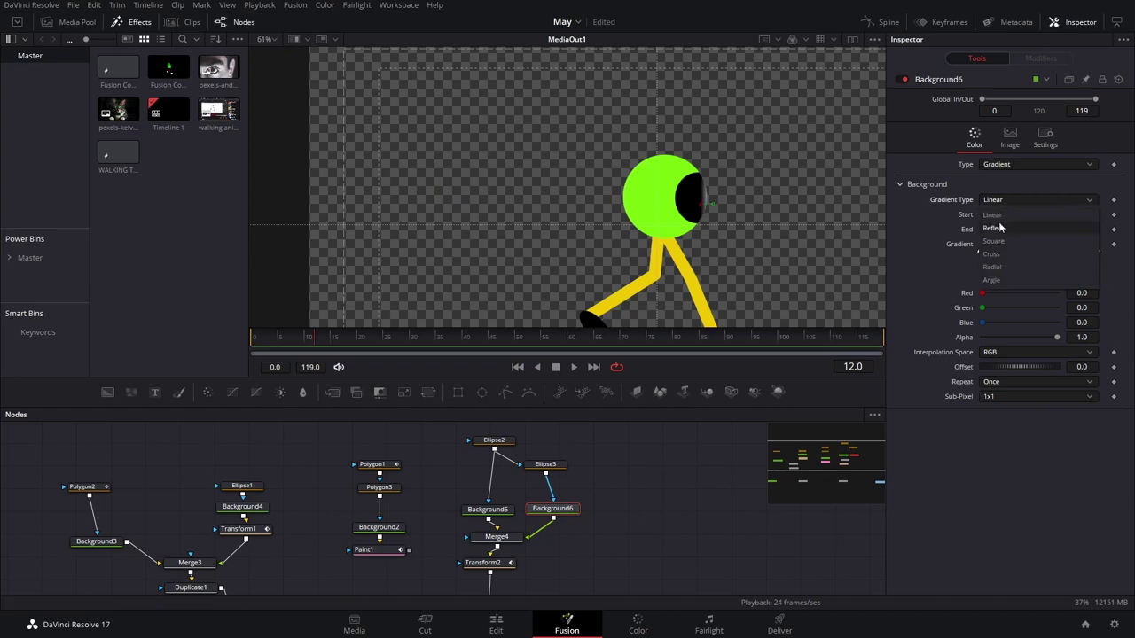
{"action": "left_click", "coordinate": [1028, 271]}
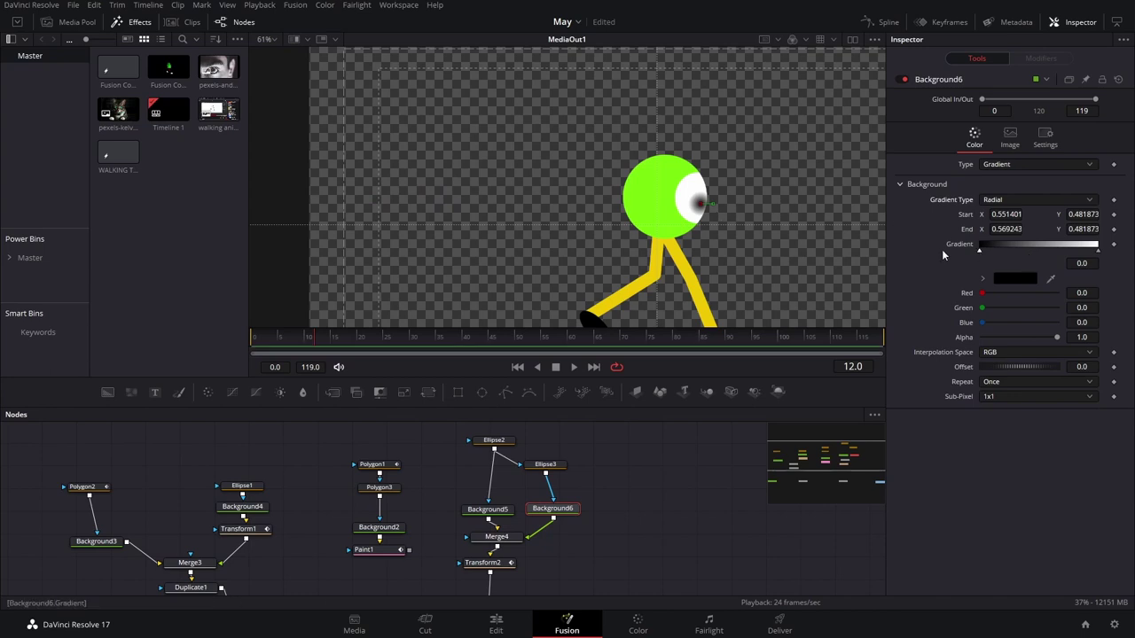
{"action": "left_click_drag", "start_coordinate": [979, 251], "coordinate": [1093, 276]}
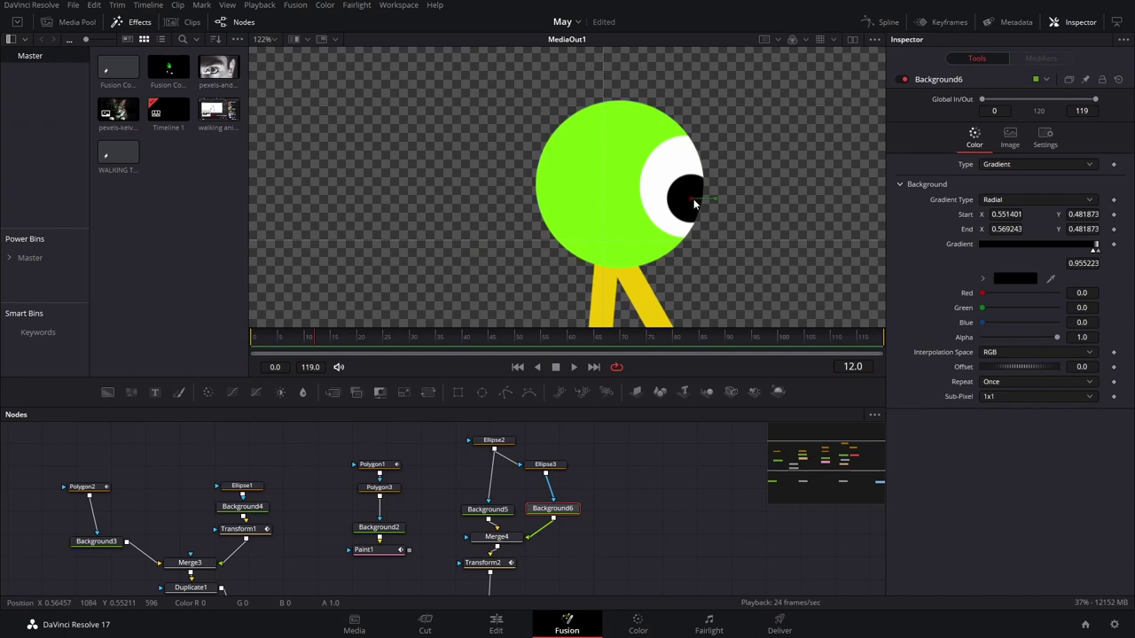
- Fine-tune Background6's gradient handles to place the pupil slightly higher in the eye
{"action": "mouse_move", "coordinate": [694, 198]}
{"action": "left_mouse_down"}
{"action": "mouse_move", "coordinate": [695, 185]}
{"action": "mouse_move", "coordinate": [699, 200]}
{"action": "left_mouse_up"}
{"action": "left_click_drag", "start_coordinate": [716, 195], "coordinate": [716, 204]}
{"action": "key", "text": "ctrl+z"}
{"action": "mouse_move", "coordinate": [693, 191]}
{"action": "left_mouse_down"}
{"action": "mouse_move", "coordinate": [671, 182]}
{"action": "mouse_move", "coordinate": [681, 187]}
{"action": "mouse_move", "coordinate": [682, 176]}
{"action": "mouse_move", "coordinate": [693, 197]}
{"action": "left_mouse_up"}
- Reduce the height of the Ellipse3 mask to flatten the white of the eye slightly
{"action": "left_click", "coordinate": [557, 465]}
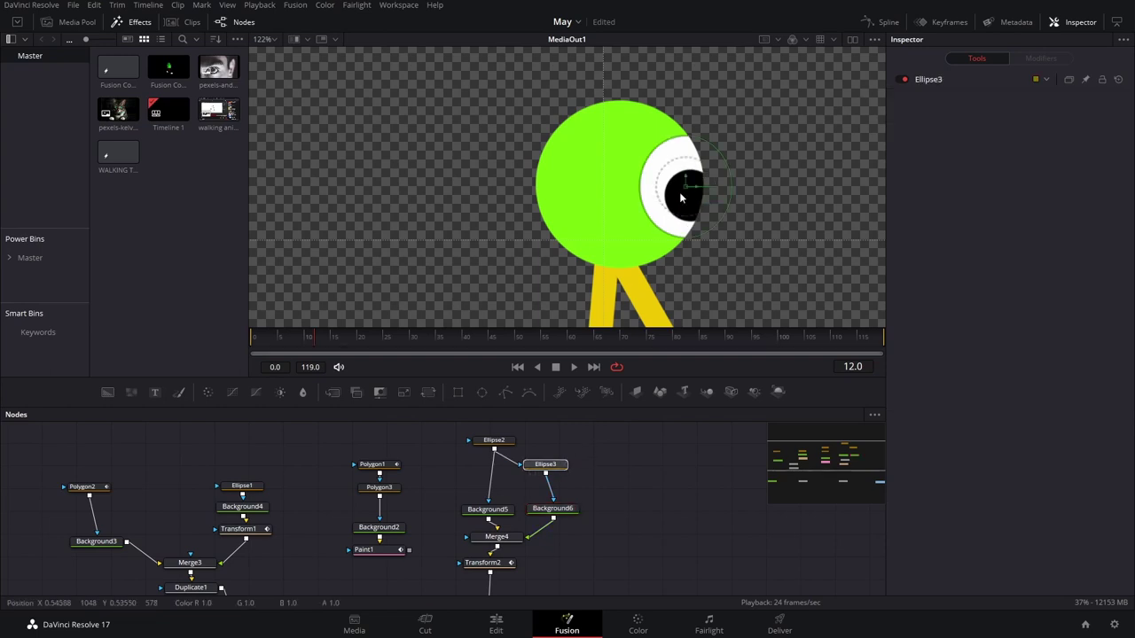
{"action": "mouse_move", "coordinate": [685, 236]}
{"action": "left_mouse_down"}
{"action": "mouse_move", "coordinate": [684, 222]}
{"action": "mouse_move", "coordinate": [681, 246]}
{"action": "mouse_move", "coordinate": [689, 233]}
{"action": "left_mouse_up"}
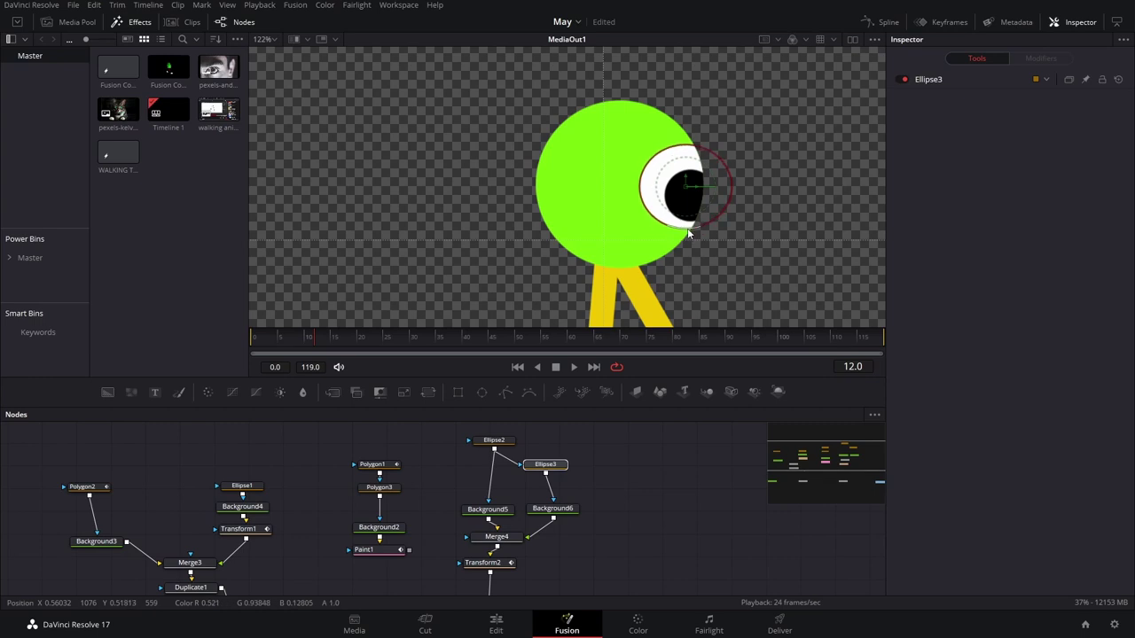
- Play back the whole character's walk from frame 0 and bring the full node tree into view
{"action": "scroll", "coordinate": [684, 178], "scroll_direction": "down", "scroll_amount": 3}
{"action": "left_click_drag", "start_coordinate": [684, 178], "coordinate": [598, 128]}
{"action": "left_click_drag", "start_coordinate": [314, 338], "coordinate": [251, 340]}
{"action": "scroll", "coordinate": [631, 244], "scroll_direction": "down", "scroll_amount": 3}
{"action": "left_click", "coordinate": [626, 490]}
{"action": "key", "text": "space"}
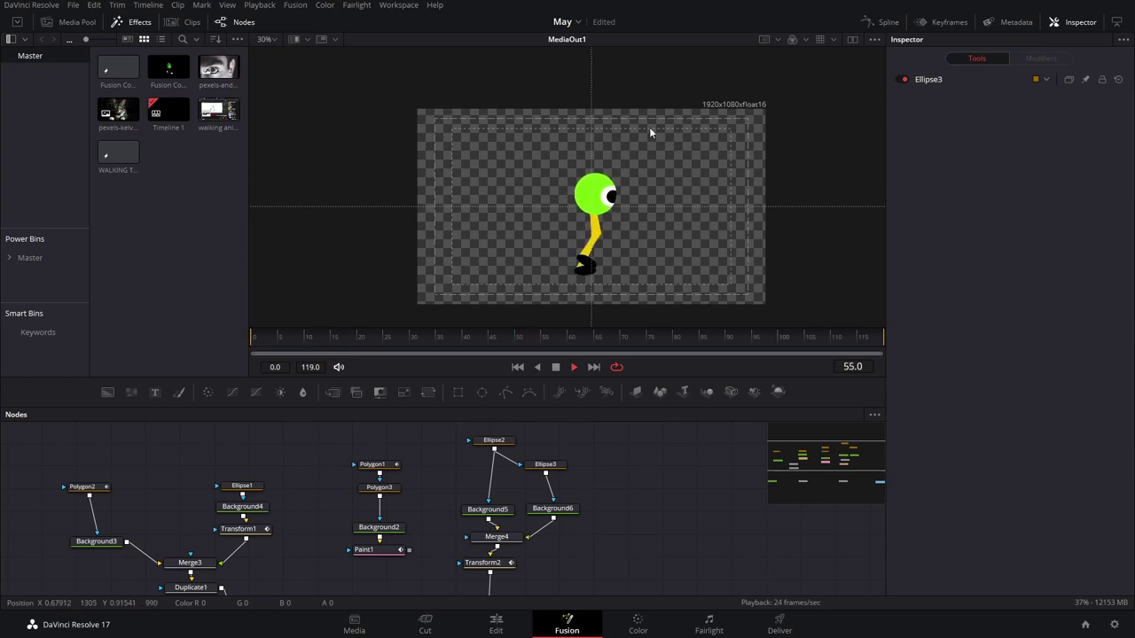
{"action": "key", "text": "space"}
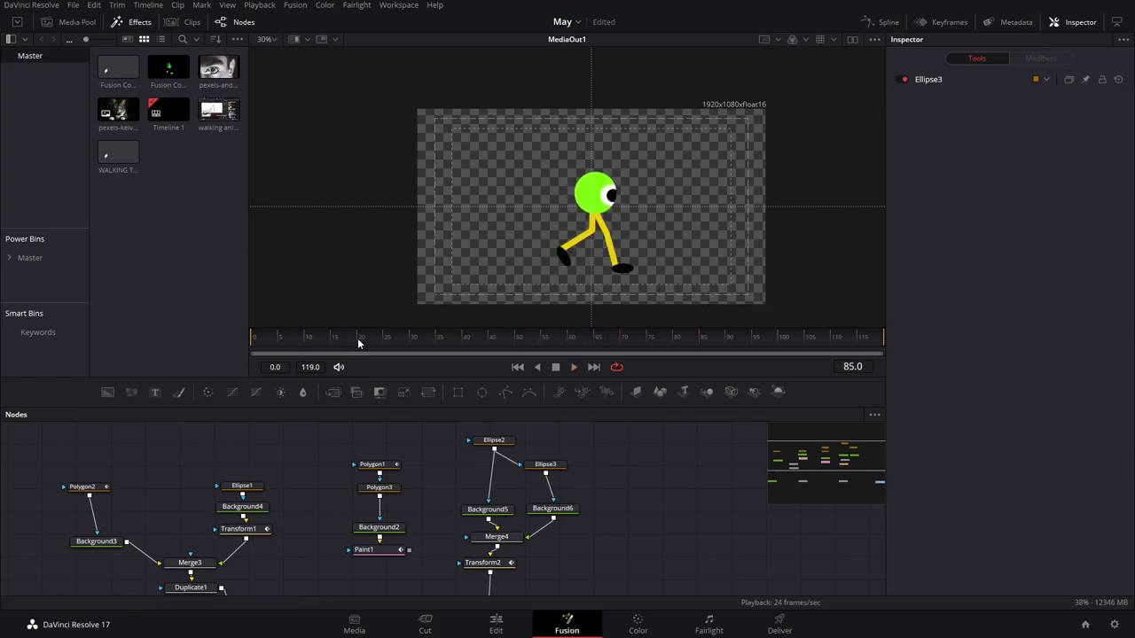
{"action": "scroll", "coordinate": [650, 536], "scroll_direction": "down", "scroll_amount": 3}
{"action": "scroll", "coordinate": [525, 536], "scroll_direction": "down", "scroll_amount": 3}
{"action": "left_click_drag", "start_coordinate": [524, 523], "coordinate": [577, 517]}
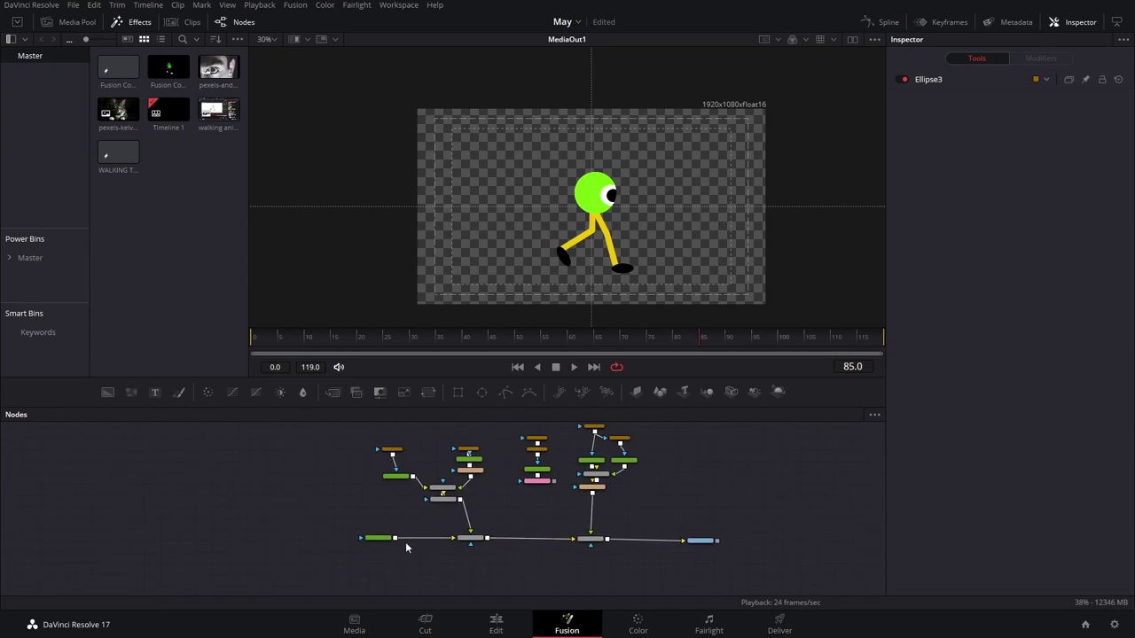
- Add a Background7 node and merge it over Background1 at the start of the node chain, behind the character
{"action": "left_click_drag", "start_coordinate": [380, 543], "coordinate": [130, 559]}
{"action": "left_click", "coordinate": [143, 509]}
{"action": "left_click", "coordinate": [107, 391]}
{"action": "left_click_drag", "start_coordinate": [152, 512], "coordinate": [143, 550]}
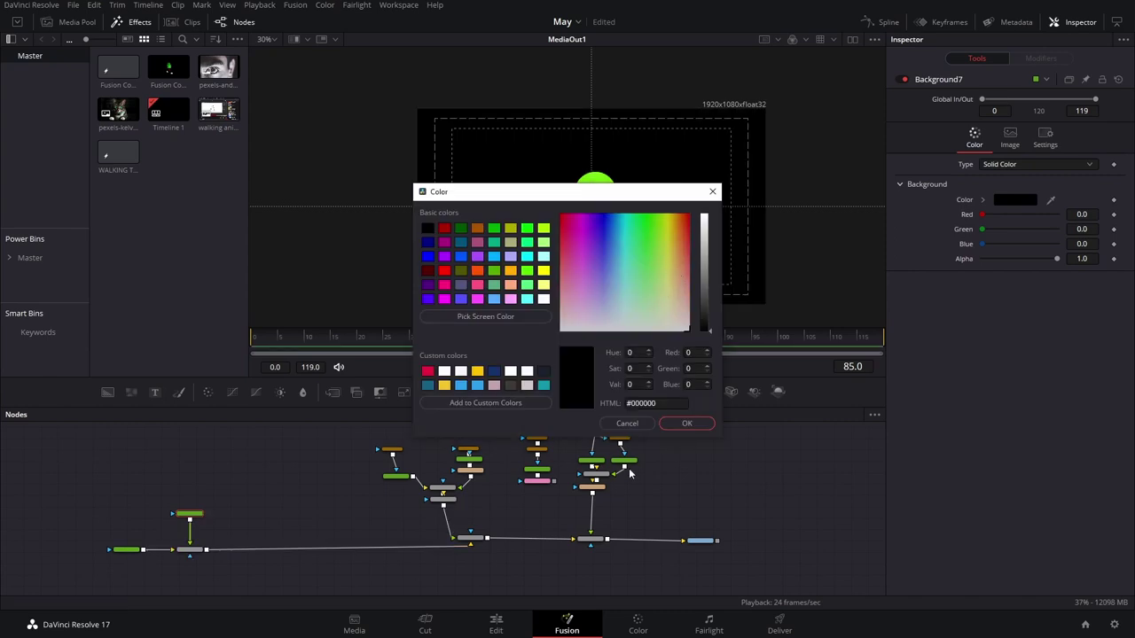
{"action": "left_click", "coordinate": [626, 423]}
- Make Background7 a Gradient and orient it vertically, ending near the top centre of the frame
{"action": "left_click", "coordinate": [1007, 165]}
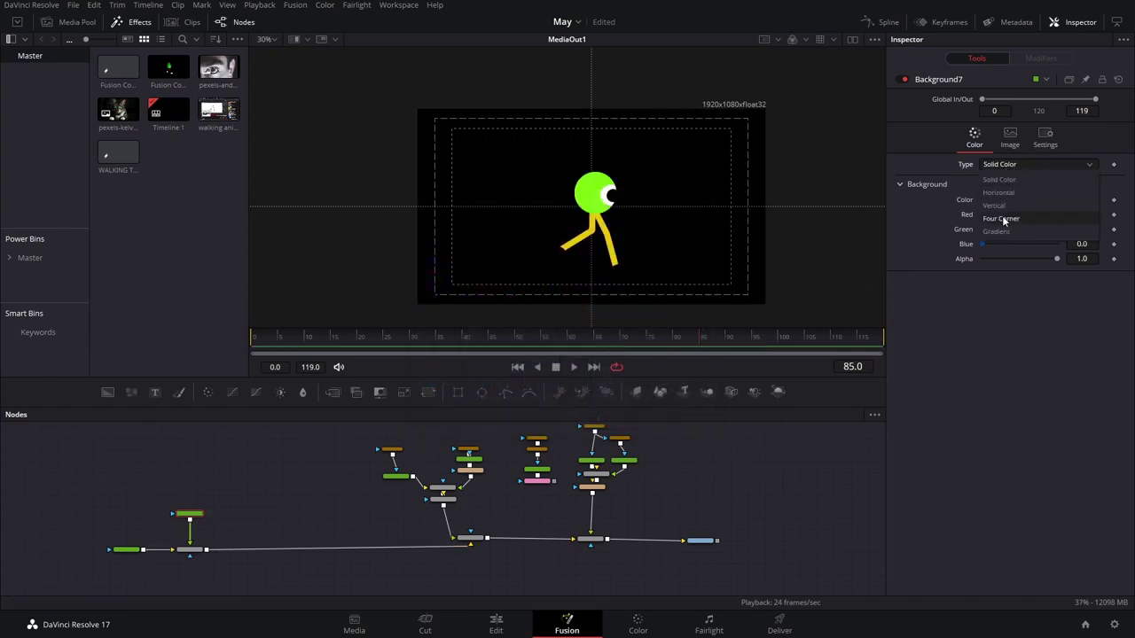
{"action": "left_click", "coordinate": [995, 231]}
{"action": "left_click_drag", "start_coordinate": [772, 206], "coordinate": [595, 124]}
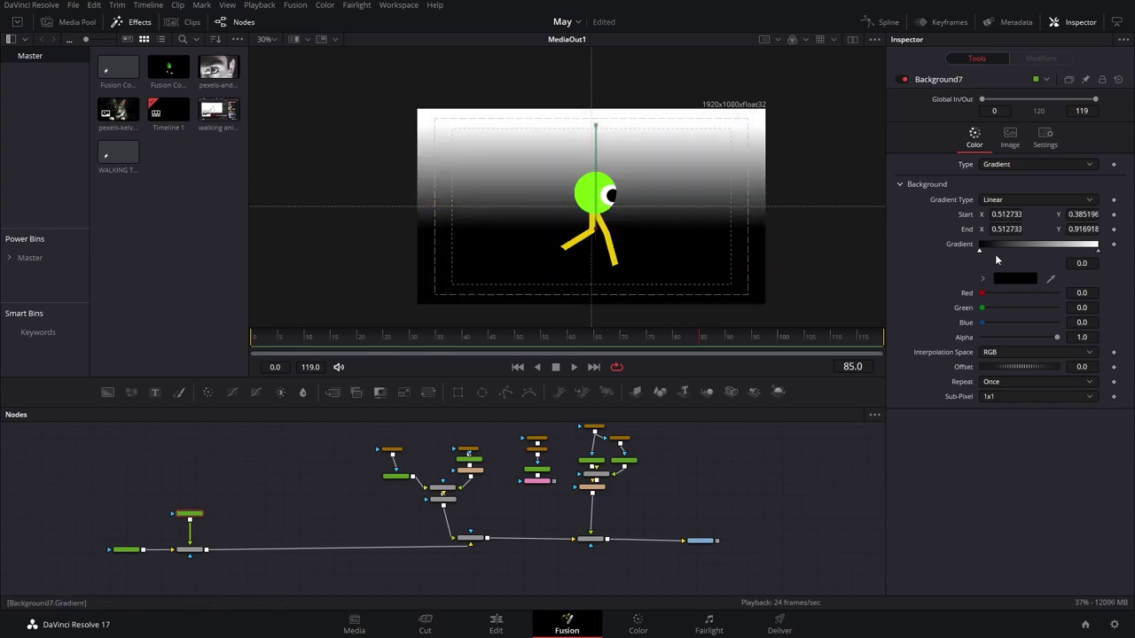
- Add a middle stop to Background7's gradient and colour its first stop yellow, RGB about 0.87, 0.82, 0.09
{"action": "left_click", "coordinate": [1019, 253]}
{"action": "left_click", "coordinate": [978, 254]}
{"action": "left_click", "coordinate": [1002, 278]}
{"action": "left_click", "coordinate": [665, 231]}
{"action": "left_click_drag", "start_coordinate": [666, 231], "coordinate": [669, 226]}
{"action": "left_click_drag", "start_coordinate": [705, 244], "coordinate": [707, 228]}
{"action": "left_click", "coordinate": [699, 426]}
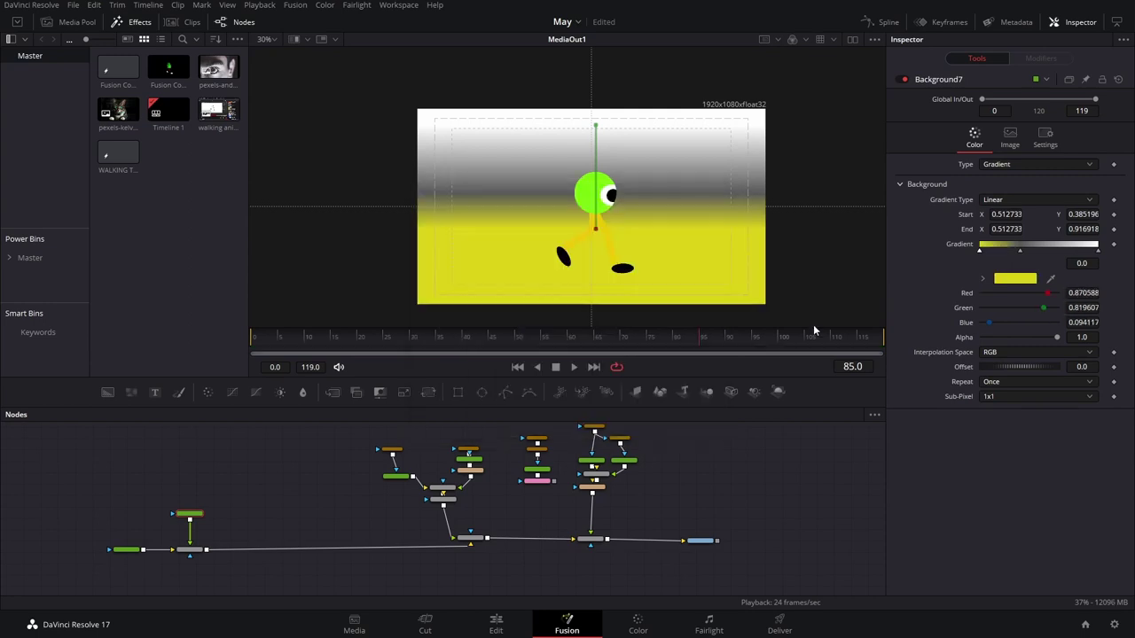
- Recolour the first stop of Background7's gradient blue, RGB about 0.114, 0.541, 0.871
{"action": "left_click", "coordinate": [1011, 282]}
{"action": "left_click_drag", "start_coordinate": [599, 222], "coordinate": [615, 227]}
{"action": "left_click", "coordinate": [691, 425]}
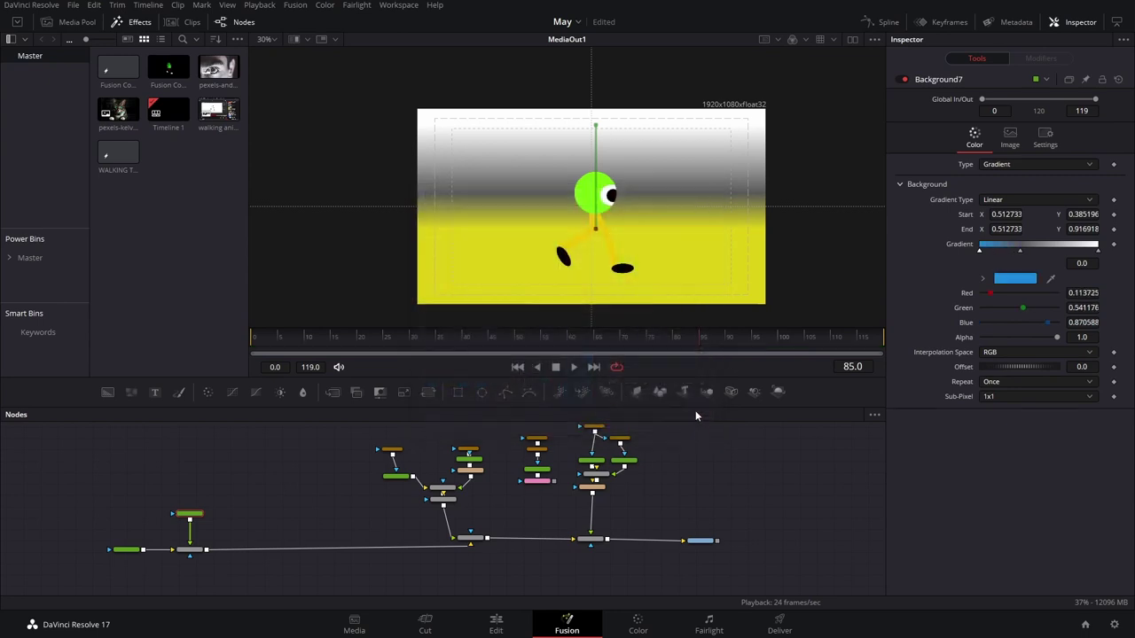
- Remove the gradient's grey middle stop and move the blue stop to about 0.209 and the white stop to about 0.284
{"action": "left_click", "coordinate": [1018, 253]}
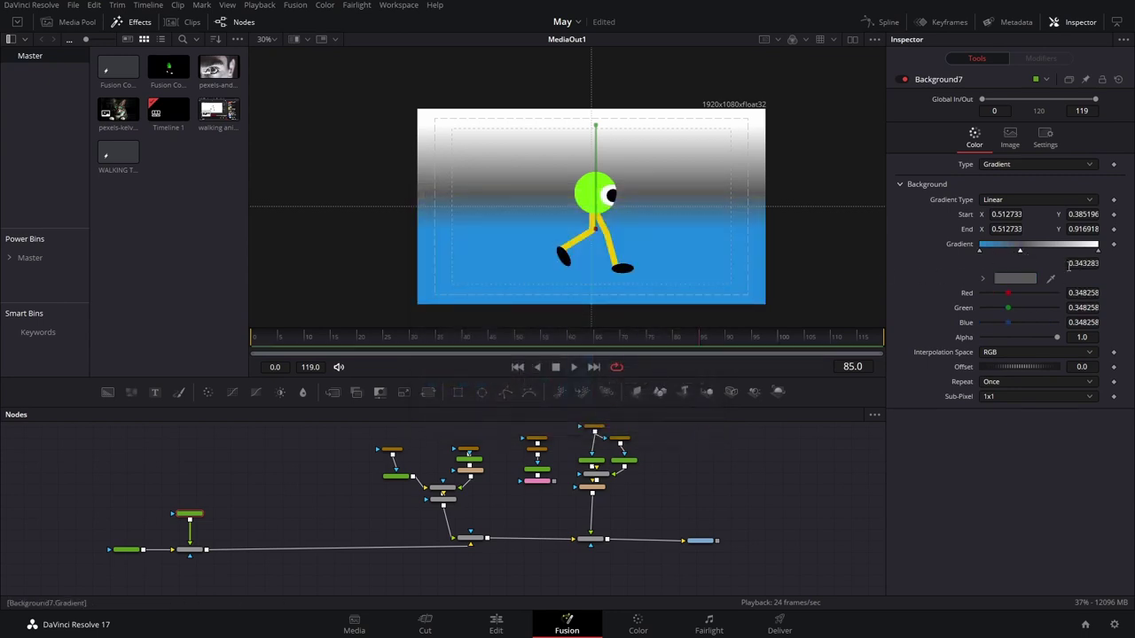
{"action": "left_click_drag", "start_coordinate": [1098, 253], "coordinate": [1032, 277]}
{"action": "left_click", "coordinate": [1021, 253]}
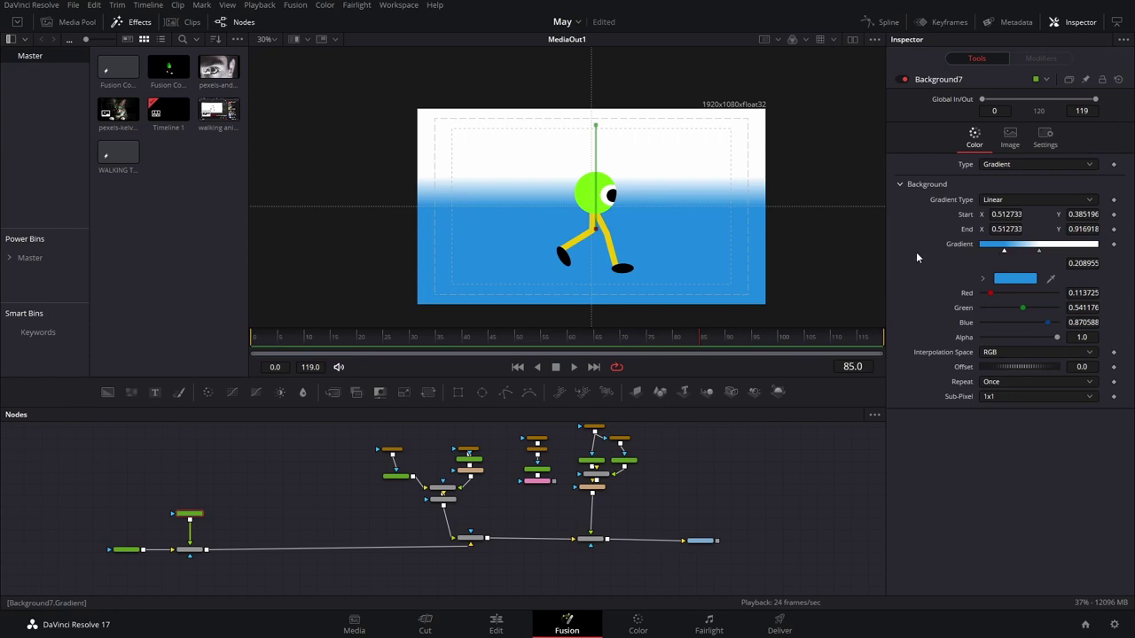
{"action": "left_click", "coordinate": [335, 340]}
{"action": "key", "text": "space"}
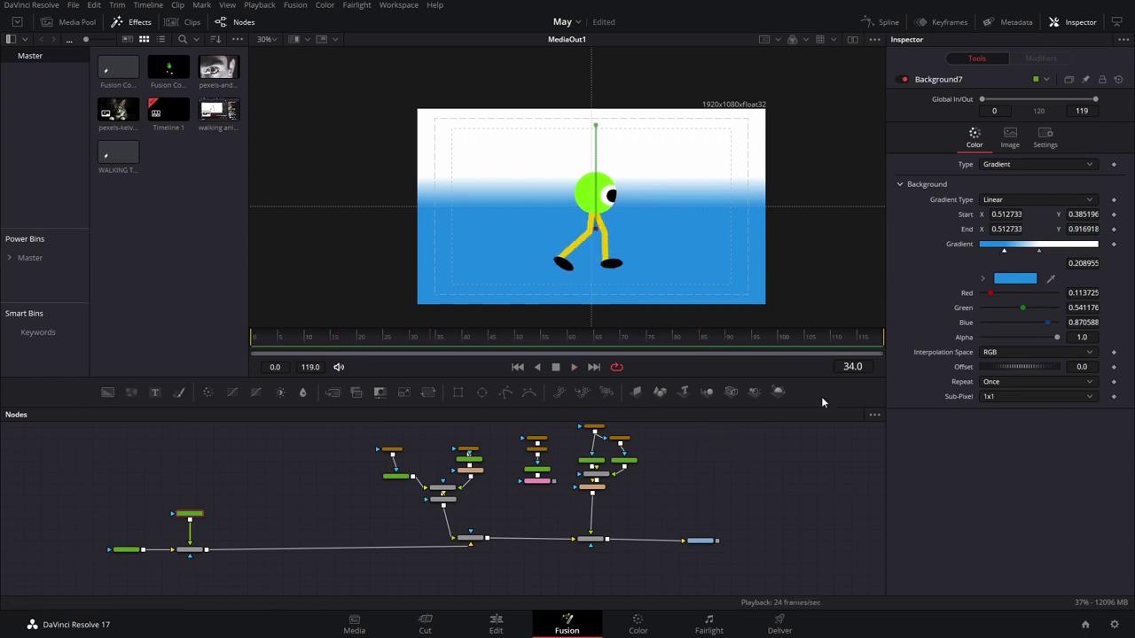
{"action": "left_click_drag", "start_coordinate": [1044, 259], "coordinate": [1019, 258]}
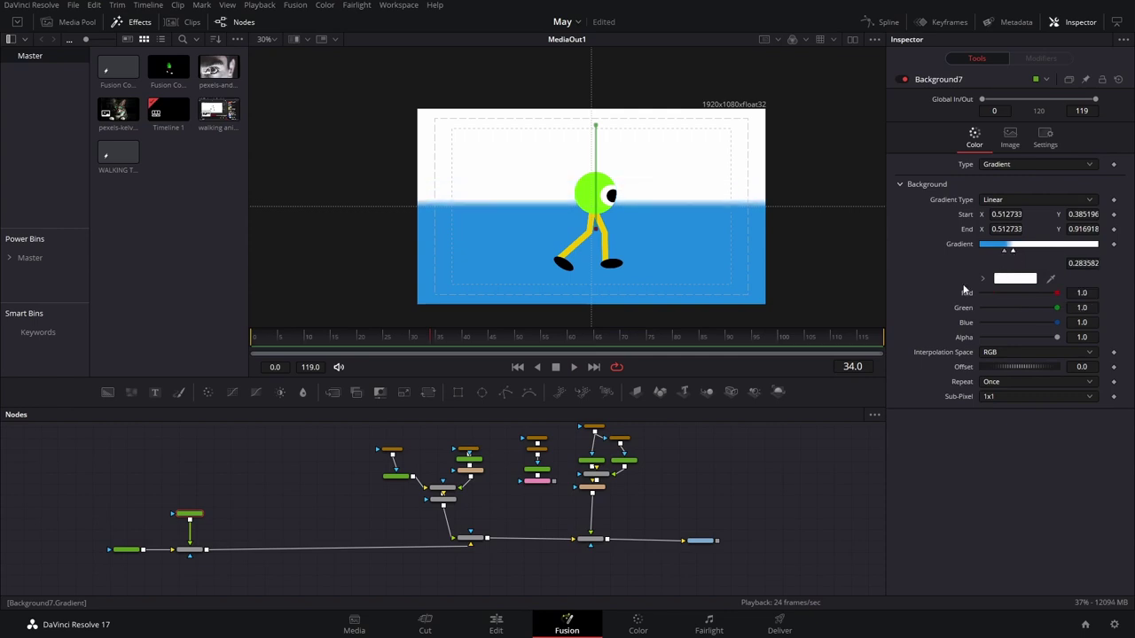
- Make the gradient's white stop fully transparent by setting its Red, Green, Blue and Alpha to 0
{"action": "left_click_drag", "start_coordinate": [337, 489], "coordinate": [416, 482]}
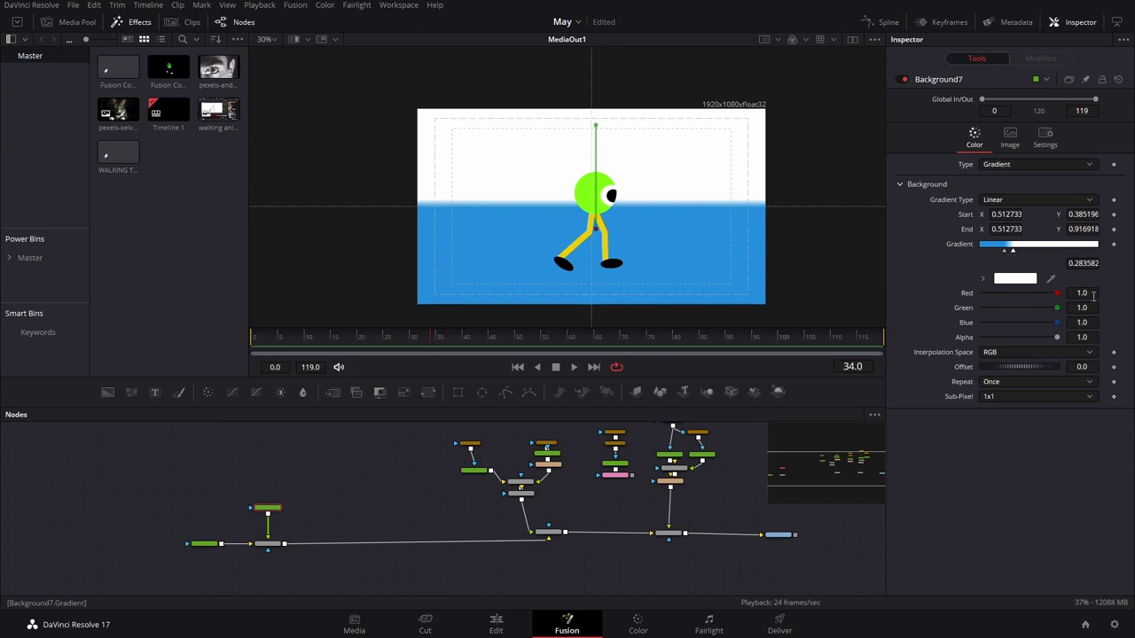
{"action": "key", "text": "Tab"}
{"action": "type", "text": "0"}
{"action": "key", "text": "Tab"}
{"action": "type", "text": "0"}
{"action": "key", "text": "Tab"}
{"action": "type", "text": "0"}
{"action": "key", "text": "Return"}
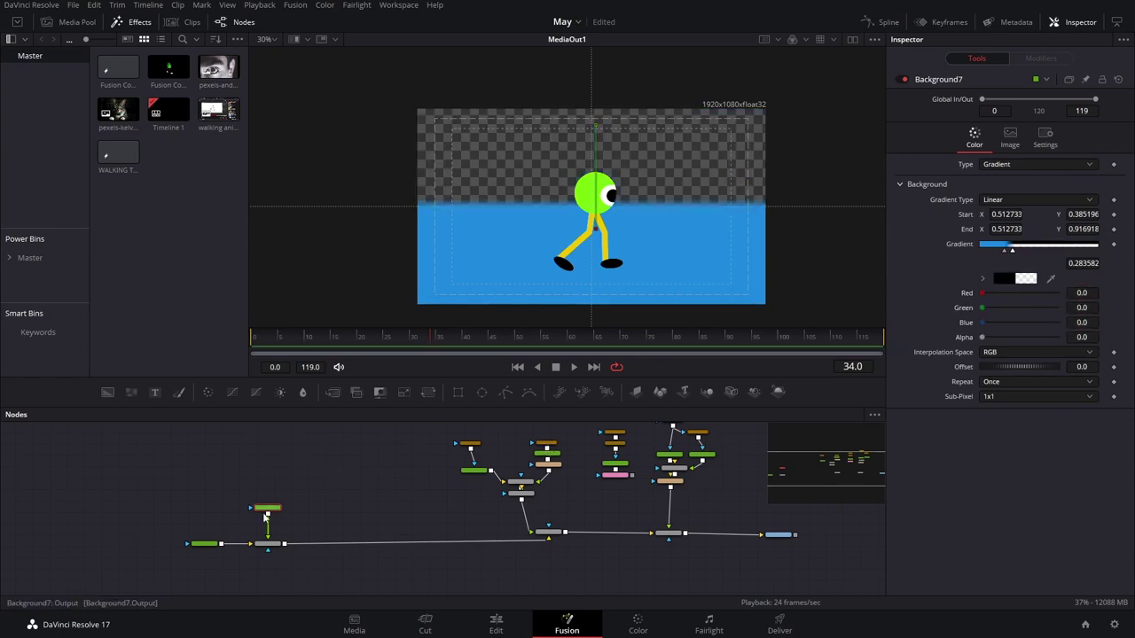
- Add a Background8 node and merge it with Background7 through a new merge feeding the main chain
{"action": "left_click_drag", "start_coordinate": [271, 512], "coordinate": [322, 490]}
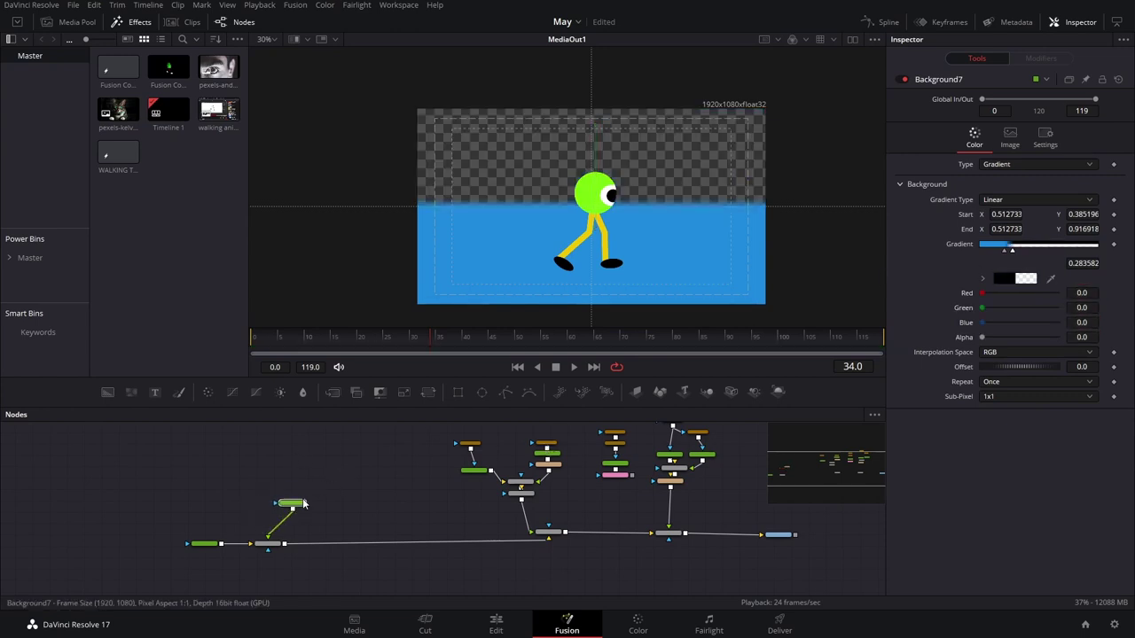
{"action": "left_click", "coordinate": [106, 392]}
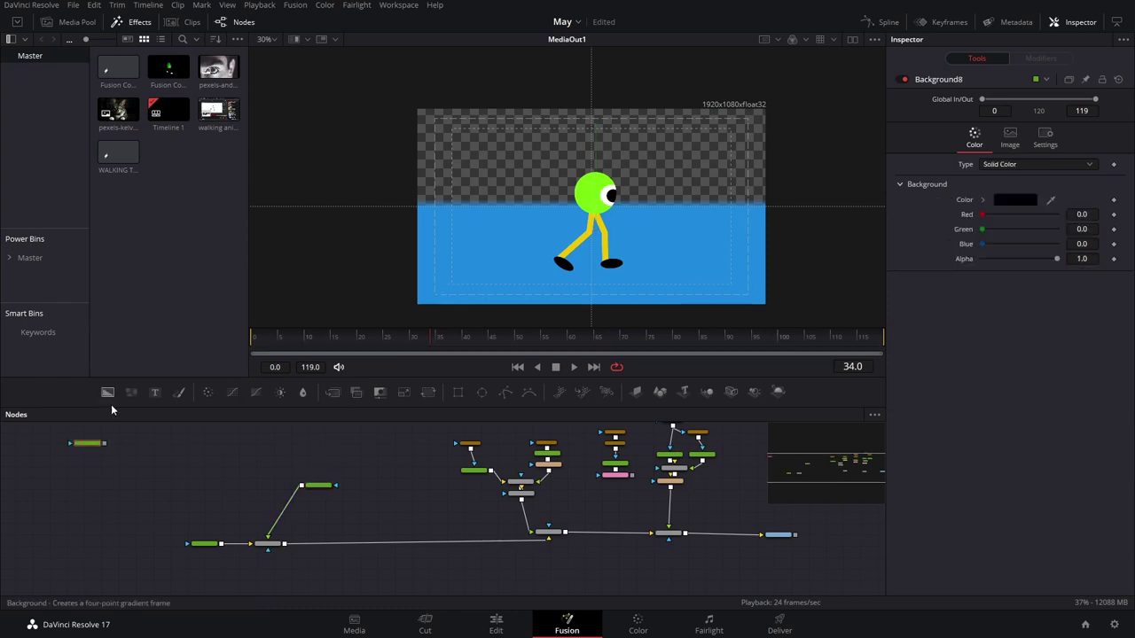
{"action": "left_click_drag", "start_coordinate": [87, 448], "coordinate": [301, 486]}
{"action": "scroll", "coordinate": [276, 490], "scroll_direction": "up", "scroll_amount": 5}
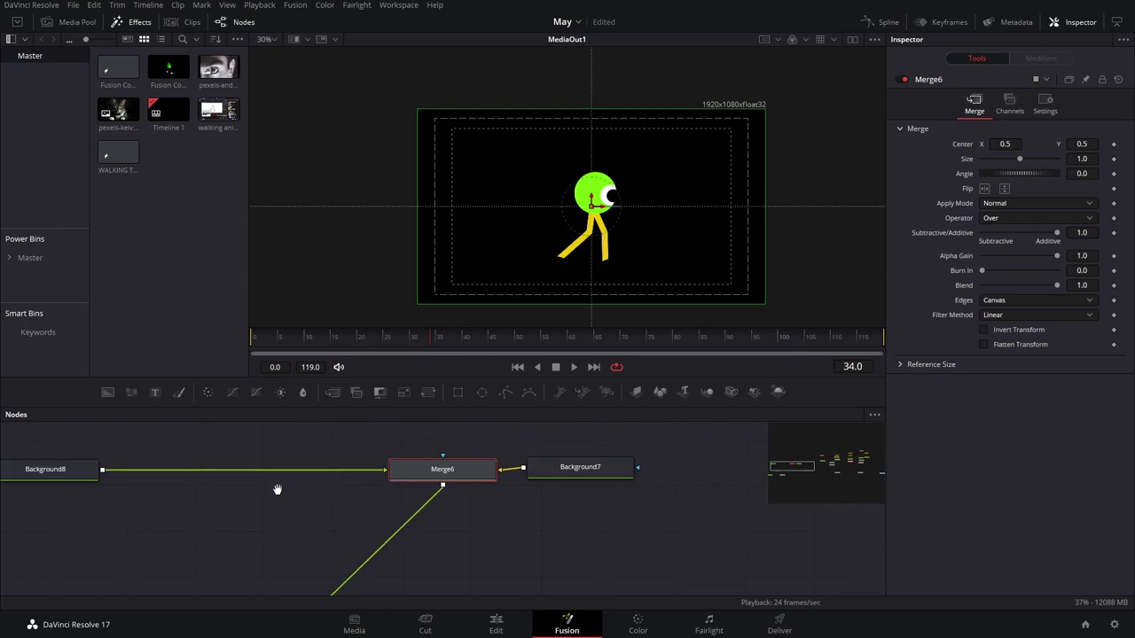
- Arrange Background7 and Background8 around Merge6 and swap the merge's inputs so Background7 sits in front
{"action": "scroll", "coordinate": [399, 482], "scroll_direction": "down", "scroll_amount": 3}
{"action": "left_click_drag", "start_coordinate": [438, 481], "coordinate": [356, 502]}
{"action": "left_click_drag", "start_coordinate": [256, 481], "coordinate": [412, 514]}
{"action": "left_click_drag", "start_coordinate": [479, 475], "coordinate": [353, 463]}
{"action": "left_click", "coordinate": [357, 499]}
{"action": "key", "text": "ctrl+t"}
- Set Background8's colour to bright green, #5ddf2d
{"action": "left_click", "coordinate": [437, 513]}
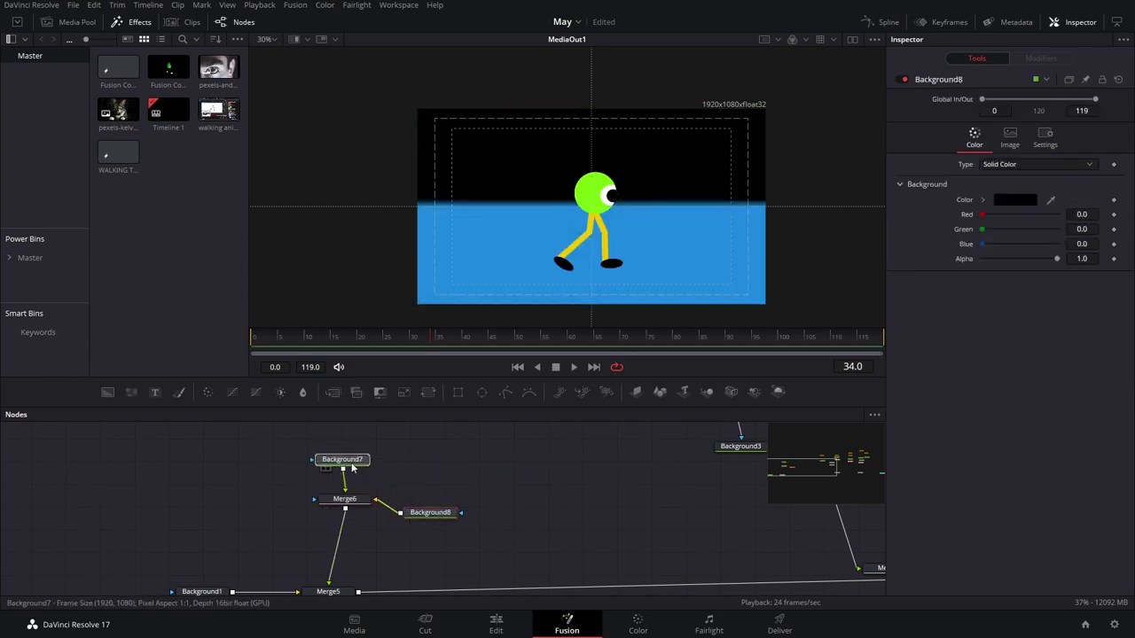
{"action": "left_click", "coordinate": [439, 511]}
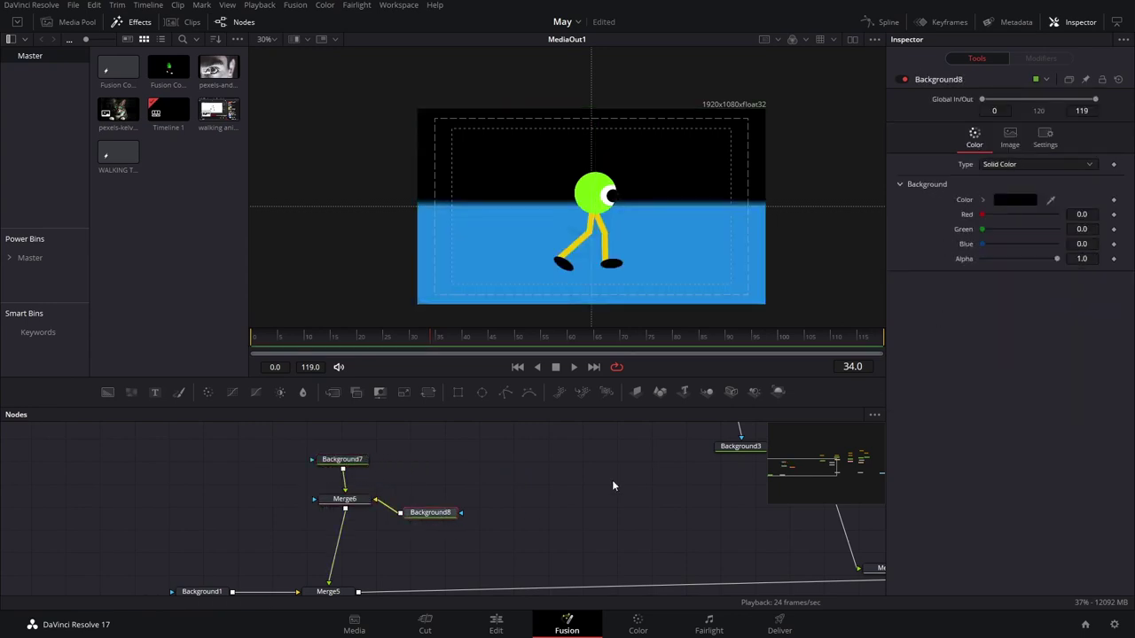
{"action": "left_click", "coordinate": [1011, 200]}
{"action": "left_click", "coordinate": [652, 229]}
{"action": "left_click", "coordinate": [705, 234]}
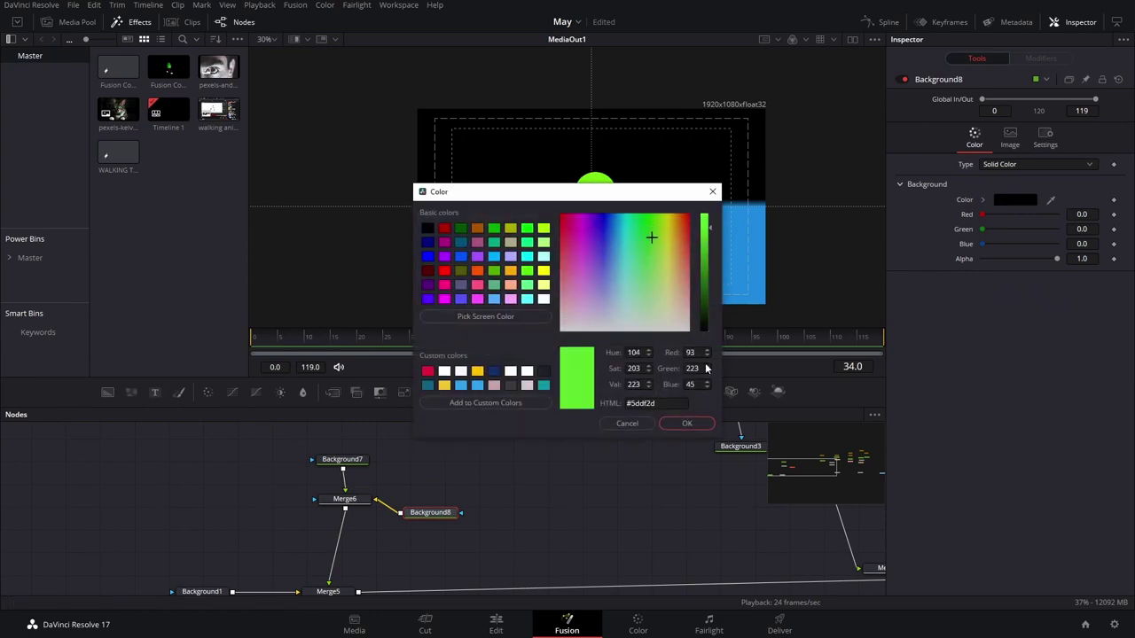
{"action": "left_click", "coordinate": [687, 426]}
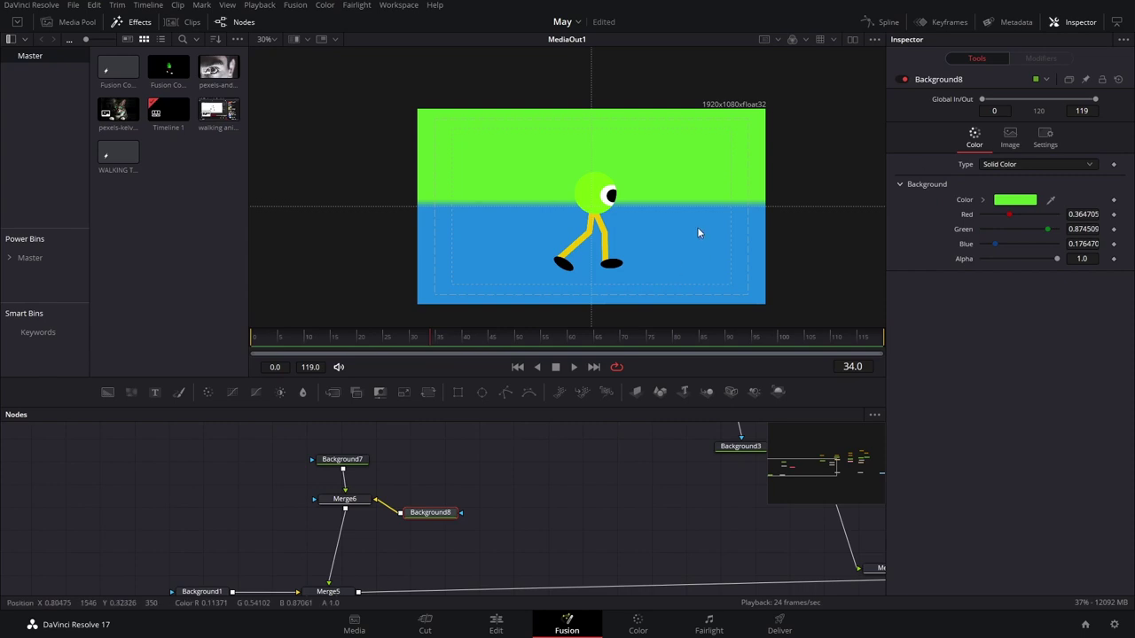
- Change Background8's colour to salmon pink, #df6a6a
{"action": "left_click", "coordinate": [1018, 201]}
{"action": "left_click_drag", "start_coordinate": [654, 228], "coordinate": [688, 271]}
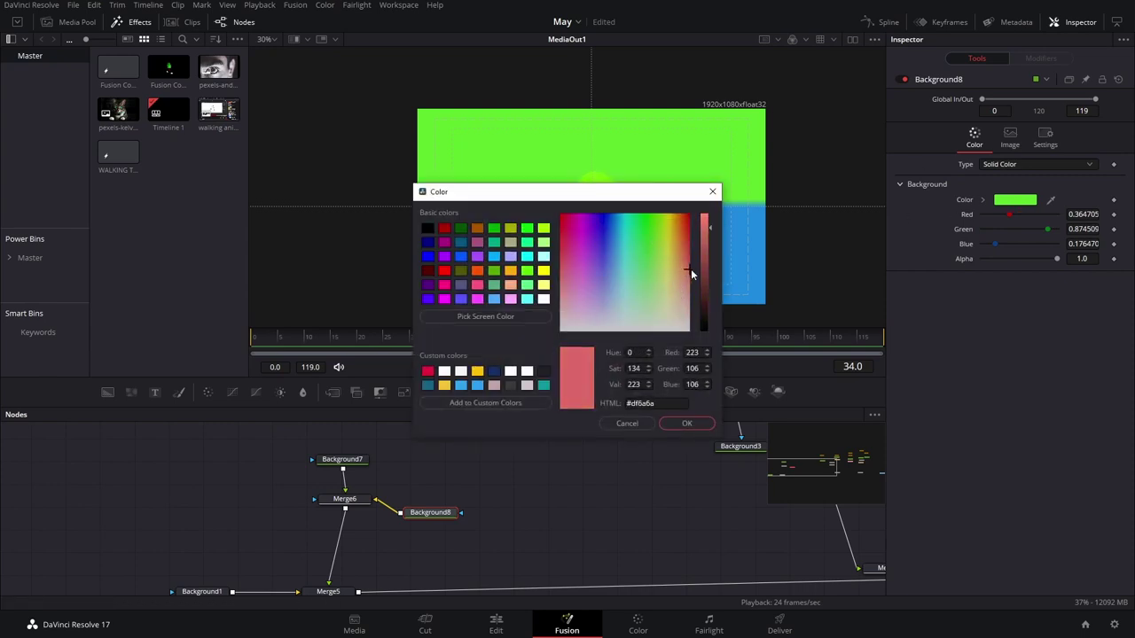
{"action": "left_click", "coordinate": [686, 424]}
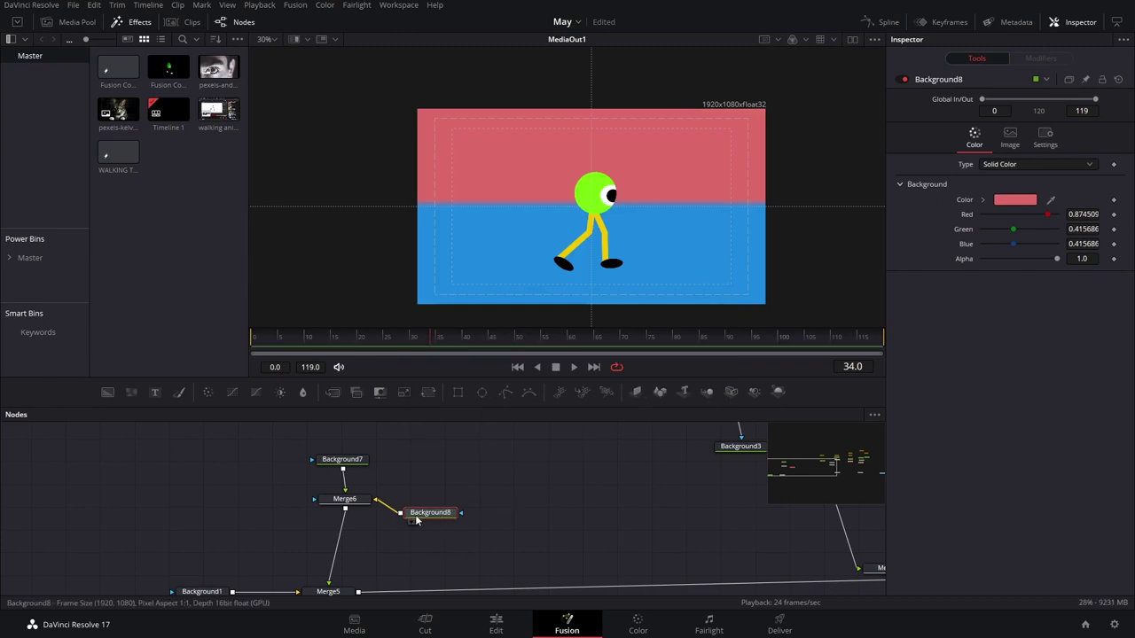
- Mask Background8 with a closed polygon forming three mountain peaks across the frame, its base hidden behind the blue ground
{"action": "left_click_drag", "start_coordinate": [417, 519], "coordinate": [443, 518]}
{"action": "left_click", "coordinate": [505, 392]}
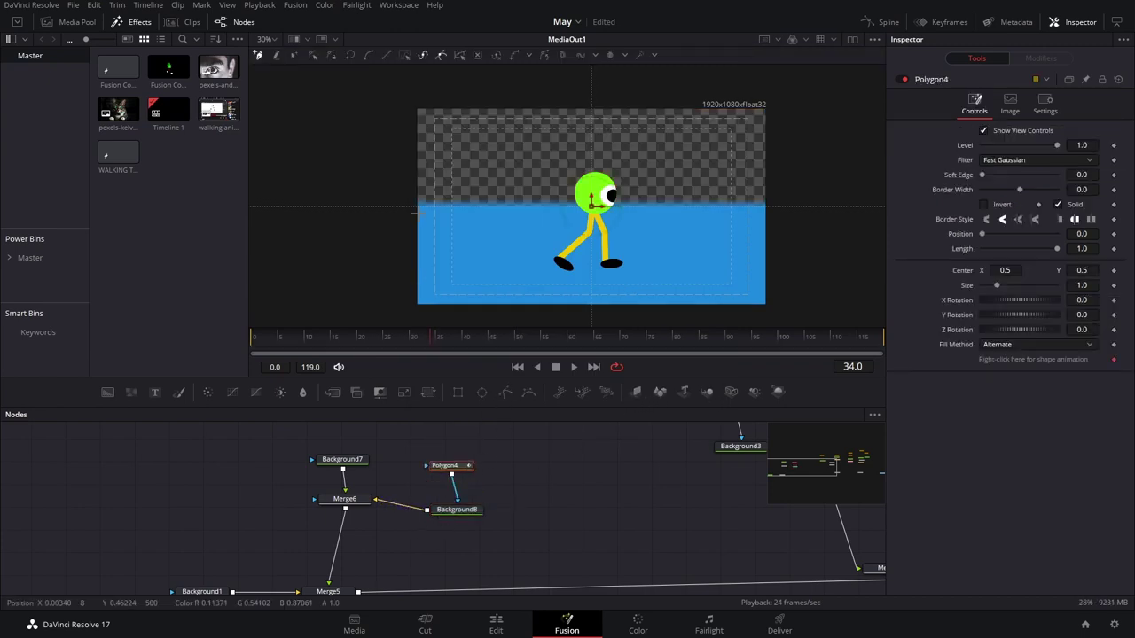
{"action": "left_click", "coordinate": [472, 123]}
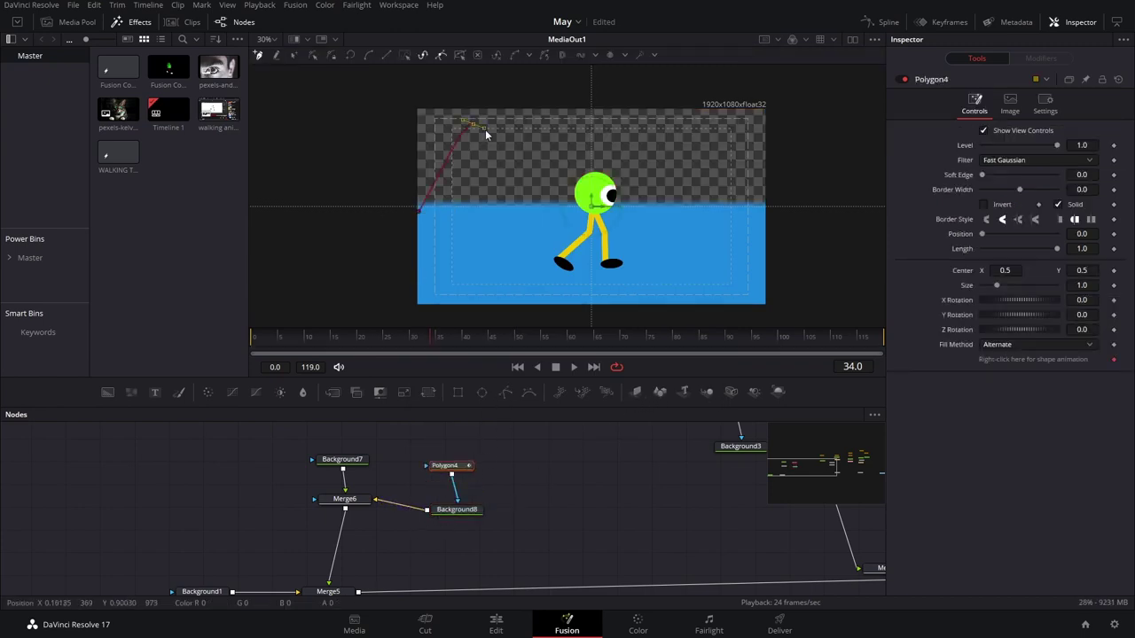
{"action": "left_click", "coordinate": [511, 220]}
{"action": "left_click", "coordinate": [641, 210]}
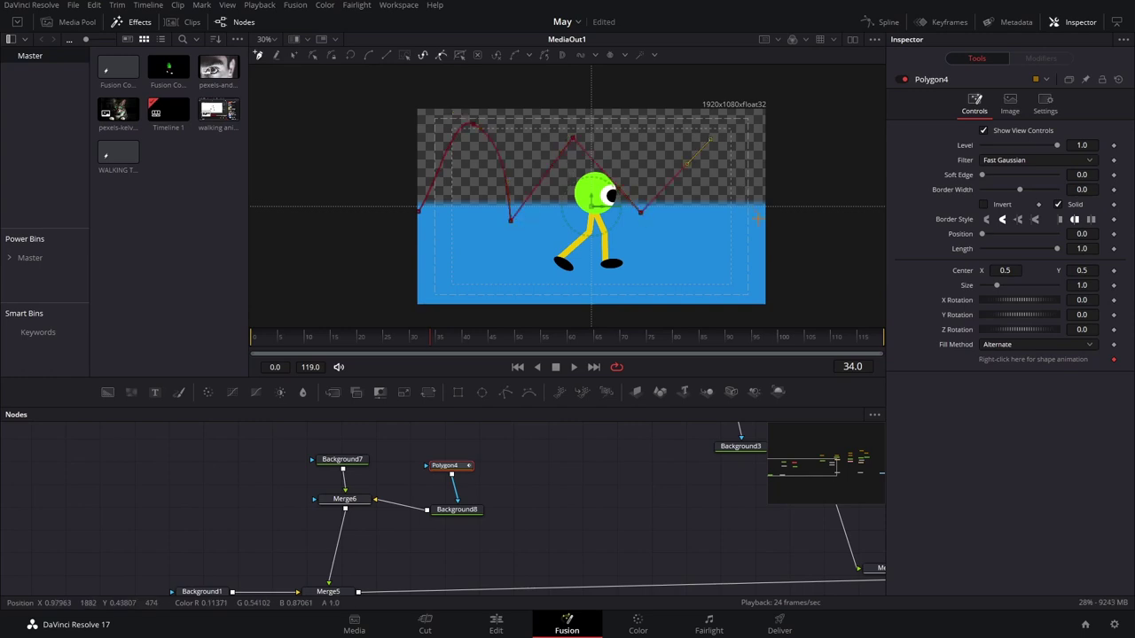
{"action": "left_click", "coordinate": [549, 252]}
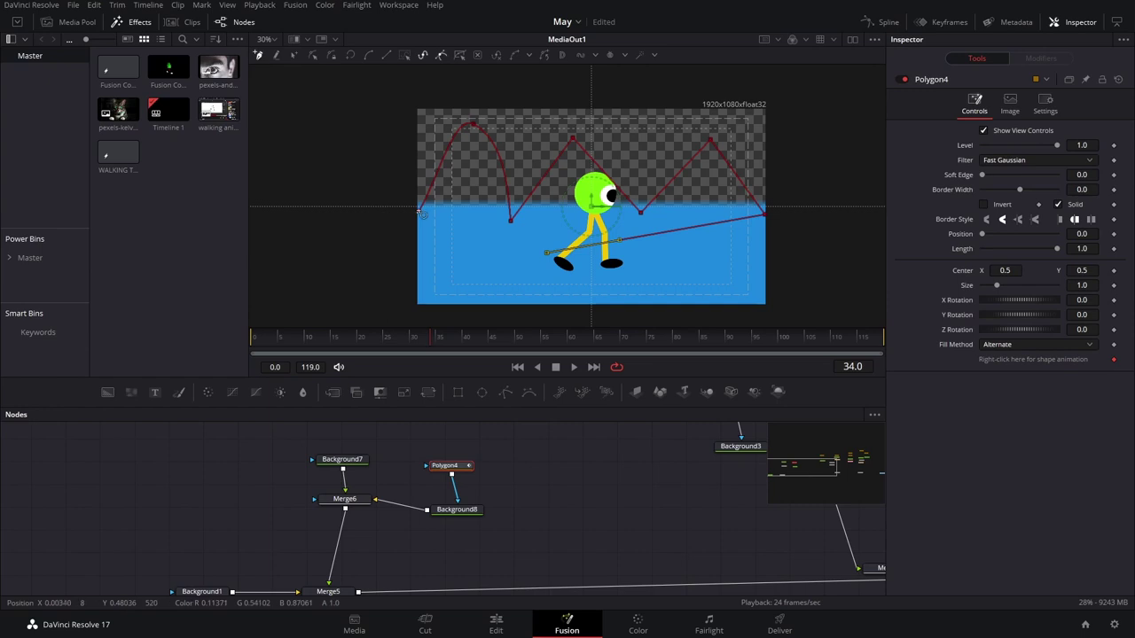
{"action": "left_click", "coordinate": [419, 211]}
- Smooth all points of the mountain mask into rounded hills and play back the walk
{"action": "left_click_drag", "start_coordinate": [359, 107], "coordinate": [887, 330]}
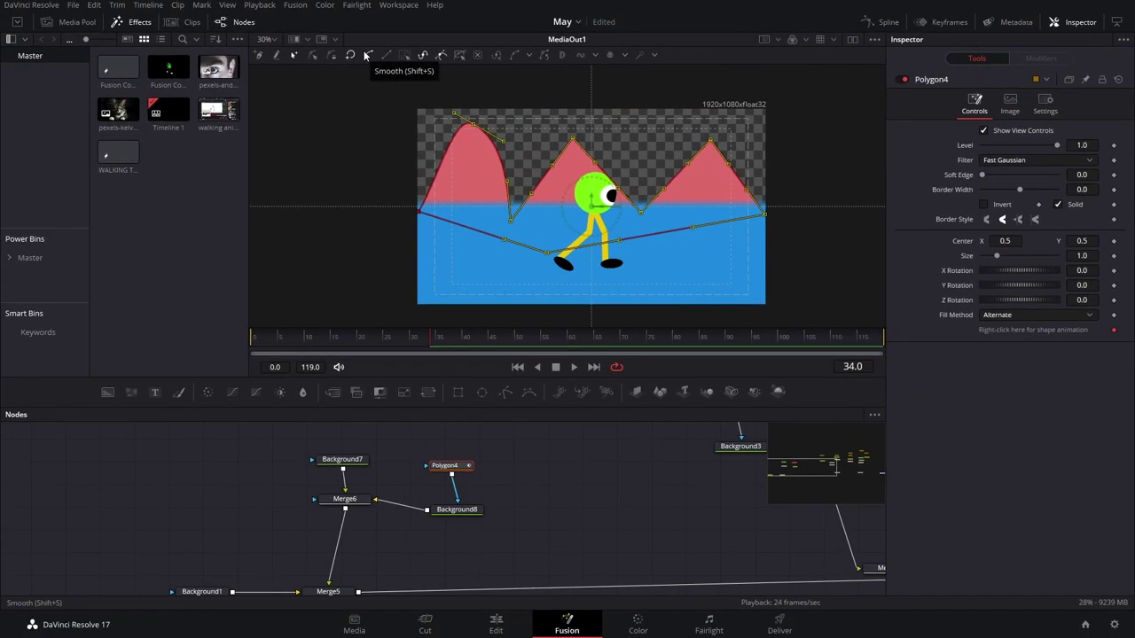
{"action": "left_click", "coordinate": [319, 51]}
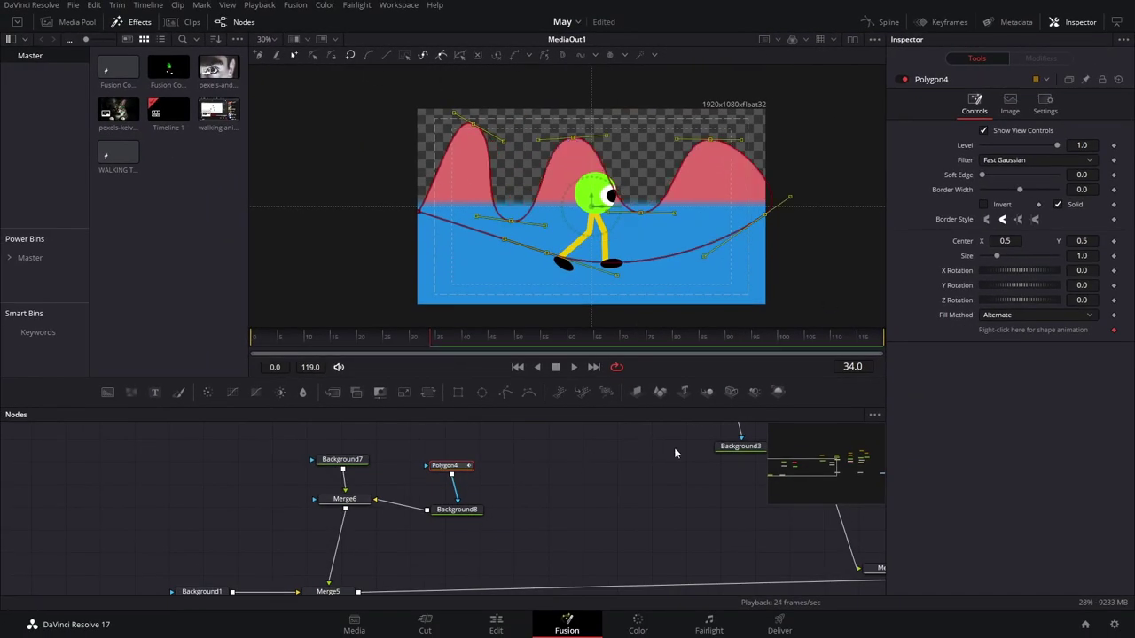
{"action": "left_click", "coordinate": [644, 457]}
{"action": "key", "text": "space"}
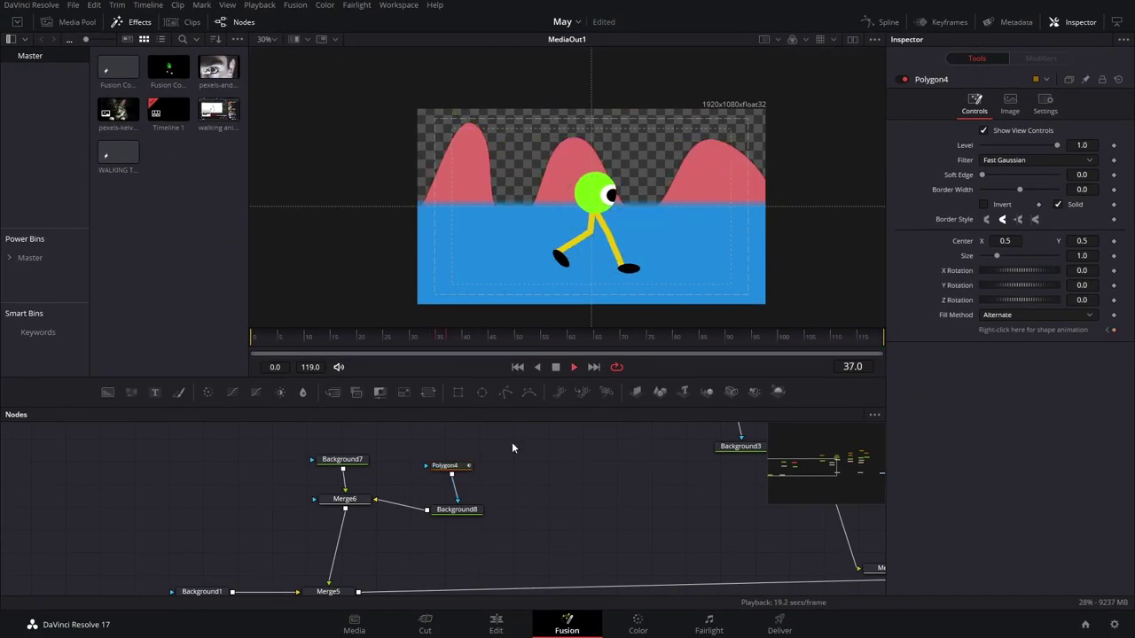
- Switch Background7 from a gradient to Solid Color and pick a muted teal-blue
{"action": "left_click", "coordinate": [342, 459]}
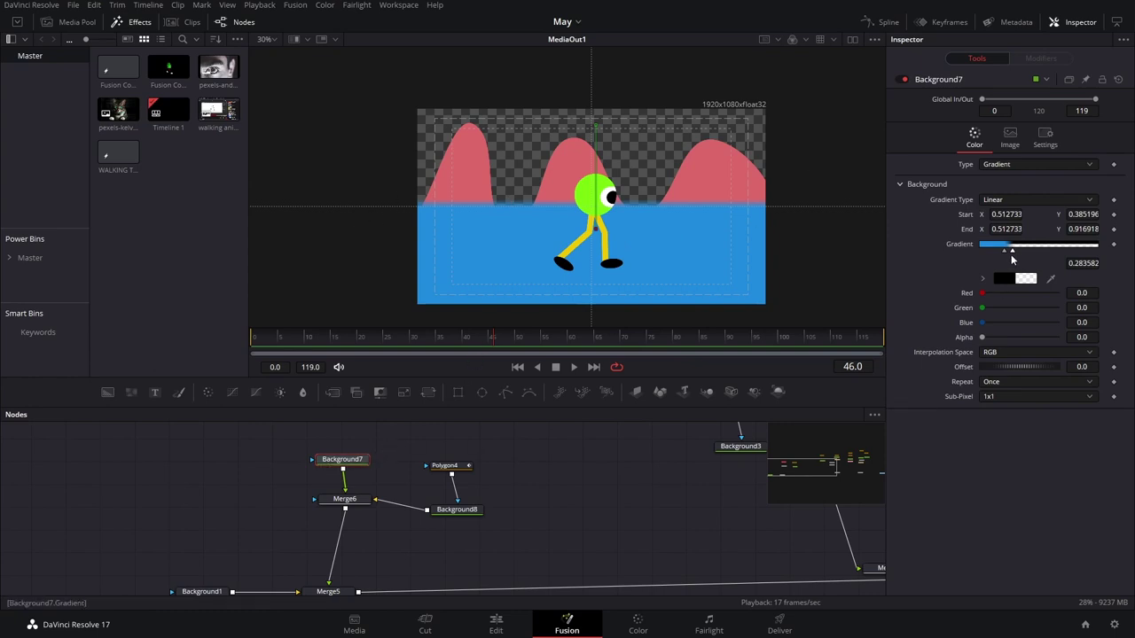
{"action": "left_click", "coordinate": [1011, 203]}
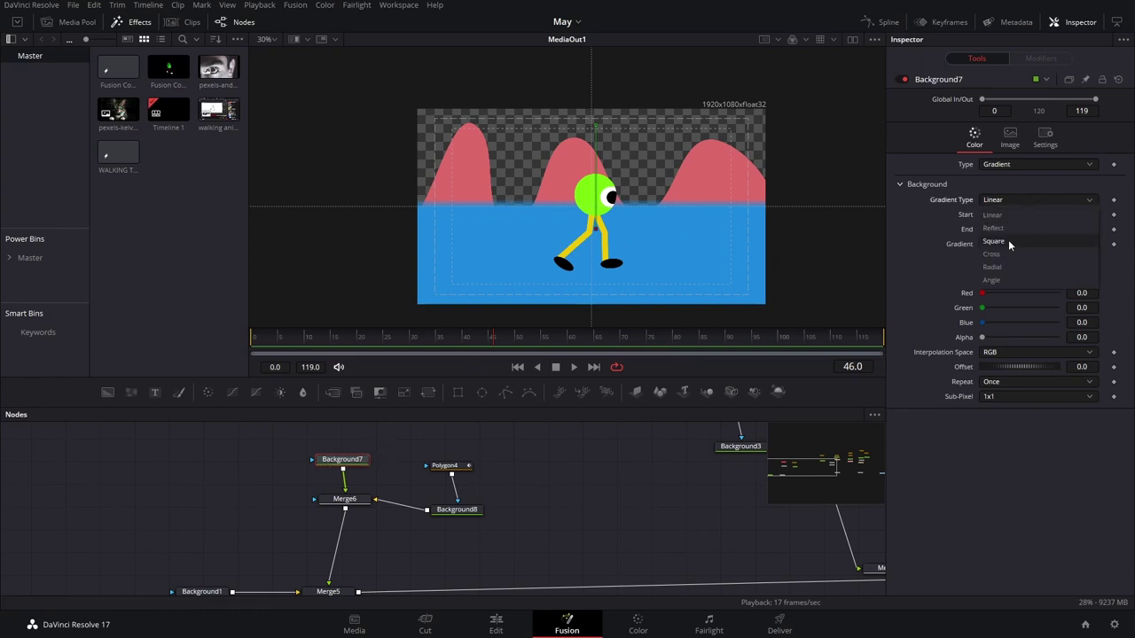
{"action": "left_click", "coordinate": [1018, 215]}
{"action": "left_click", "coordinate": [1015, 164]}
{"action": "left_click", "coordinate": [1013, 183]}
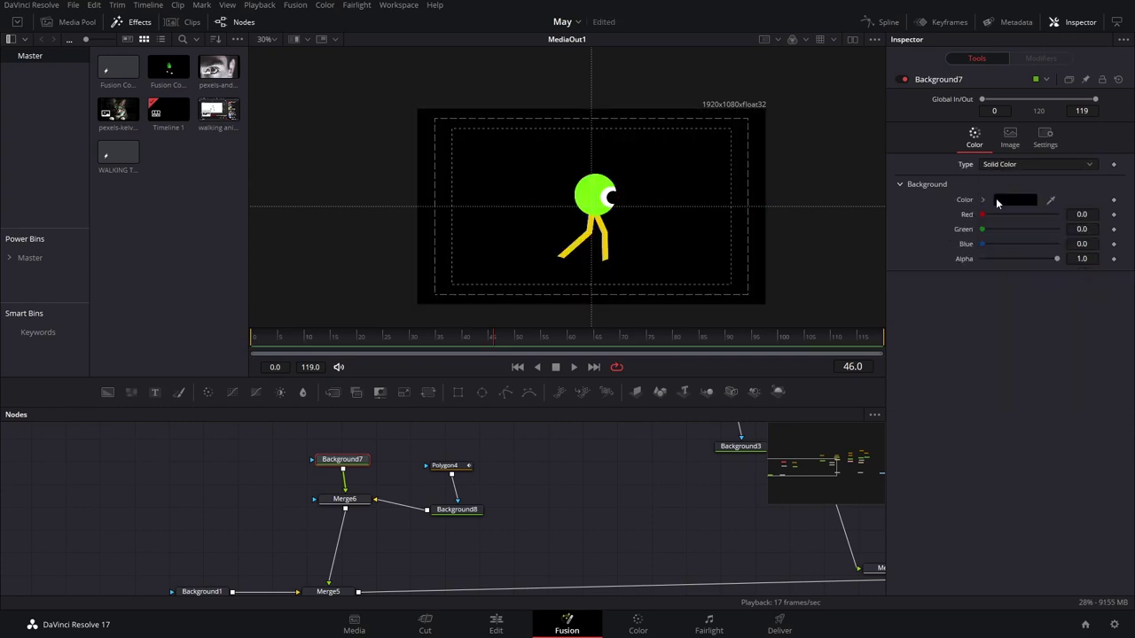
{"action": "left_click", "coordinate": [1000, 201]}
{"action": "left_click", "coordinate": [615, 282]}
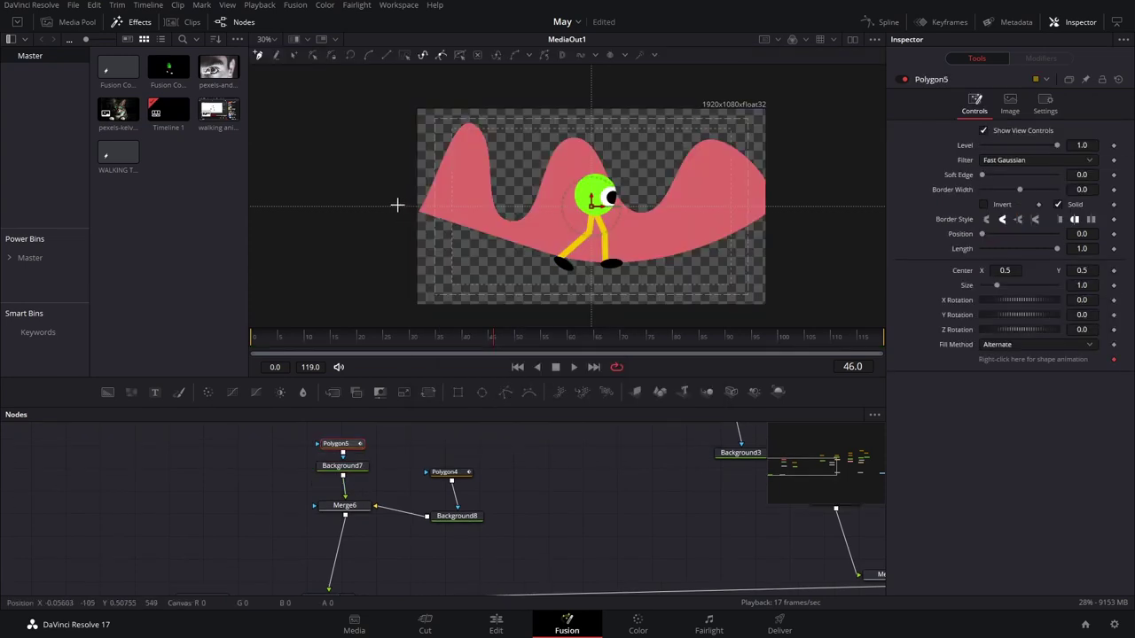
- Mask Background7 with a polygon covering the frame's lower half and extending past its edges, and scrub to frame 119
{"action": "left_click", "coordinate": [806, 212]}
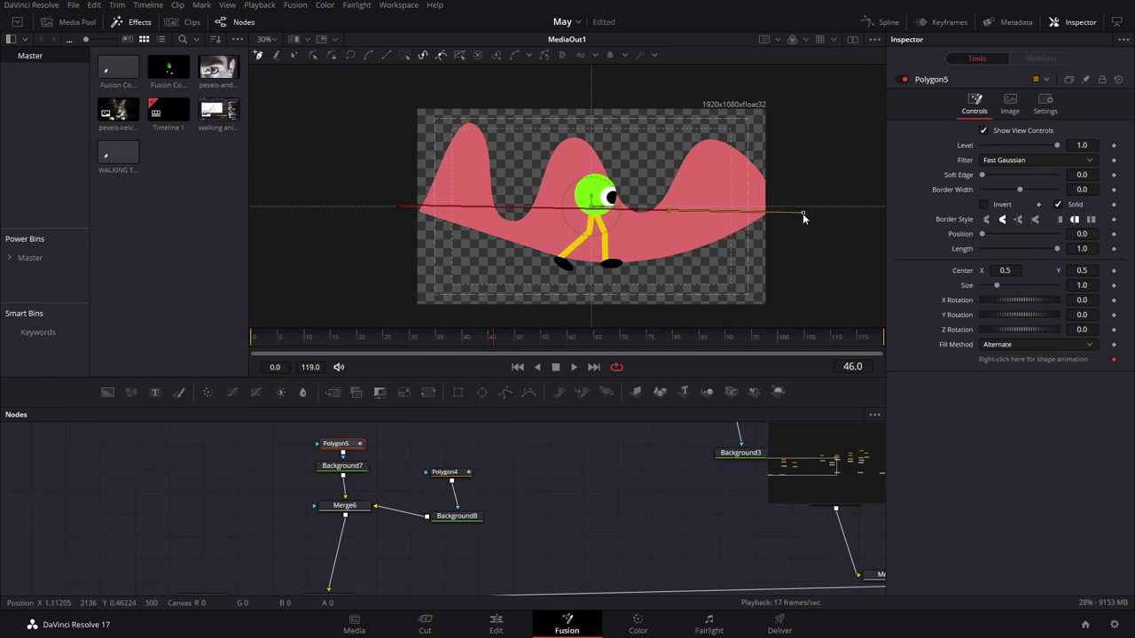
{"action": "left_click", "coordinate": [802, 212]}
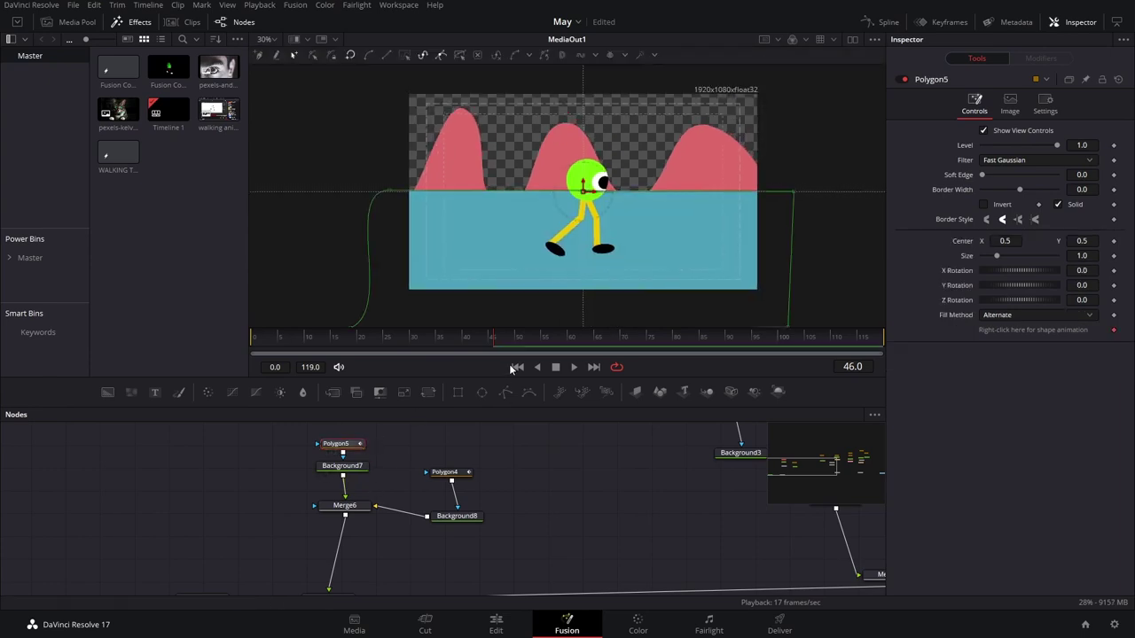
{"action": "left_click_drag", "start_coordinate": [526, 338], "coordinate": [884, 363]}
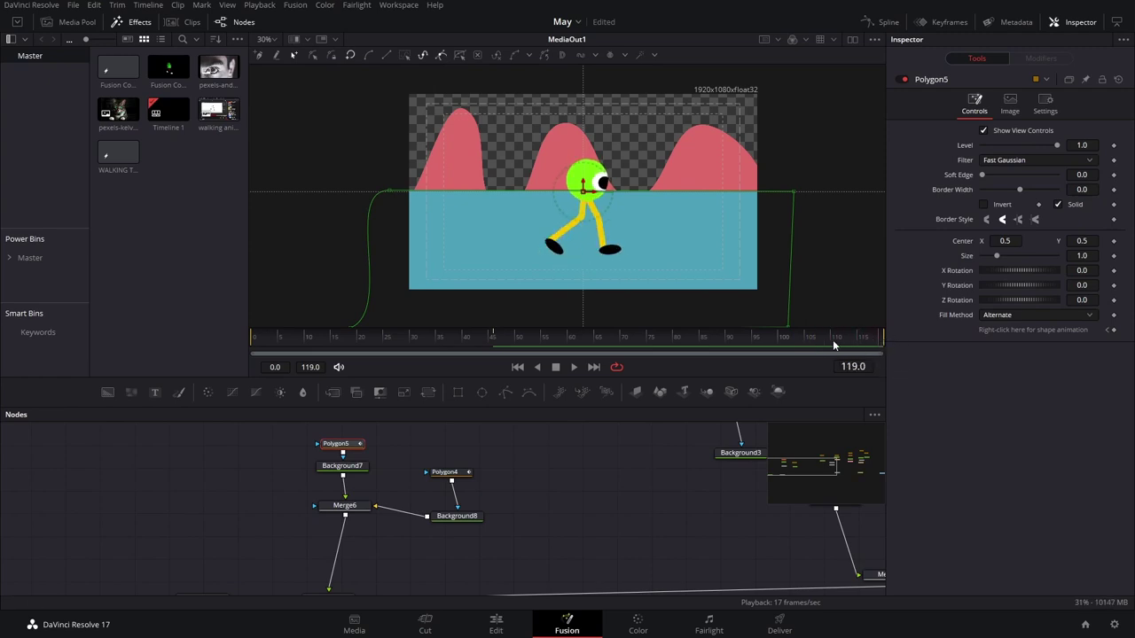
- Switch to the Edit page and park the playhead at the start of the WALKING TUT clip, 00:00:34:11
{"action": "left_click", "coordinate": [496, 624]}
{"action": "left_click", "coordinate": [589, 473]}
{"action": "left_click_drag", "start_coordinate": [581, 465], "coordinate": [502, 472]}
{"action": "left_click_drag", "start_coordinate": [502, 479], "coordinate": [495, 472]}
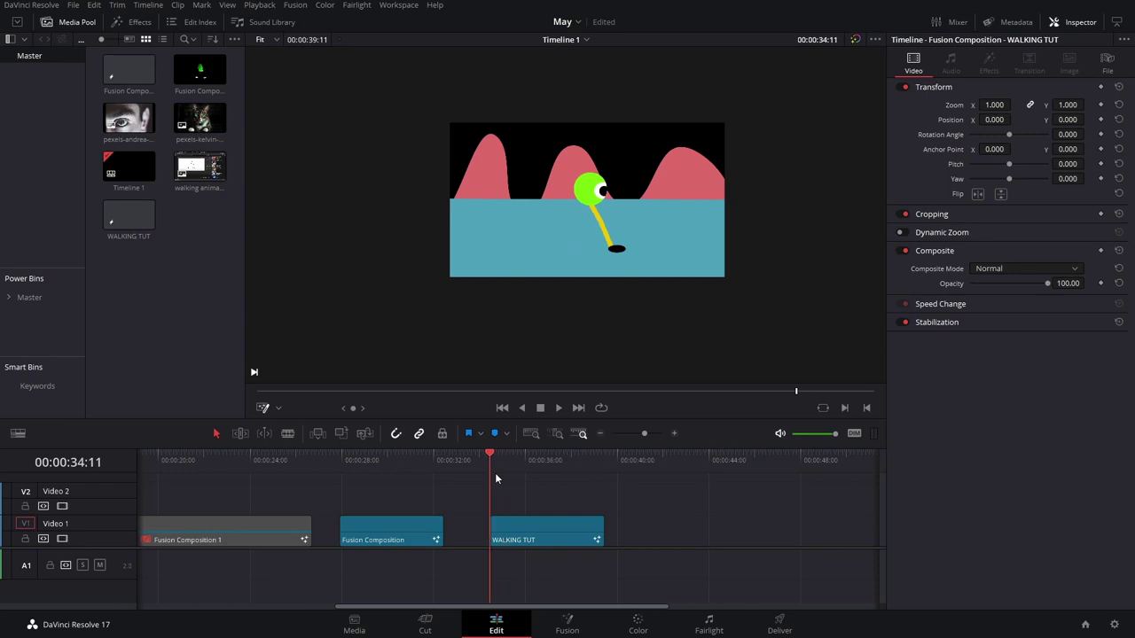
- Play back the WALKING TUT clip, reopen it in Fusion, and show the Polygon2 and Transform1 curves in the Spline editor
{"action": "key", "text": "space"}
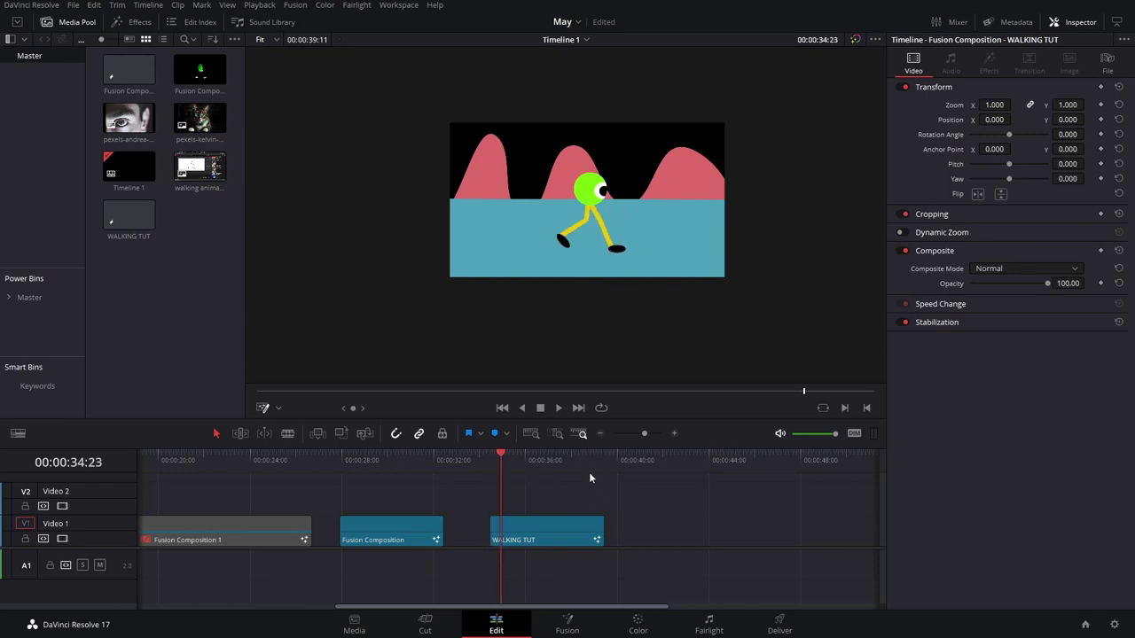
{"action": "key", "text": "shift+5"}
{"action": "scroll", "coordinate": [523, 499], "scroll_direction": "down", "scroll_amount": 3}
{"action": "scroll", "coordinate": [502, 494], "scroll_direction": "up", "scroll_amount": 5}
{"action": "left_click", "coordinate": [500, 450]}
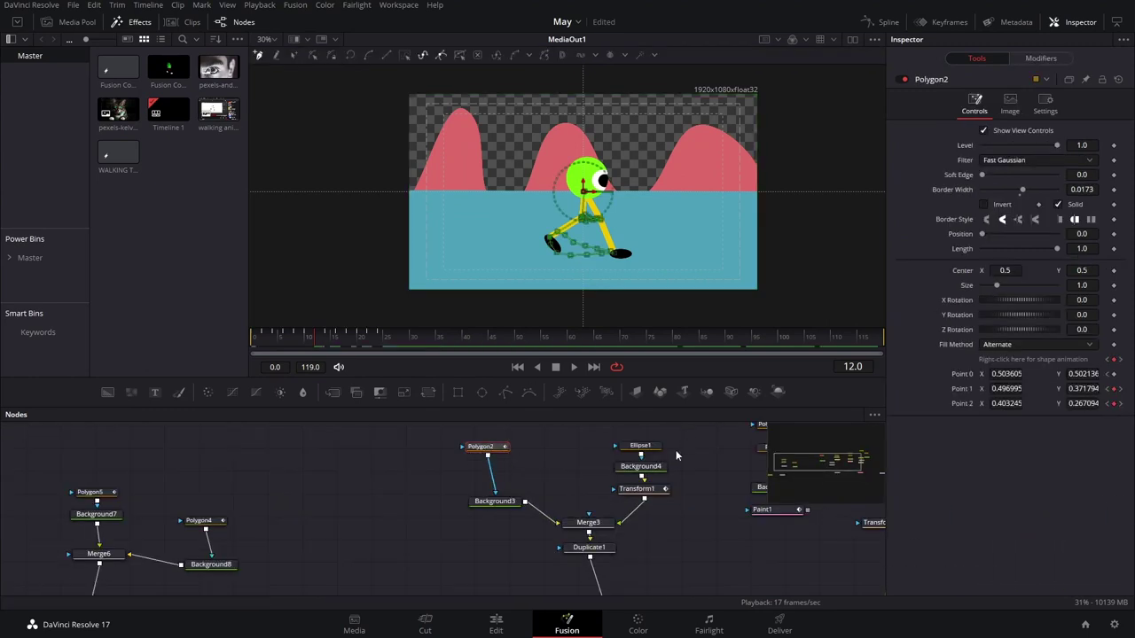
{"action": "left_click", "coordinate": [637, 488], "text": "ctrl"}
{"action": "left_click", "coordinate": [884, 24]}
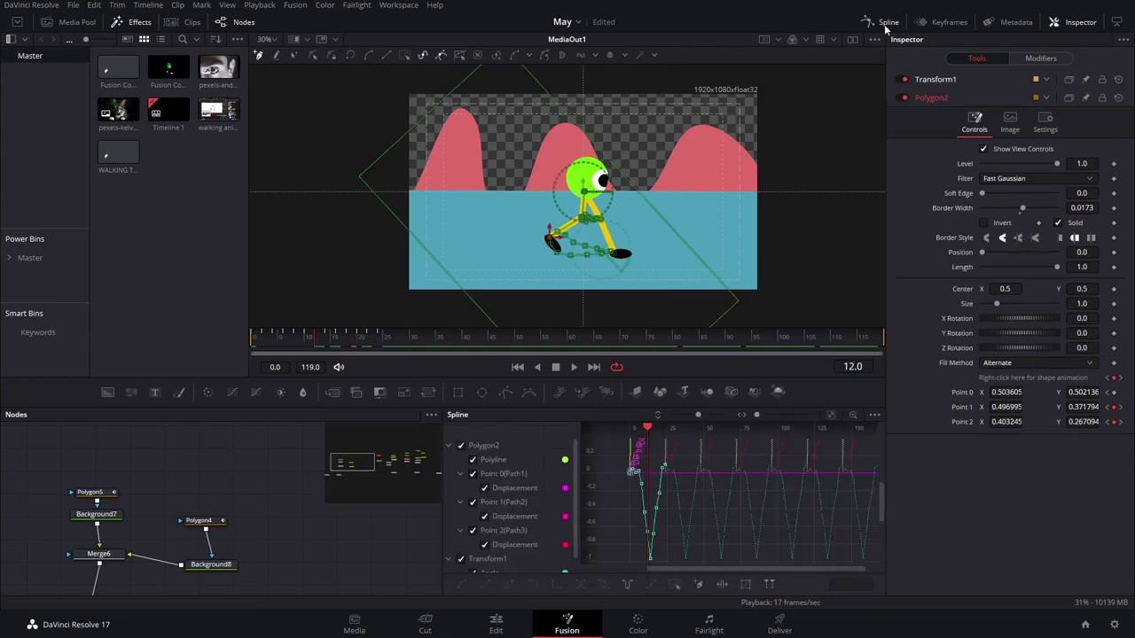
- Examine how the looping leg and foot curves line up around frames 119 and 120, and close the Spline editor
{"action": "scroll", "coordinate": [763, 485], "scroll_direction": "down", "scroll_amount": 3}
{"action": "mouse_move", "coordinate": [748, 474]}
{"action": "left_mouse_down"}
{"action": "mouse_move", "coordinate": [654, 474]}
{"action": "mouse_move", "coordinate": [747, 474]}
{"action": "left_mouse_up"}
{"action": "scroll", "coordinate": [758, 456], "scroll_direction": "up", "scroll_amount": 2}
{"action": "left_click_drag", "start_coordinate": [783, 341], "coordinate": [858, 343]}
{"action": "scroll", "coordinate": [682, 486], "scroll_direction": "up", "scroll_amount": 4}
{"action": "left_click_drag", "start_coordinate": [650, 427], "coordinate": [663, 431]}
{"action": "scroll", "coordinate": [674, 480], "scroll_direction": "down", "scroll_amount": 5}
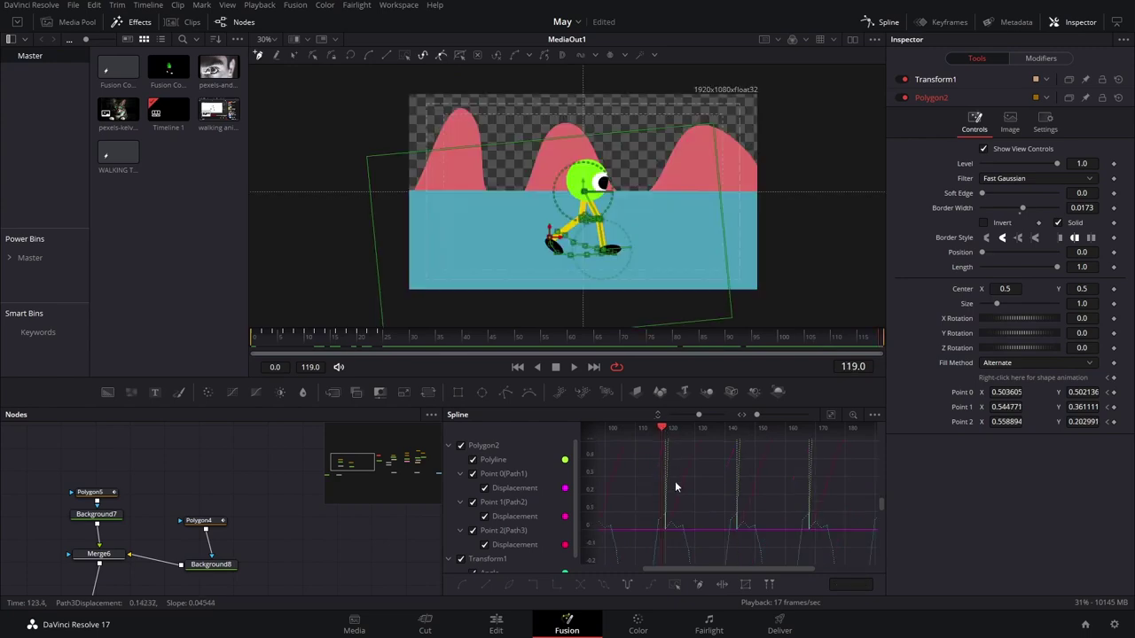
{"action": "left_click_drag", "start_coordinate": [663, 433], "coordinate": [667, 432]}
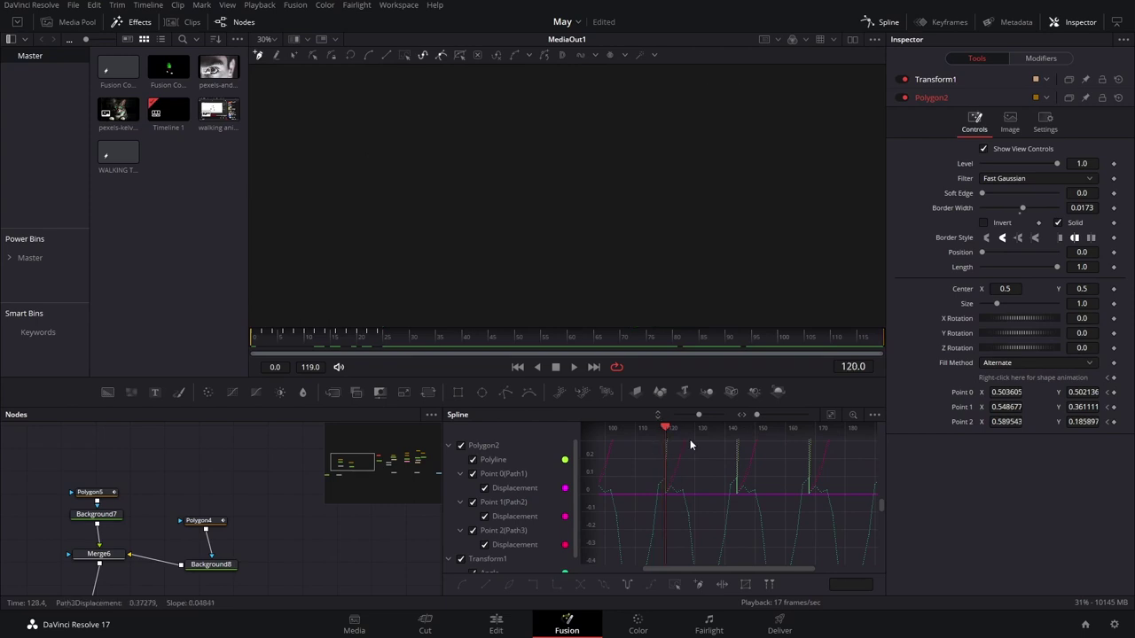
{"action": "scroll", "coordinate": [714, 468], "scroll_direction": "down", "scroll_amount": 3}
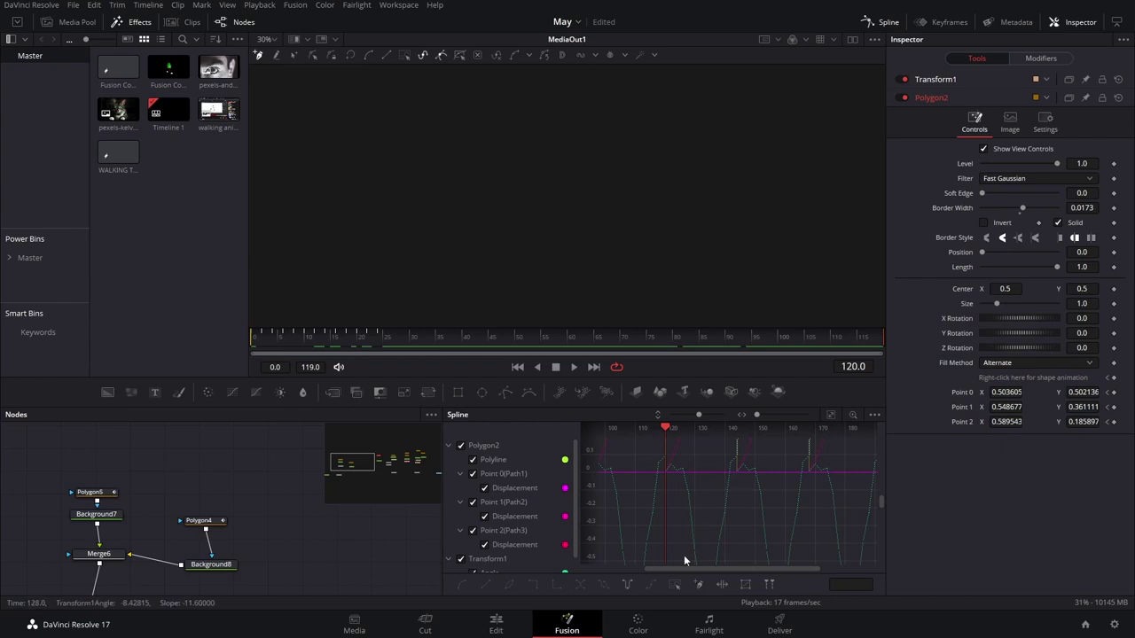
{"action": "left_click", "coordinate": [880, 22]}
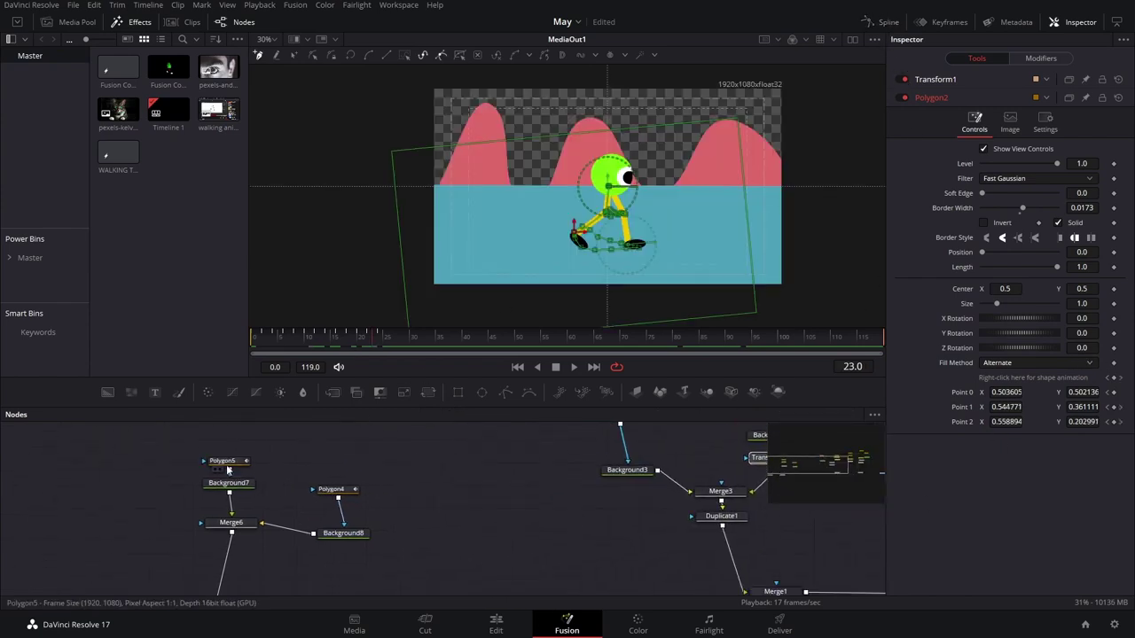
- Raise the left end of the Polygon5 ground mask's top edge slightly and remove the mask's shape animation
{"action": "left_click", "coordinate": [222, 461]}
{"action": "scroll", "coordinate": [523, 169], "scroll_direction": "up", "scroll_amount": 1}
{"action": "left_click", "coordinate": [379, 242]}
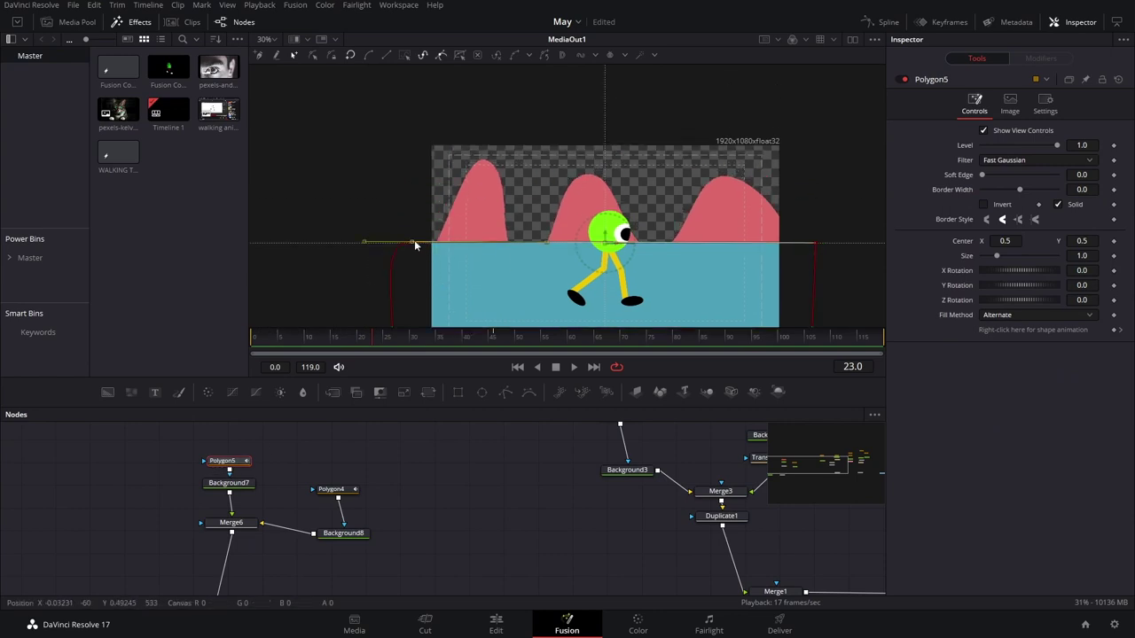
{"action": "left_click", "coordinate": [416, 245]}
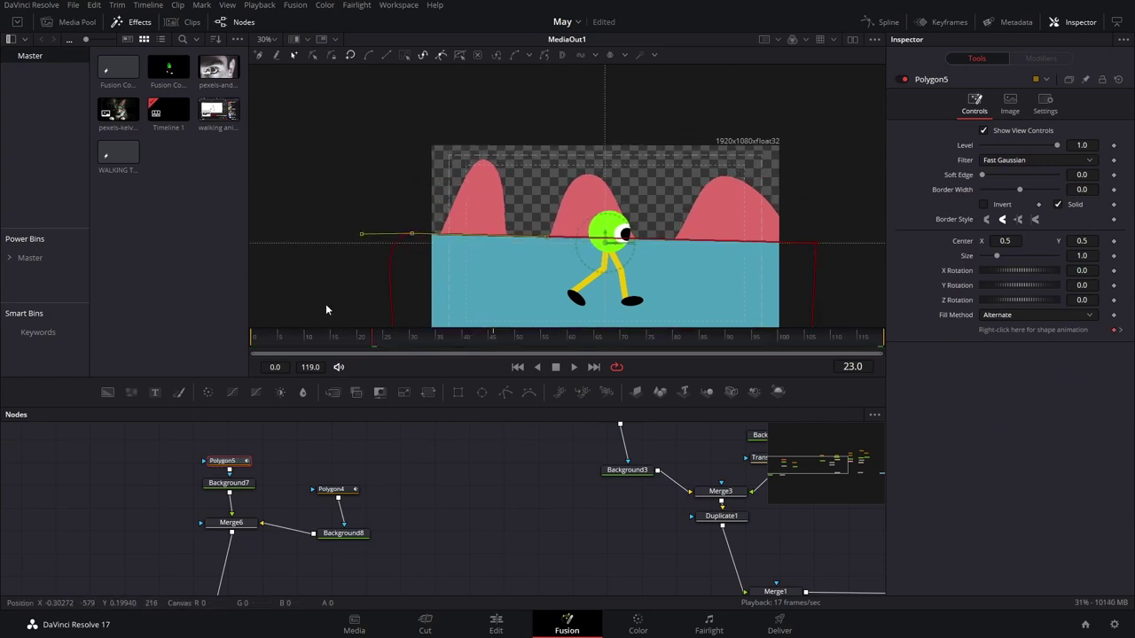
{"action": "left_click", "coordinate": [332, 342]}
{"action": "left_click_drag", "start_coordinate": [332, 346], "coordinate": [347, 344]}
{"action": "right_click", "coordinate": [1067, 331]}
{"action": "left_click", "coordinate": [1064, 460]}
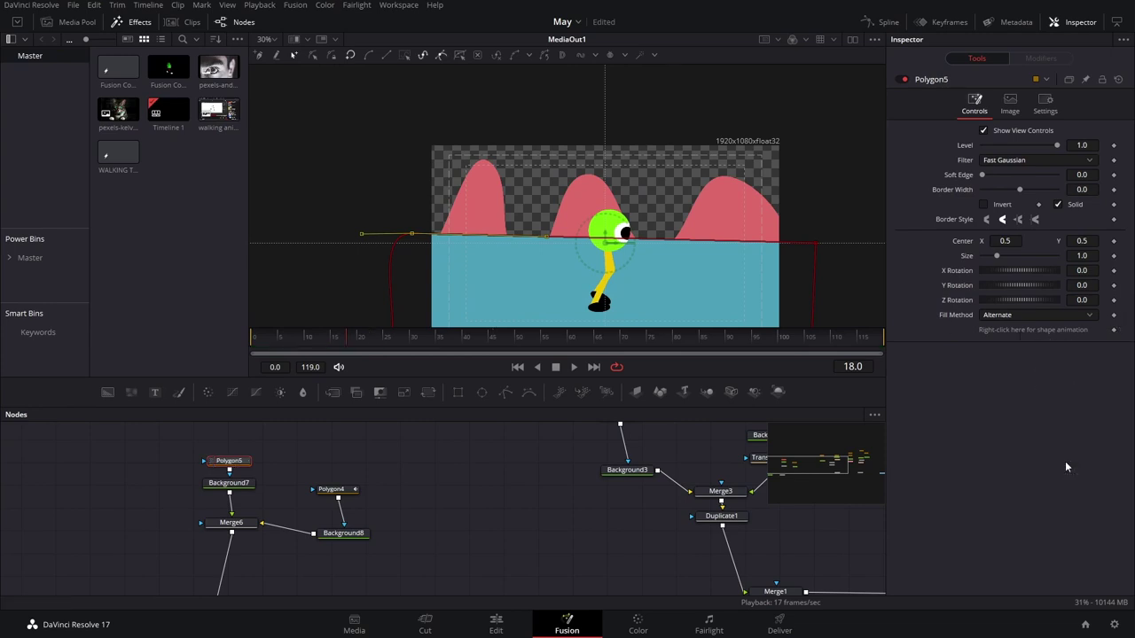
- At frame 12, bend the ground mask's top edge into a gentle wave and keyframe its shape
{"action": "left_click_drag", "start_coordinate": [332, 344], "coordinate": [318, 341]}
{"action": "left_click_drag", "start_coordinate": [548, 235], "coordinate": [800, 256]}
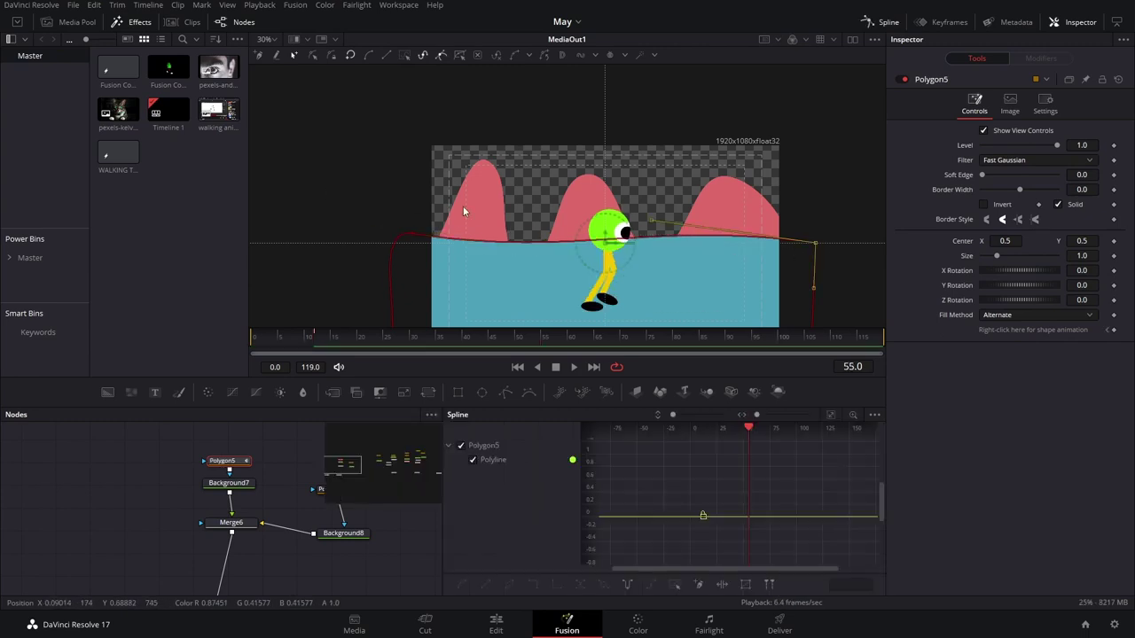
- At frame 66, keyframe a different wave on Polygon5 by lowering its right curve handle and adjusting the left point's handle
{"action": "left_click", "coordinate": [539, 348]}
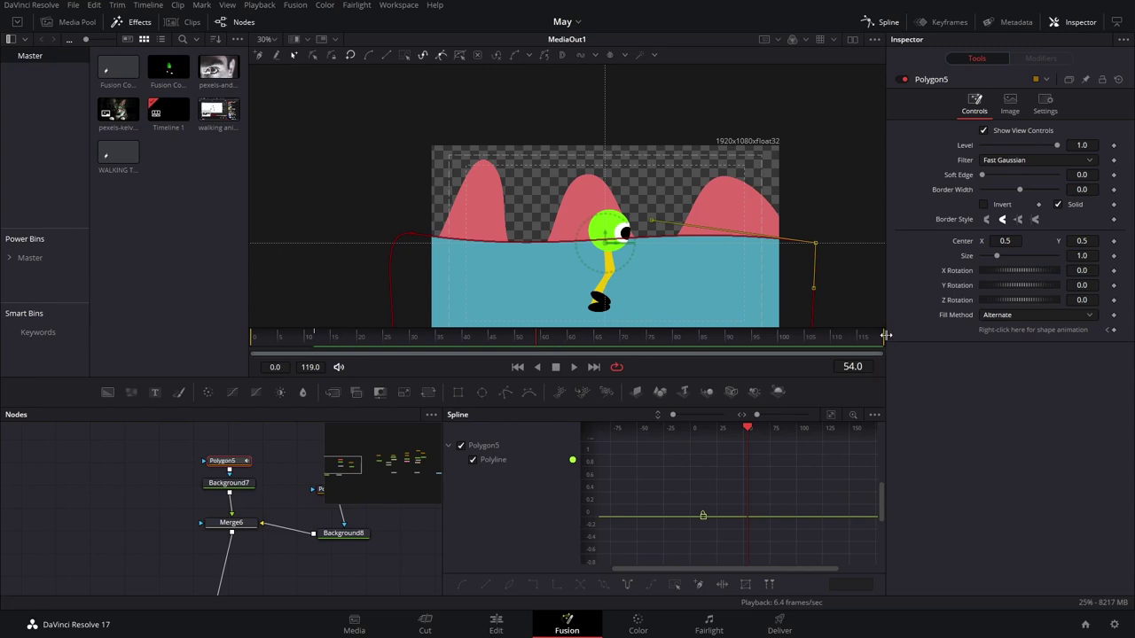
{"action": "left_click", "coordinate": [315, 340]}
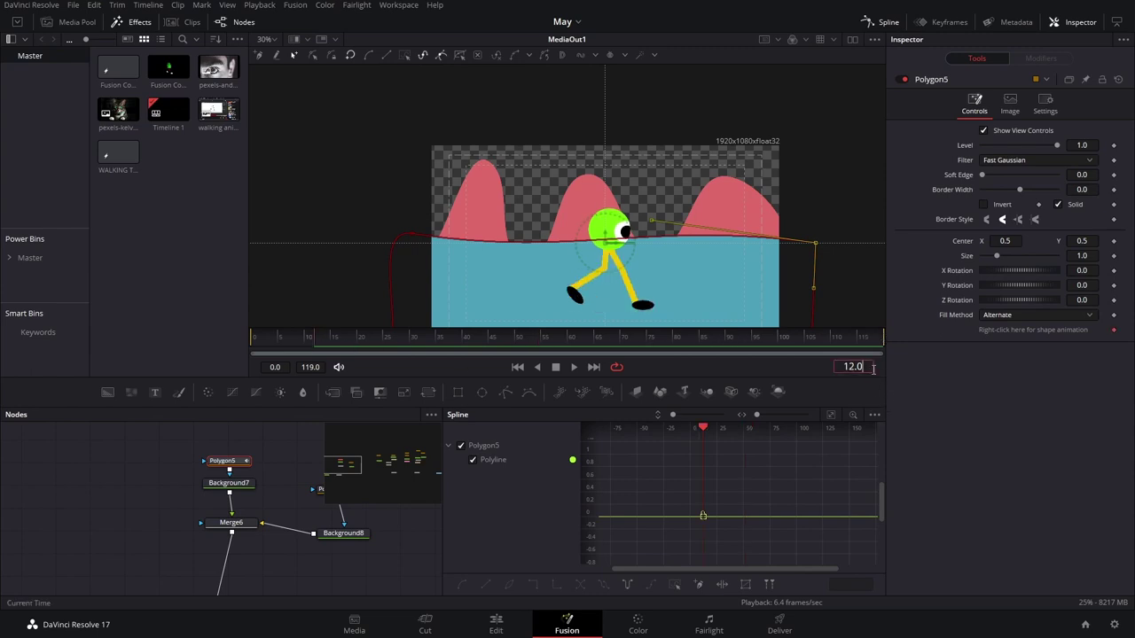
{"action": "type", "text": "54"}
{"action": "key", "text": "Return"}
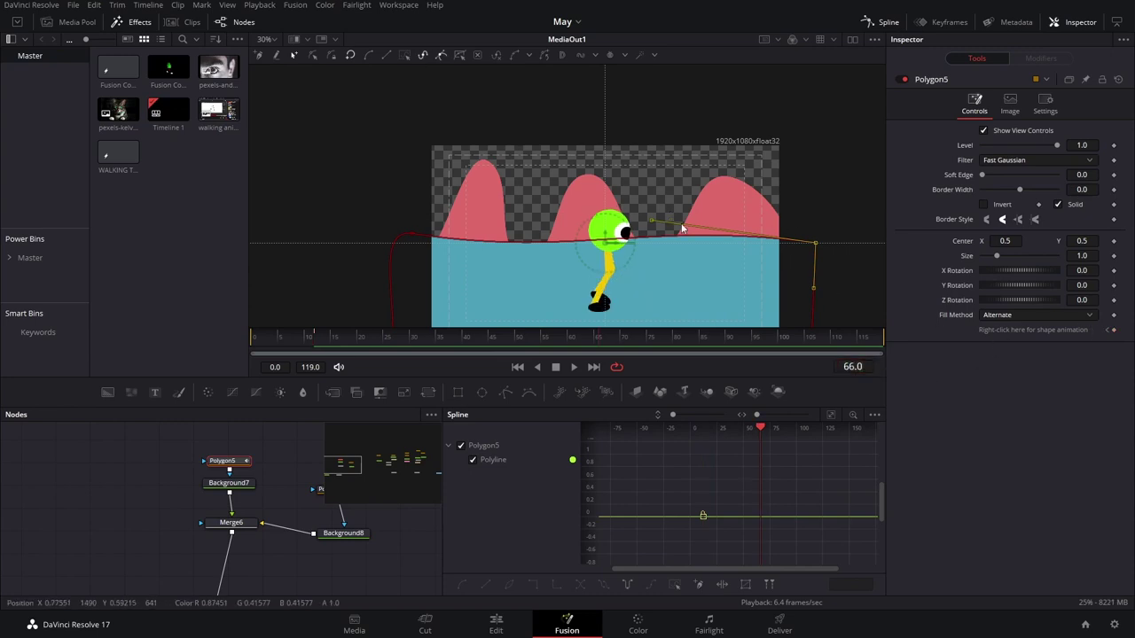
{"action": "left_click_drag", "start_coordinate": [651, 221], "coordinate": [643, 250]}
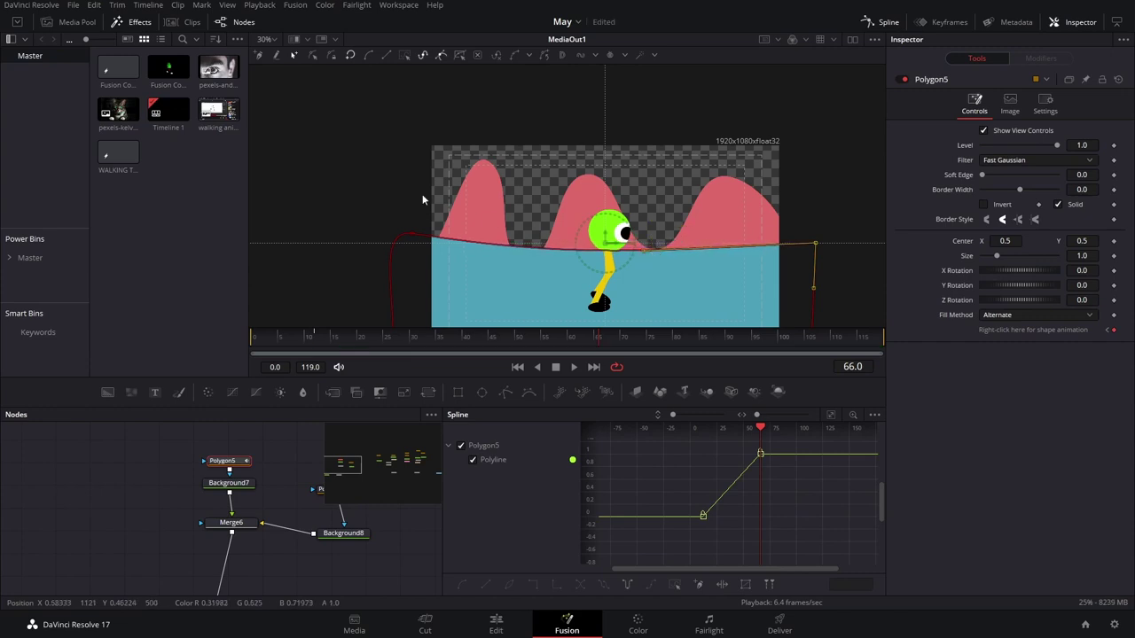
{"action": "left_click", "coordinate": [412, 233]}
{"action": "left_click_drag", "start_coordinate": [574, 262], "coordinate": [603, 225]}
- Set the Polygon5 shape keyframes to ping-pong, scrub through to frame 119, and close the Spline editor
{"action": "left_click_drag", "start_coordinate": [790, 540], "coordinate": [684, 442]}
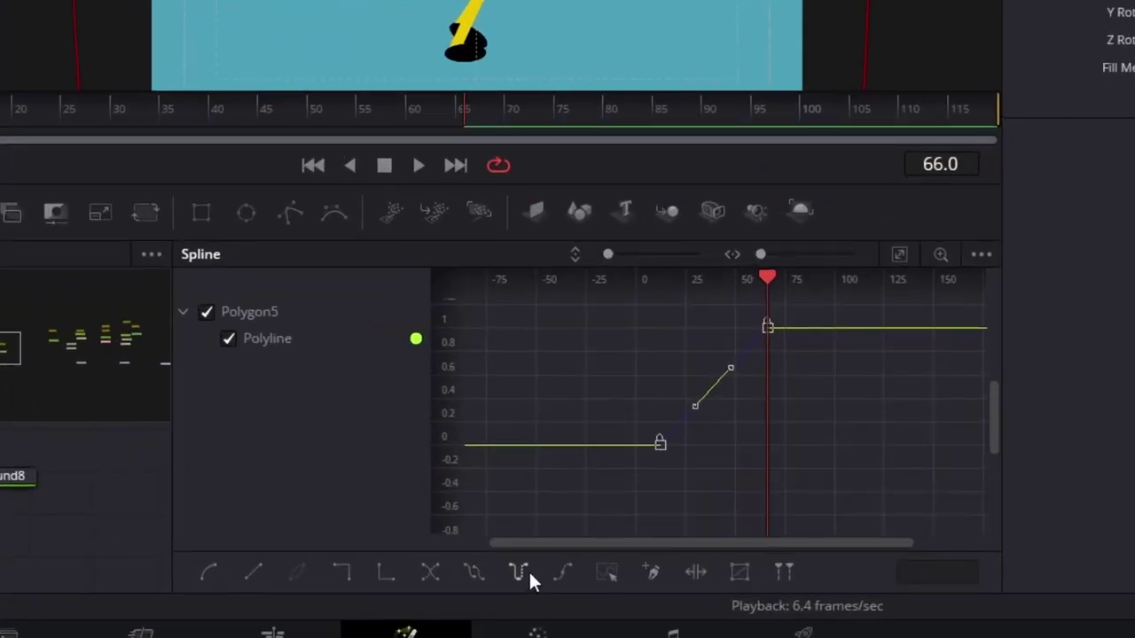
{"action": "left_click", "coordinate": [519, 571]}
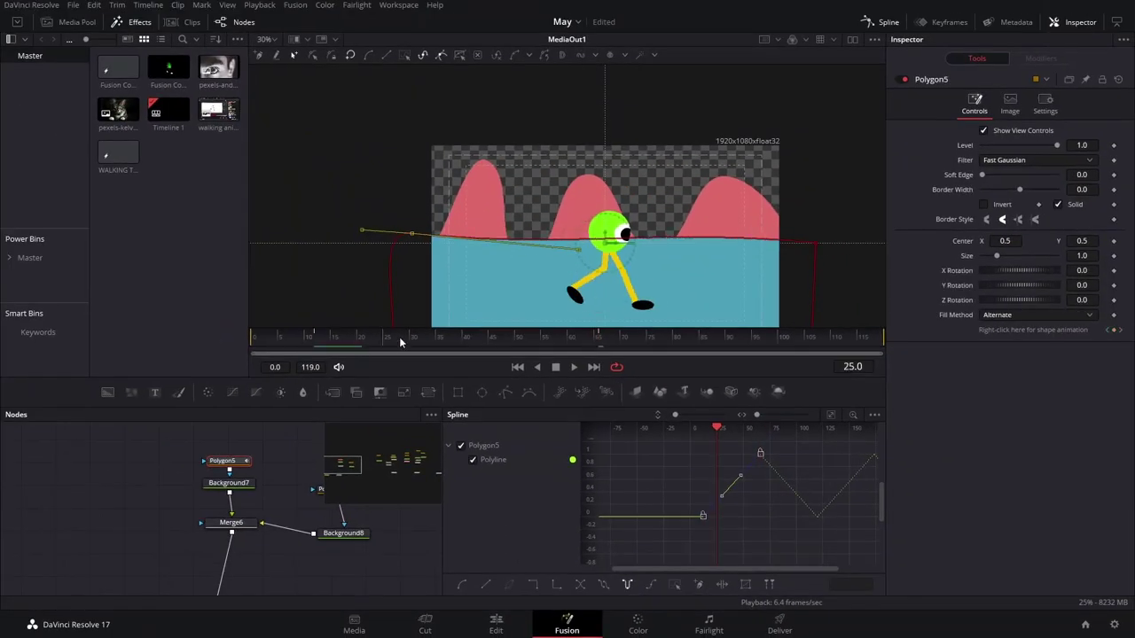
{"action": "left_click_drag", "start_coordinate": [399, 336], "coordinate": [883, 352]}
{"action": "left_click", "coordinate": [883, 20]}
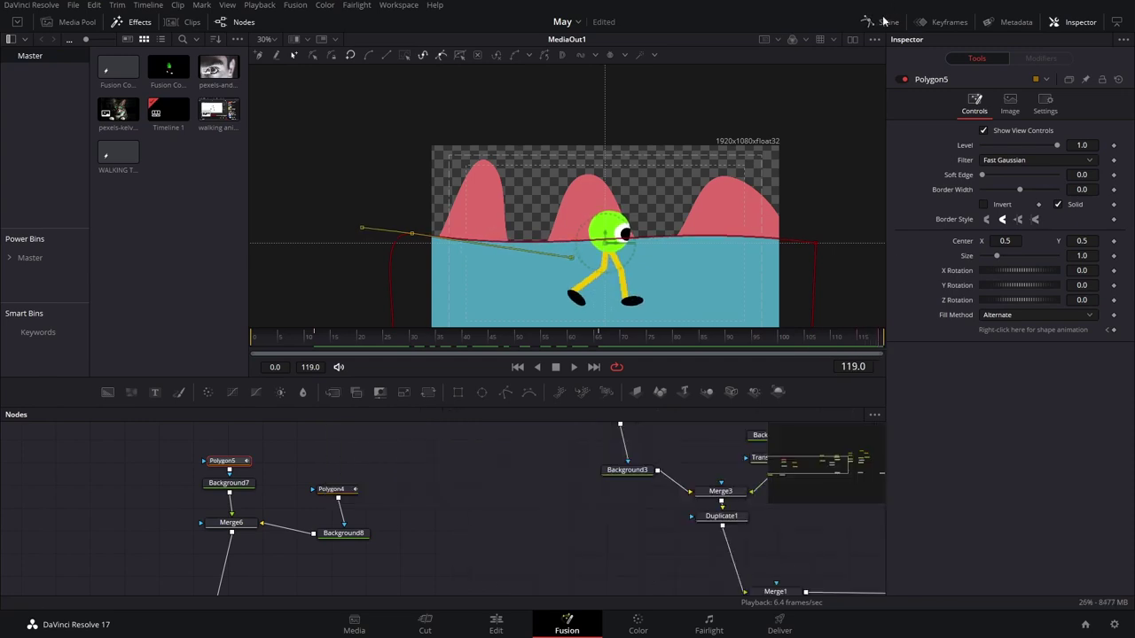
- Insert a Transform node between Background8 and Merge6 and arrange it beneath Background8
{"action": "scroll", "coordinate": [414, 467], "scroll_direction": "down", "scroll_amount": 2}
{"action": "left_click", "coordinate": [363, 457]}
{"action": "left_click", "coordinate": [405, 470]}
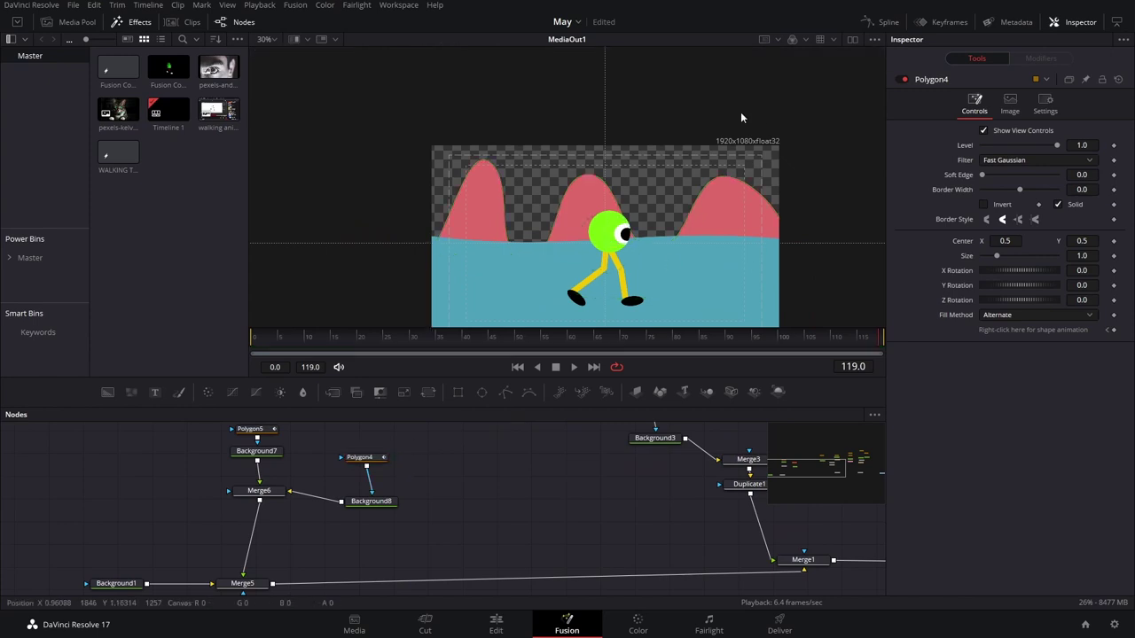
{"action": "left_click", "coordinate": [387, 503]}
{"action": "left_click_drag", "start_coordinate": [418, 443], "coordinate": [404, 462]}
{"action": "left_click", "coordinate": [461, 466]}
{"action": "left_click", "coordinate": [407, 467]}
{"action": "key", "text": "shift+space"}
{"action": "type", "text": "transform"}
{"action": "key", "text": "Return"}
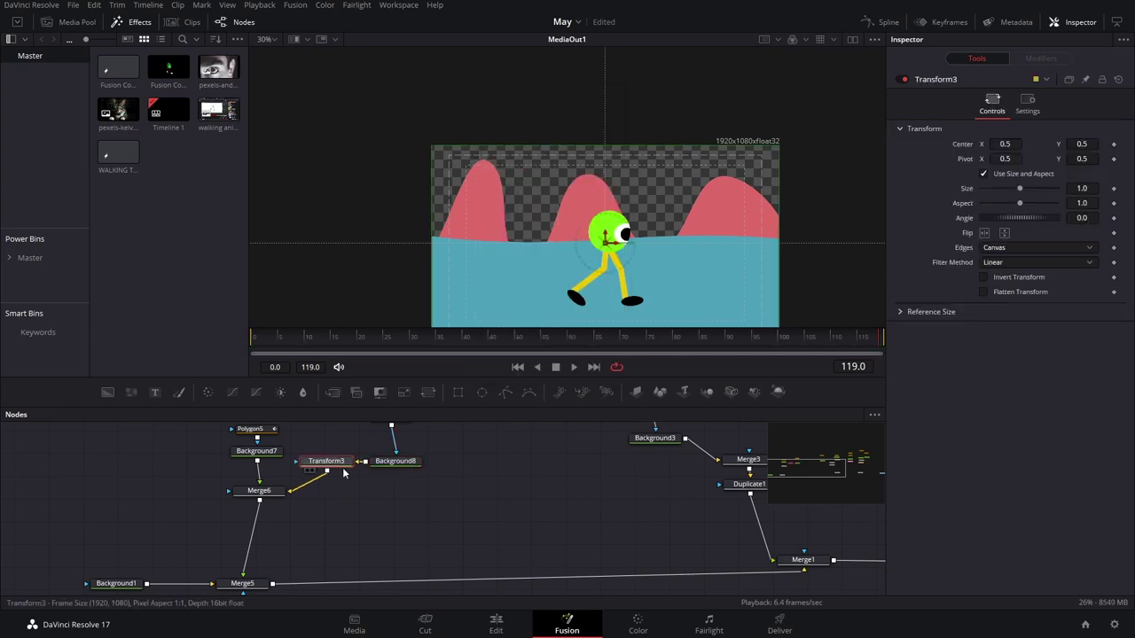
{"action": "left_click_drag", "start_coordinate": [326, 461], "coordinate": [374, 491]}
- Set Transform3's Edges to Wrap, test it by shifting the hills sideways, and undo the shift
{"action": "left_click", "coordinate": [1042, 247]}
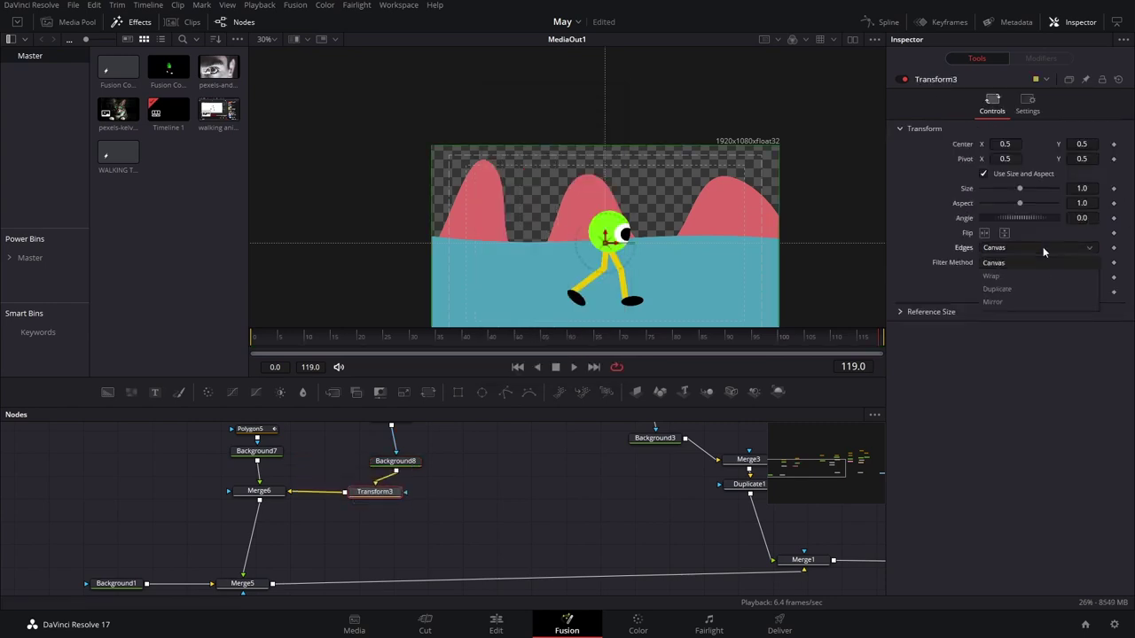
{"action": "left_click", "coordinate": [1008, 277]}
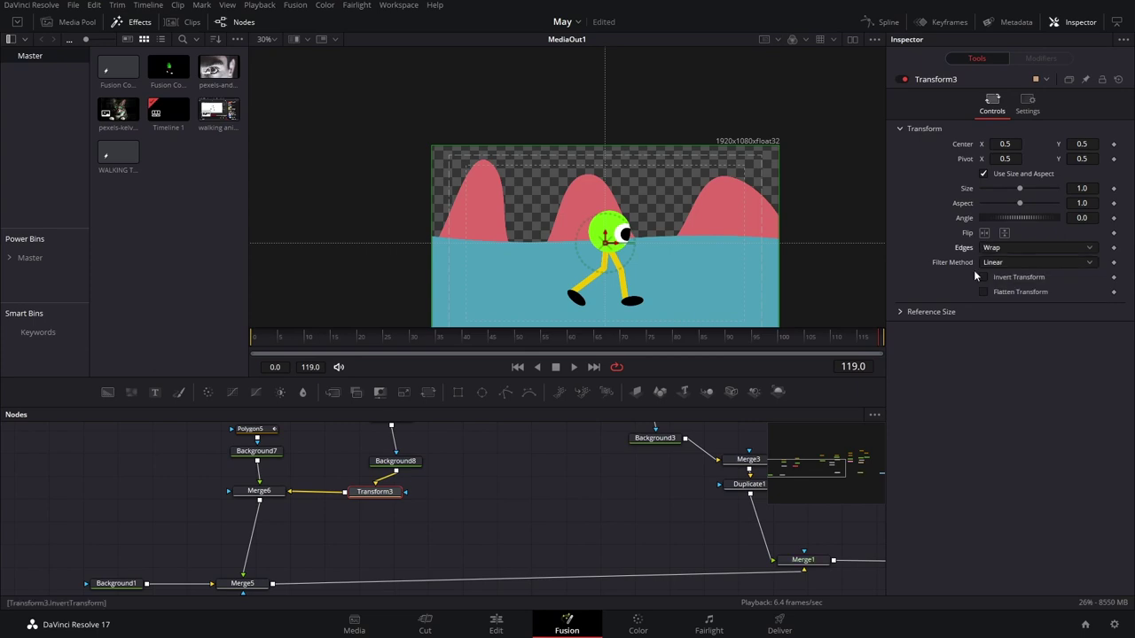
{"action": "left_click_drag", "start_coordinate": [612, 244], "coordinate": [484, 252]}
{"action": "key", "text": "ctrl+z"}
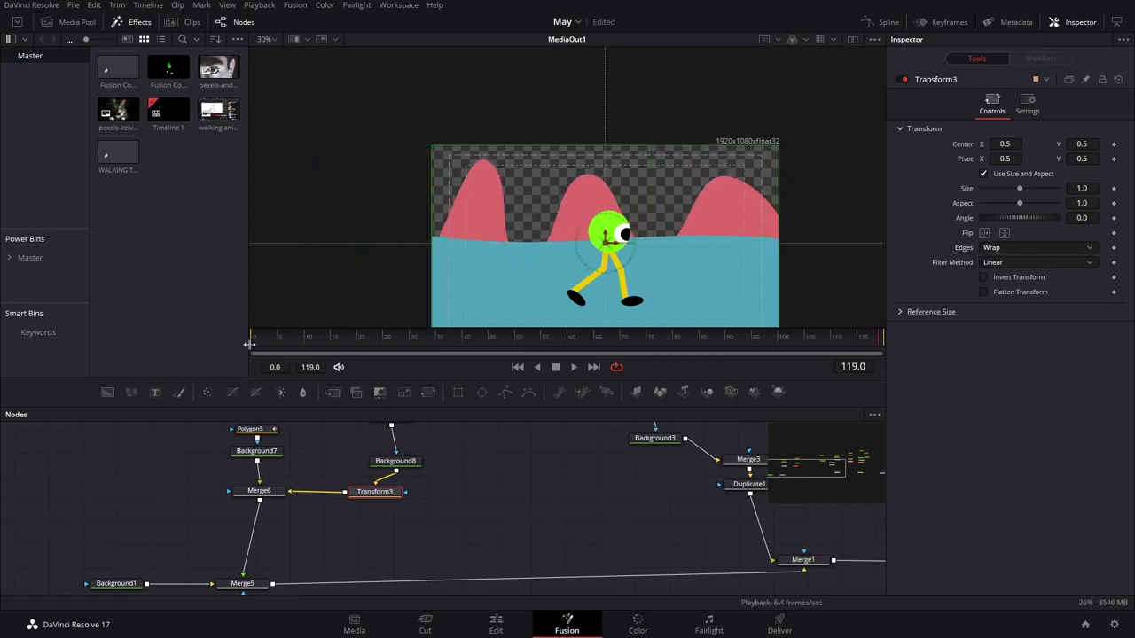
- Pull the Polygon4 hill mask's right end point in so the last hill ends within the frame, and remove its shape animation
{"action": "scroll", "coordinate": [423, 493], "scroll_direction": "up", "scroll_amount": 3}
{"action": "left_click", "coordinate": [392, 500]}
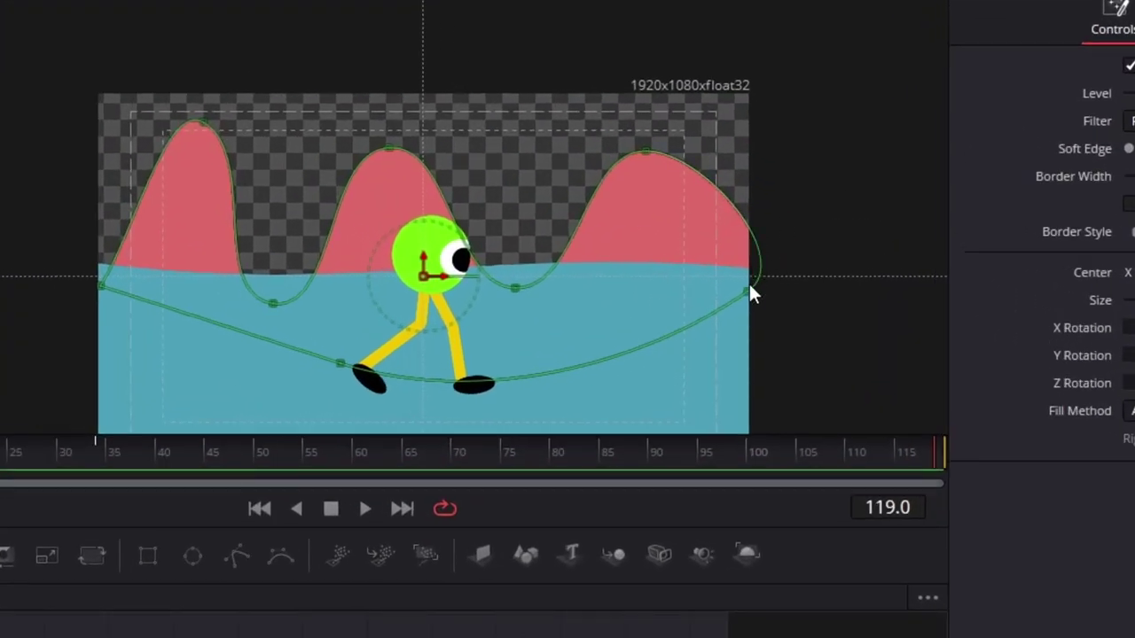
{"action": "left_click_drag", "start_coordinate": [746, 289], "coordinate": [711, 298]}
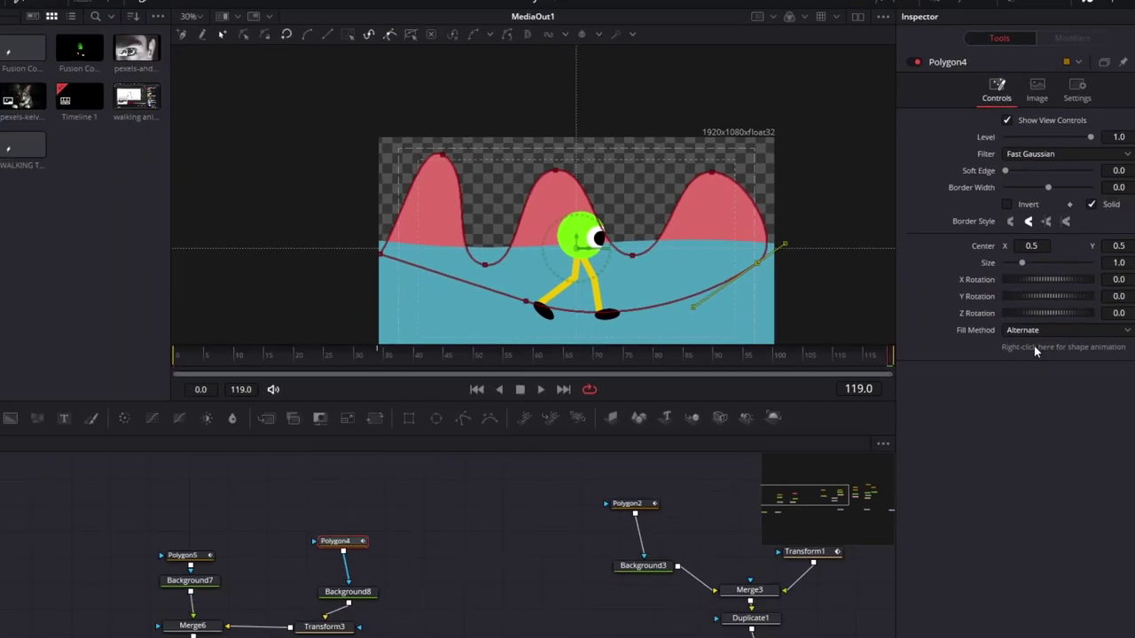
{"action": "right_click", "coordinate": [1034, 346]}
{"action": "left_click", "coordinate": [1042, 456]}
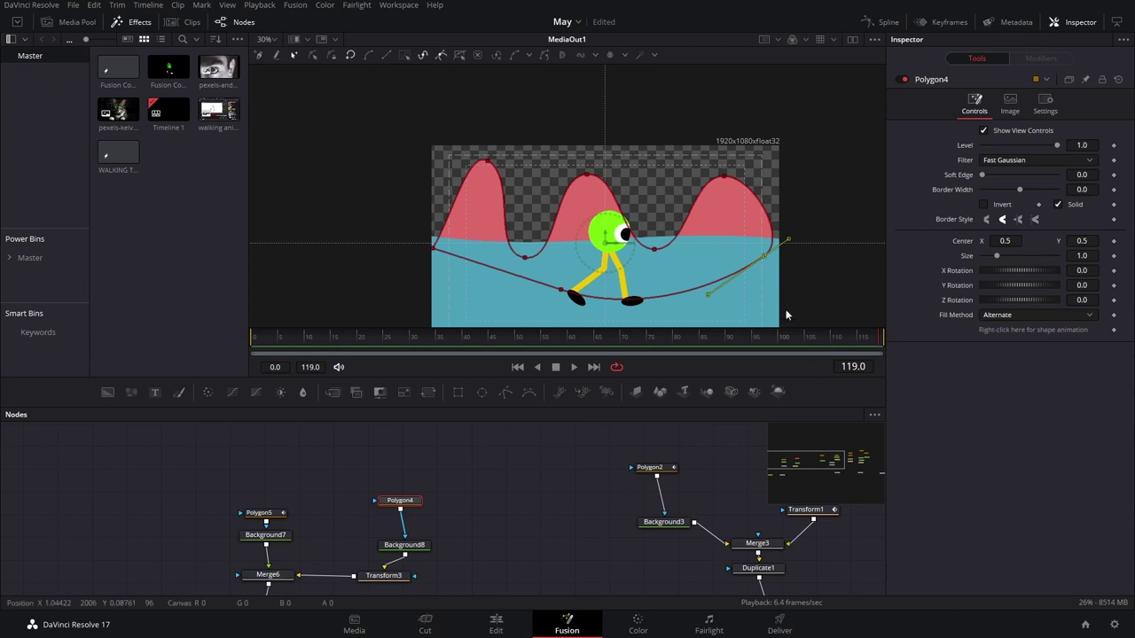
{"action": "left_click_drag", "start_coordinate": [764, 255], "coordinate": [768, 255]}
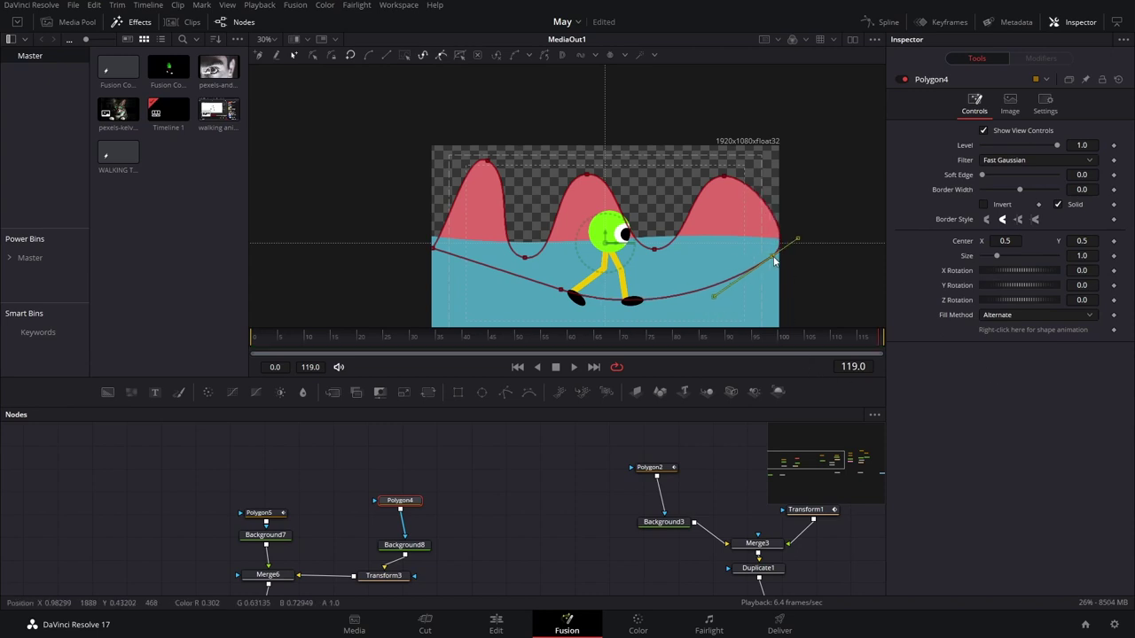
- Test a horizontal shift of Transform3, undo it, and keyframe its Center at frame 12
{"action": "scroll", "coordinate": [439, 496], "scroll_direction": "down", "scroll_amount": 1}
{"action": "left_click", "coordinate": [383, 567]}
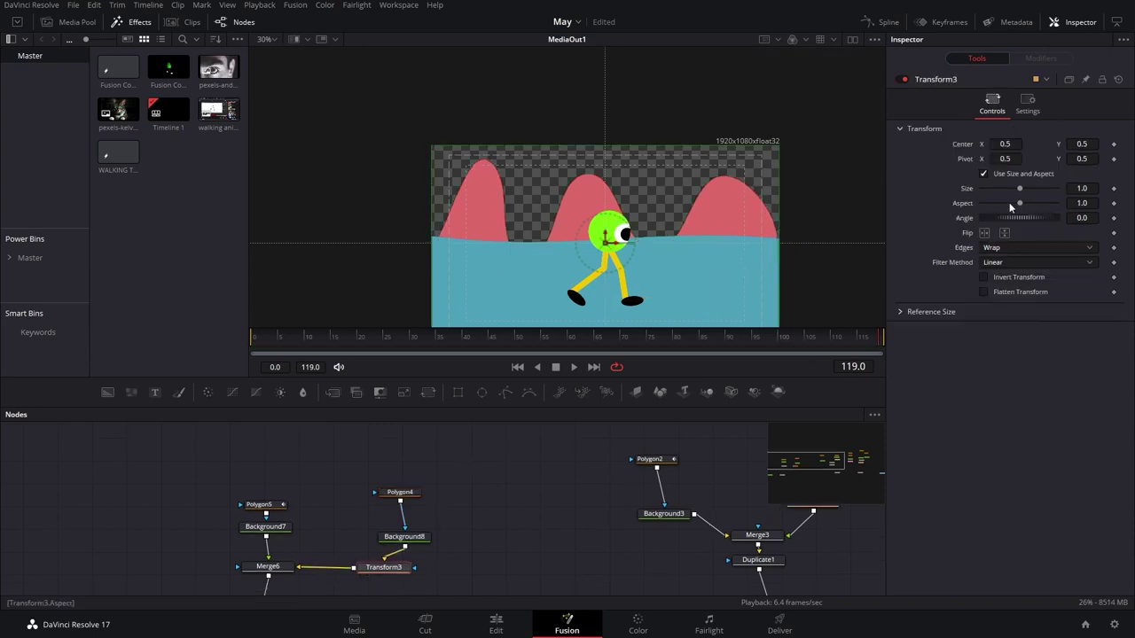
{"action": "left_click_drag", "start_coordinate": [1006, 144], "coordinate": [957, 172]}
{"action": "key", "text": "ctrl+z"}
{"action": "left_click_drag", "start_coordinate": [313, 343], "coordinate": [316, 351]}
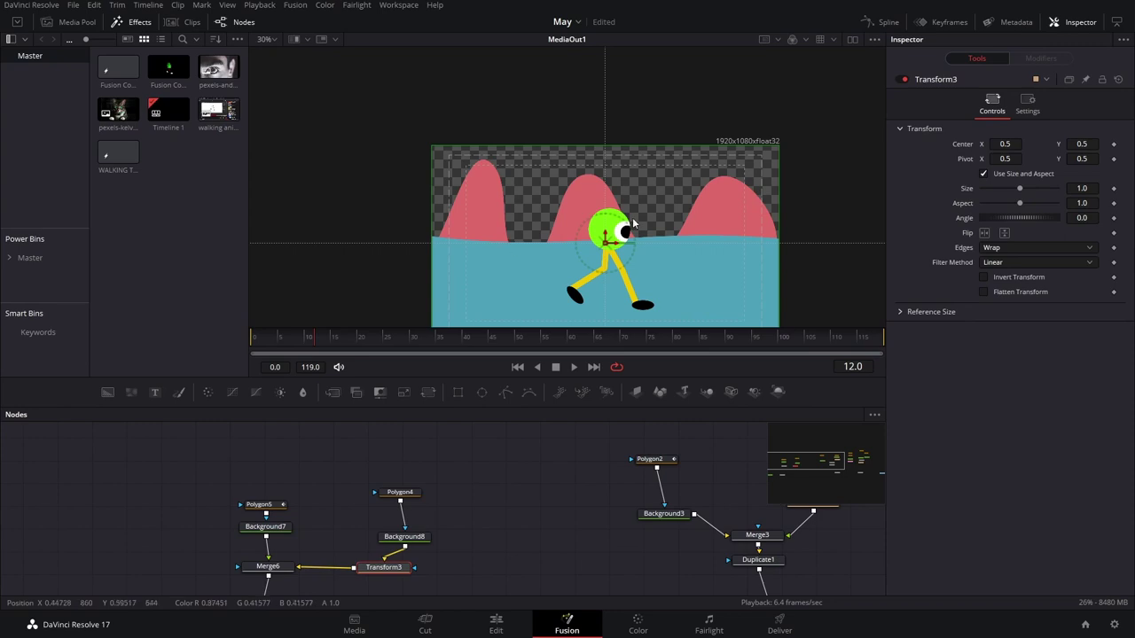
{"action": "left_click", "coordinate": [1113, 144]}
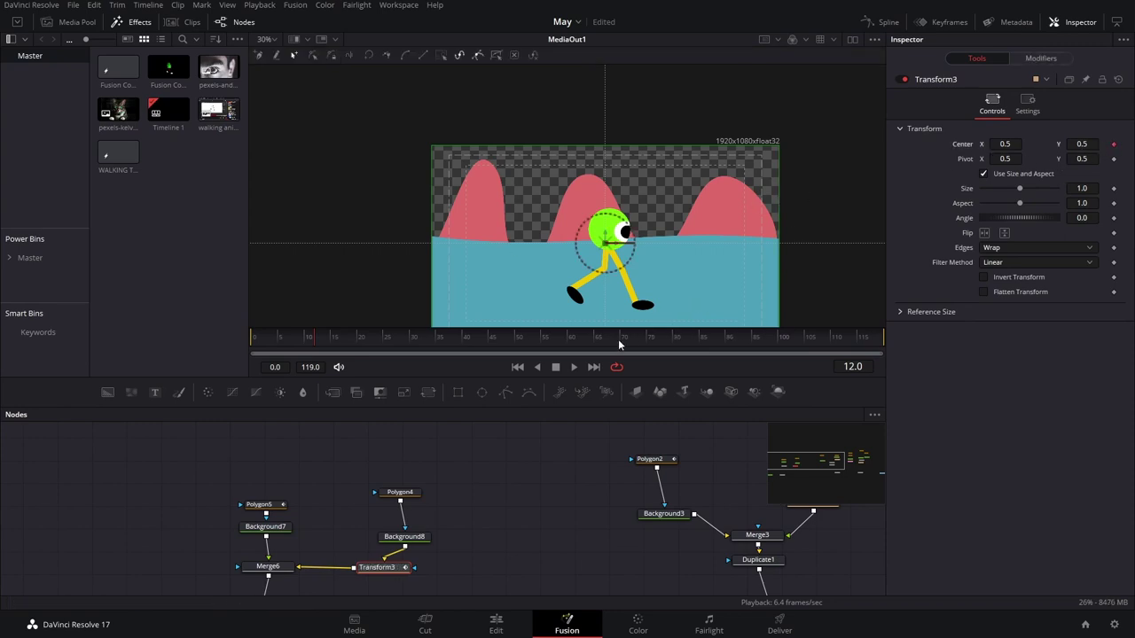
- At frame 119, set Transform3's Center X to -0.5 so the hills scroll sideways
{"action": "left_click_drag", "start_coordinate": [842, 338], "coordinate": [880, 337]}
{"action": "left_click_drag", "start_coordinate": [978, 147], "coordinate": [929, 148]}
{"action": "double_click", "coordinate": [1005, 144]}
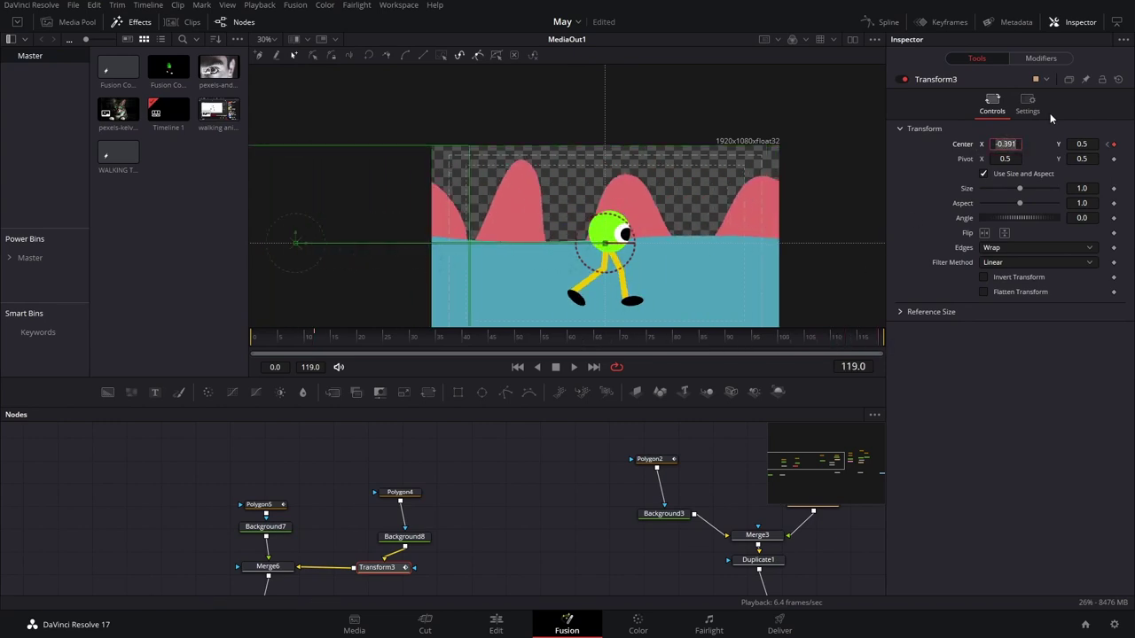
{"action": "type", "text": "-.5"}
{"action": "key", "text": "Tab"}
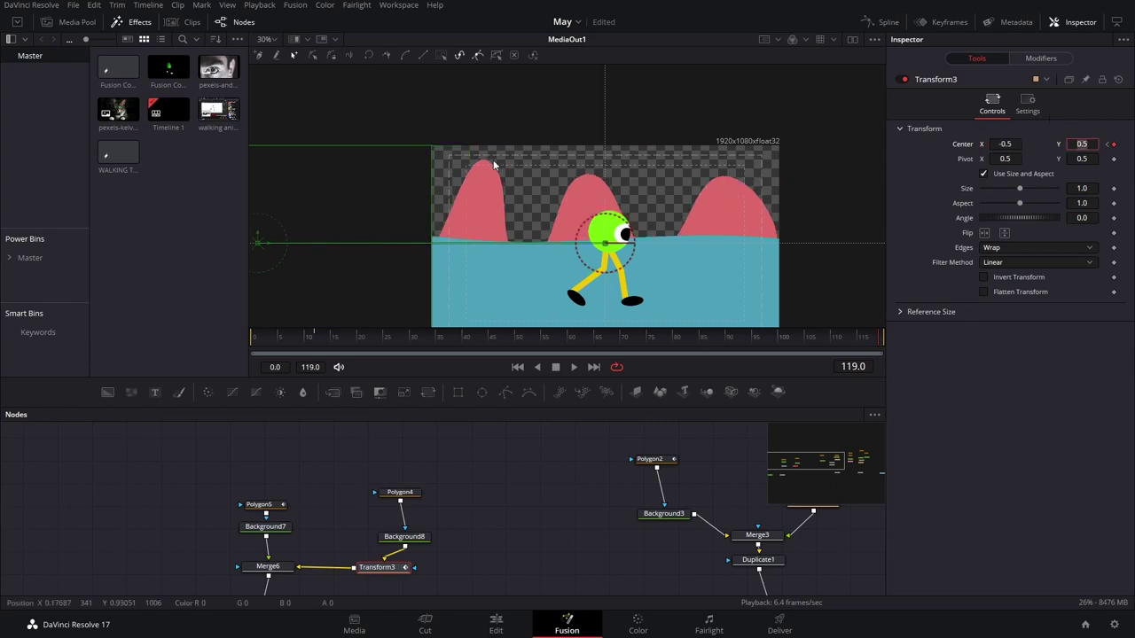
- Play back the walk with the scrolling hills and park the playhead on frame 12
{"action": "left_click", "coordinate": [322, 337]}
{"action": "key", "text": "space"}
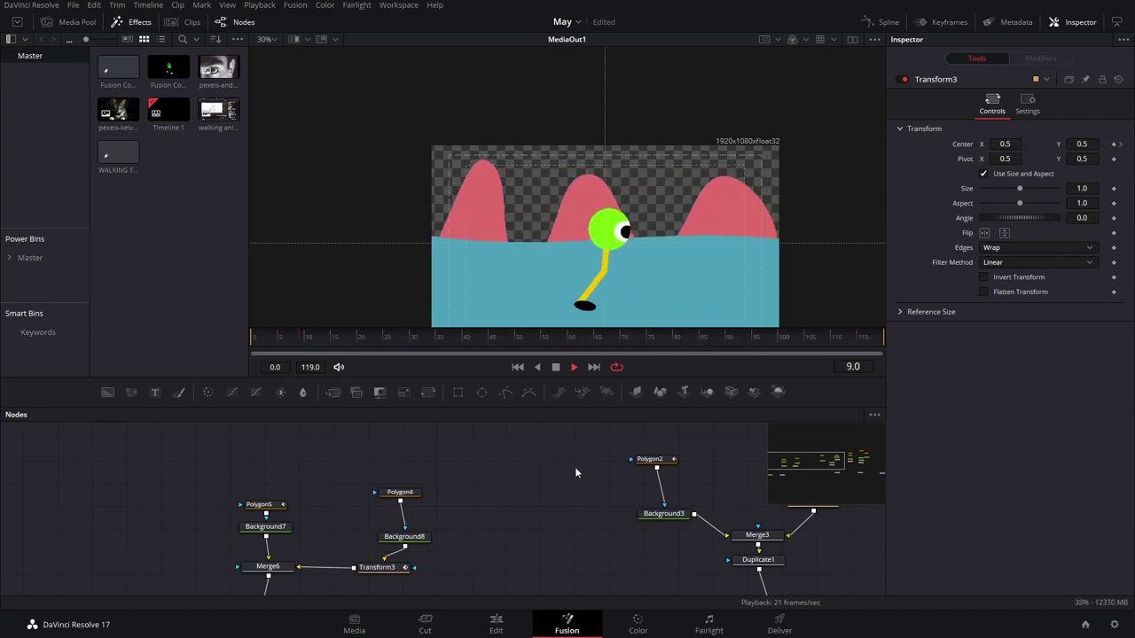
{"action": "key", "text": "space"}
{"action": "key", "text": "space"}
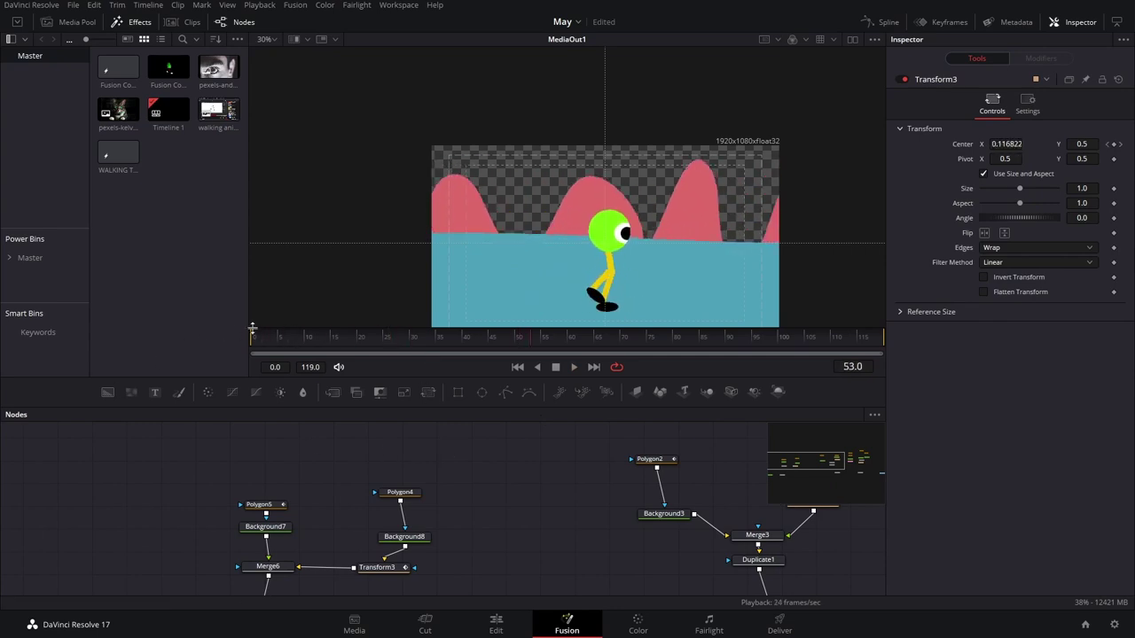
{"action": "left_click", "coordinate": [315, 342]}
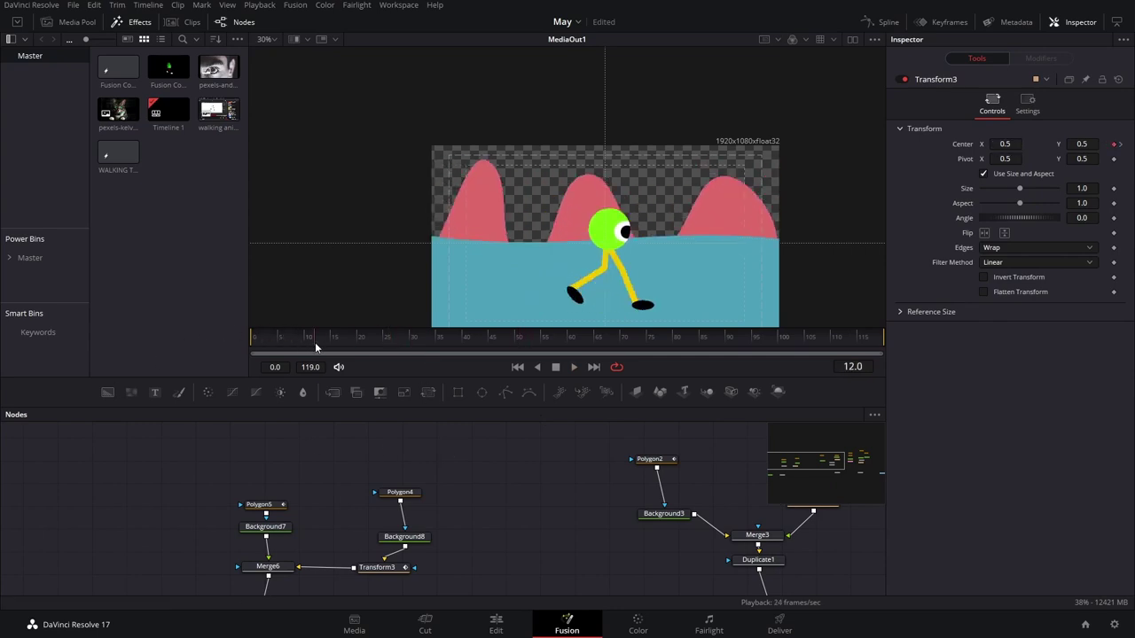
- Switch to the Edit page and move the WALKING TUT clip so it starts at 00:00:36:00
{"action": "left_click", "coordinate": [496, 623]}
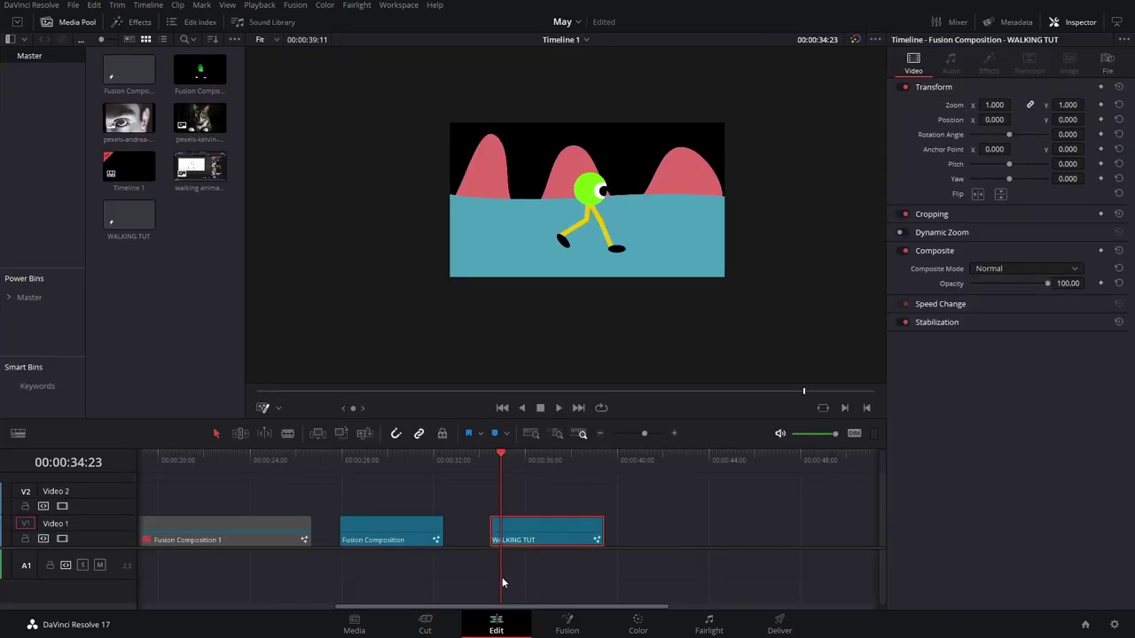
{"action": "left_click", "coordinate": [493, 465]}
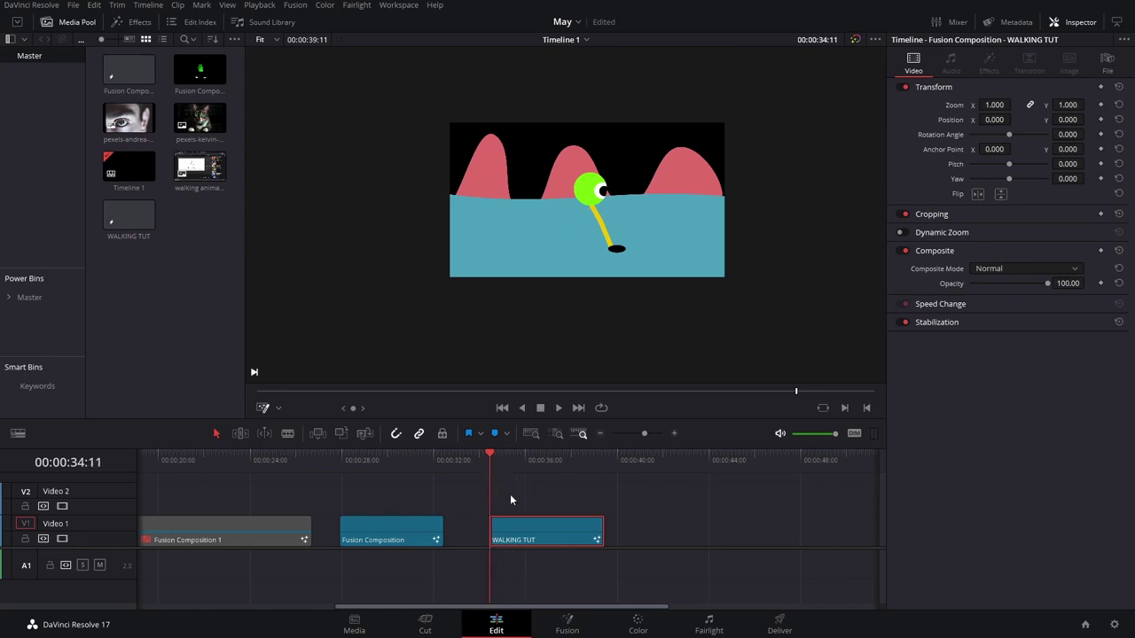
{"action": "left_click", "coordinate": [526, 466]}
{"action": "left_click_drag", "start_coordinate": [533, 530], "coordinate": [569, 532]}
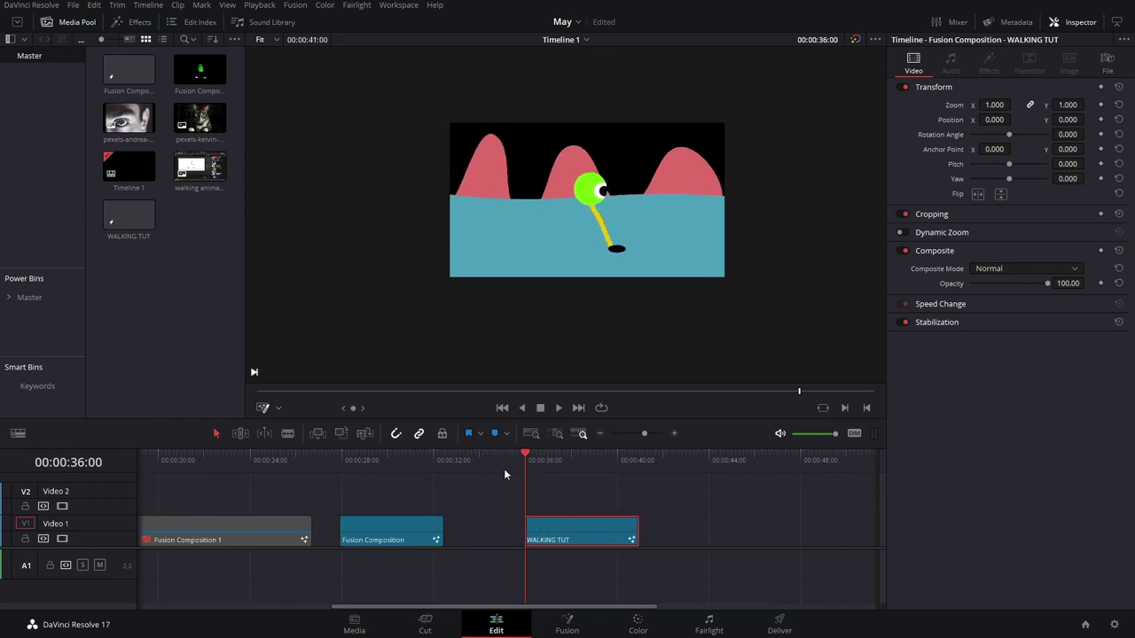
- Play back and scrub the opening frames of the WALKING TUT clip to check the start of the walk
{"action": "left_click", "coordinate": [536, 462]}
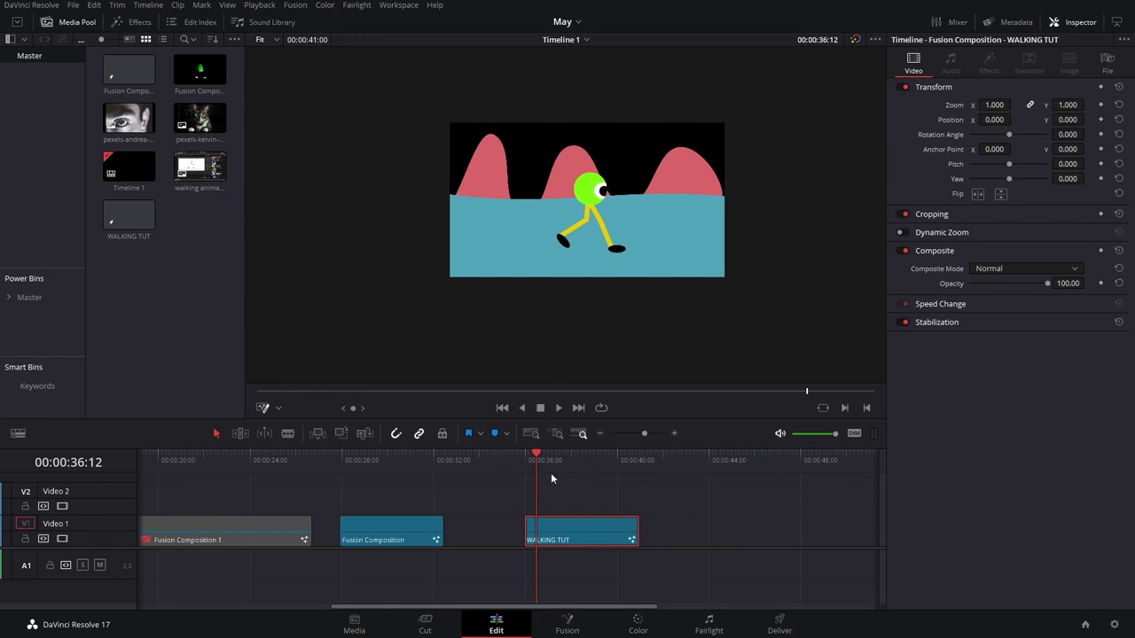
{"action": "left_click", "coordinate": [531, 463]}
{"action": "key", "text": "space"}
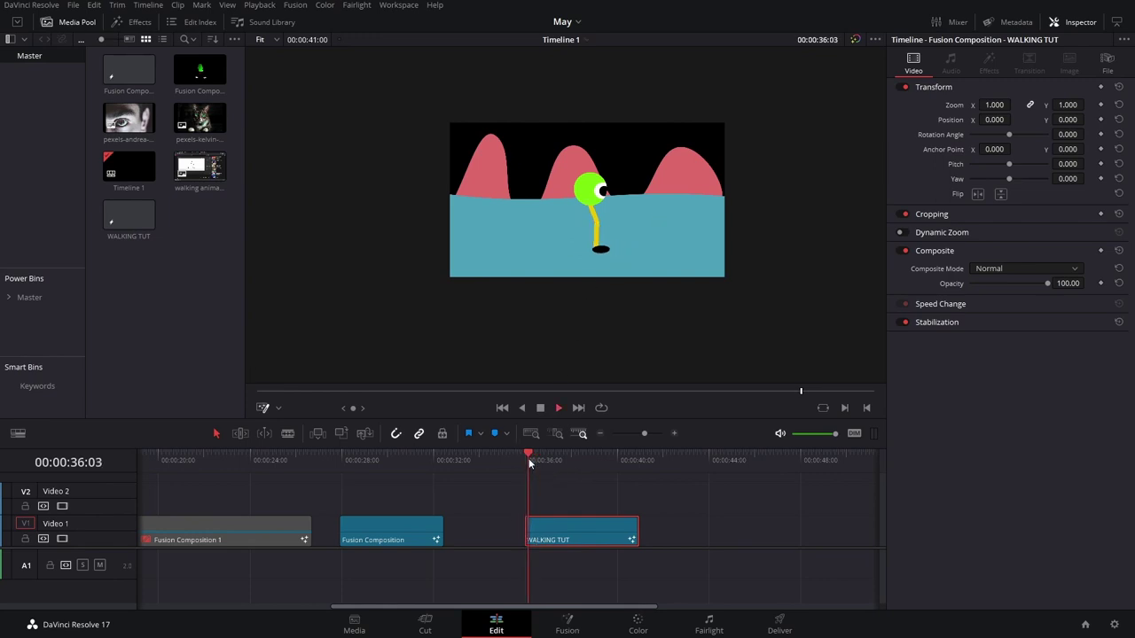
{"action": "left_click_drag", "start_coordinate": [550, 467], "coordinate": [535, 462]}
{"action": "key", "text": "space"}
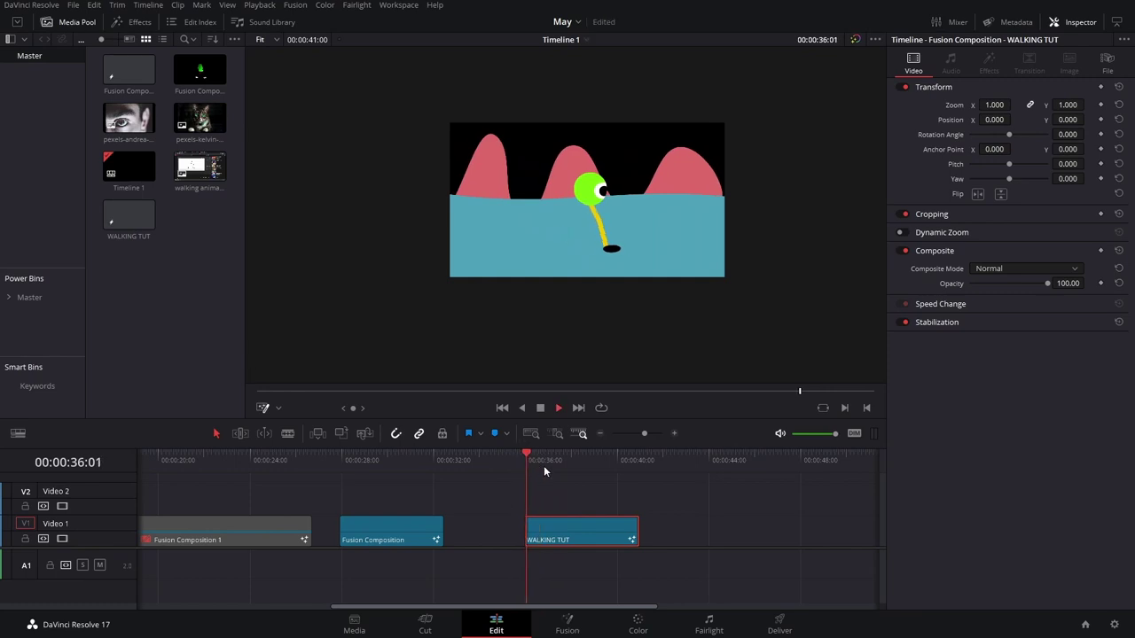
{"action": "key", "text": "space"}
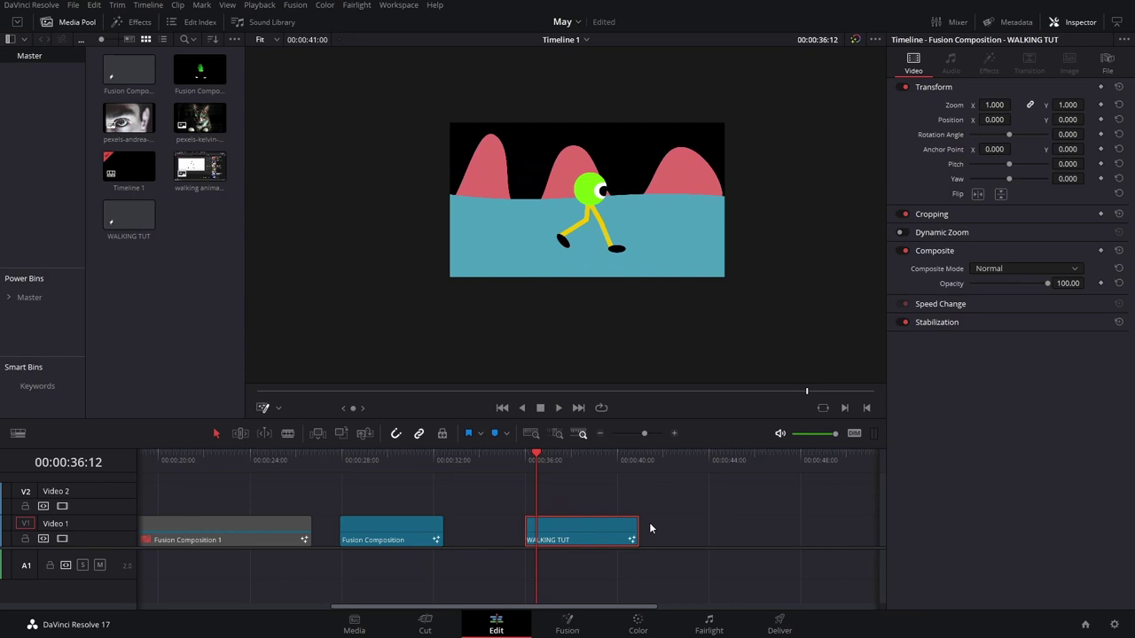
- Open the WALKING TUT clip in Fusion and set Background1's Alpha to 1.0
{"action": "right_click", "coordinate": [587, 520]}
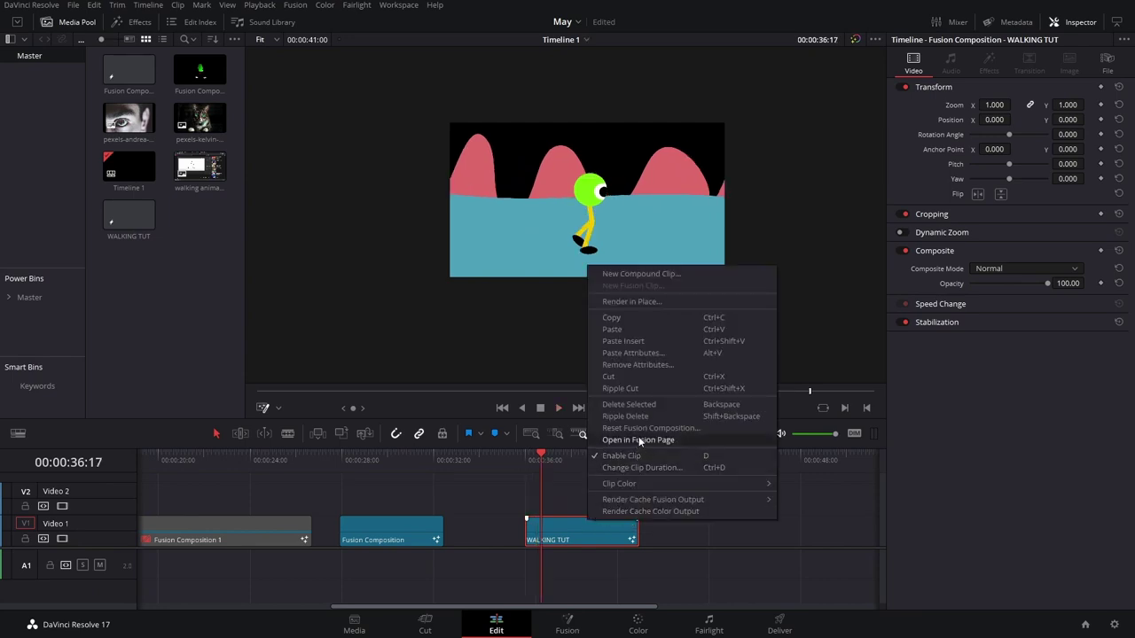
{"action": "left_click", "coordinate": [639, 439]}
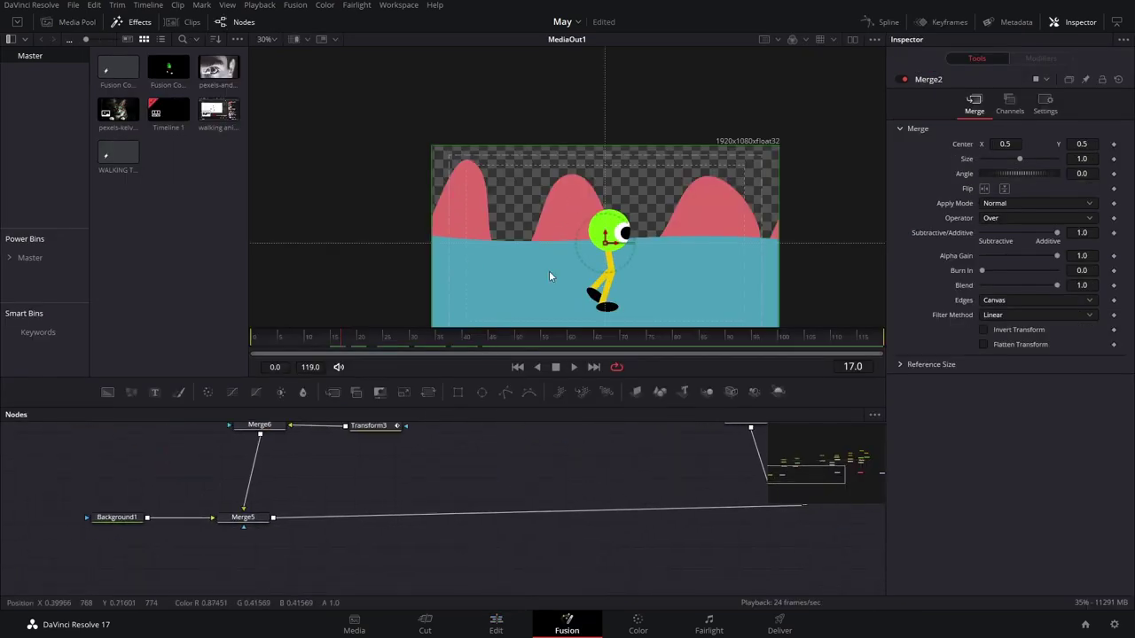
{"action": "left_click", "coordinate": [138, 523]}
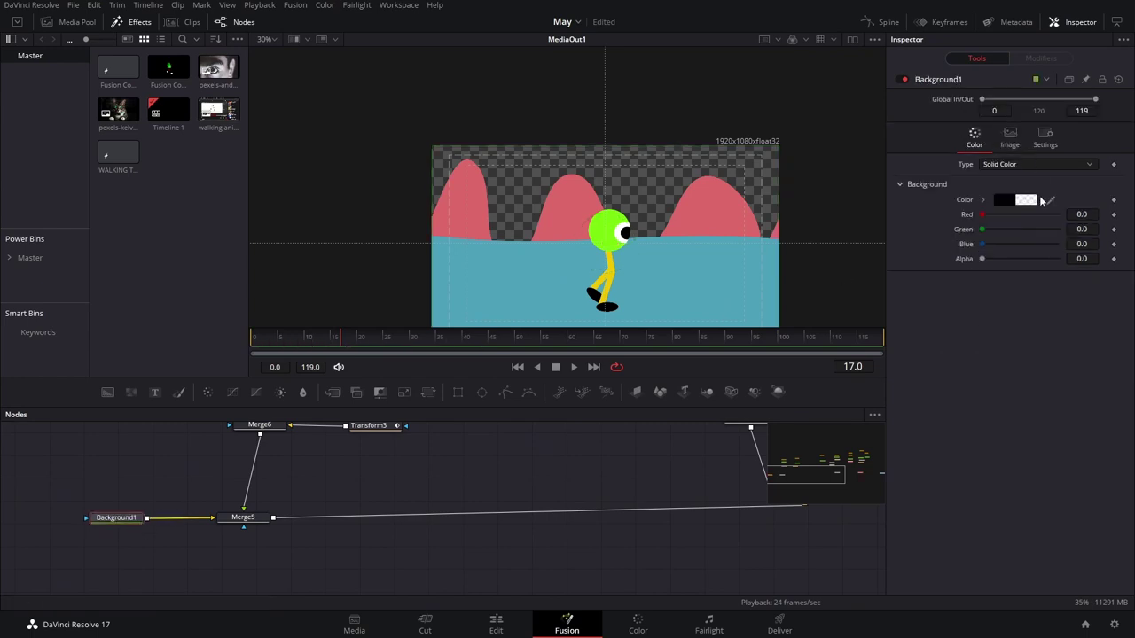
{"action": "left_click_drag", "start_coordinate": [985, 259], "coordinate": [1059, 258]}
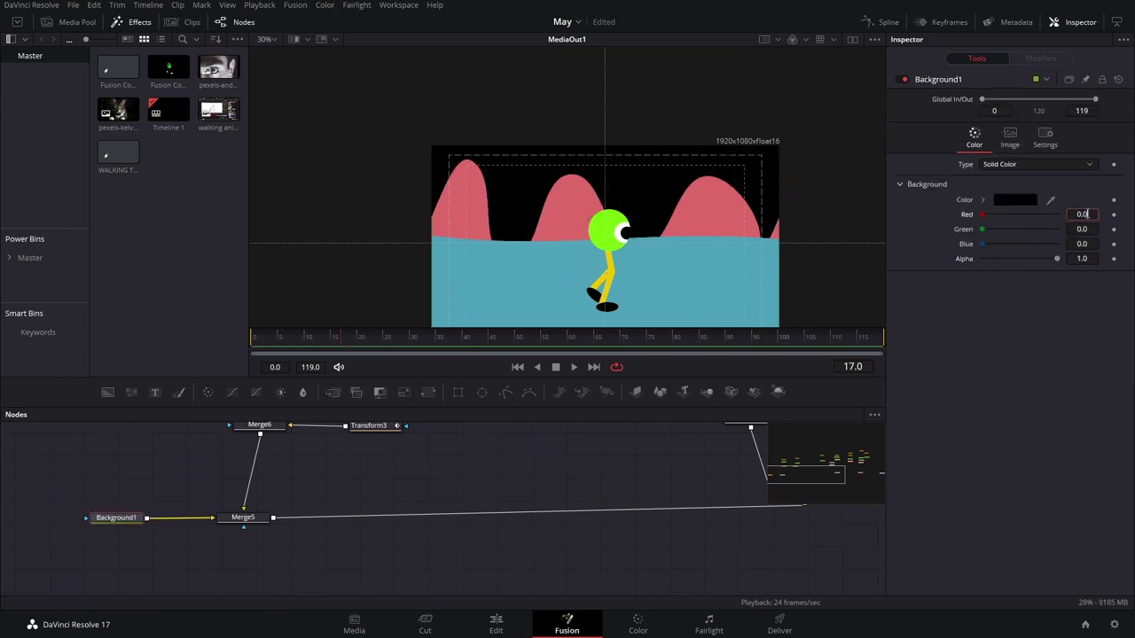
- Try a teal colour for Background1
{"action": "left_click", "coordinate": [1016, 202]}
{"action": "left_click", "coordinate": [710, 248]}
{"action": "left_click_drag", "start_coordinate": [645, 193], "coordinate": [699, 232]}
{"action": "left_click", "coordinate": [679, 272]}
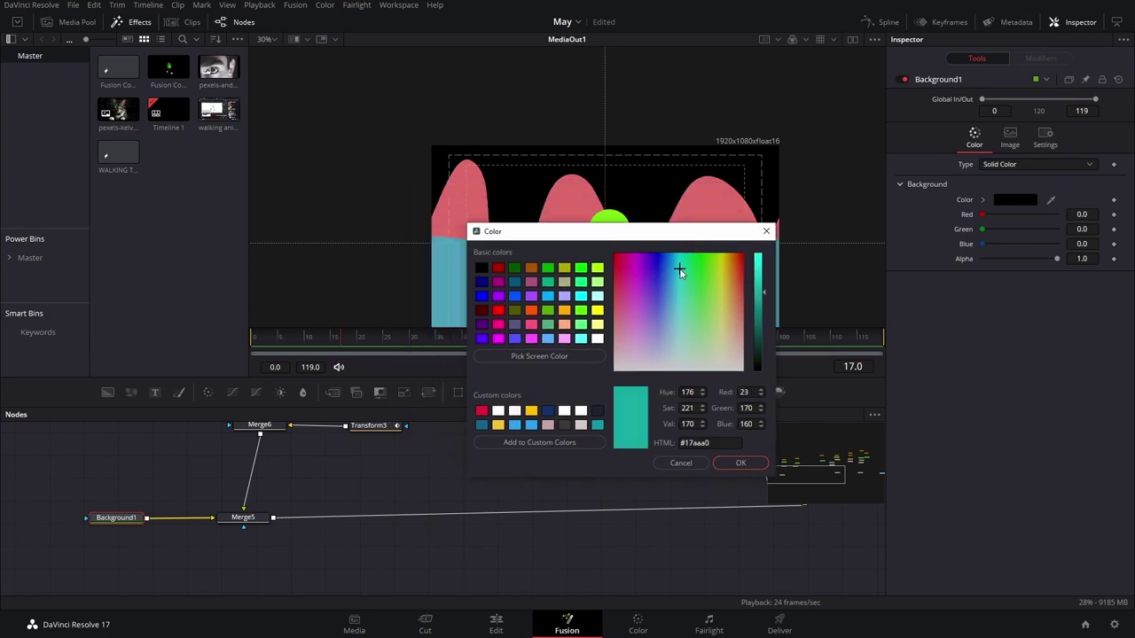
{"action": "left_click", "coordinate": [735, 464]}
- Set Background1's colour to purple (#7b5baa) and play back the walk against it
{"action": "left_click", "coordinate": [1010, 200]}
{"action": "left_click", "coordinate": [600, 274]}
{"action": "left_click", "coordinate": [594, 277]}
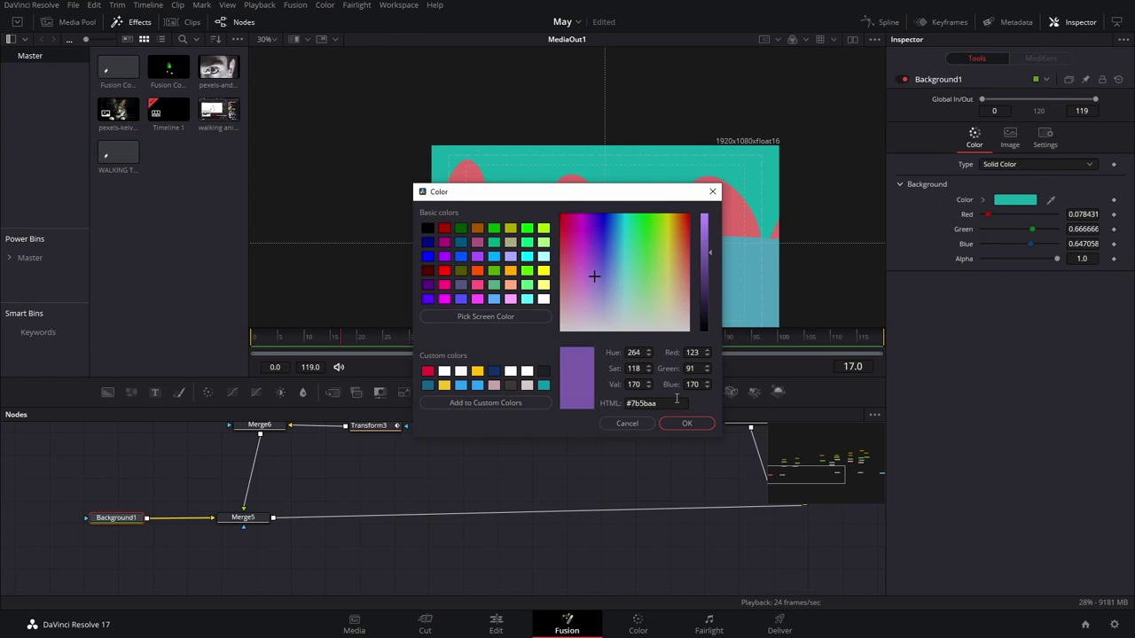
{"action": "left_click", "coordinate": [681, 422]}
{"action": "key", "text": "space"}
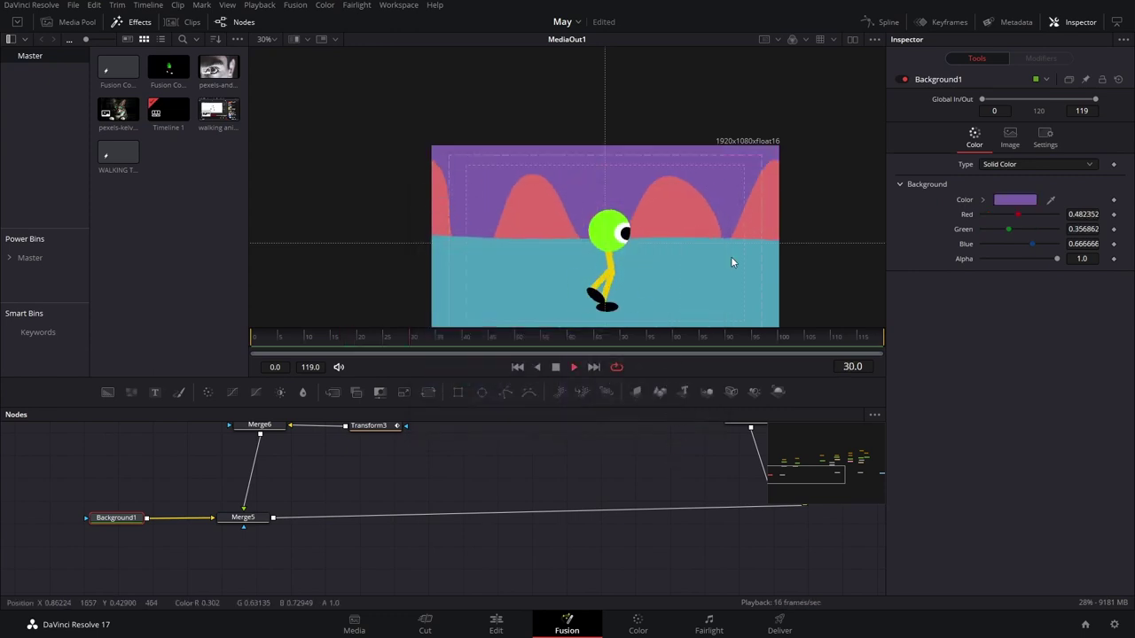
{"action": "scroll", "coordinate": [731, 262], "scroll_direction": "down", "scroll_amount": 3}
{"action": "scroll", "coordinate": [714, 268], "scroll_direction": "up", "scroll_amount": 3}
{"action": "key", "text": "space"}
- Insert a Drop Shadow node between Merge3 and Duplicate1 for the legs
{"action": "left_click_drag", "start_coordinate": [635, 478], "coordinate": [348, 539]}
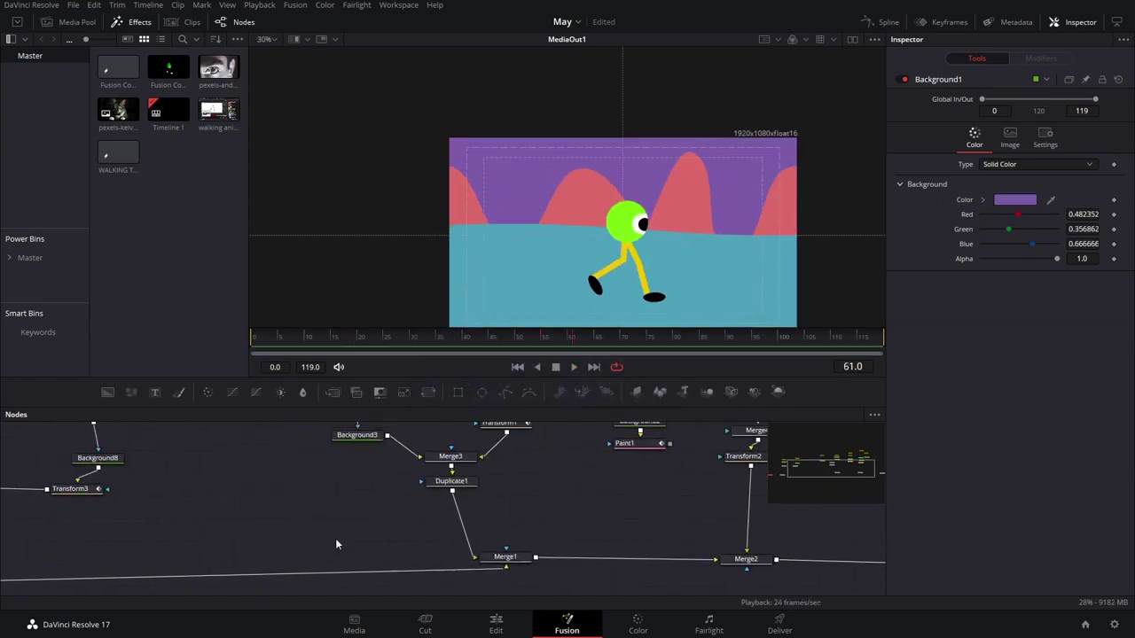
{"action": "scroll", "coordinate": [348, 539], "scroll_direction": "down", "scroll_amount": 2}
{"action": "left_click_drag", "start_coordinate": [425, 503], "coordinate": [433, 505]}
{"action": "left_click", "coordinate": [416, 480]}
{"action": "key", "text": "shift+space"}
{"action": "type", "text": "transdro"}
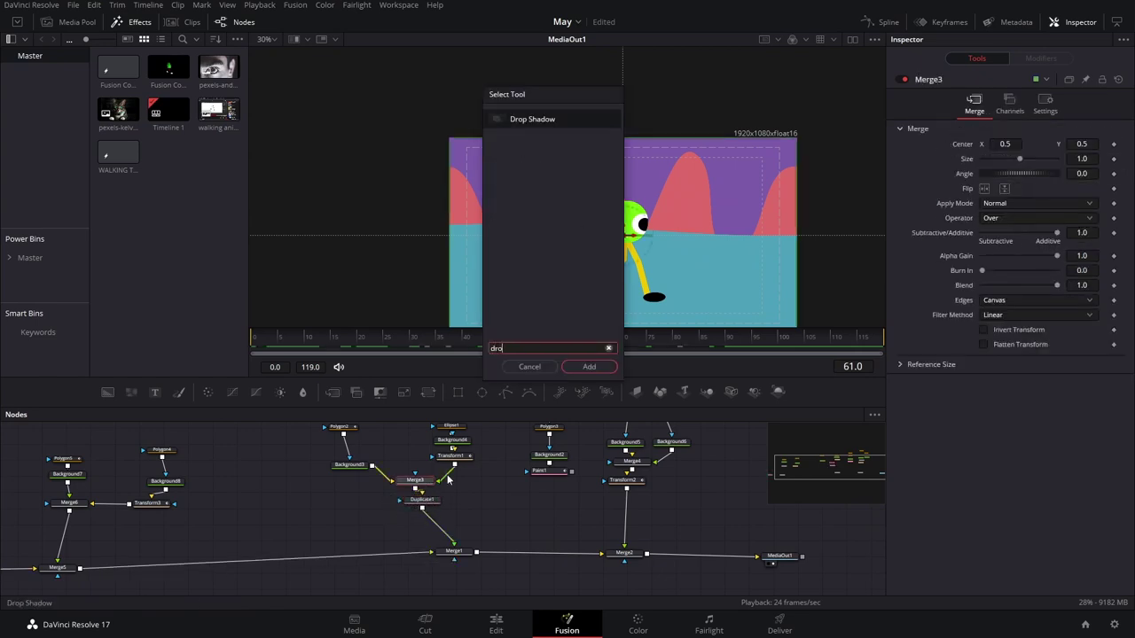
{"action": "key", "text": "Return"}
- Set DropShadow1's Drop Angle to 26, Drop Distance to 0.011 and Blur to 0.431, and preview the walk
{"action": "left_click_drag", "start_coordinate": [1026, 145], "coordinate": [985, 156]}
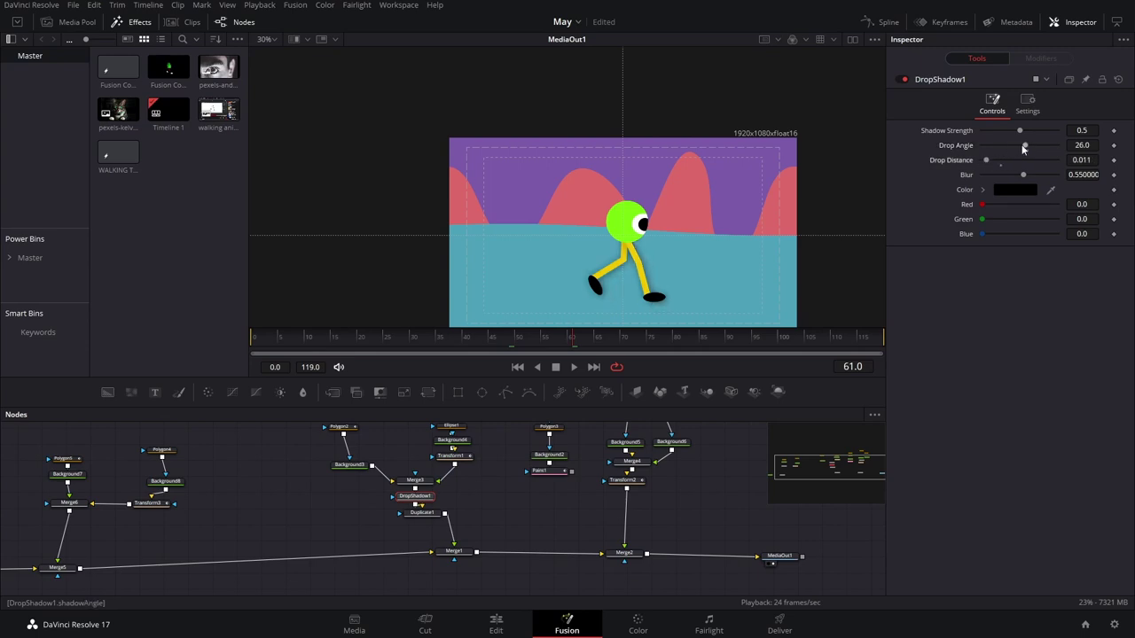
{"action": "left_click_drag", "start_coordinate": [1070, 174], "coordinate": [1065, 173]}
{"action": "scroll", "coordinate": [631, 289], "scroll_direction": "up", "scroll_amount": 2}
{"action": "scroll", "coordinate": [653, 280], "scroll_direction": "down", "scroll_amount": 4}
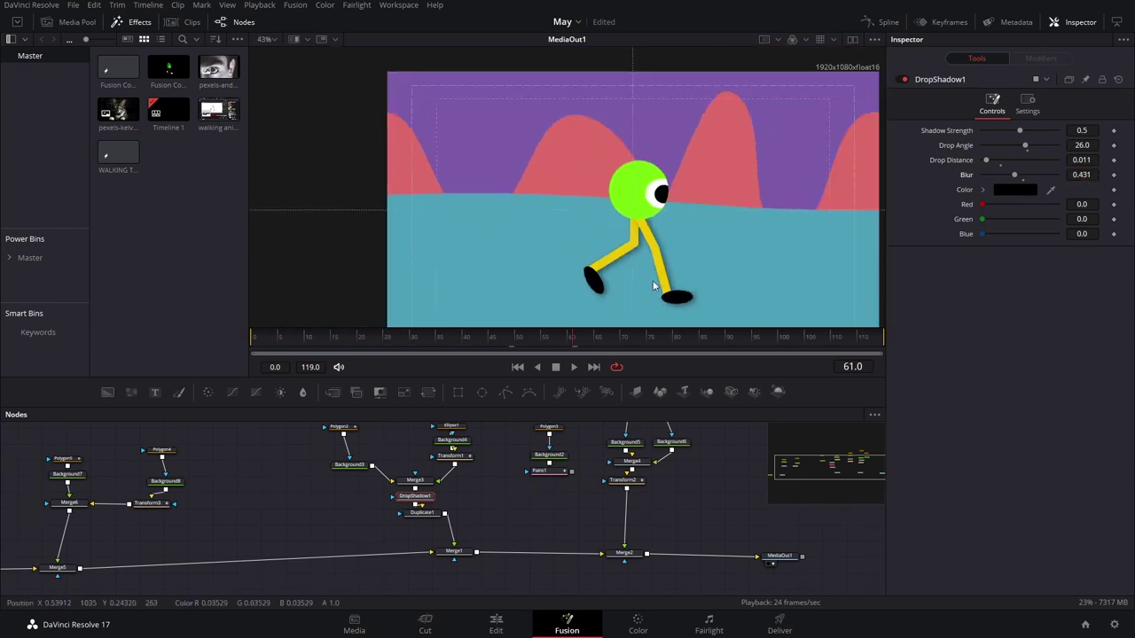
{"action": "key", "text": "space"}
{"action": "scroll", "coordinate": [670, 286], "scroll_direction": "up", "scroll_amount": 3}
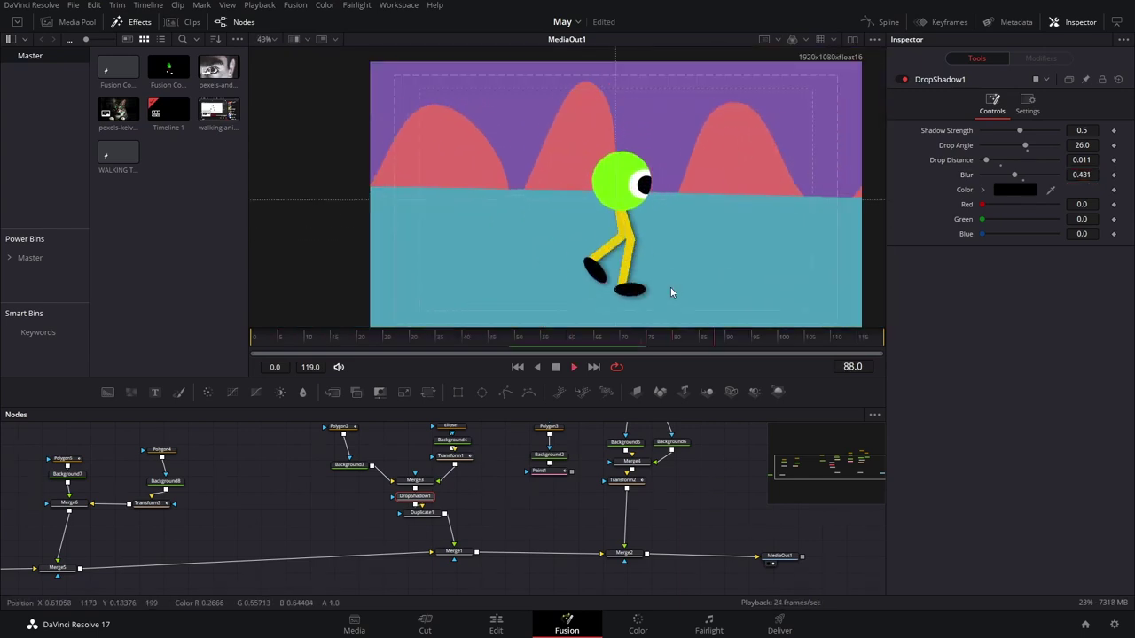
{"action": "key", "text": "space"}
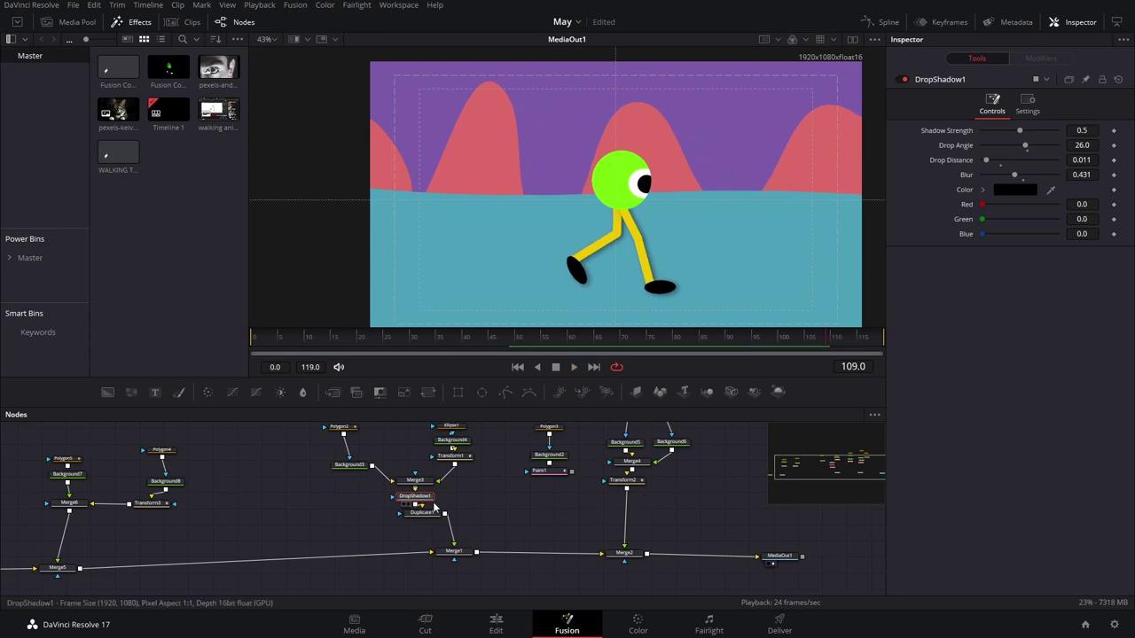
- Make room above Transform2 and paste an instance of DropShadow1 after Merge4 to shade the body
{"action": "scroll", "coordinate": [541, 508], "scroll_direction": "up", "scroll_amount": 1}
{"action": "left_click", "coordinate": [632, 501]}
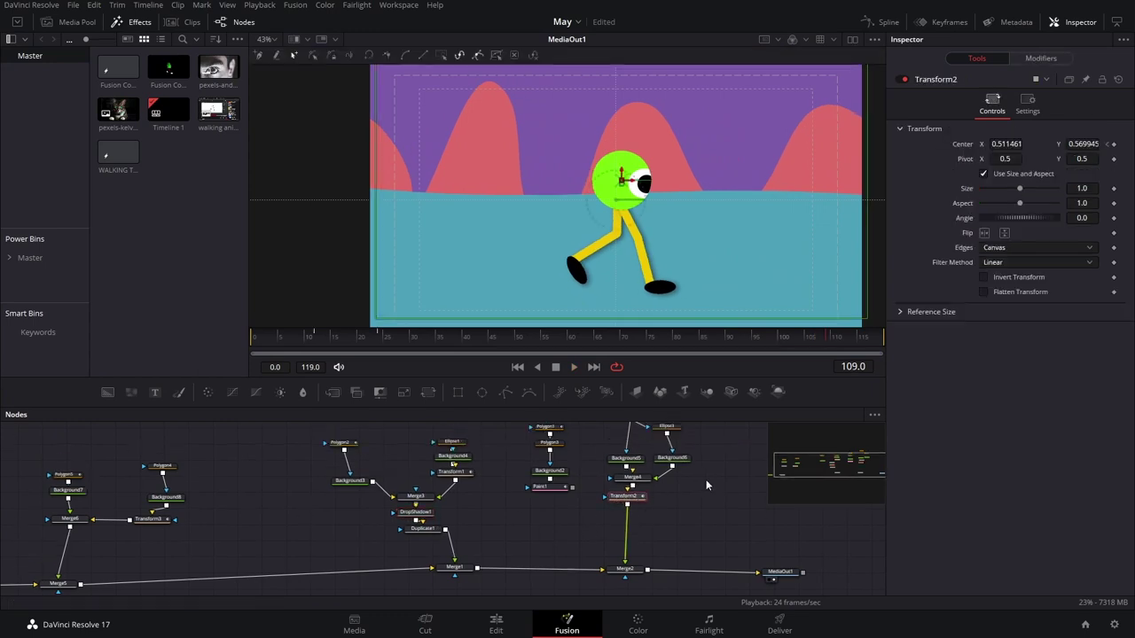
{"action": "left_click_drag", "start_coordinate": [632, 501], "coordinate": [630, 519]}
{"action": "left_click", "coordinate": [643, 481]}
{"action": "key", "text": "ctrl+shift+v"}
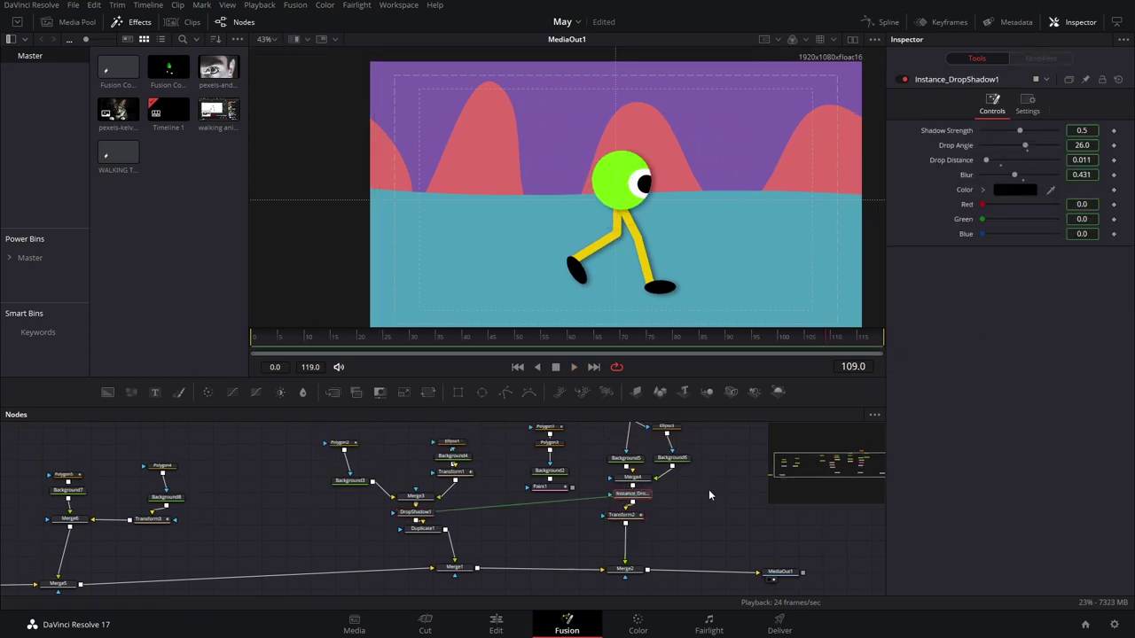
- Inspect the body's shadow up close and play back the full walking scene
{"action": "scroll", "coordinate": [682, 170], "scroll_direction": "up", "scroll_amount": 3}
{"action": "key", "text": "space"}
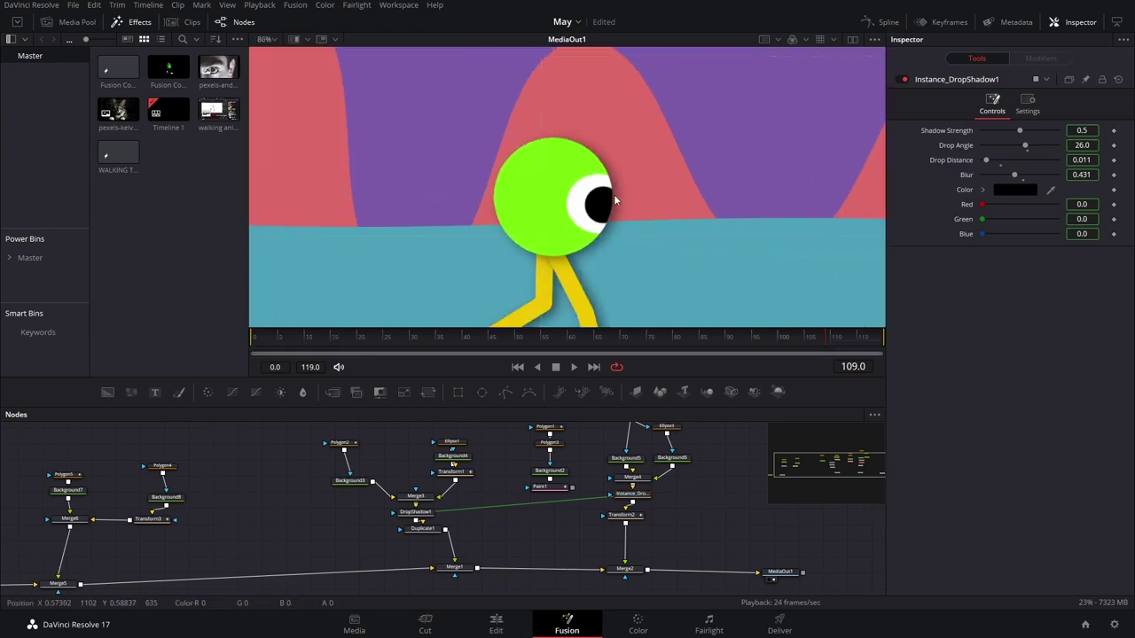
{"action": "scroll", "coordinate": [669, 200], "scroll_direction": "down", "scroll_amount": 6}
{"action": "scroll", "coordinate": [682, 212], "scroll_direction": "up", "scroll_amount": 2}
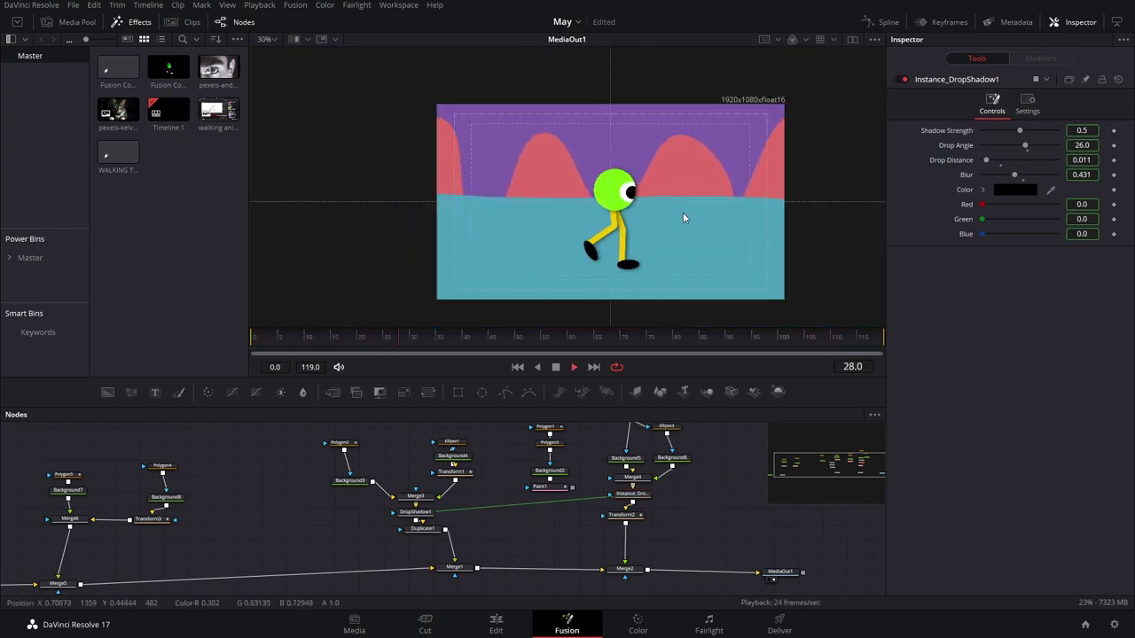